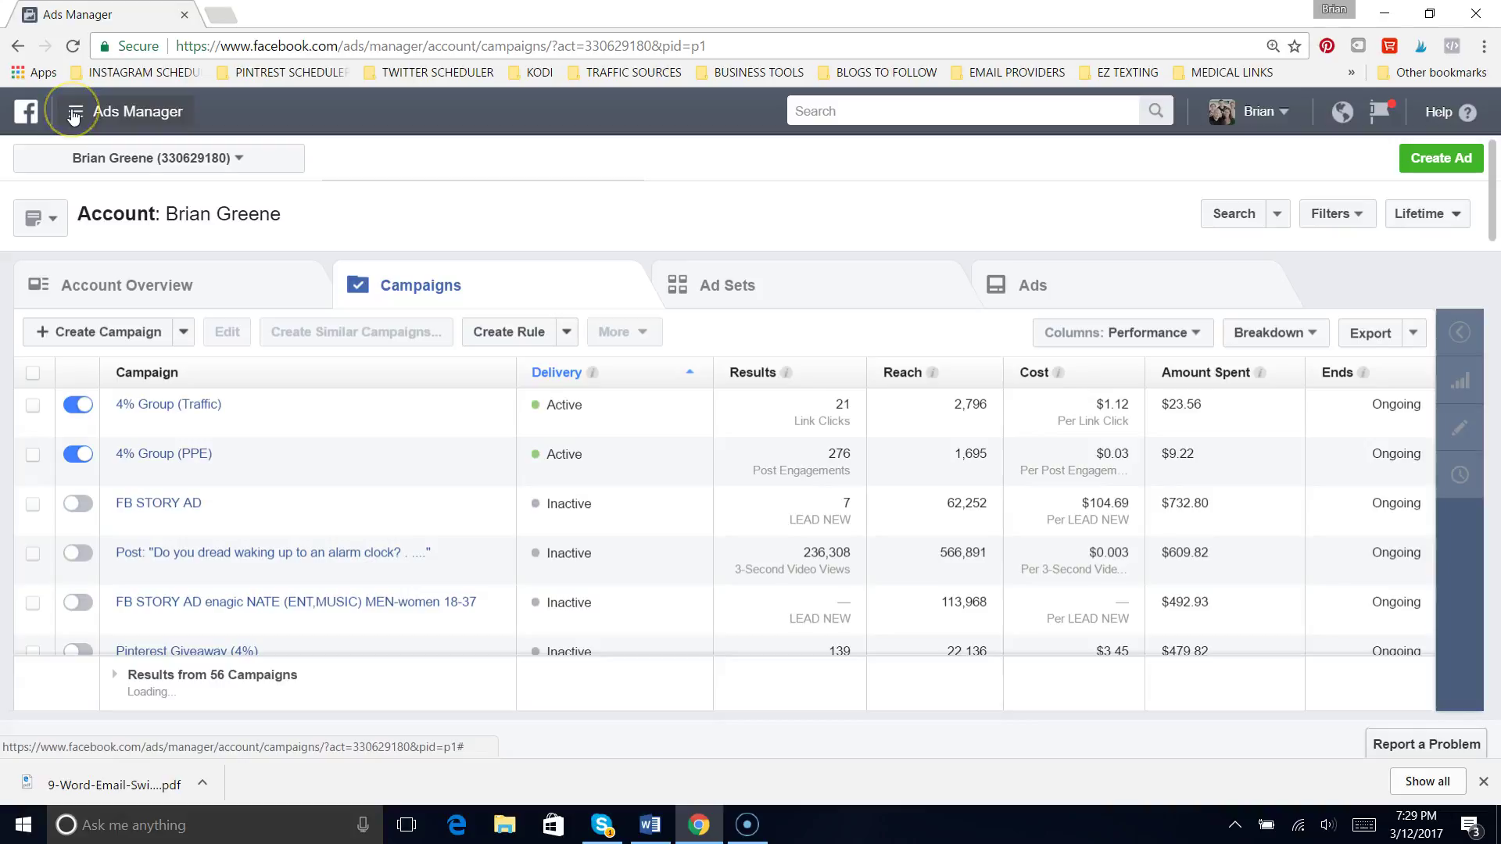
- Switch from Ads Manager to Power Editor and start creating a new campaign
{"action": "mouse_move", "coordinate": [74, 115]}
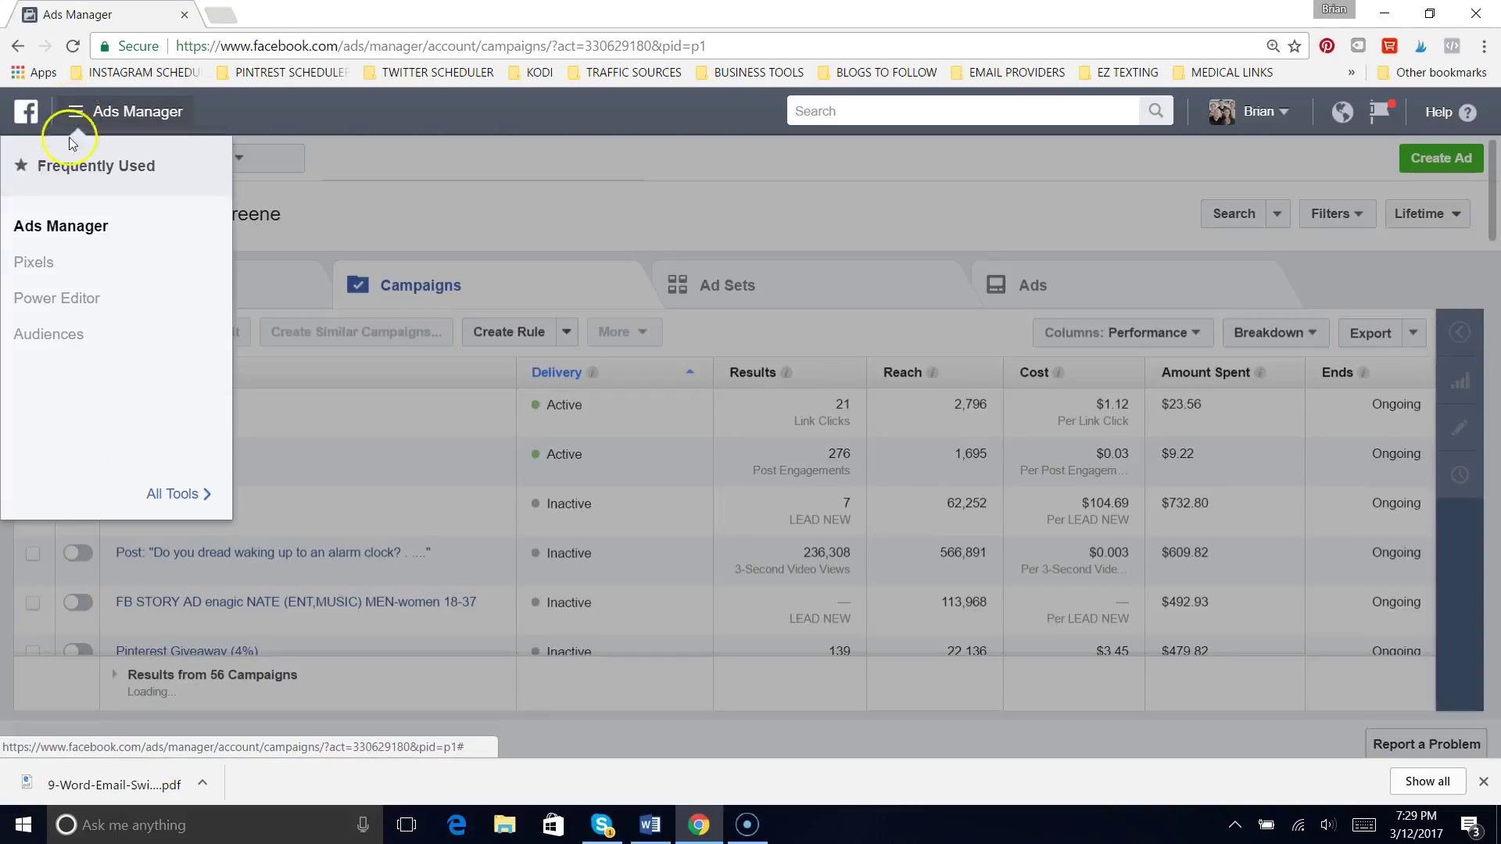
{"action": "left_click", "coordinate": [84, 300]}
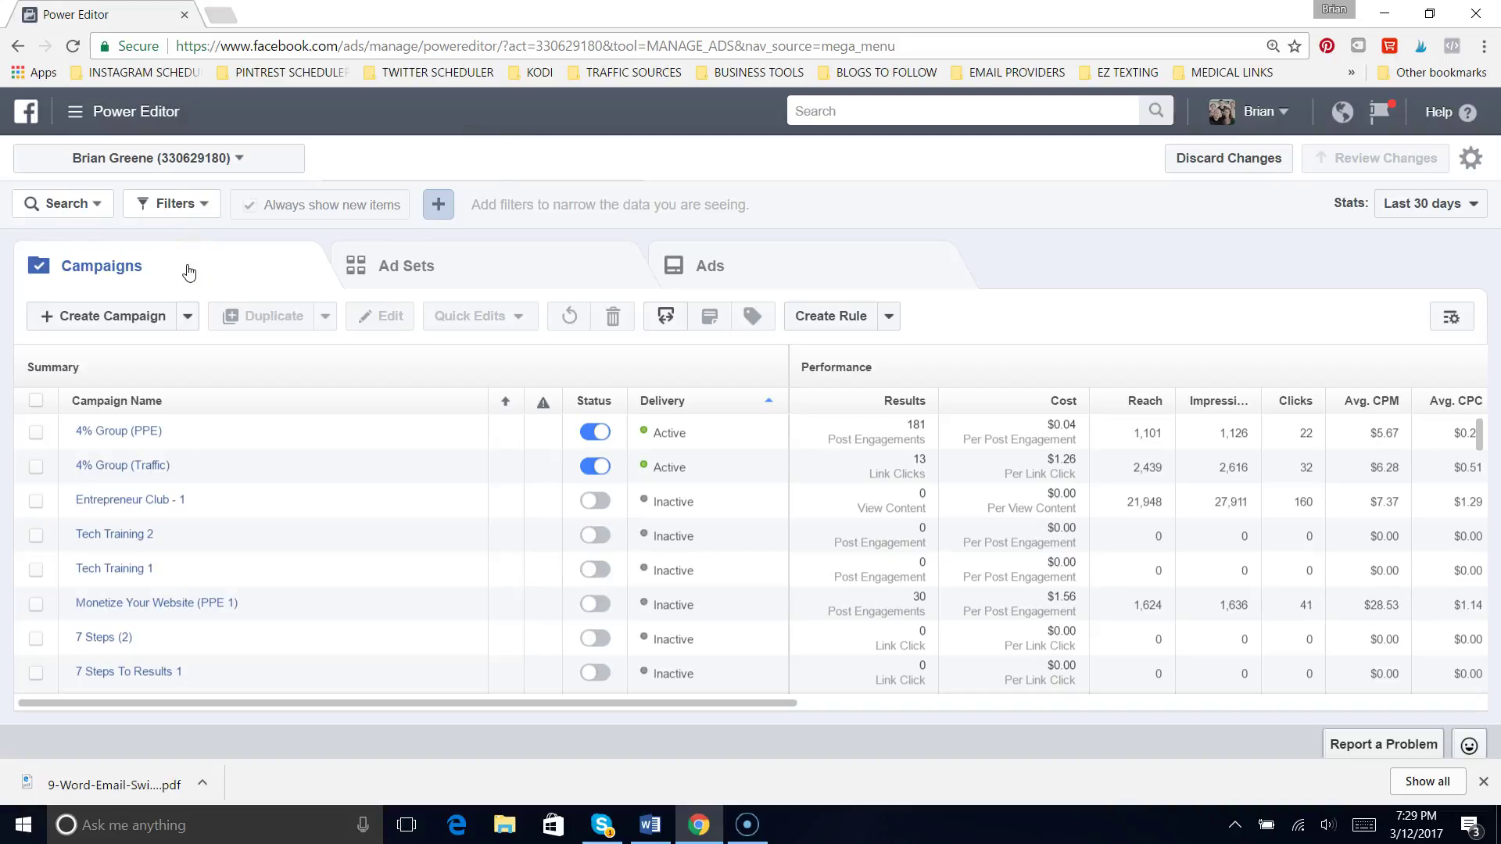
{"action": "left_click", "coordinate": [127, 316]}
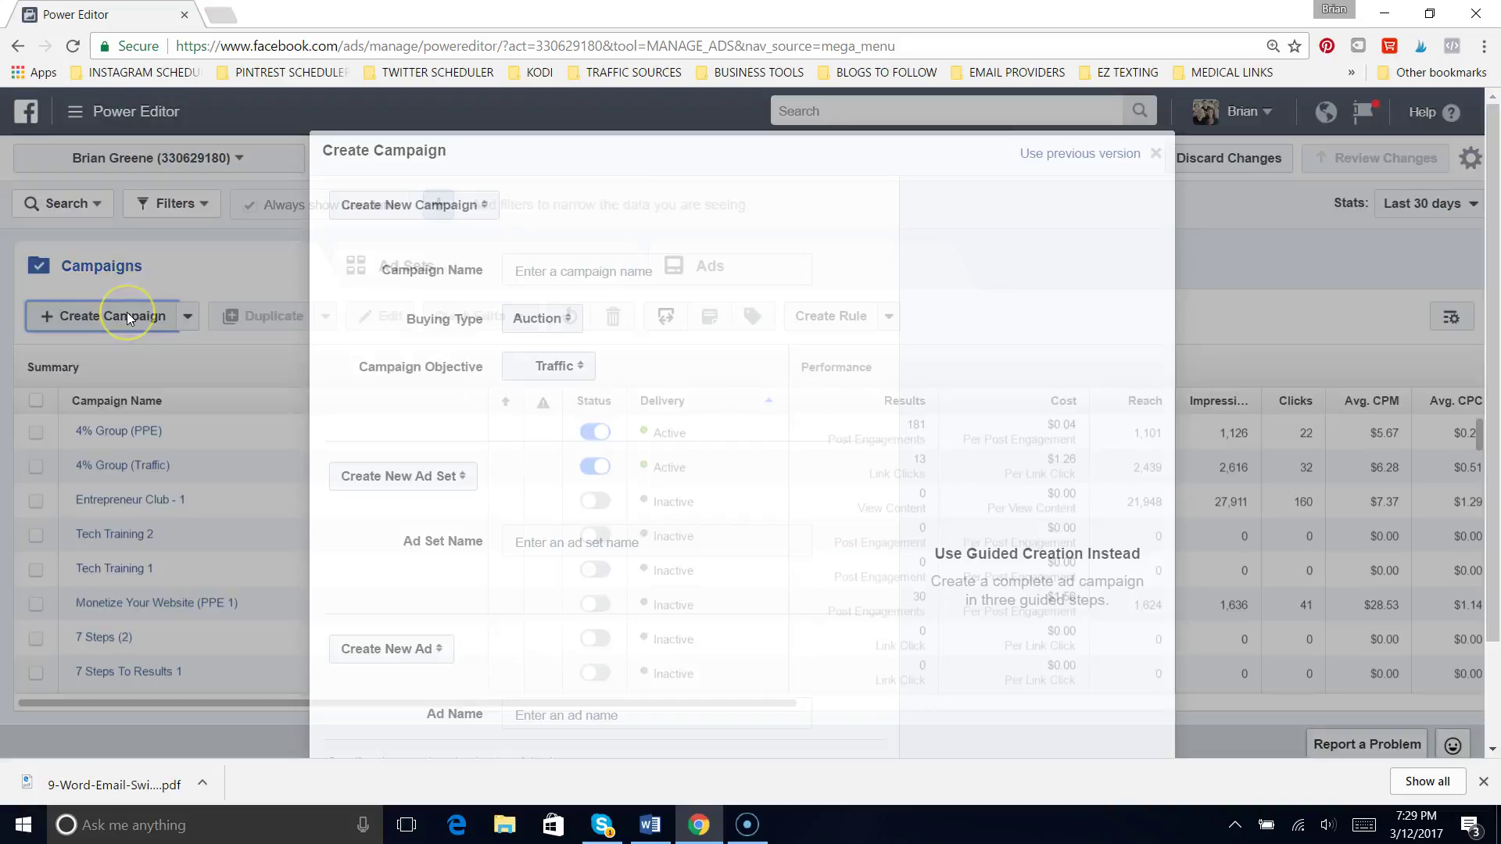
- Name the campaign "30 and over" and set its objective to Lead generation
{"action": "left_click", "coordinate": [573, 272]}
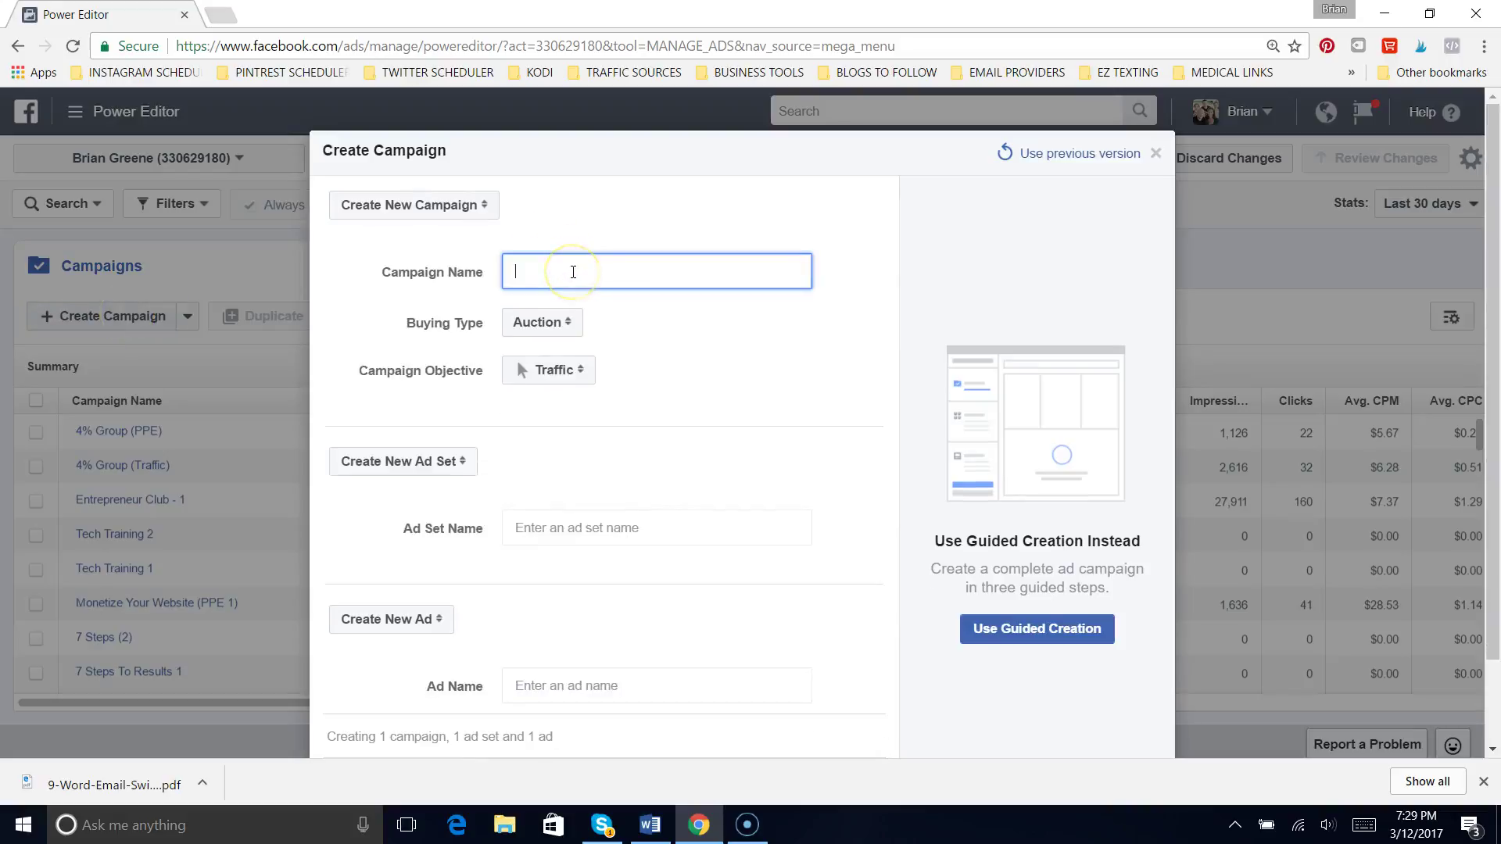
{"action": "type", "text": "30 and over"}
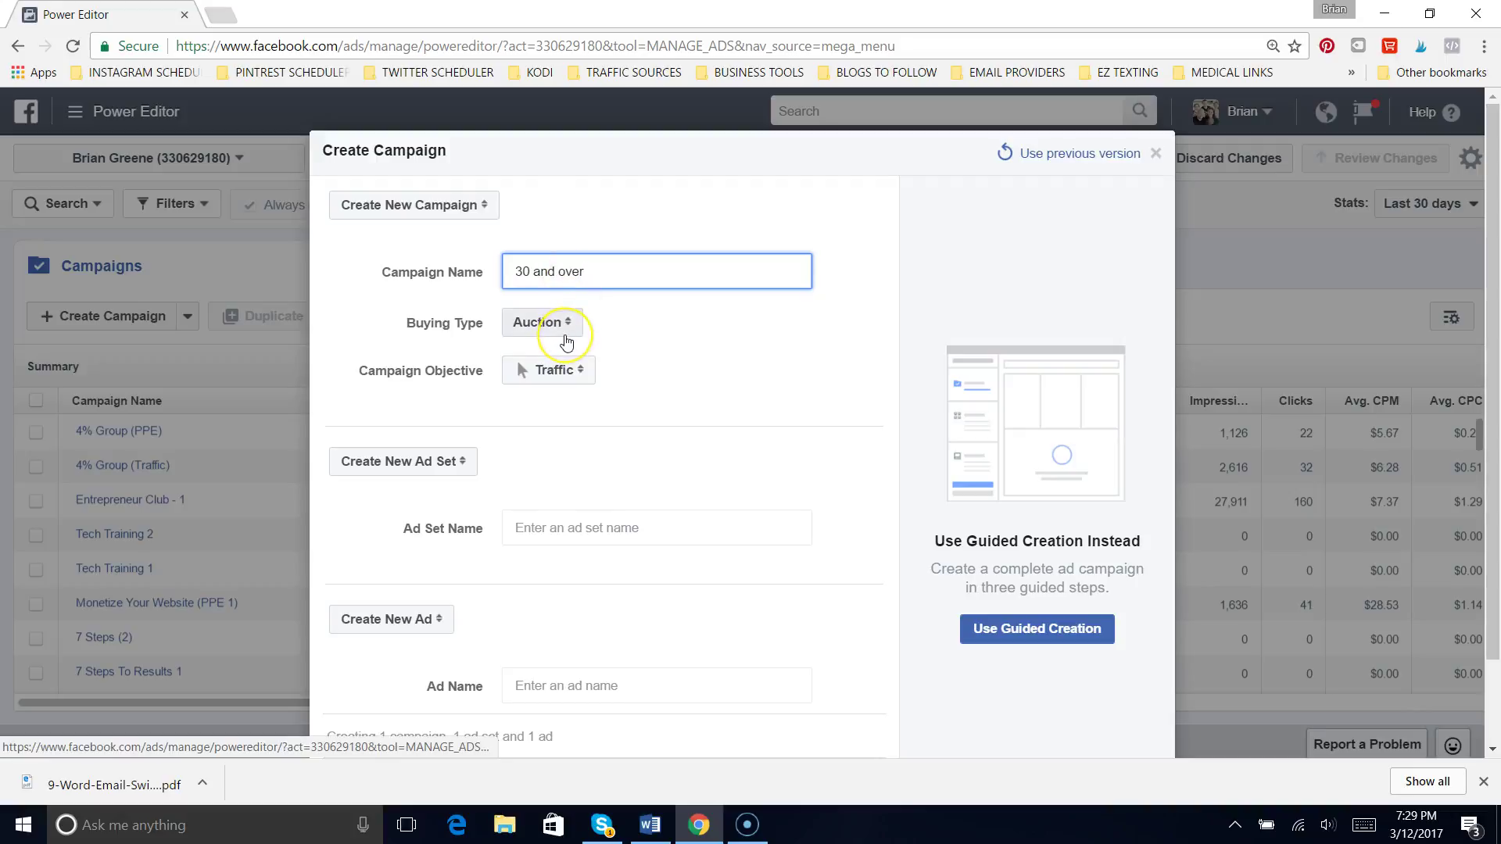
{"action": "left_click", "coordinate": [584, 374]}
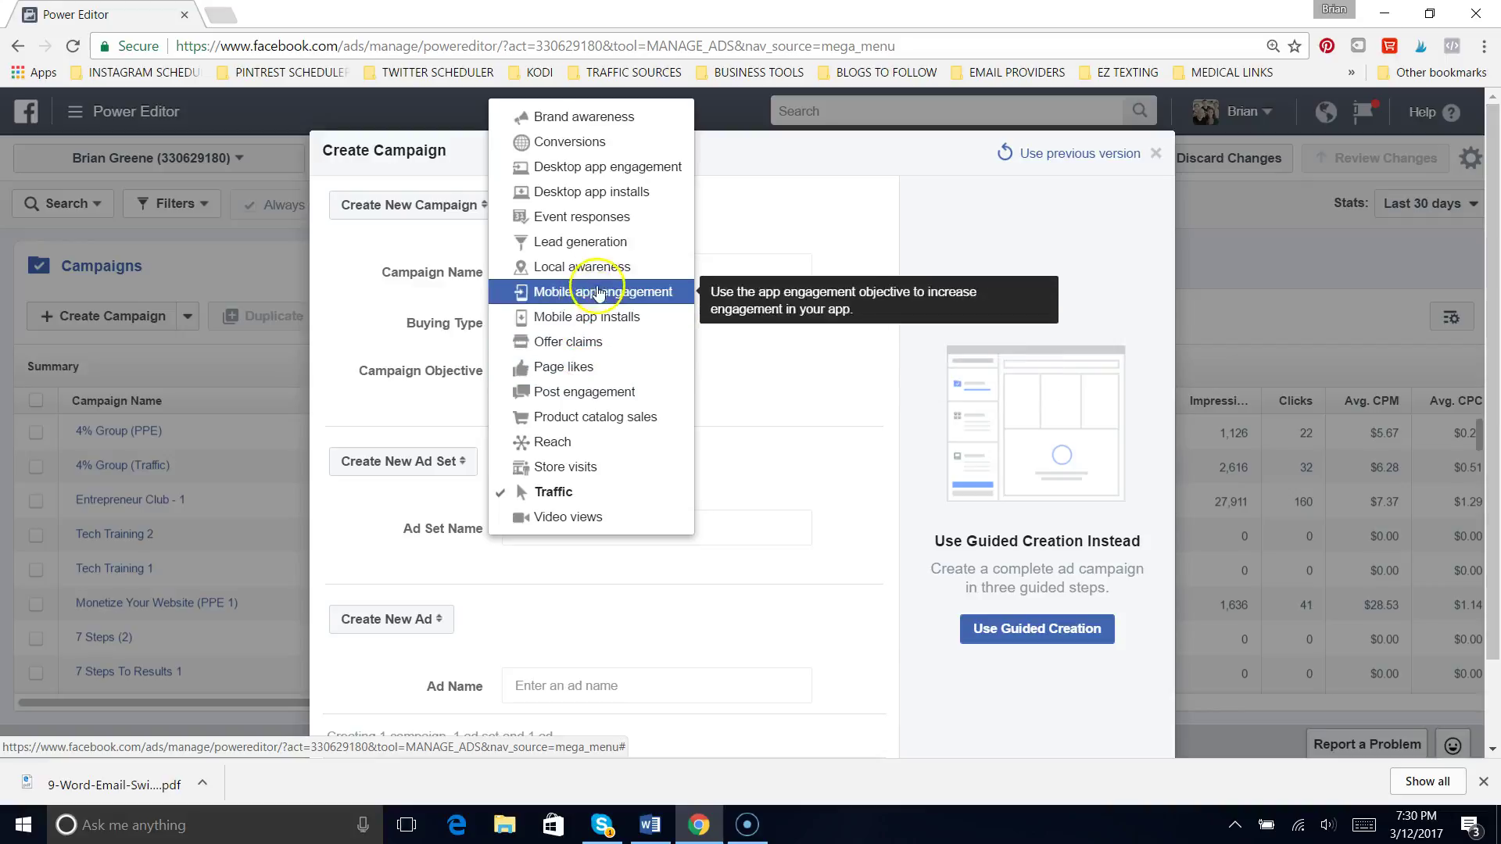
{"action": "left_click", "coordinate": [616, 247]}
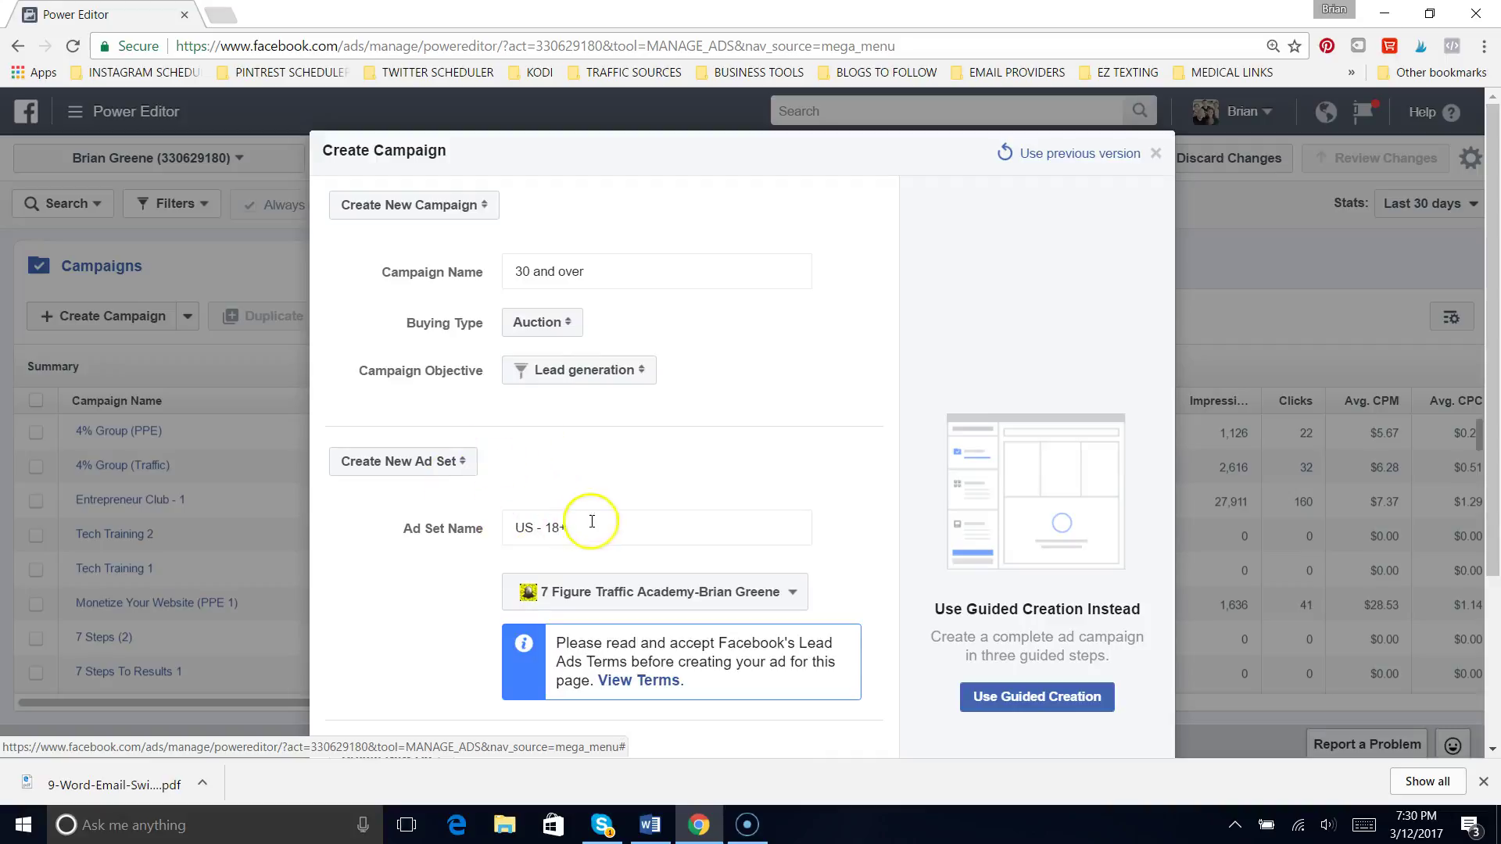
- Change the new ad set's name to "US - 30 and up"
{"action": "left_click", "coordinate": [629, 530]}
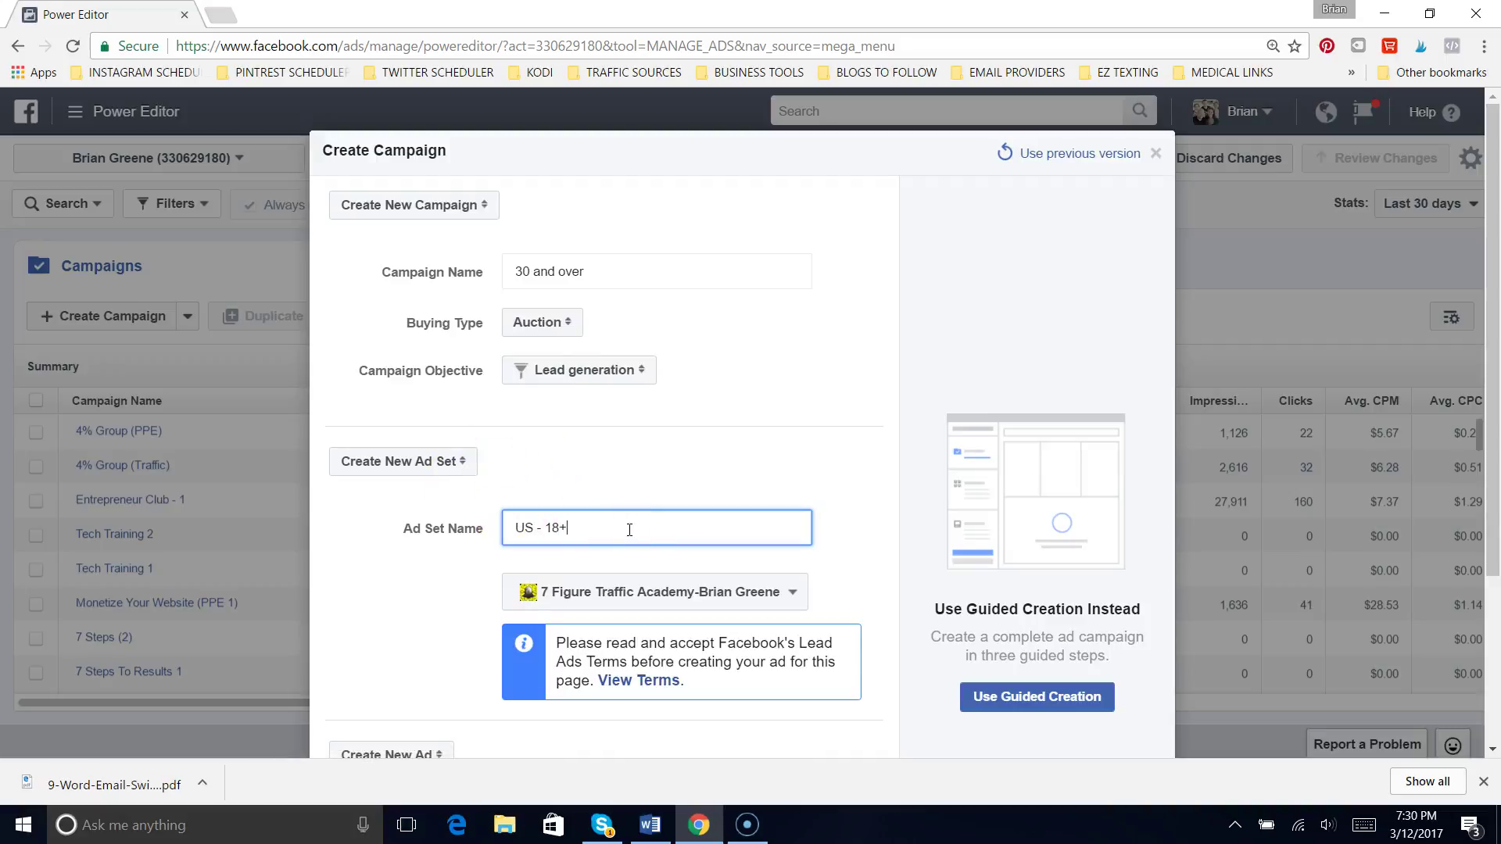
{"action": "key", "text": "BackSpace"}
{"action": "key", "text": "BackSpace"}
{"action": "type", "text": "30 and up"}
- Select Motor City Interconnect LLC as the page for the ad set
{"action": "left_click", "coordinate": [800, 599]}
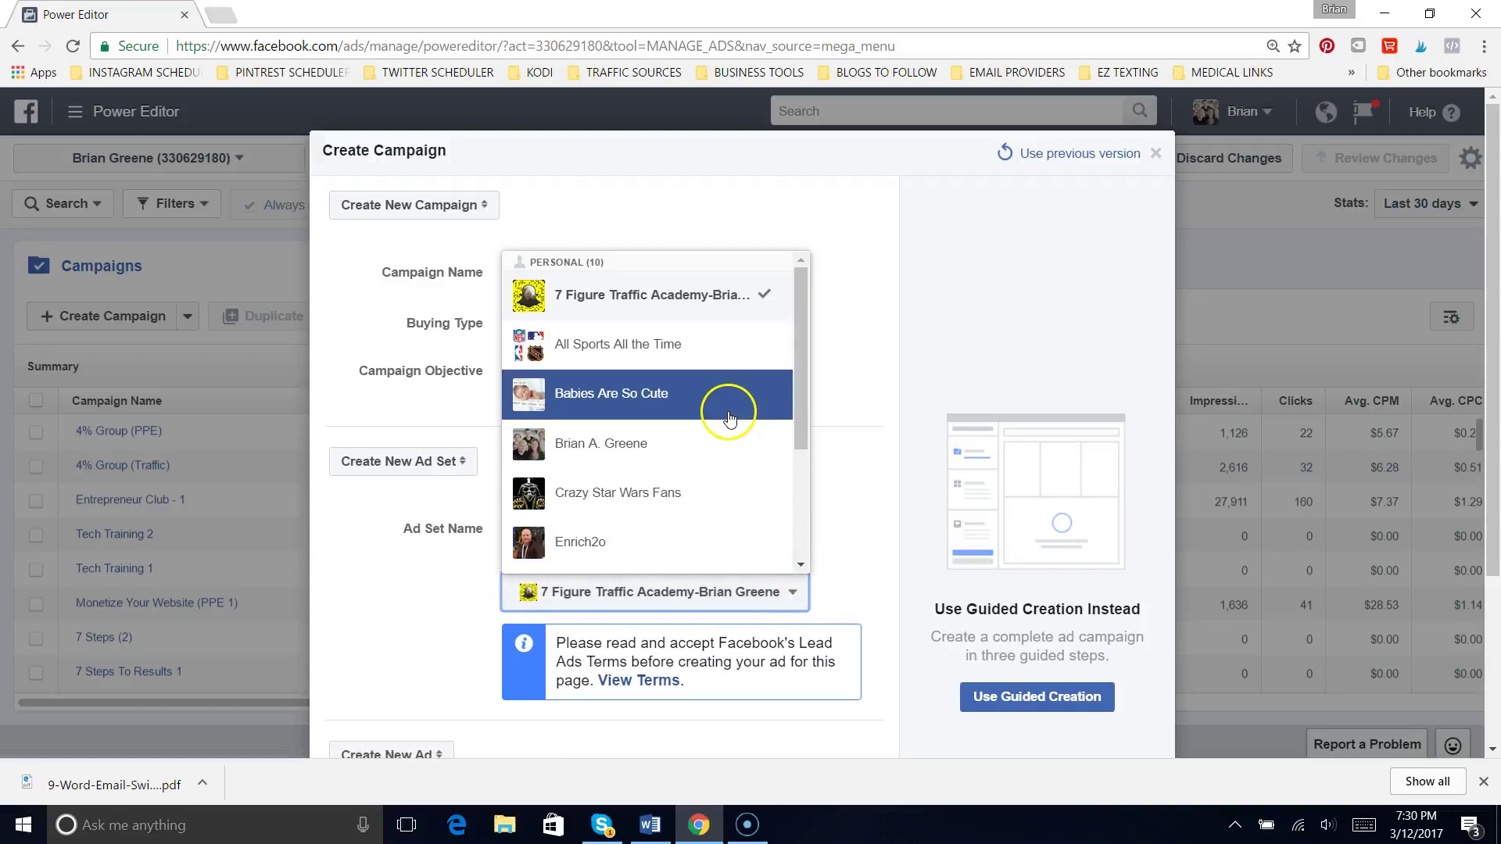
{"action": "left_click_drag", "start_coordinate": [803, 426], "coordinate": [785, 539]}
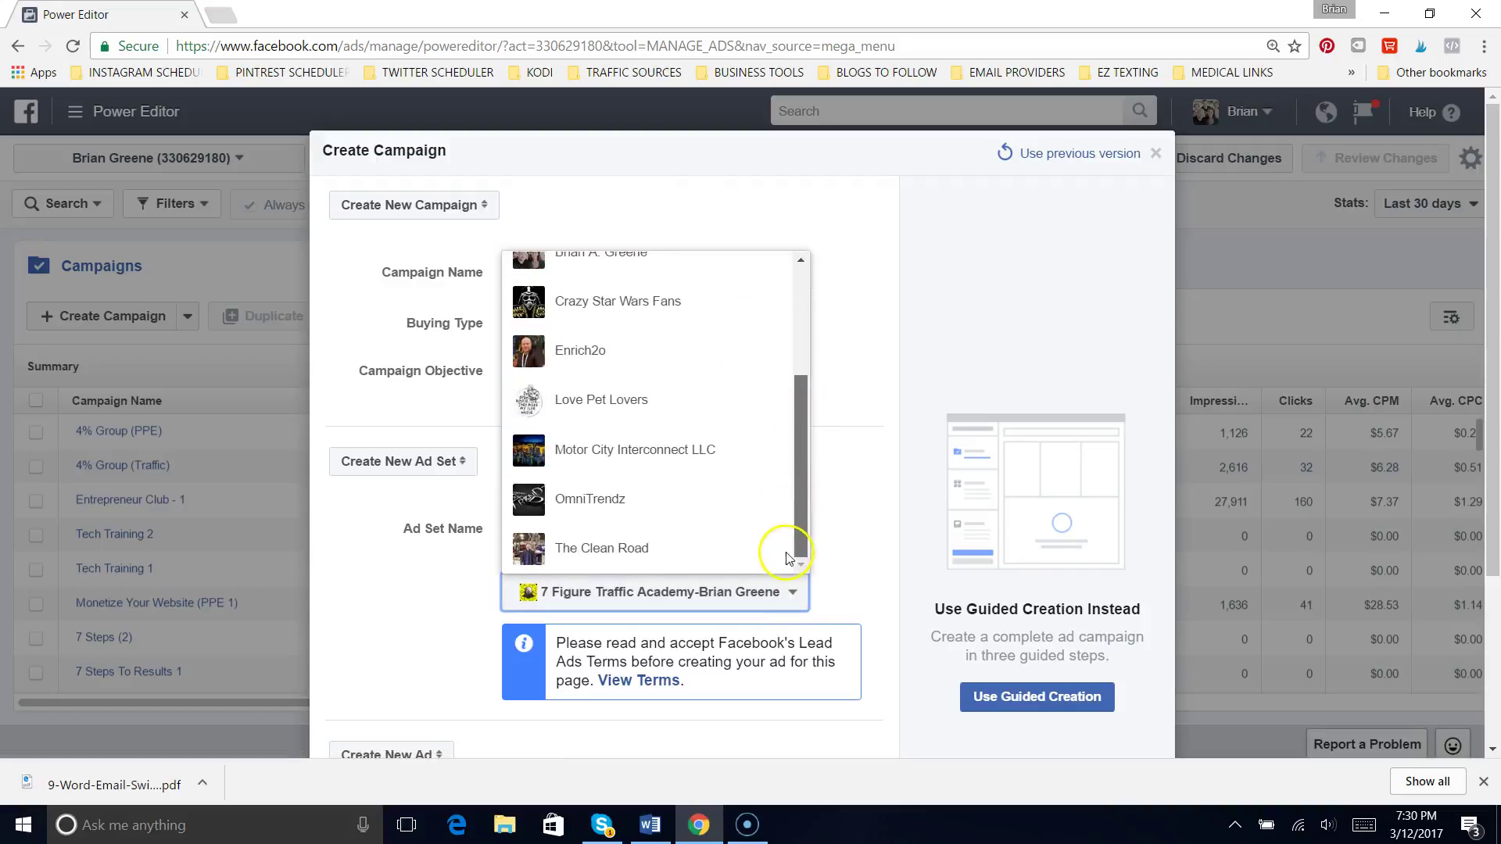
{"action": "left_click", "coordinate": [730, 460]}
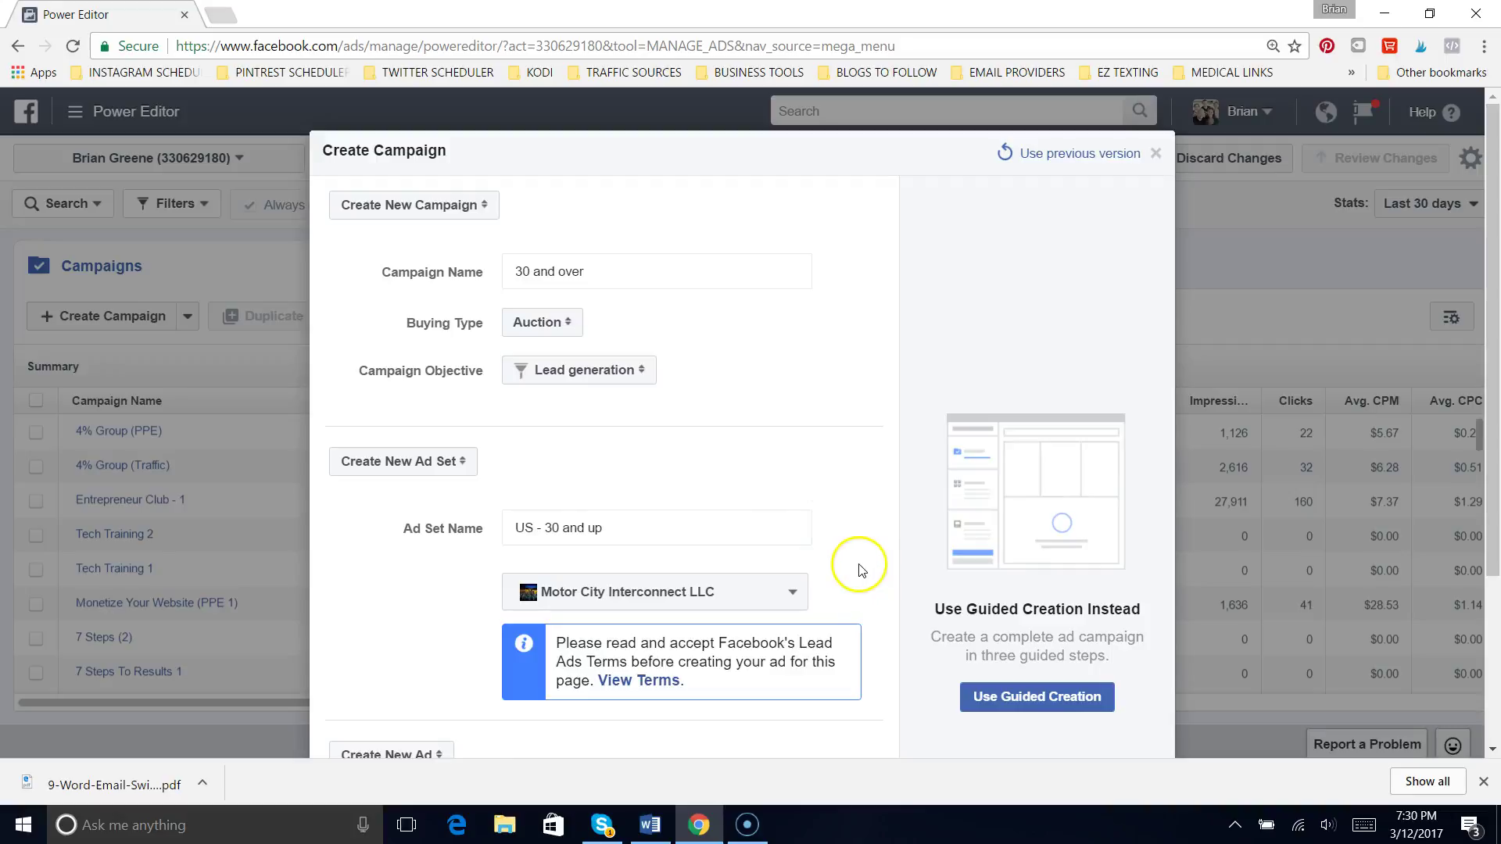
- Select The Clean Road as the page for the ad set
{"action": "left_click", "coordinate": [790, 599]}
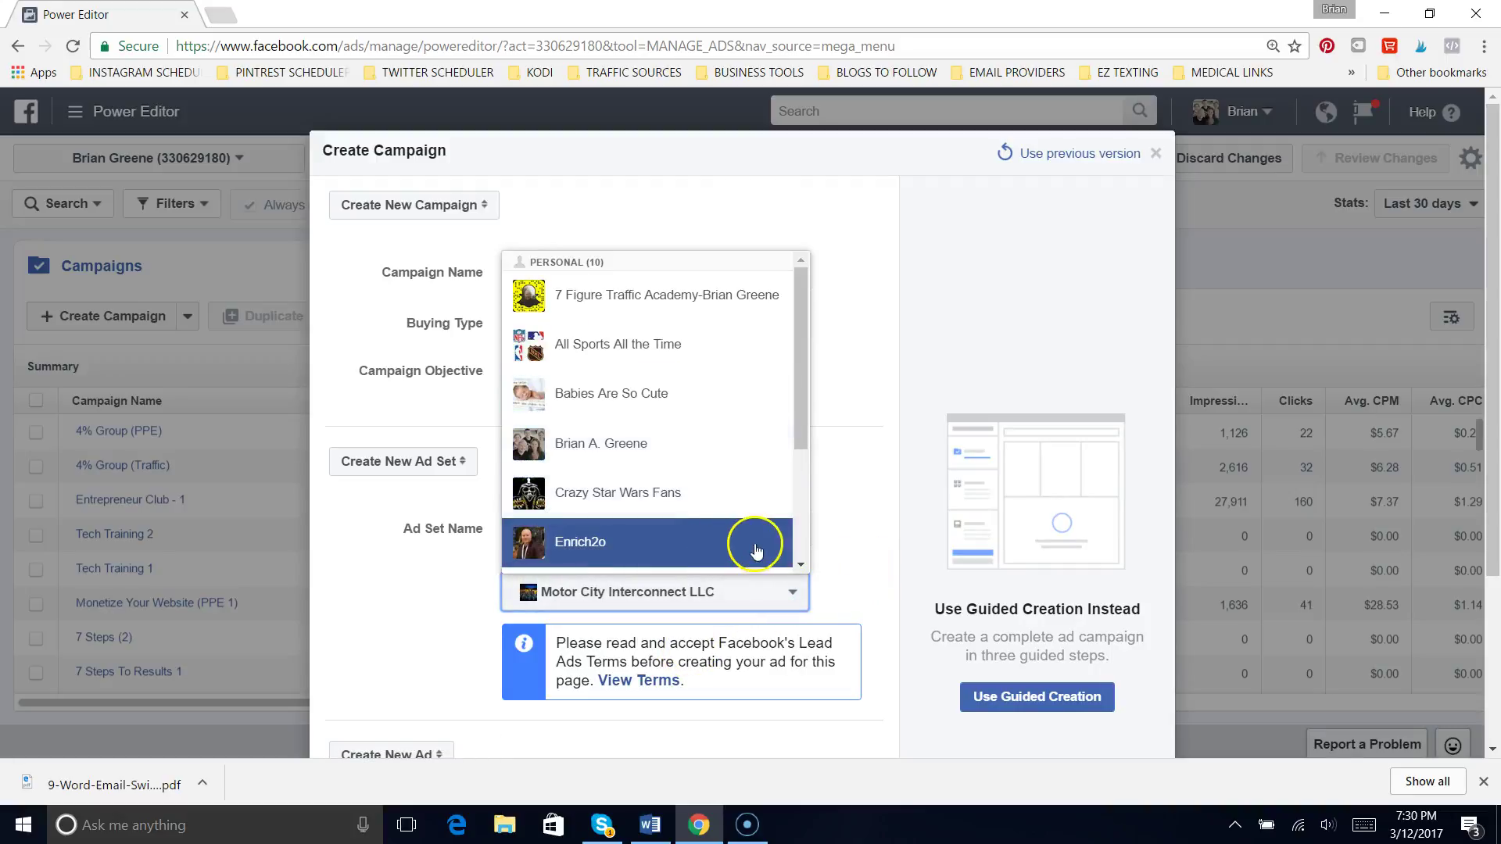
{"action": "scroll", "coordinate": [800, 519], "scroll_direction": "down", "scroll_amount": 3}
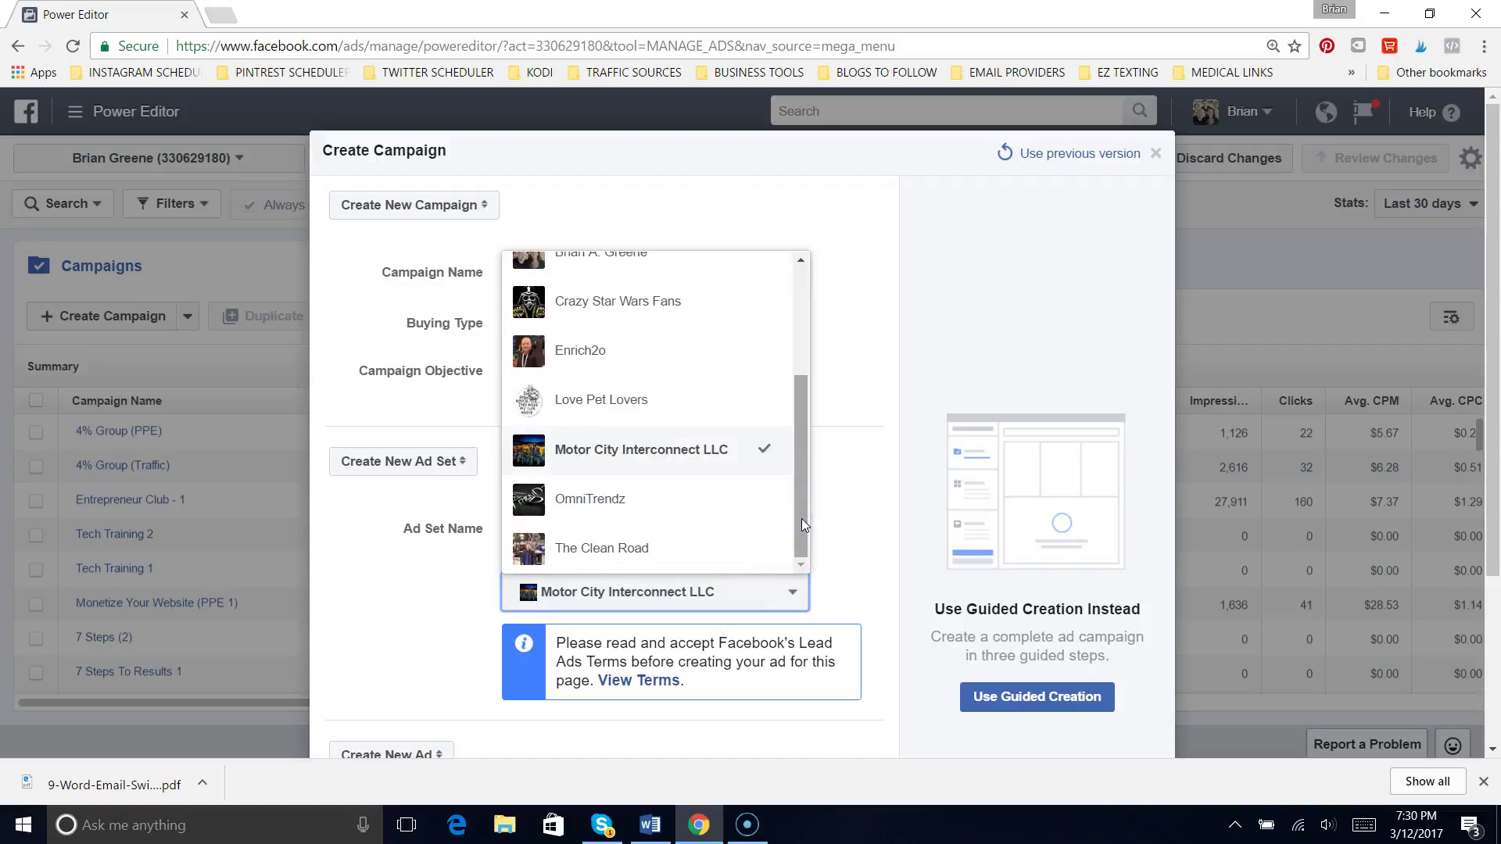
{"action": "left_click", "coordinate": [757, 554]}
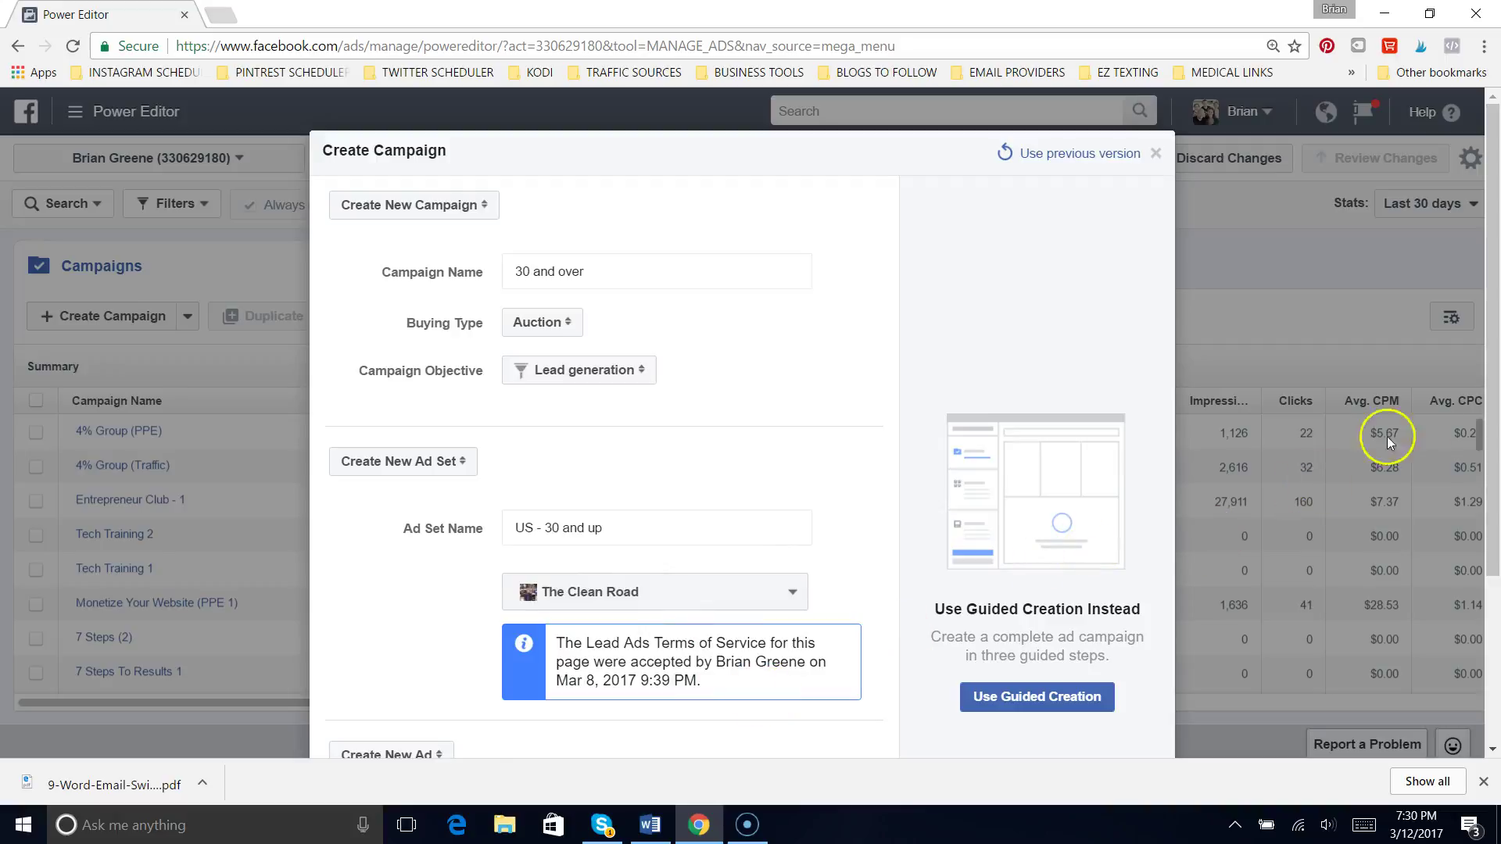
- Keep the option to create a new ad and name the ad "30 and up"
{"action": "left_click_drag", "start_coordinate": [1495, 492], "coordinate": [1485, 589]}
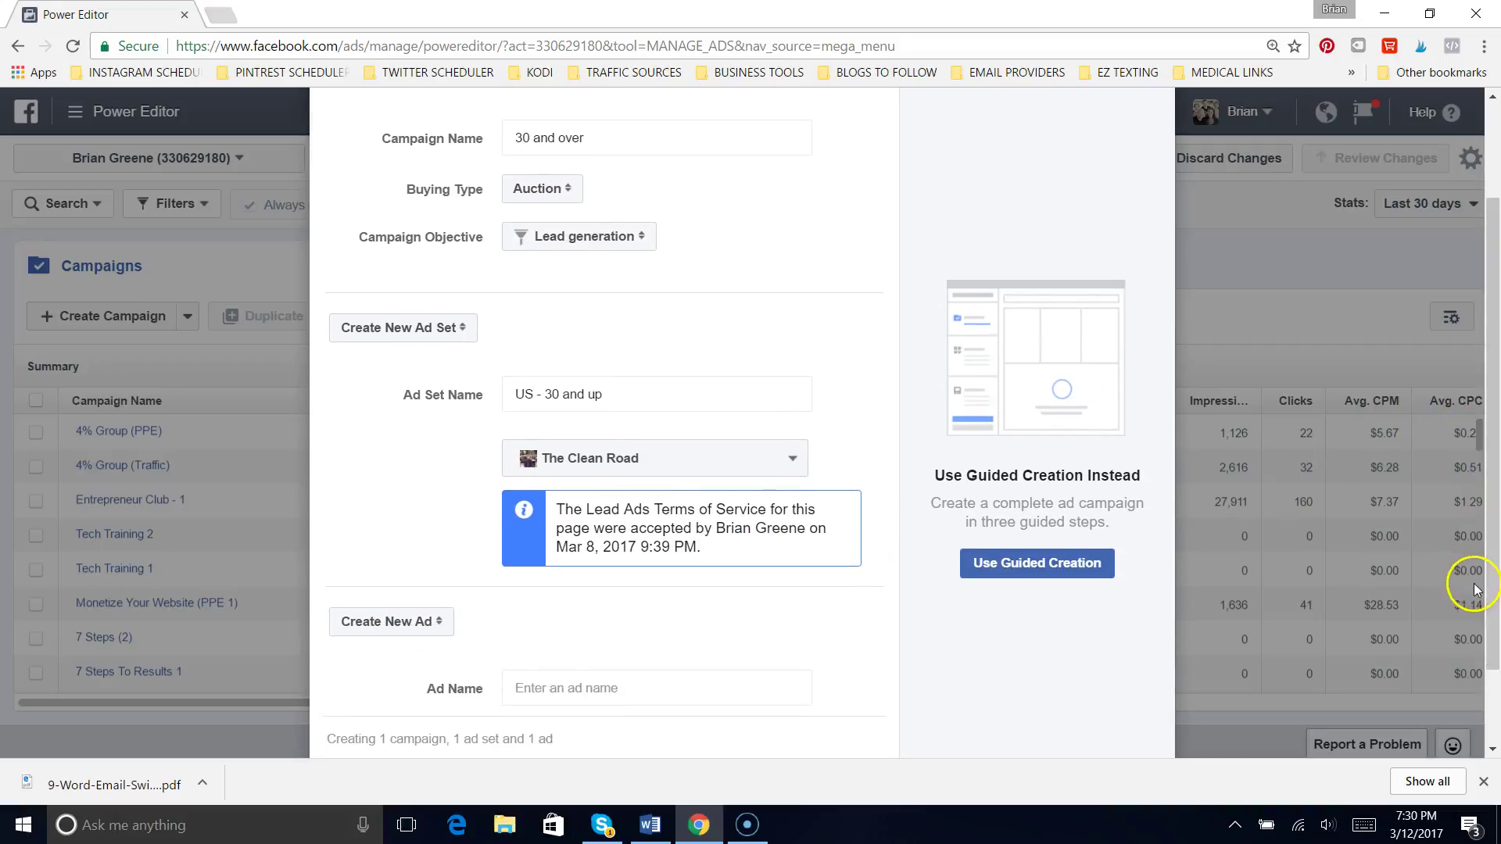
{"action": "left_click", "coordinate": [444, 635]}
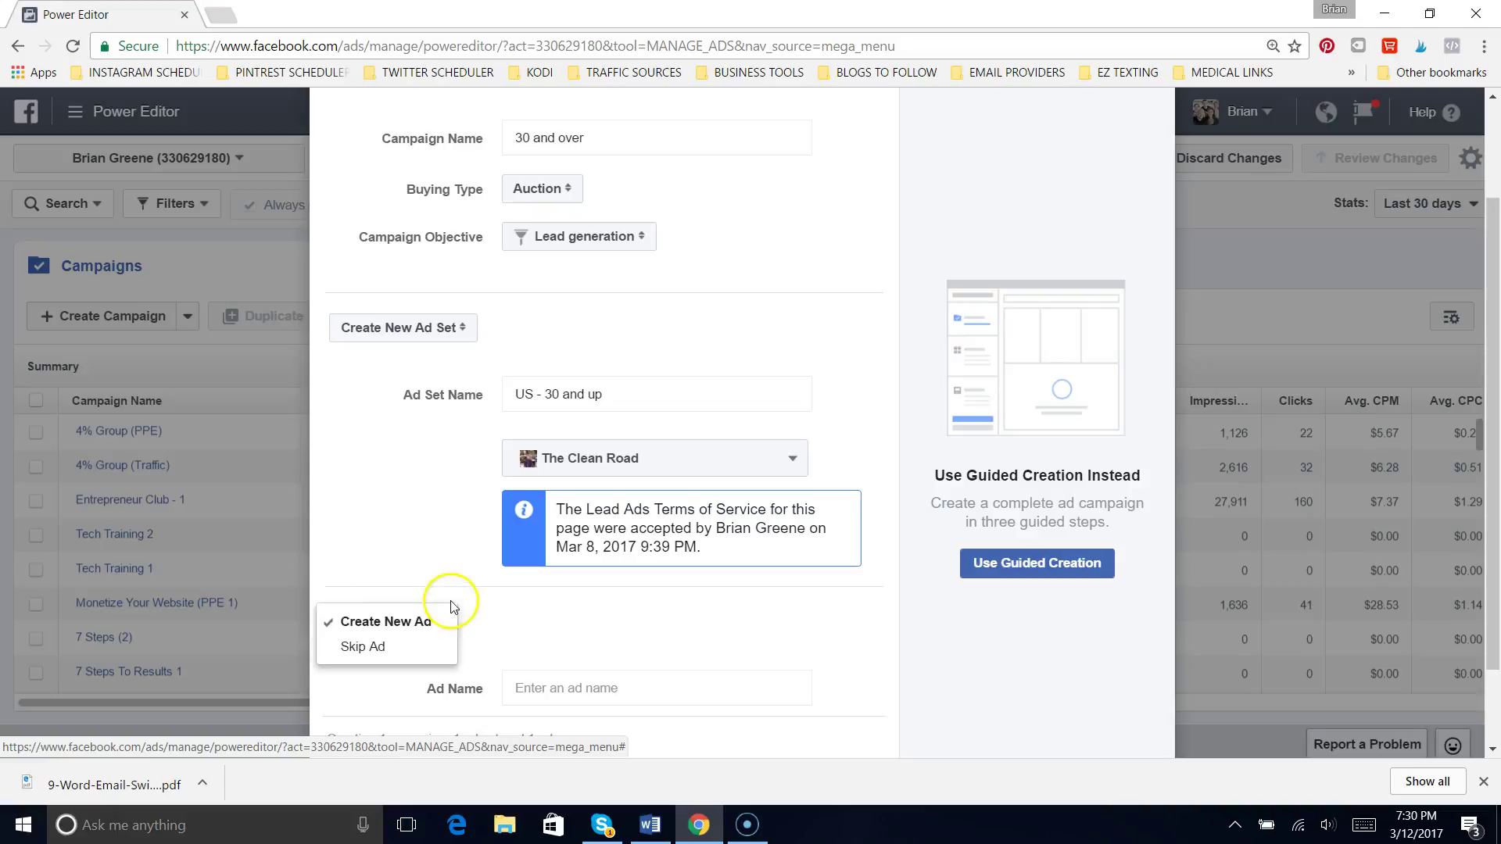
{"action": "left_click", "coordinate": [549, 682]}
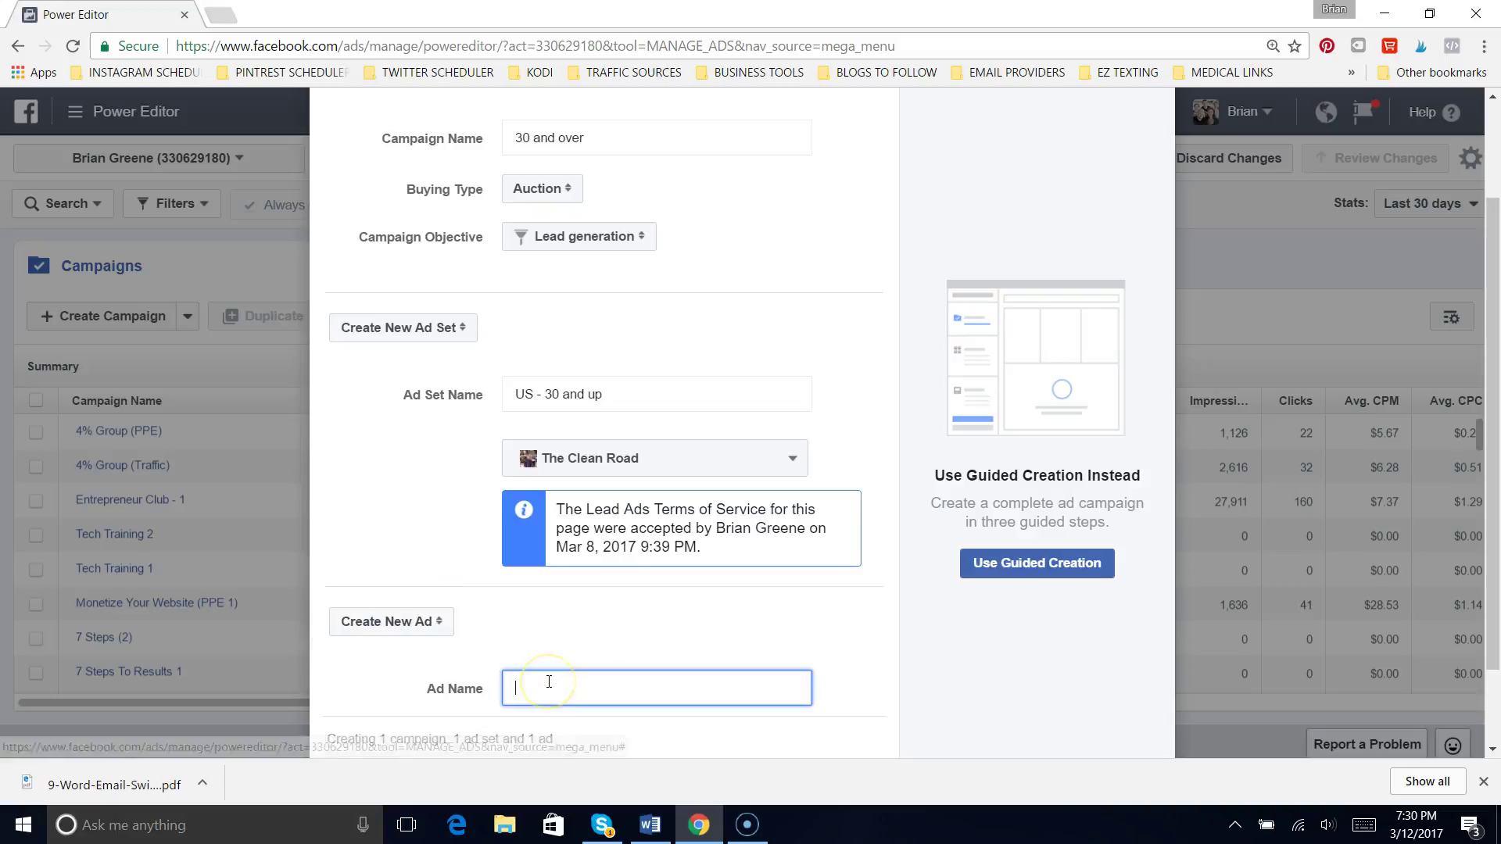
{"action": "type", "text": "30 and up"}
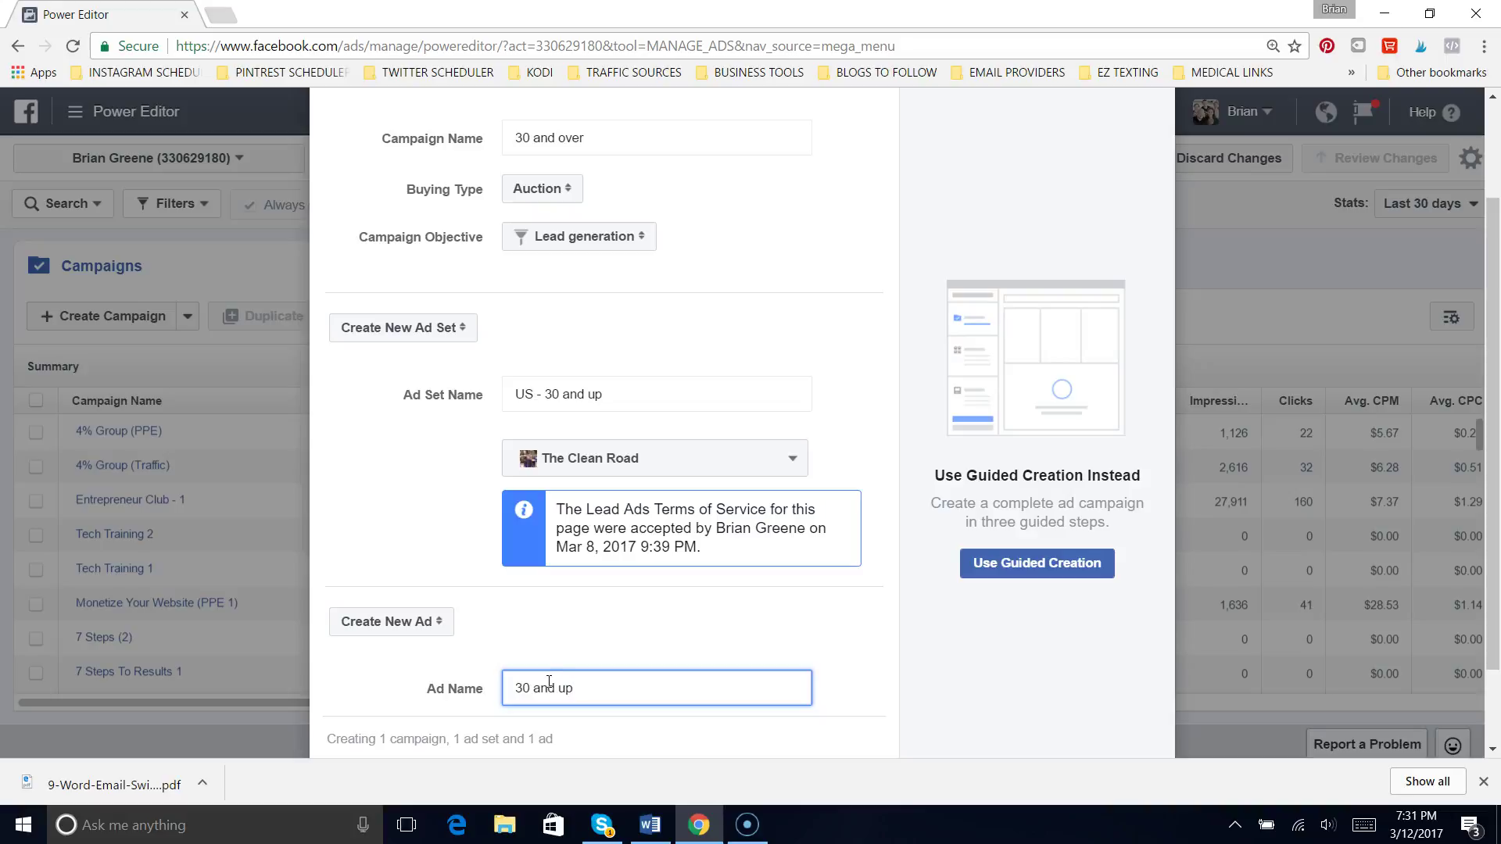
- Keep the option to create a new ad set and create the campaign with its ad set and ad
{"action": "left_click", "coordinate": [467, 332]}
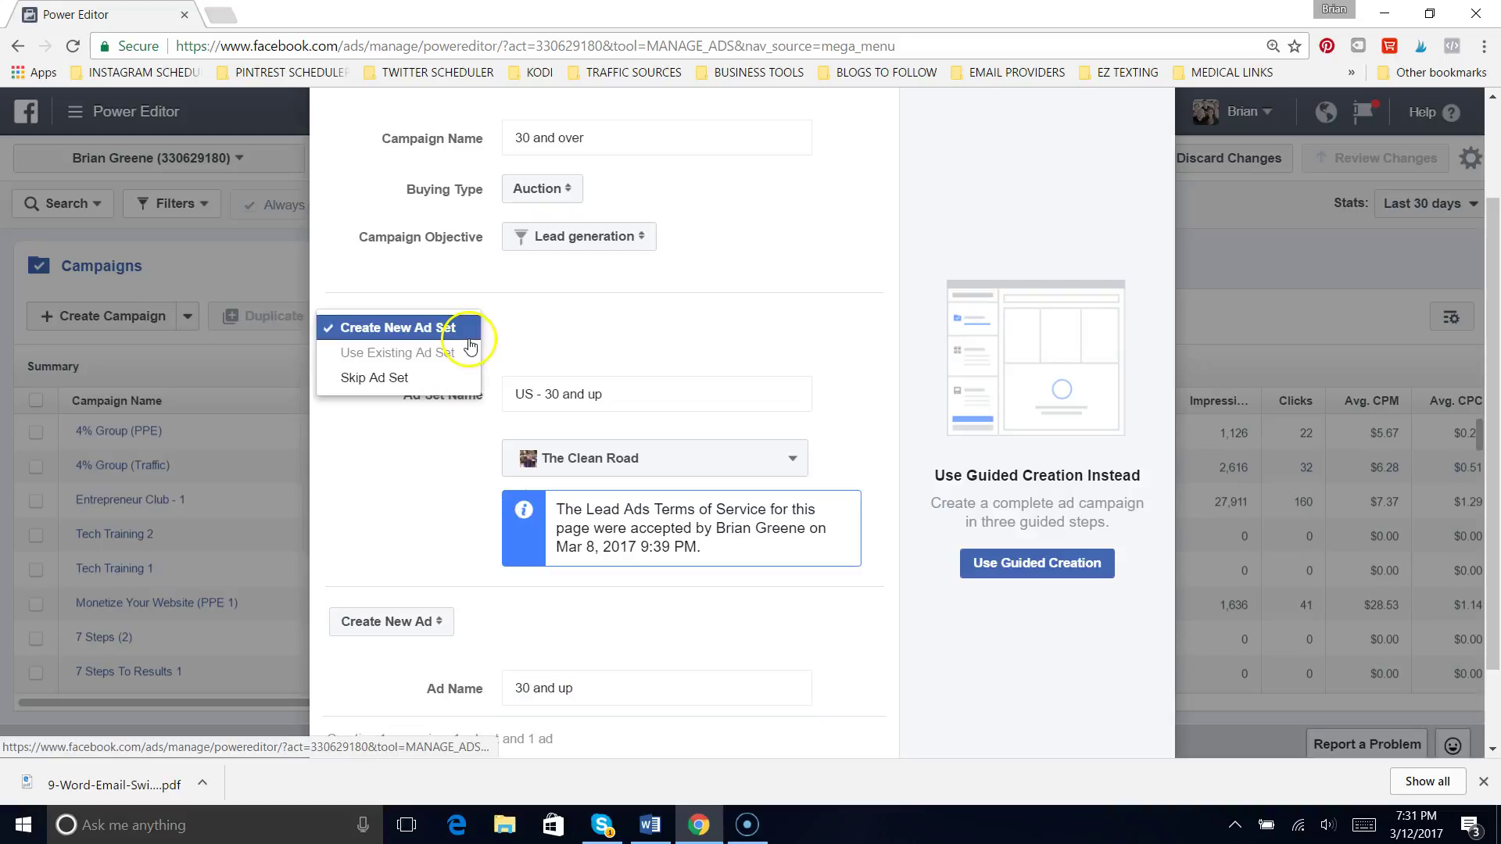
{"action": "left_click", "coordinate": [563, 333]}
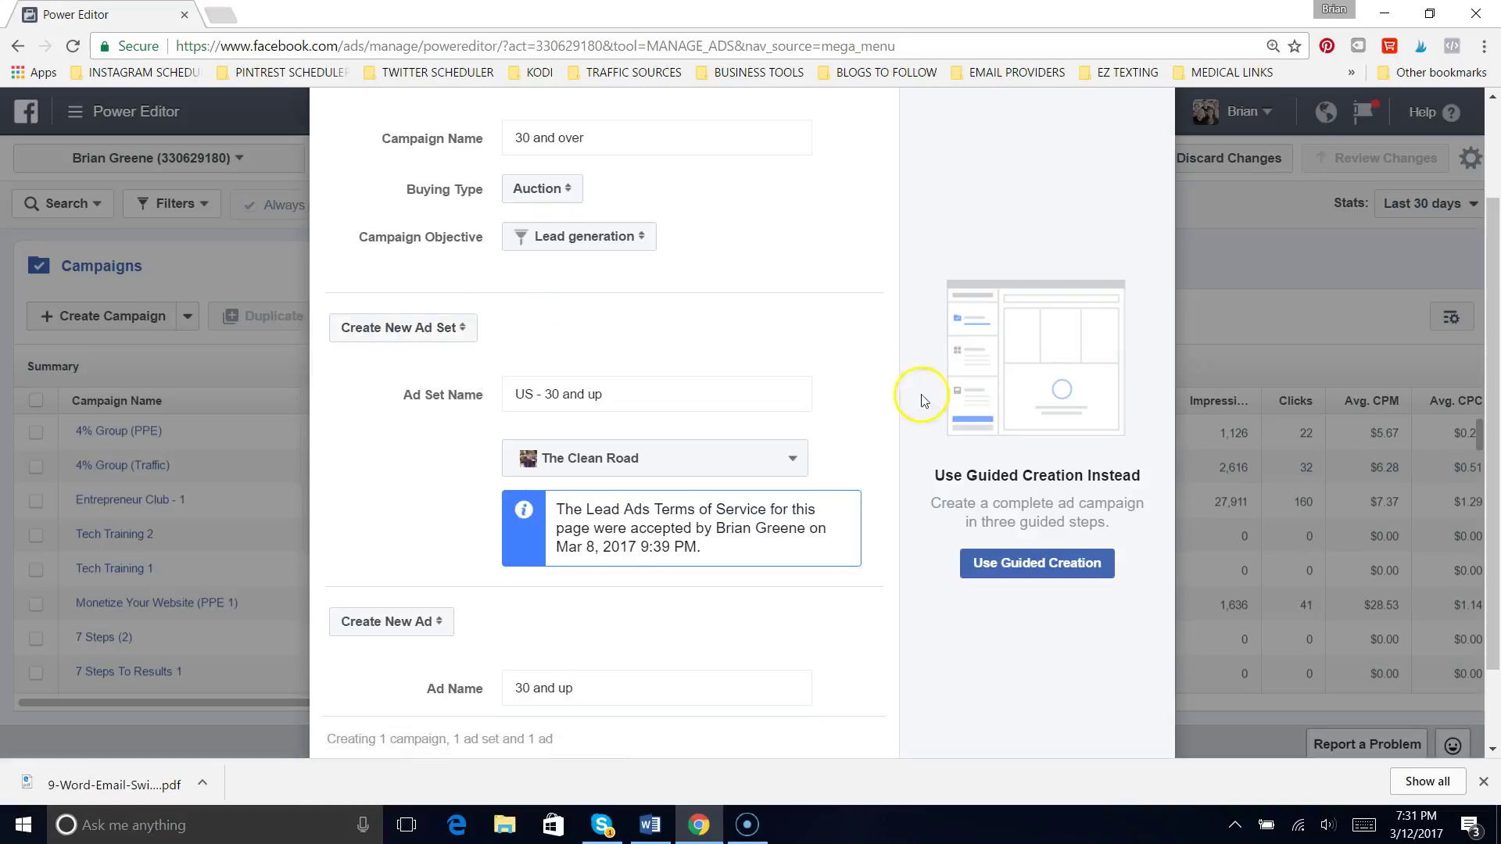
{"action": "left_click_drag", "start_coordinate": [1497, 652], "coordinate": [1495, 725]}
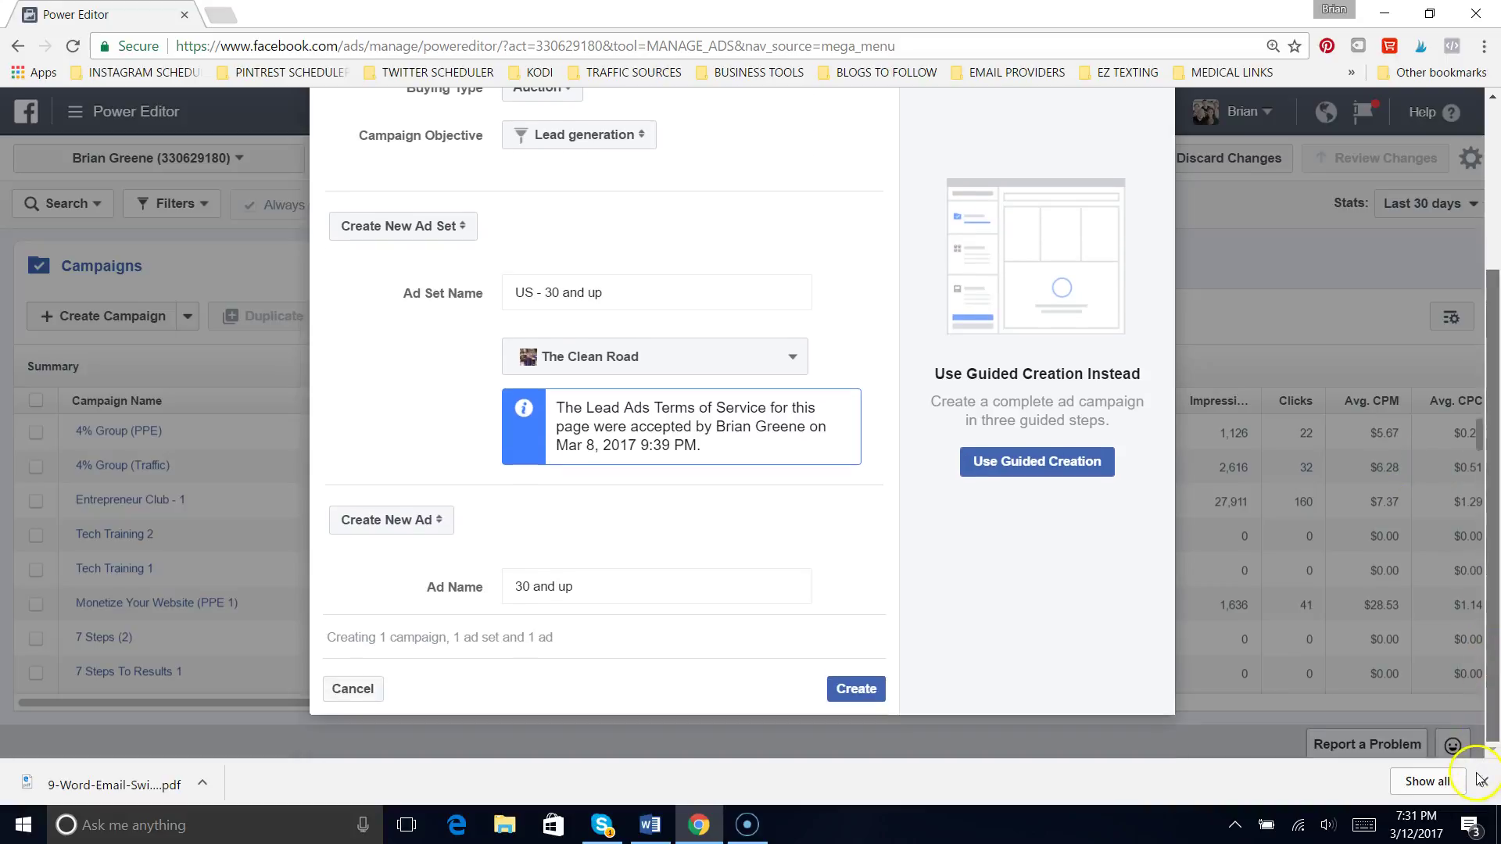
{"action": "left_click", "coordinate": [857, 689]}
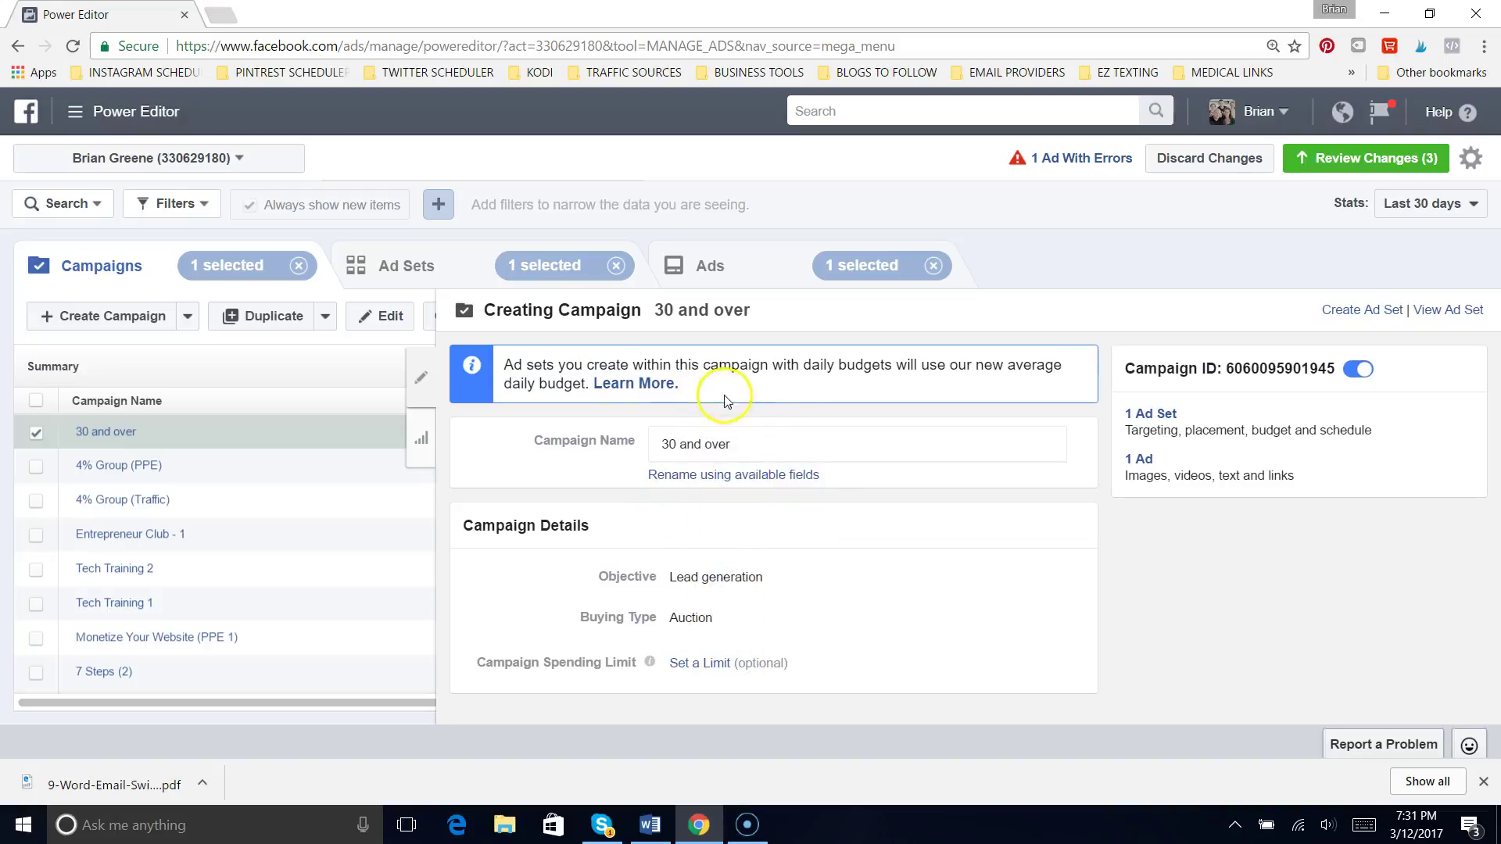
- Open the campaign's ad set, switch it to Edit Placements, and limit the device types to Mobile Only
{"action": "left_click", "coordinate": [1166, 423]}
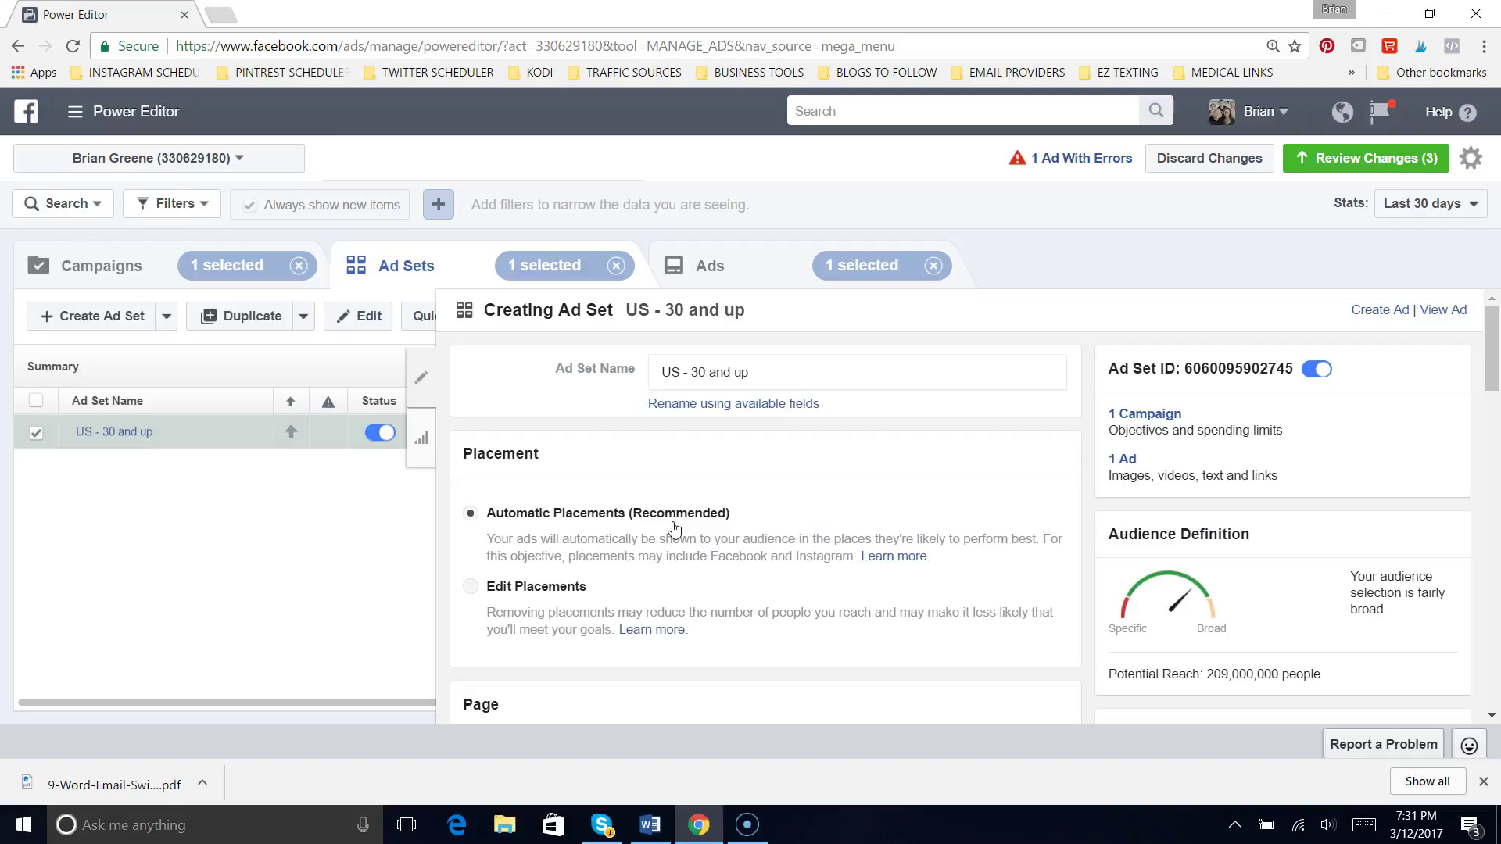
{"action": "left_click", "coordinate": [471, 588]}
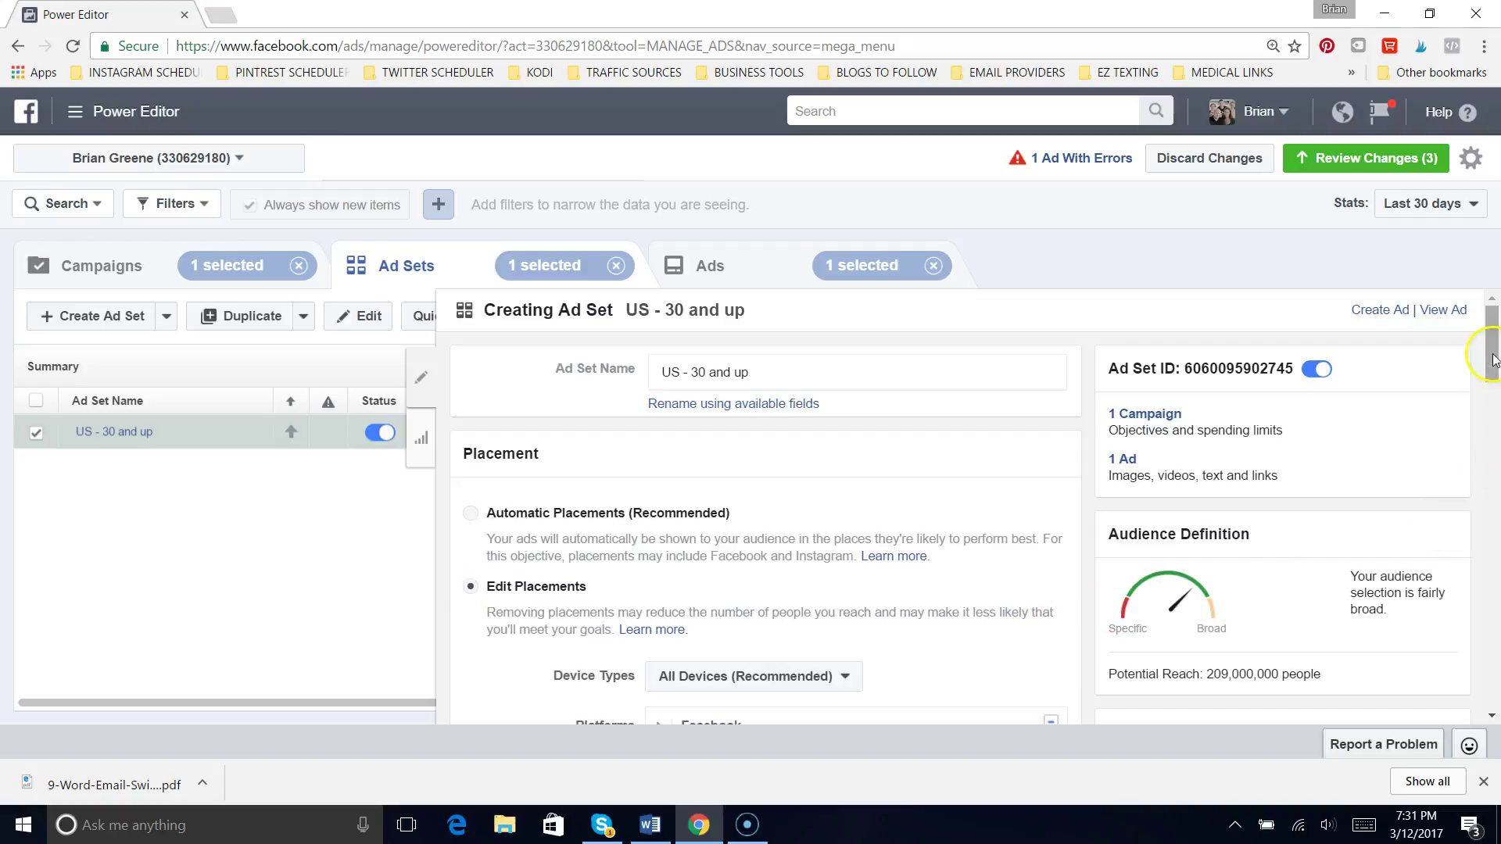
{"action": "mouse_move", "coordinate": [1491, 368]}
{"action": "left_mouse_down"}
{"action": "mouse_move", "coordinate": [1486, 415]}
{"action": "mouse_move", "coordinate": [1490, 396]}
{"action": "left_mouse_up"}
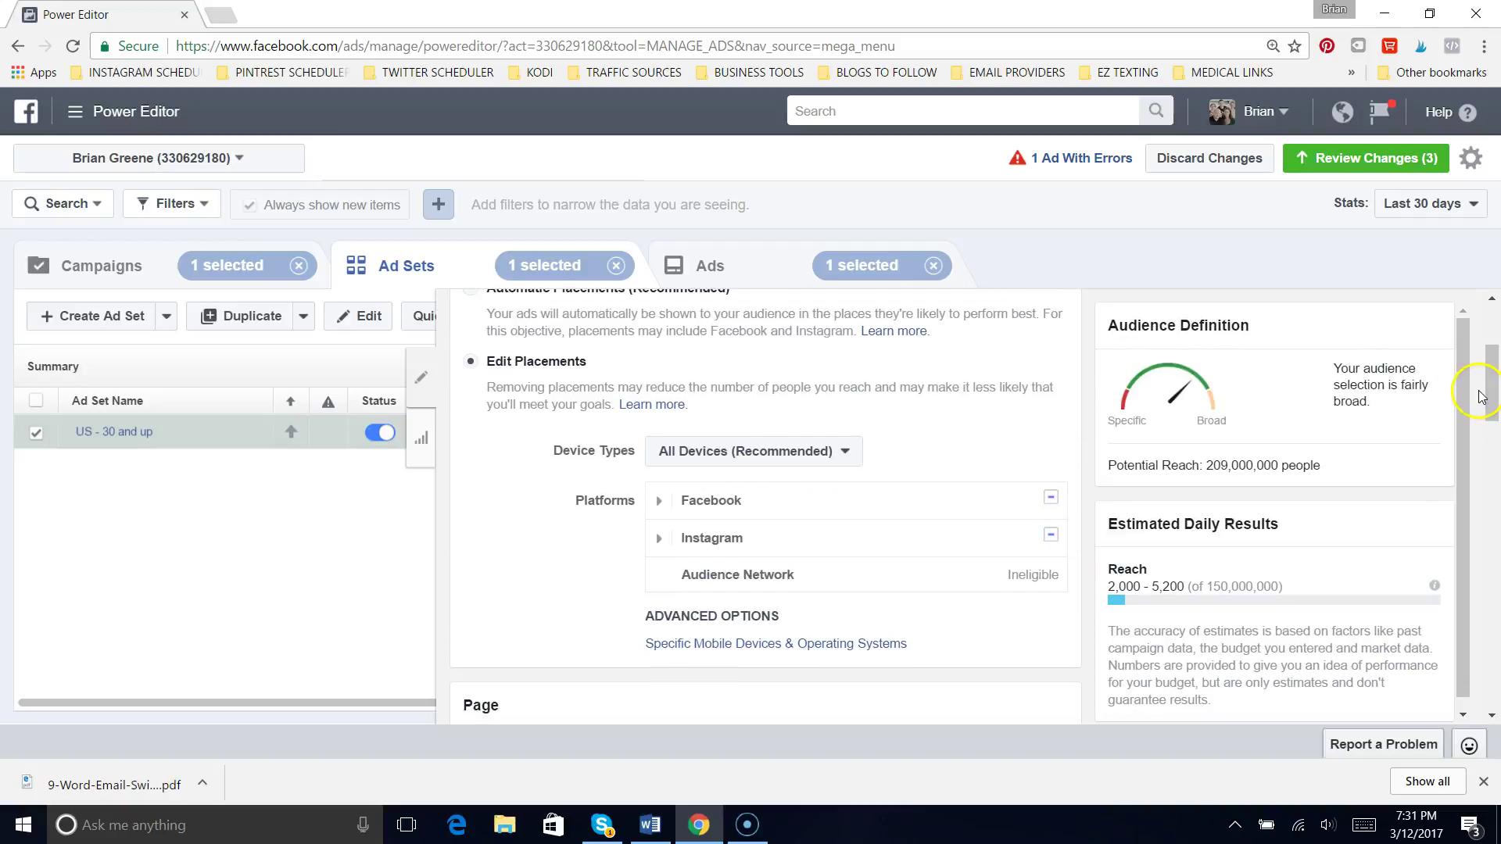
{"action": "left_click", "coordinate": [843, 453]}
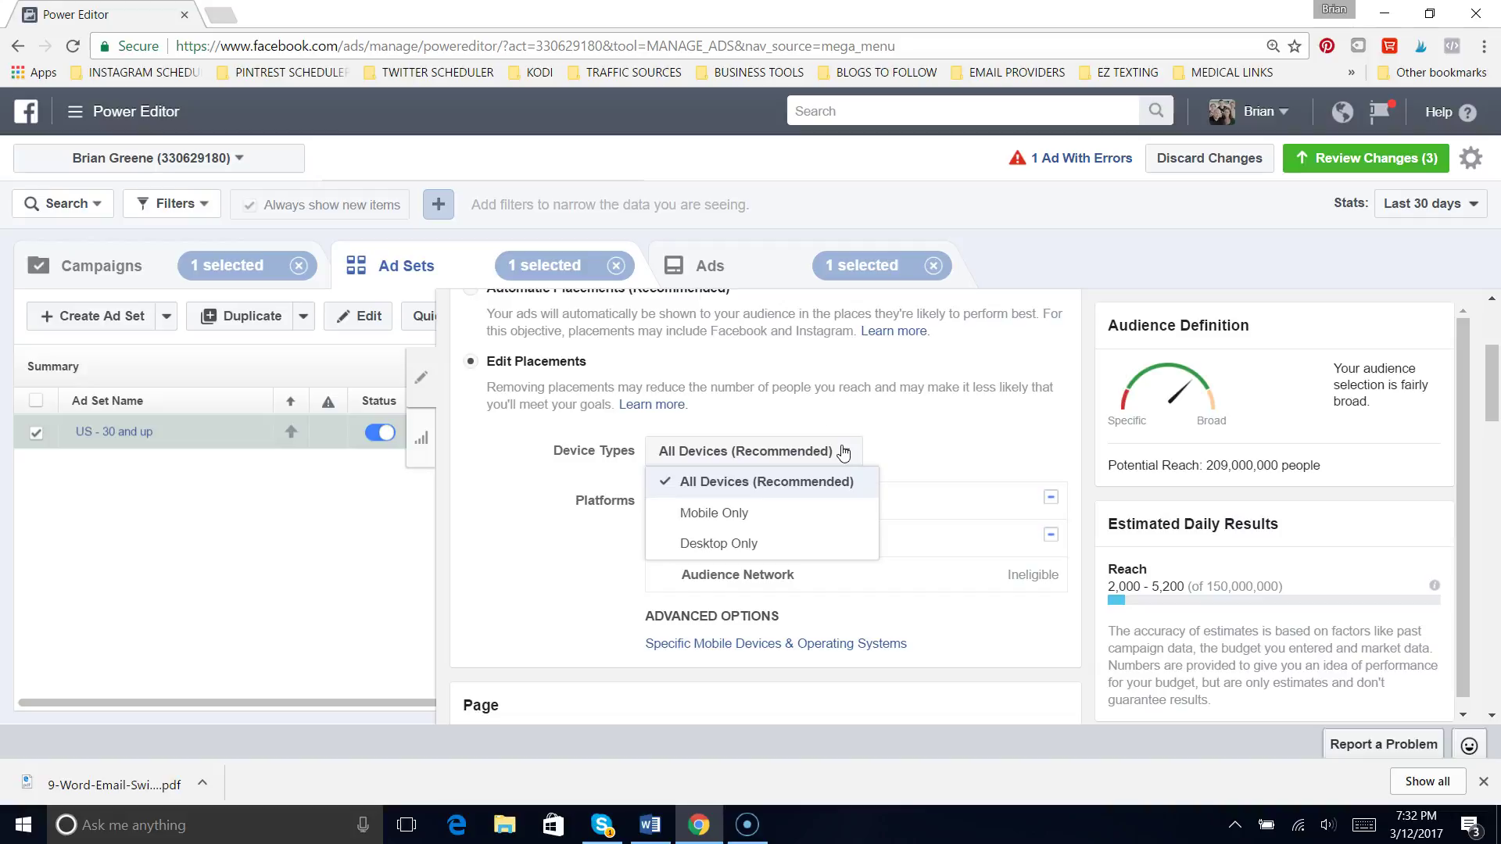
{"action": "left_click", "coordinate": [768, 513]}
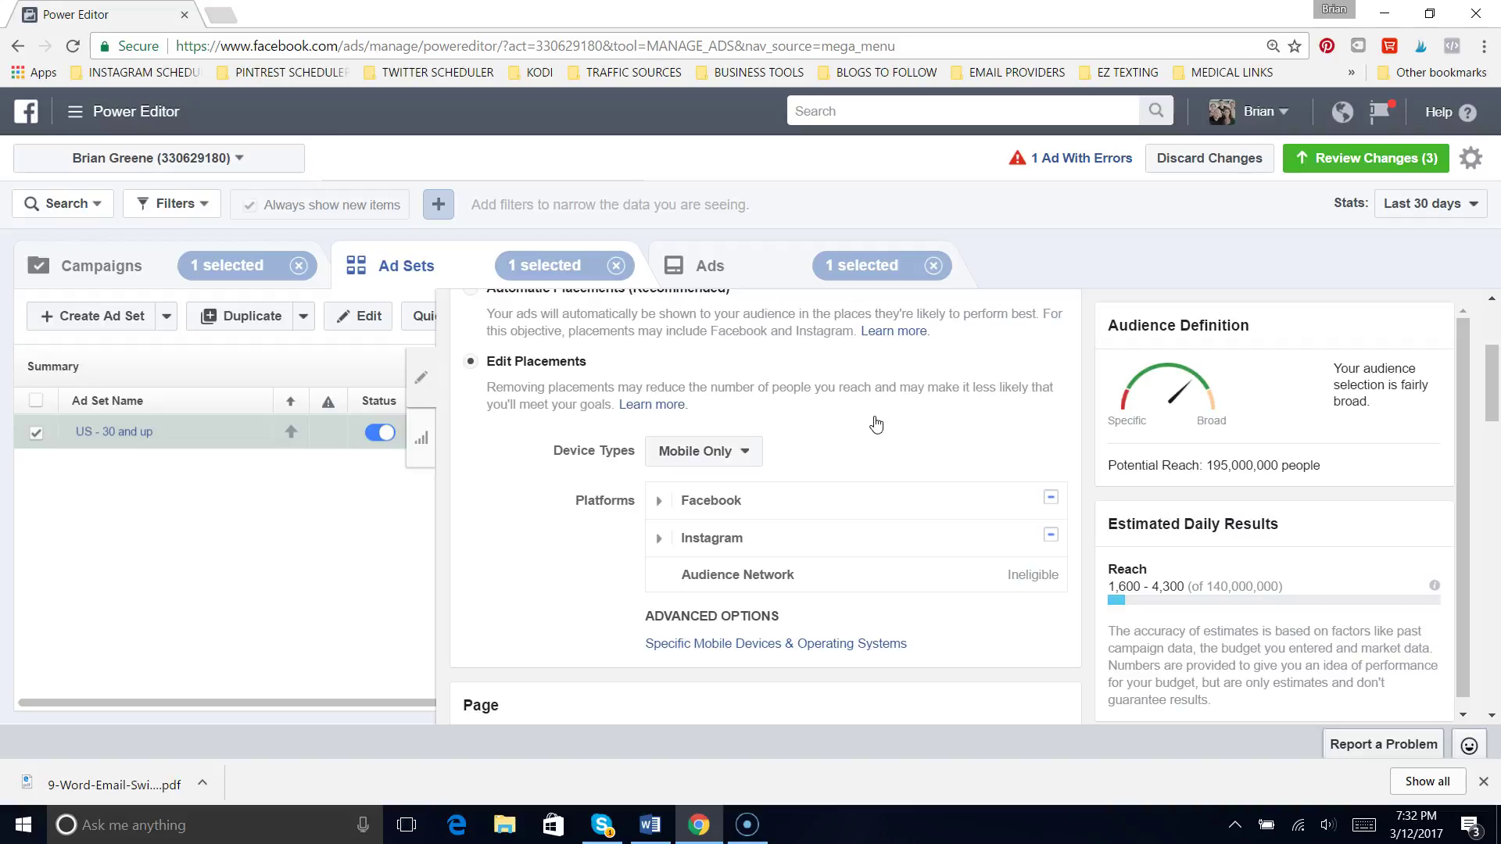
{"action": "mouse_move", "coordinate": [931, 512]}
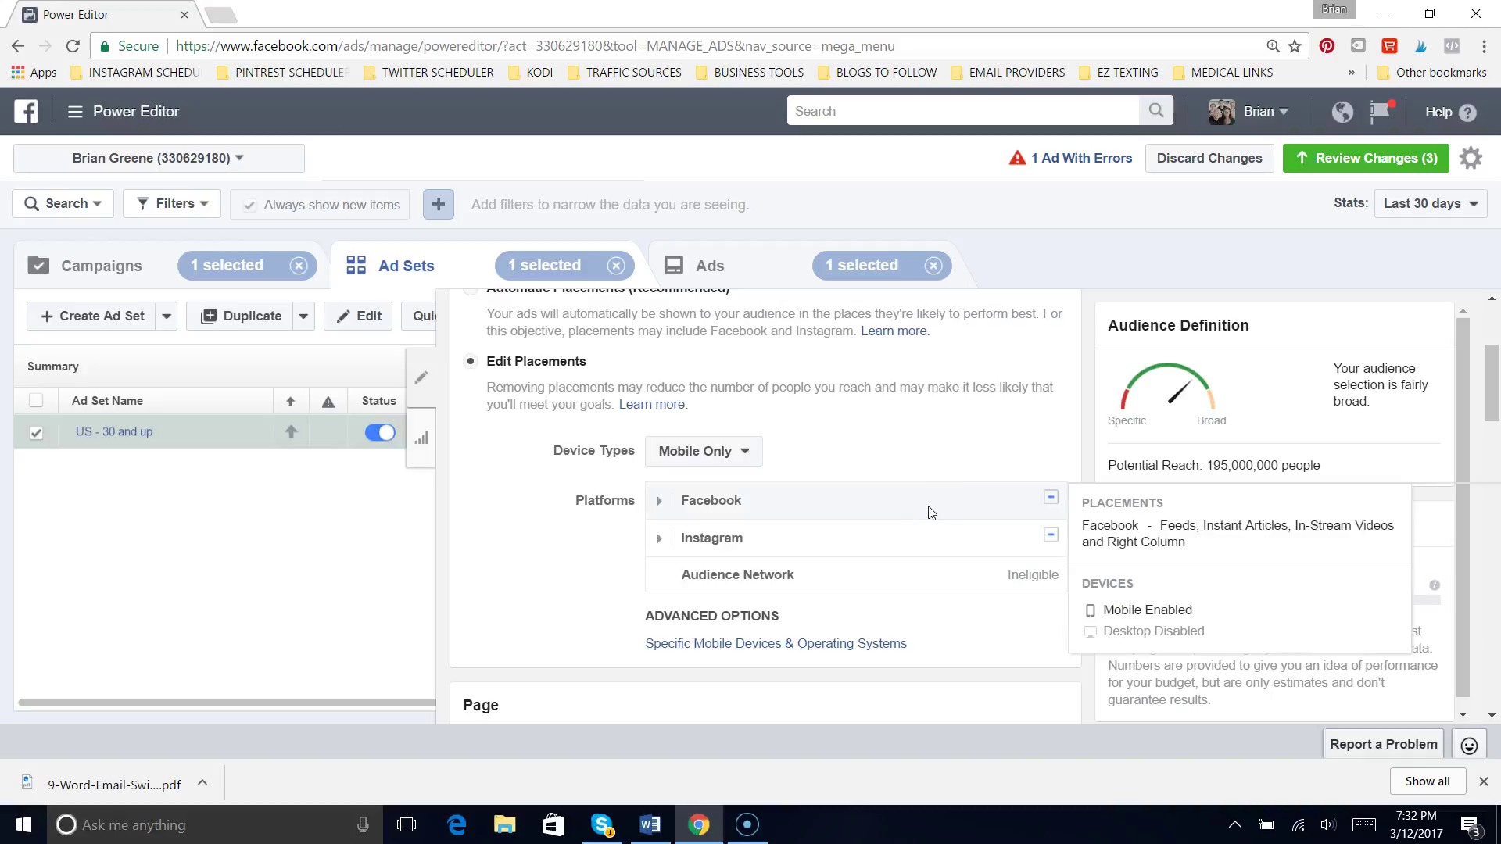
{"action": "mouse_move", "coordinate": [811, 545]}
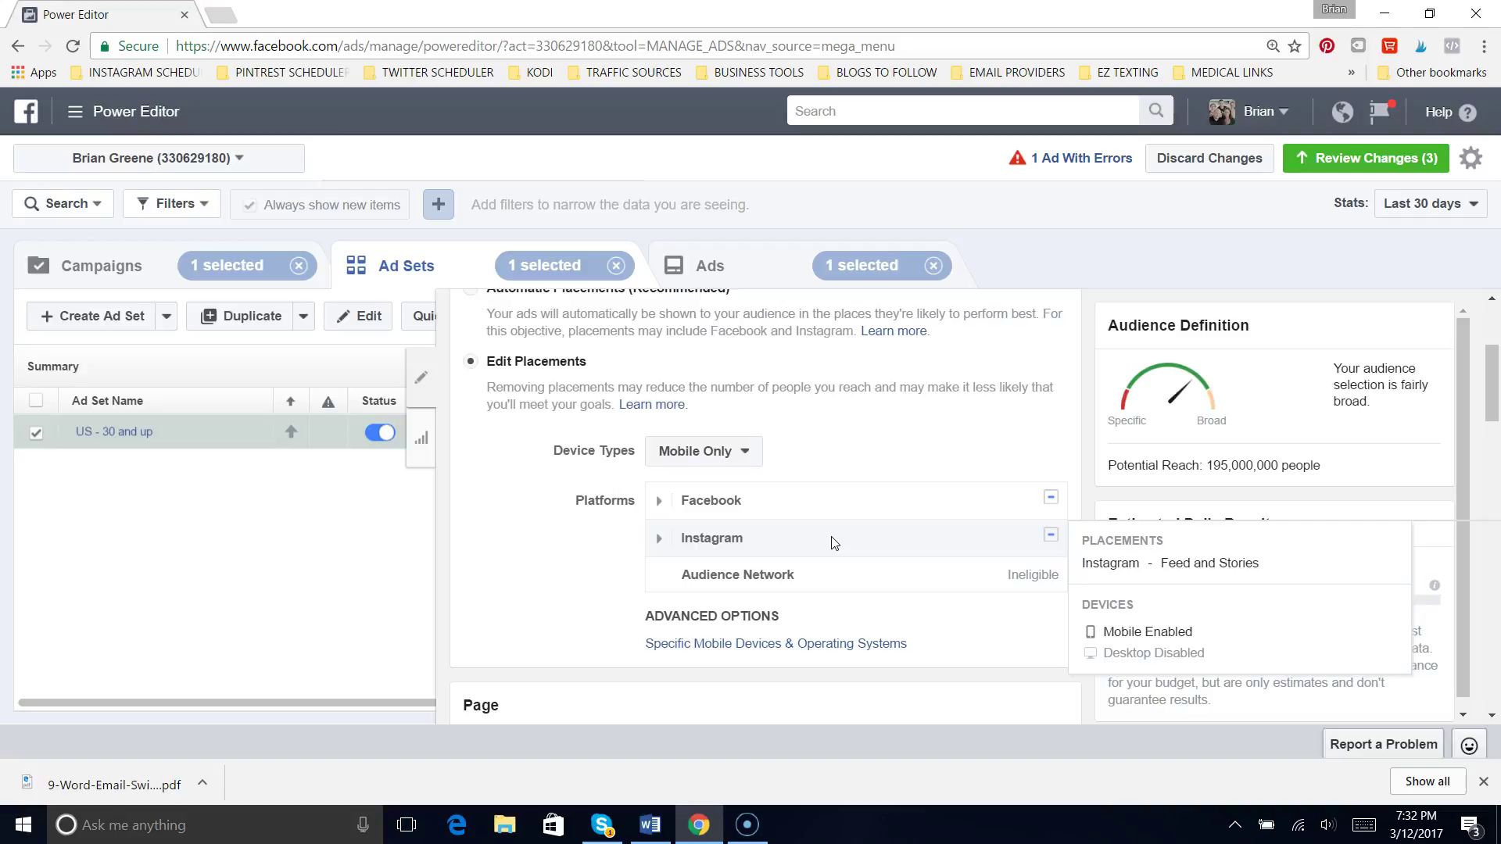
{"action": "mouse_move", "coordinate": [806, 583]}
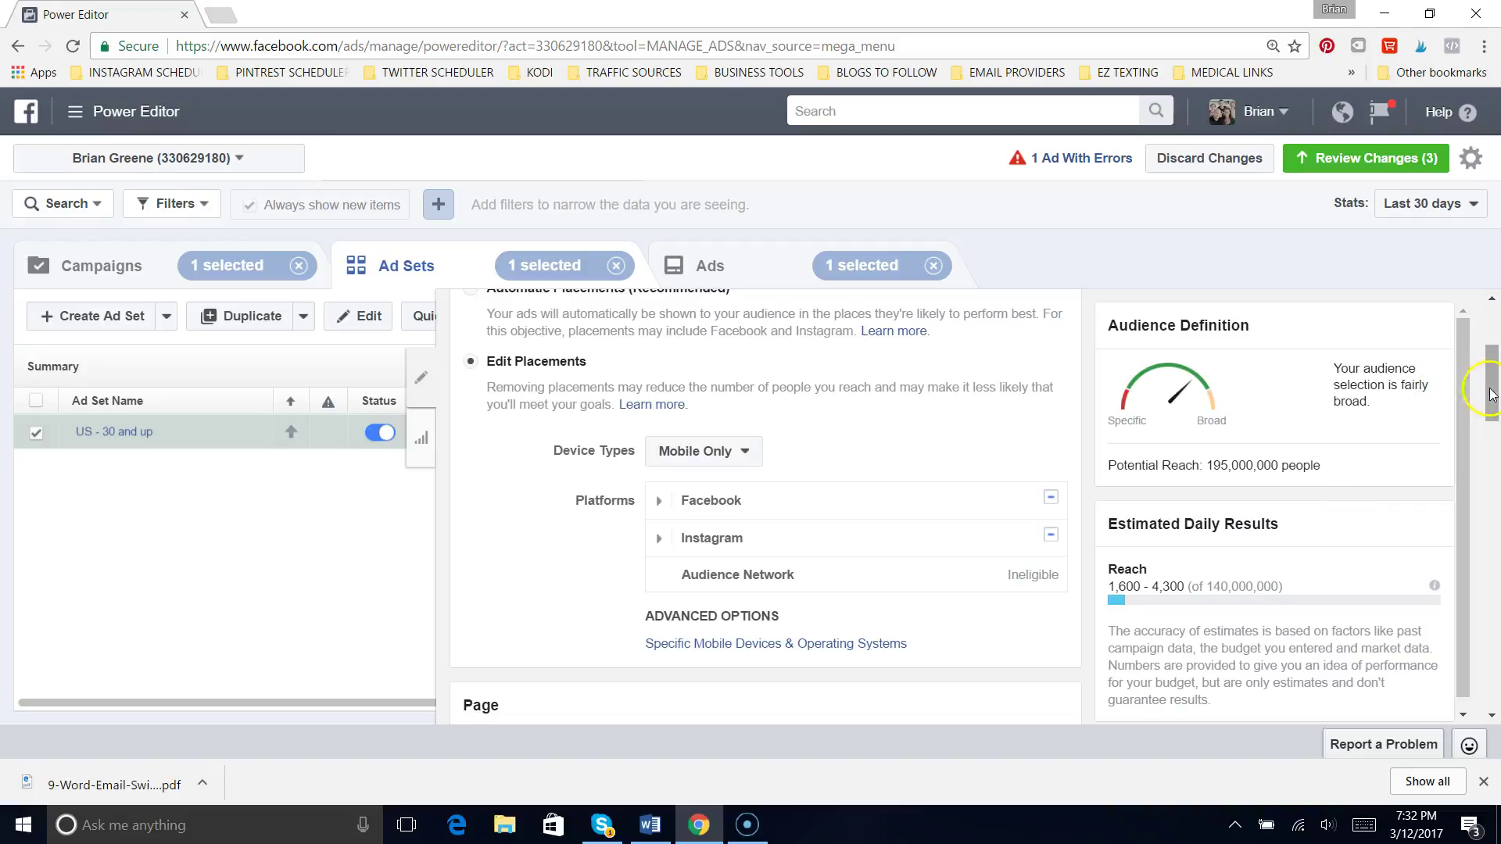
- Set the ad set's daily budget to $5.00 in the Budget & Schedule section
{"action": "left_click_drag", "start_coordinate": [1490, 390], "coordinate": [1489, 448]}
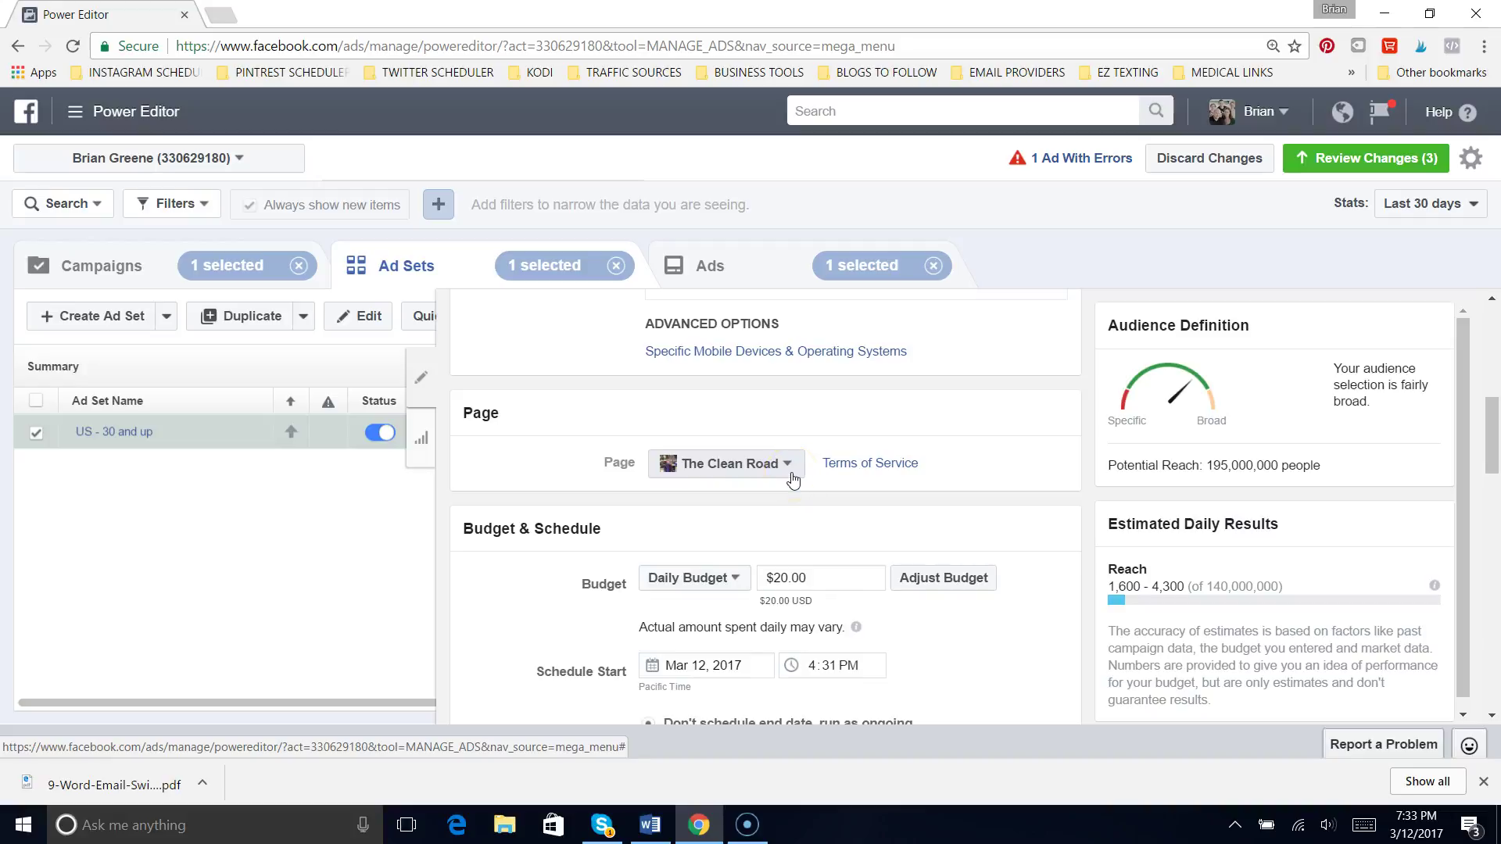
{"action": "left_click", "coordinate": [695, 473]}
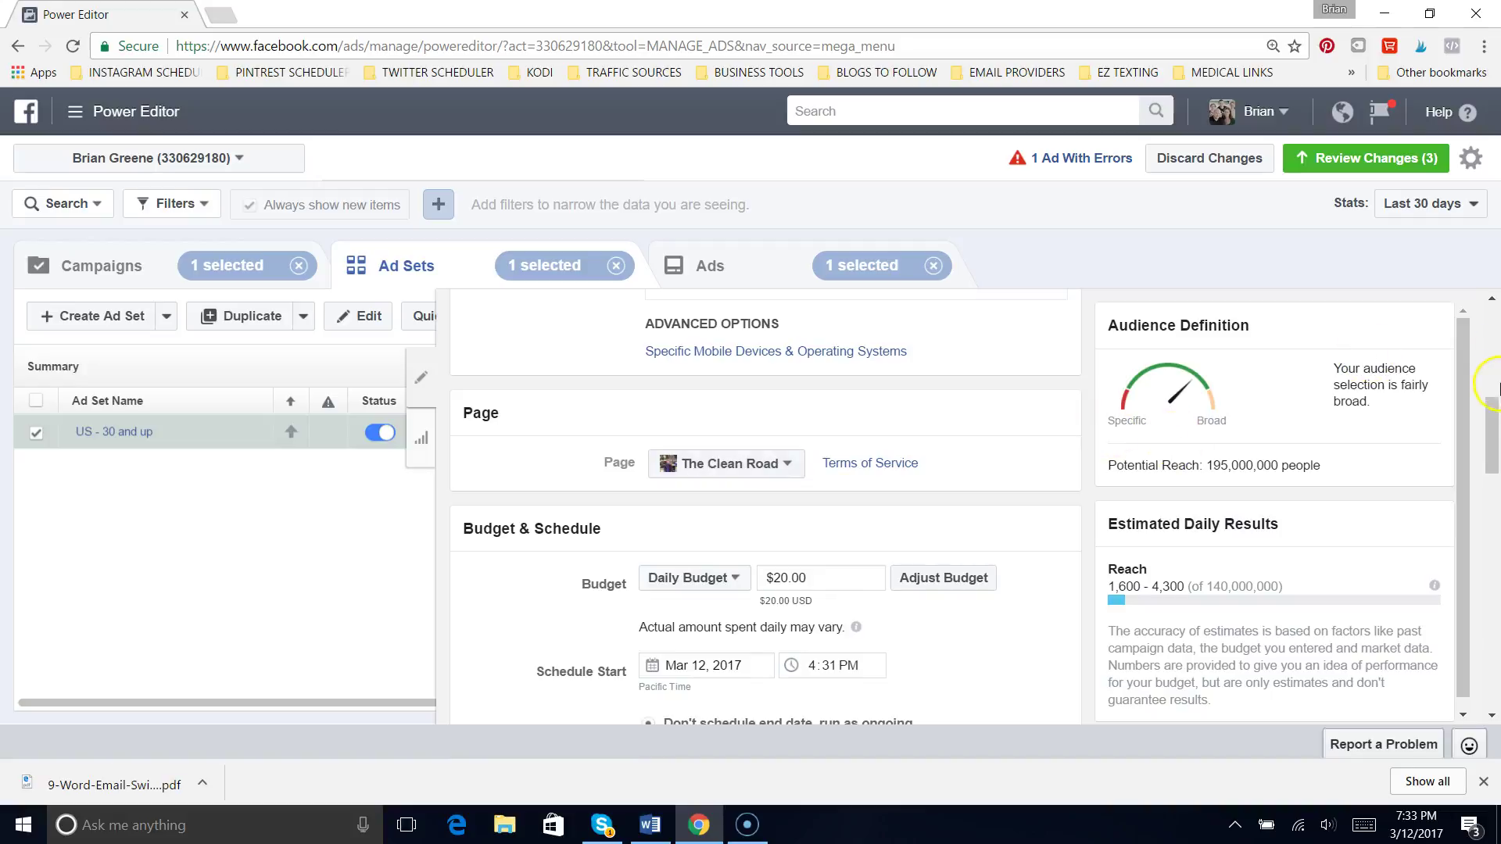
{"action": "left_click_drag", "start_coordinate": [1495, 414], "coordinate": [1495, 445]}
{"action": "left_click", "coordinate": [839, 388]}
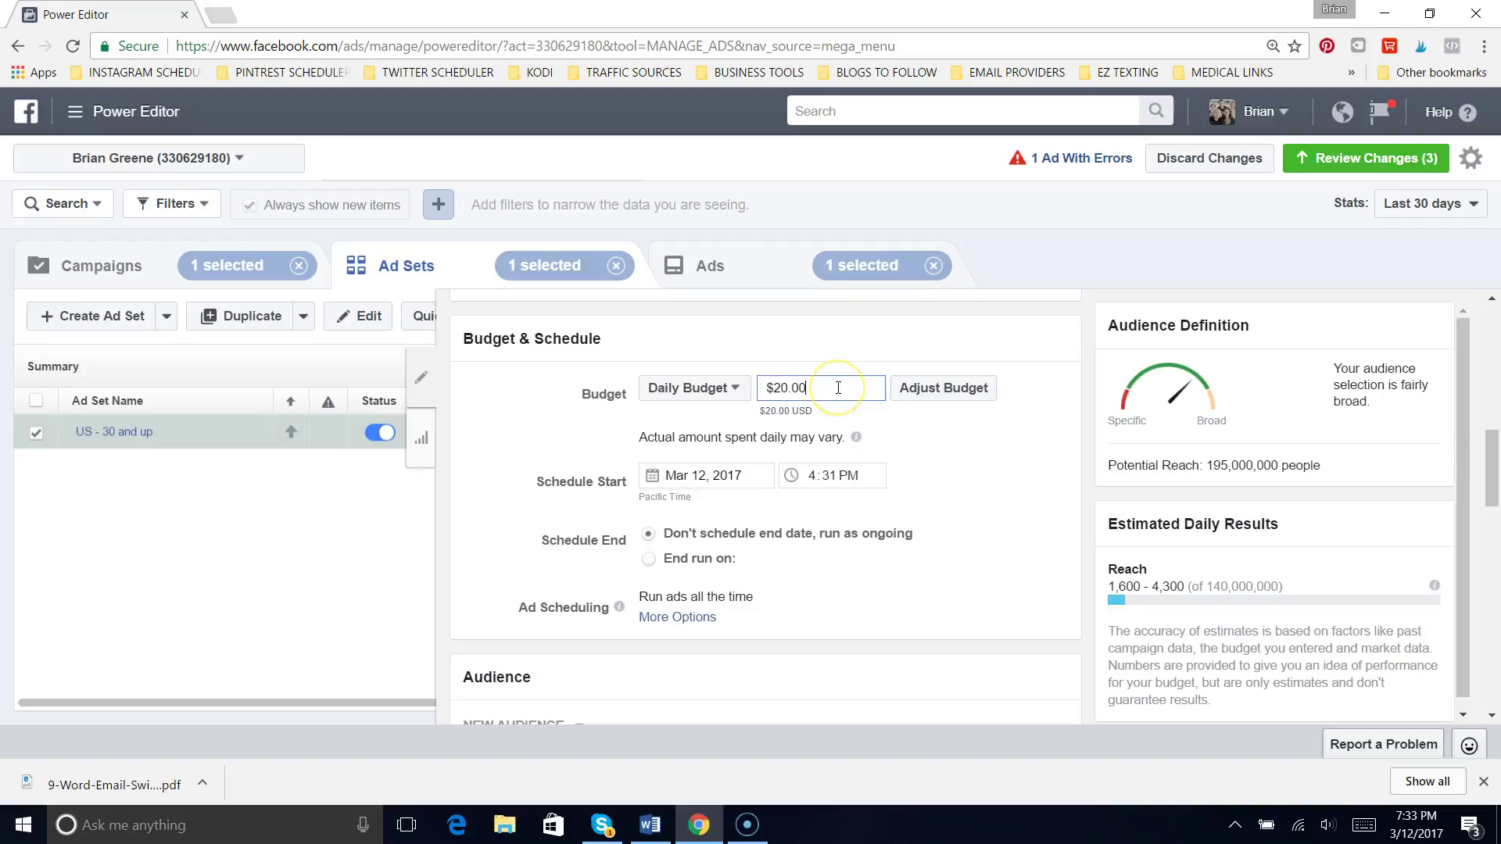
{"action": "key", "text": "BackSpace"}
{"action": "key", "text": "BackSpace"}
{"action": "key", "text": "BackSpace"}
{"action": "key", "text": "BackSpace"}
{"action": "key", "text": "BackSpace"}
{"action": "key", "text": "BackSpace"}
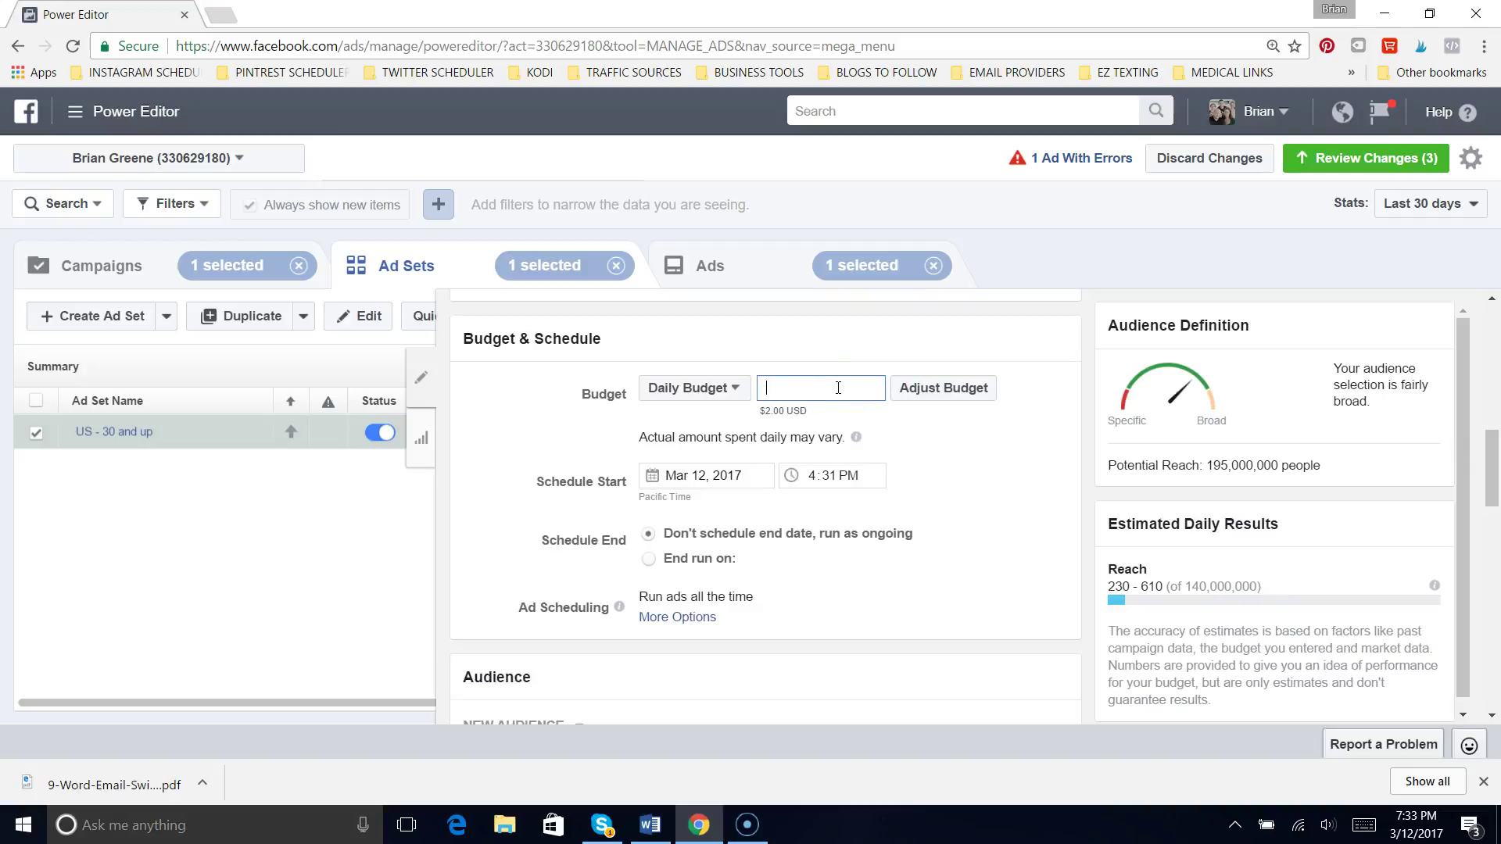
{"action": "type", "text": "5.00"}
{"action": "left_click", "coordinate": [958, 431]}
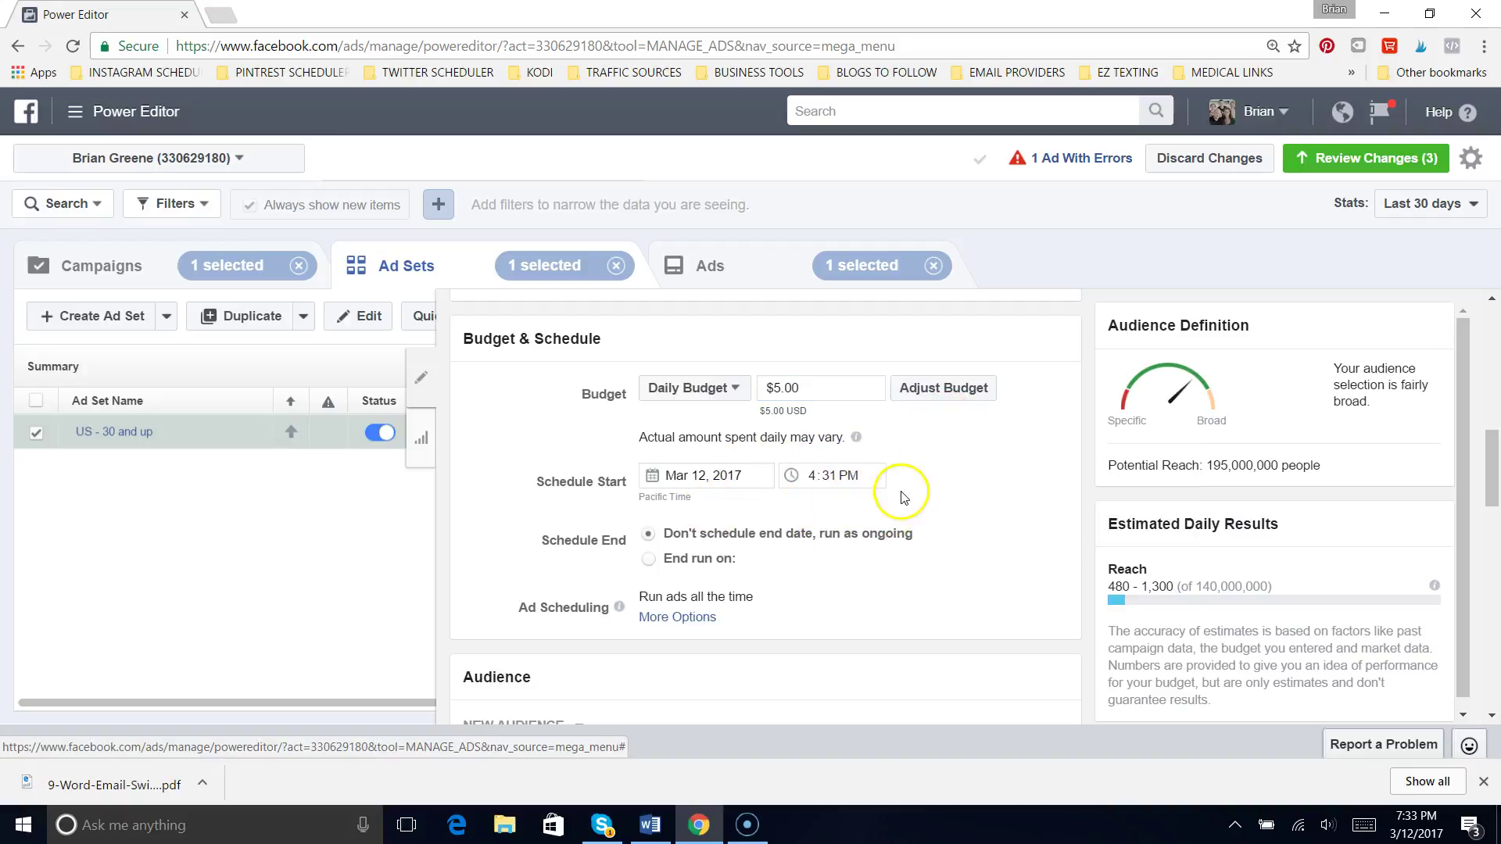
- Set the ad set's schedule start date to March 14, 2017
{"action": "left_click", "coordinate": [705, 475]}
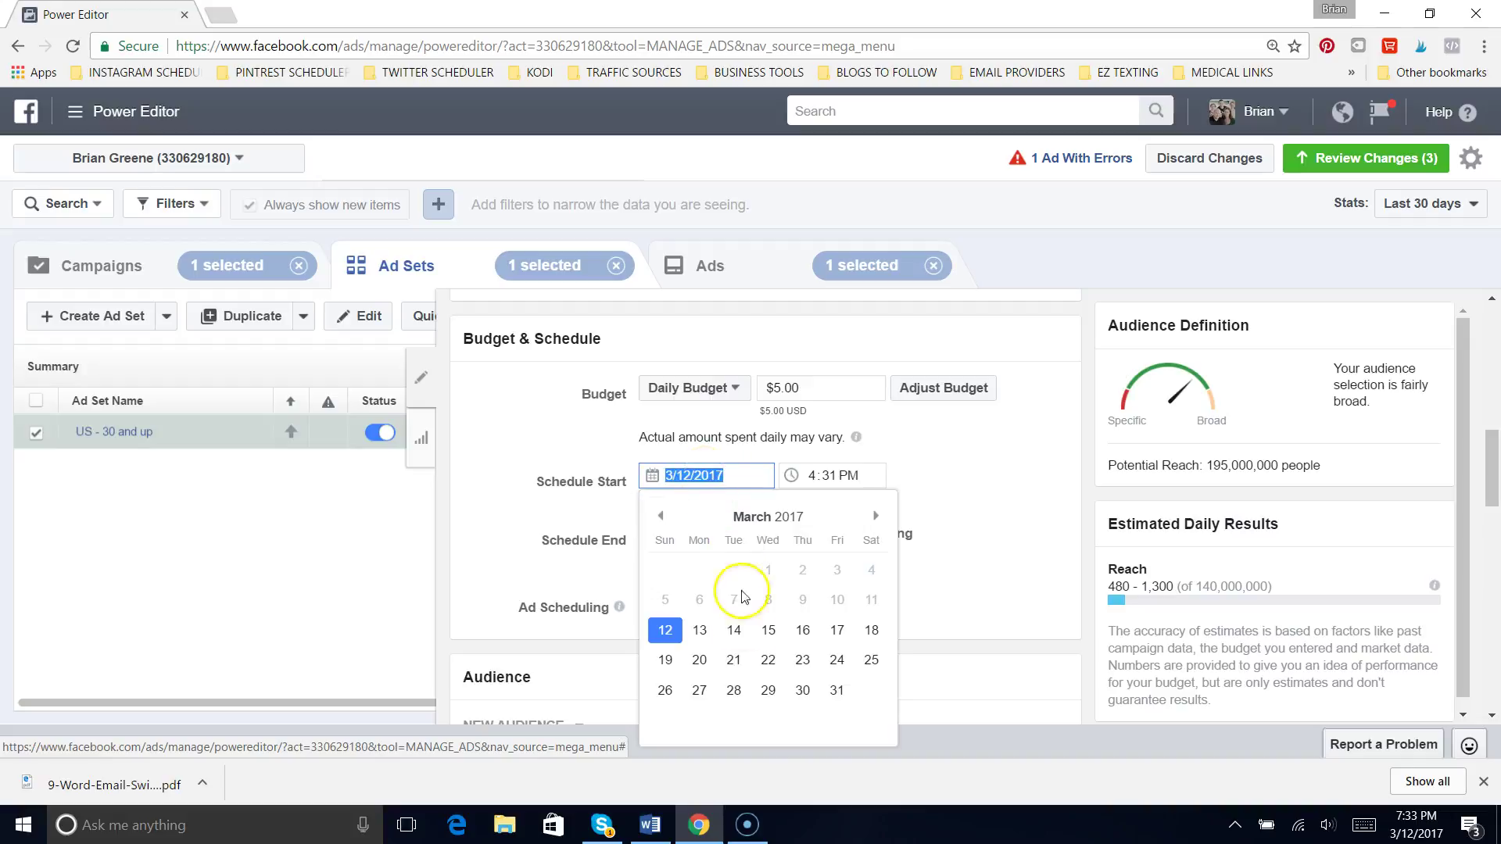
{"action": "left_click", "coordinate": [736, 631]}
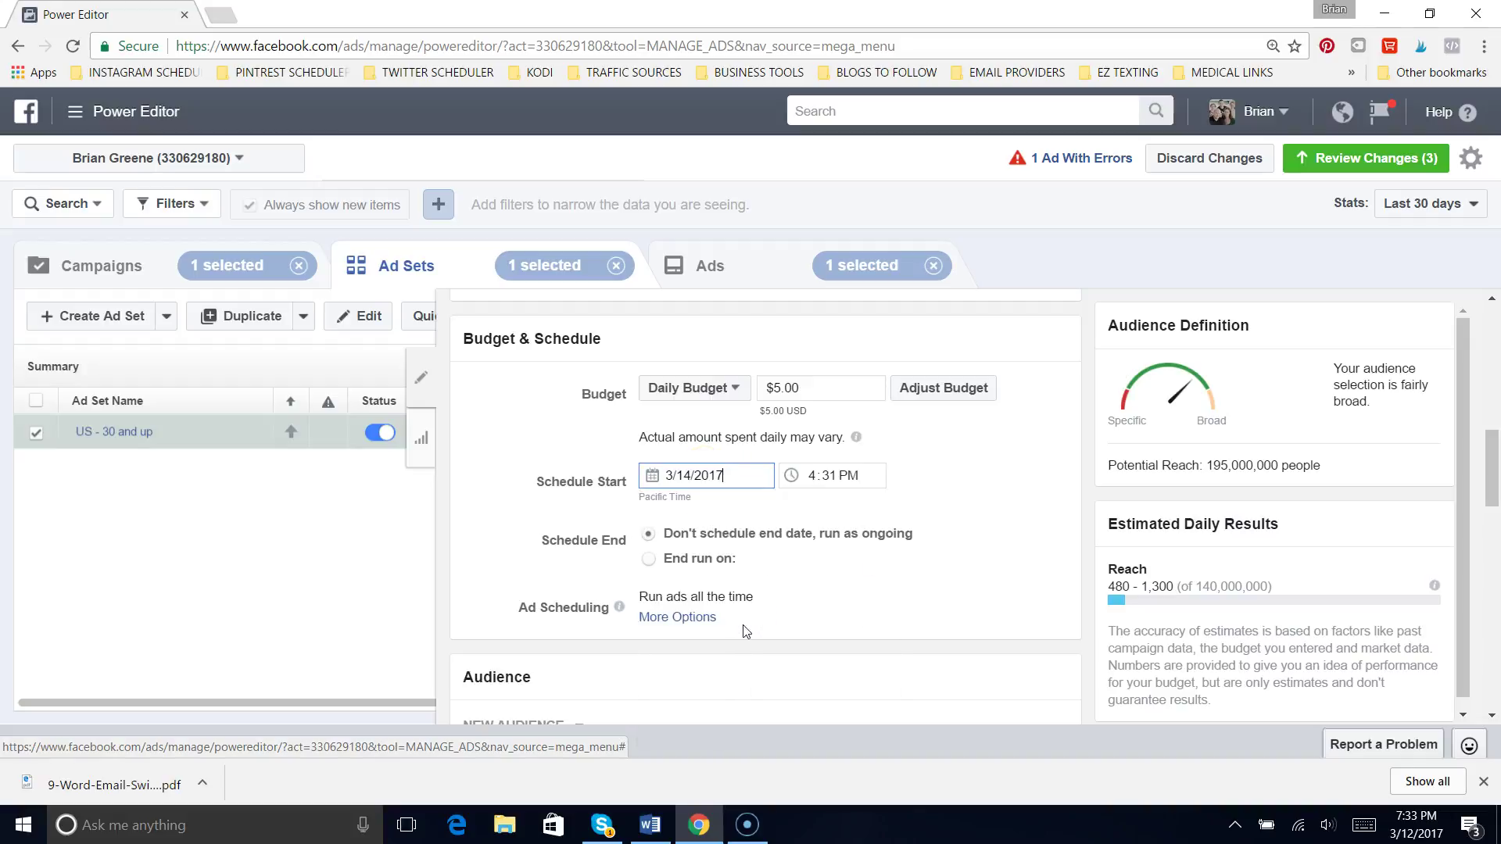
{"action": "left_click", "coordinate": [987, 507]}
{"action": "left_click", "coordinate": [892, 541]}
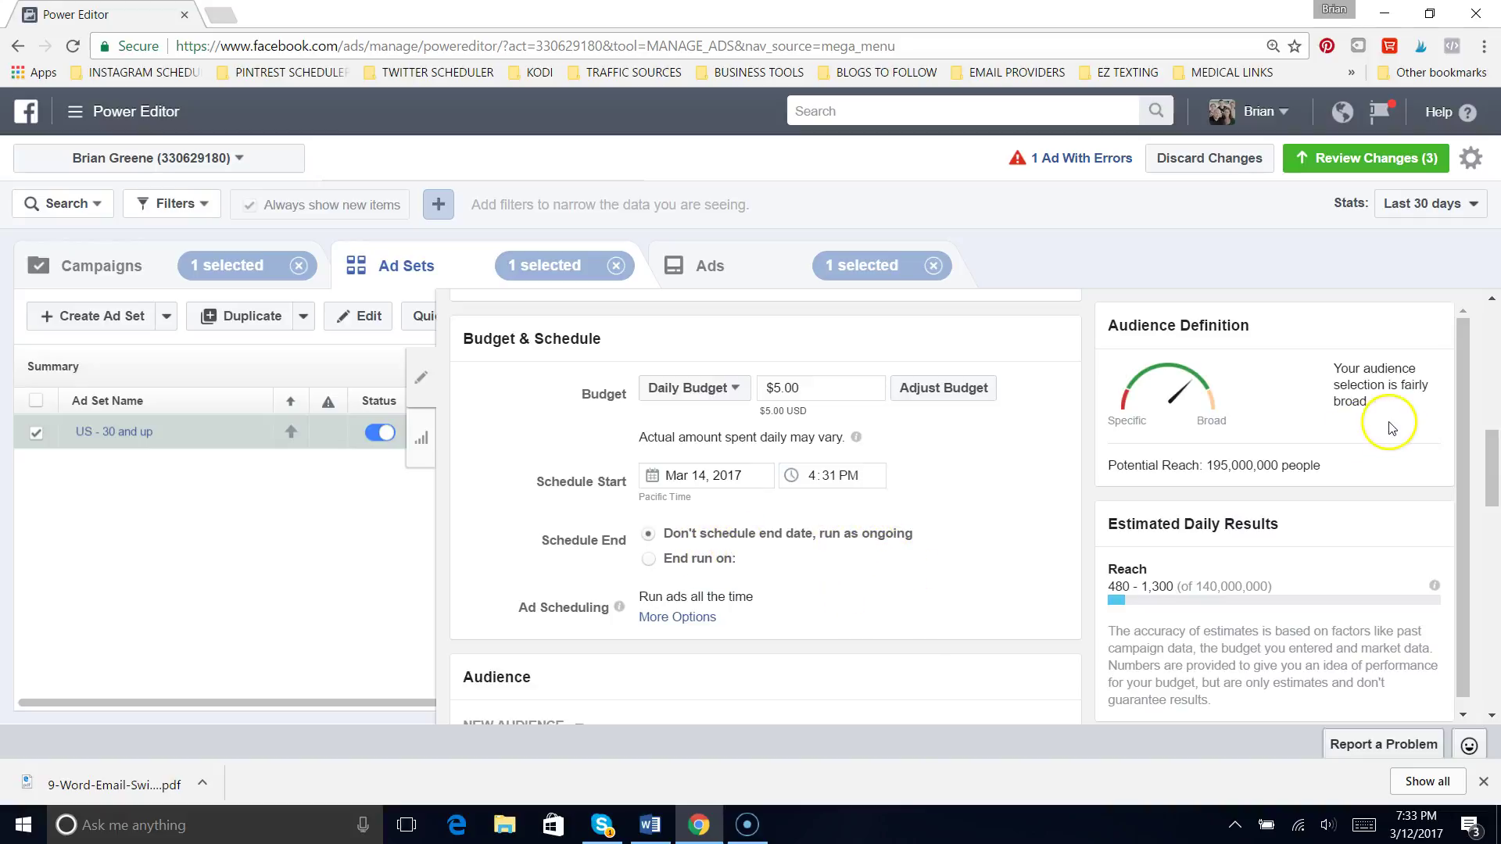
- Try to find a custom audience named "30 and up" for the ad set's Audience section
{"action": "left_click_drag", "start_coordinate": [1495, 452], "coordinate": [1495, 531]}
{"action": "key", "text": "ctrl+minus"}
{"action": "left_click", "coordinate": [834, 430]}
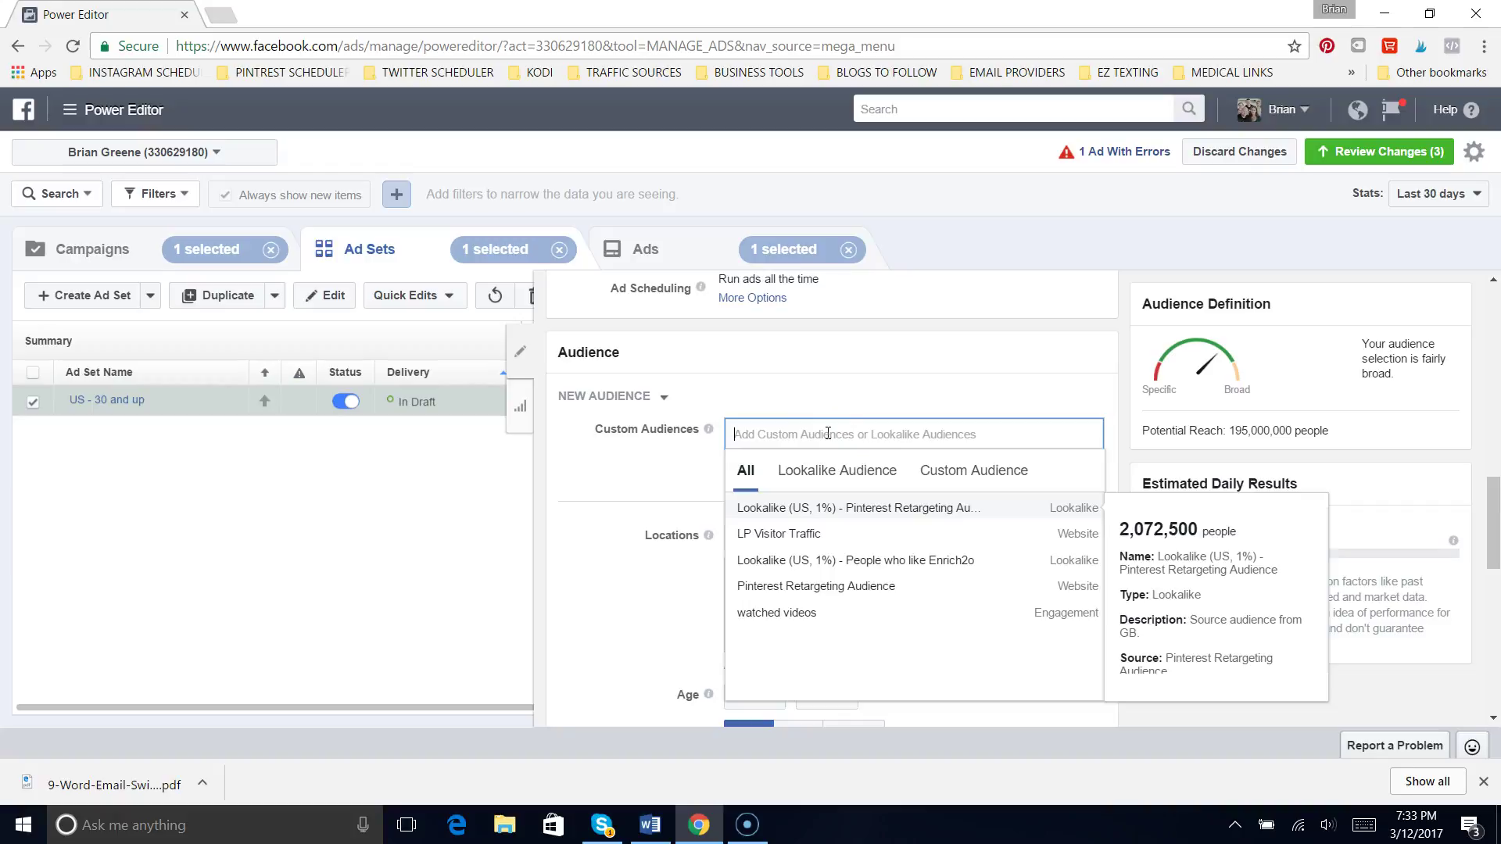
{"action": "left_click", "coordinate": [797, 366]}
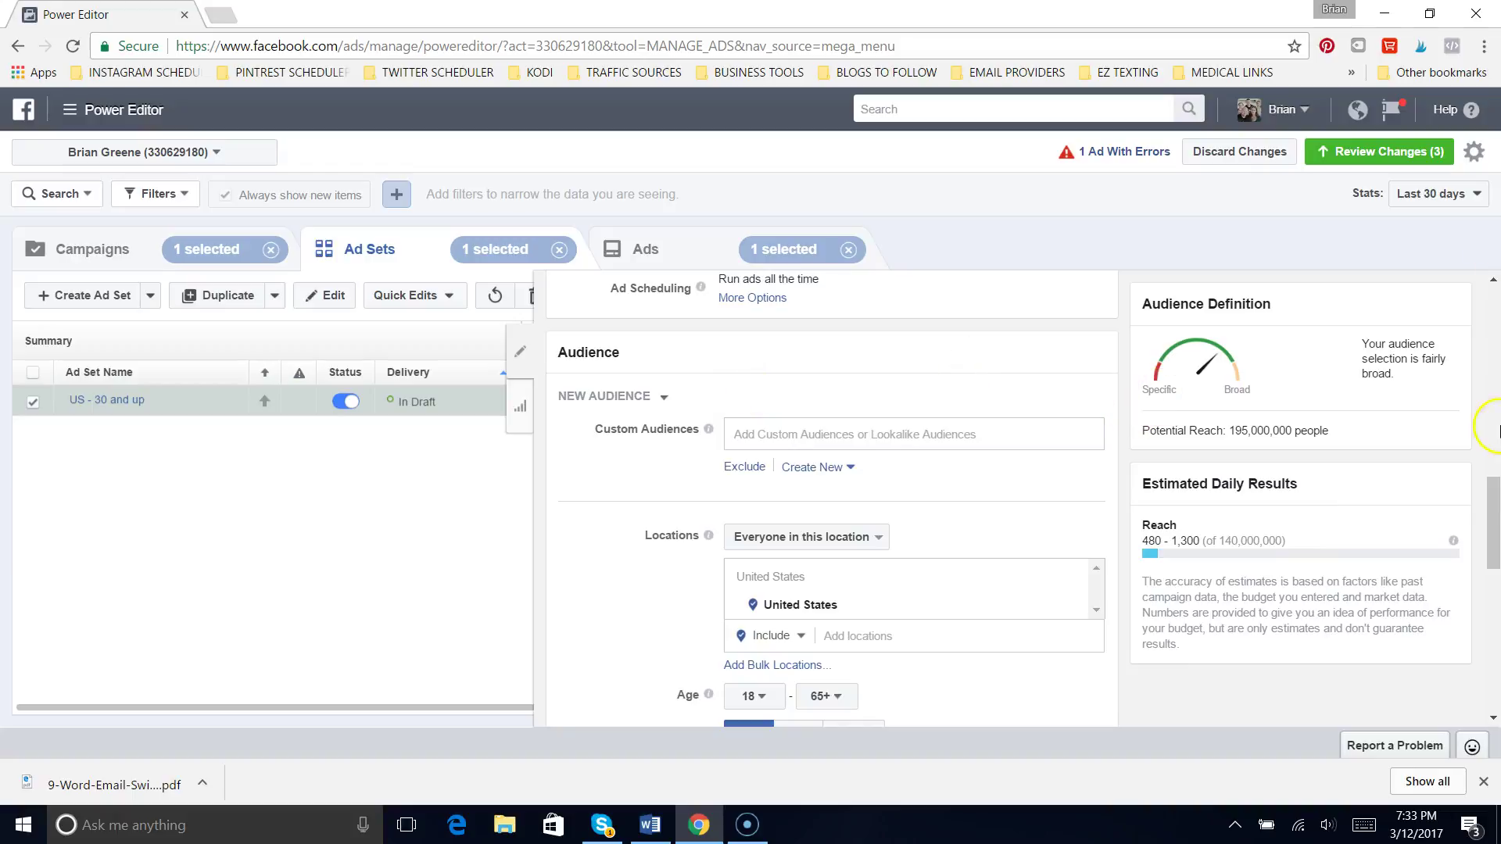
{"action": "left_click", "coordinate": [1058, 426]}
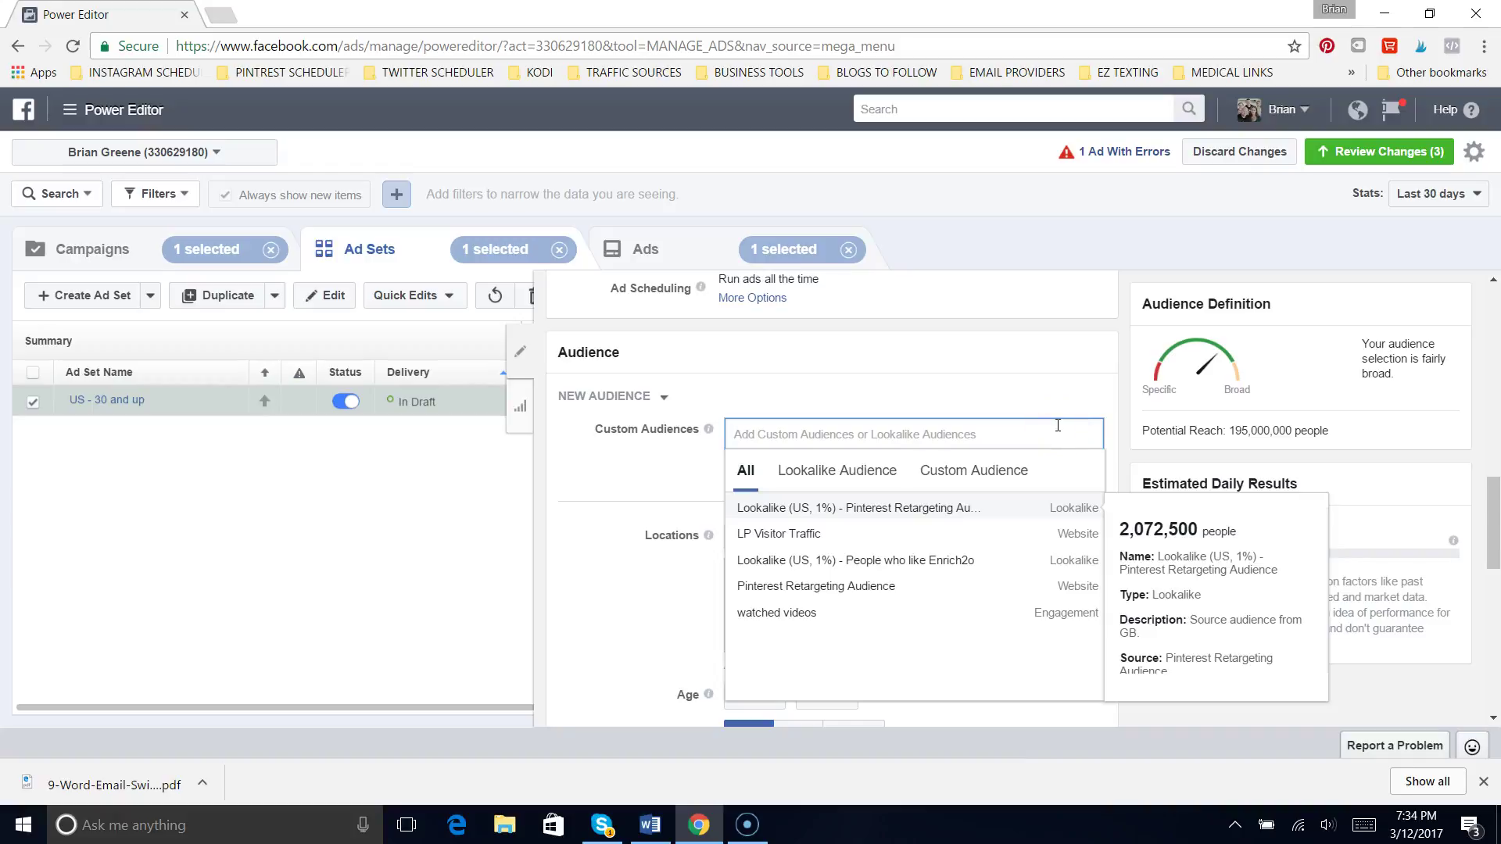
{"action": "type", "text": "30"}
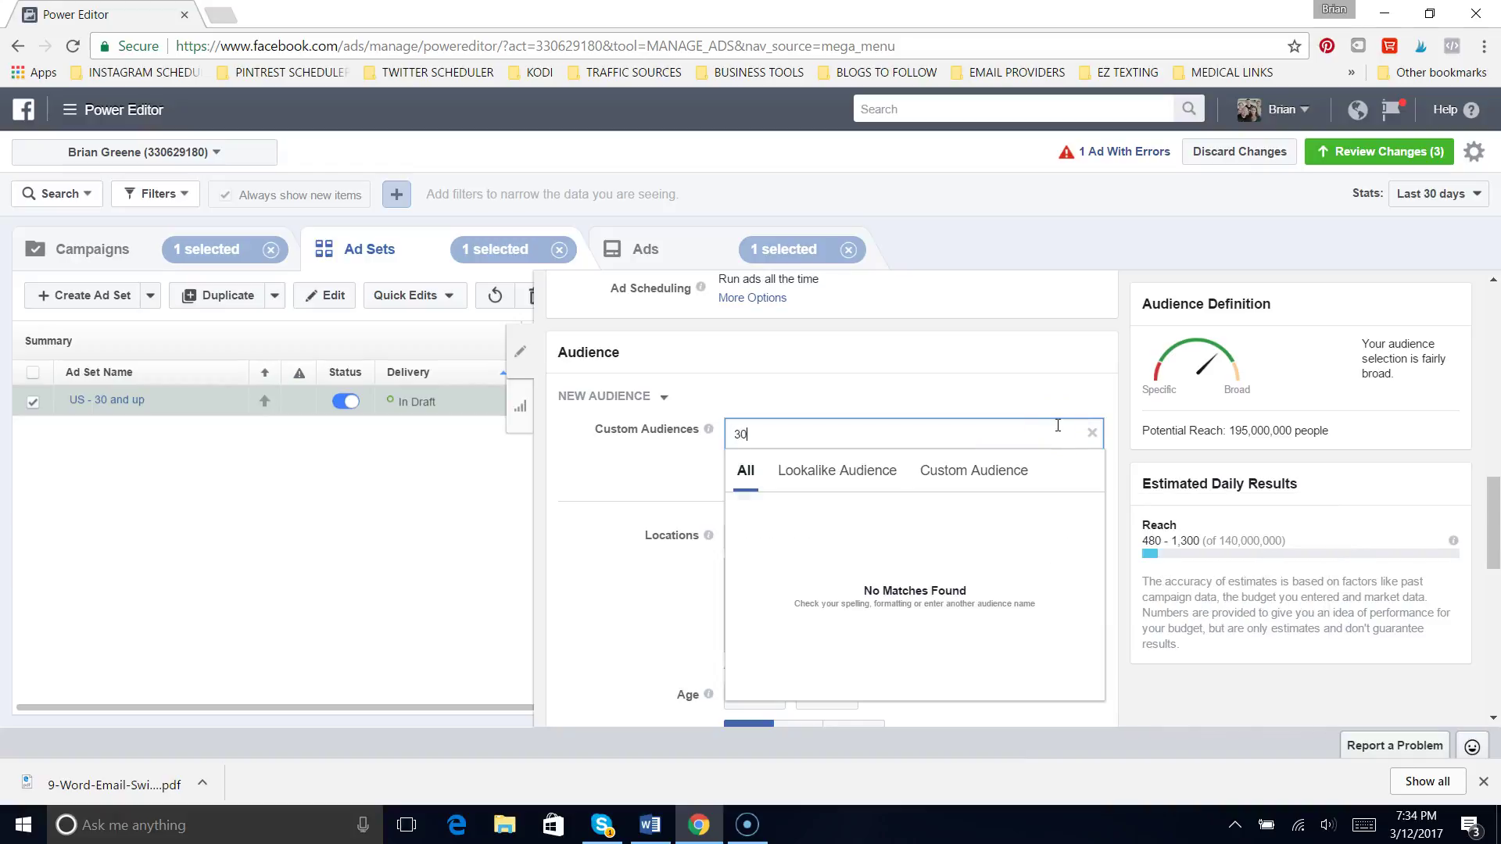
{"action": "type", "text": " and up"}
{"action": "left_click", "coordinate": [975, 359]}
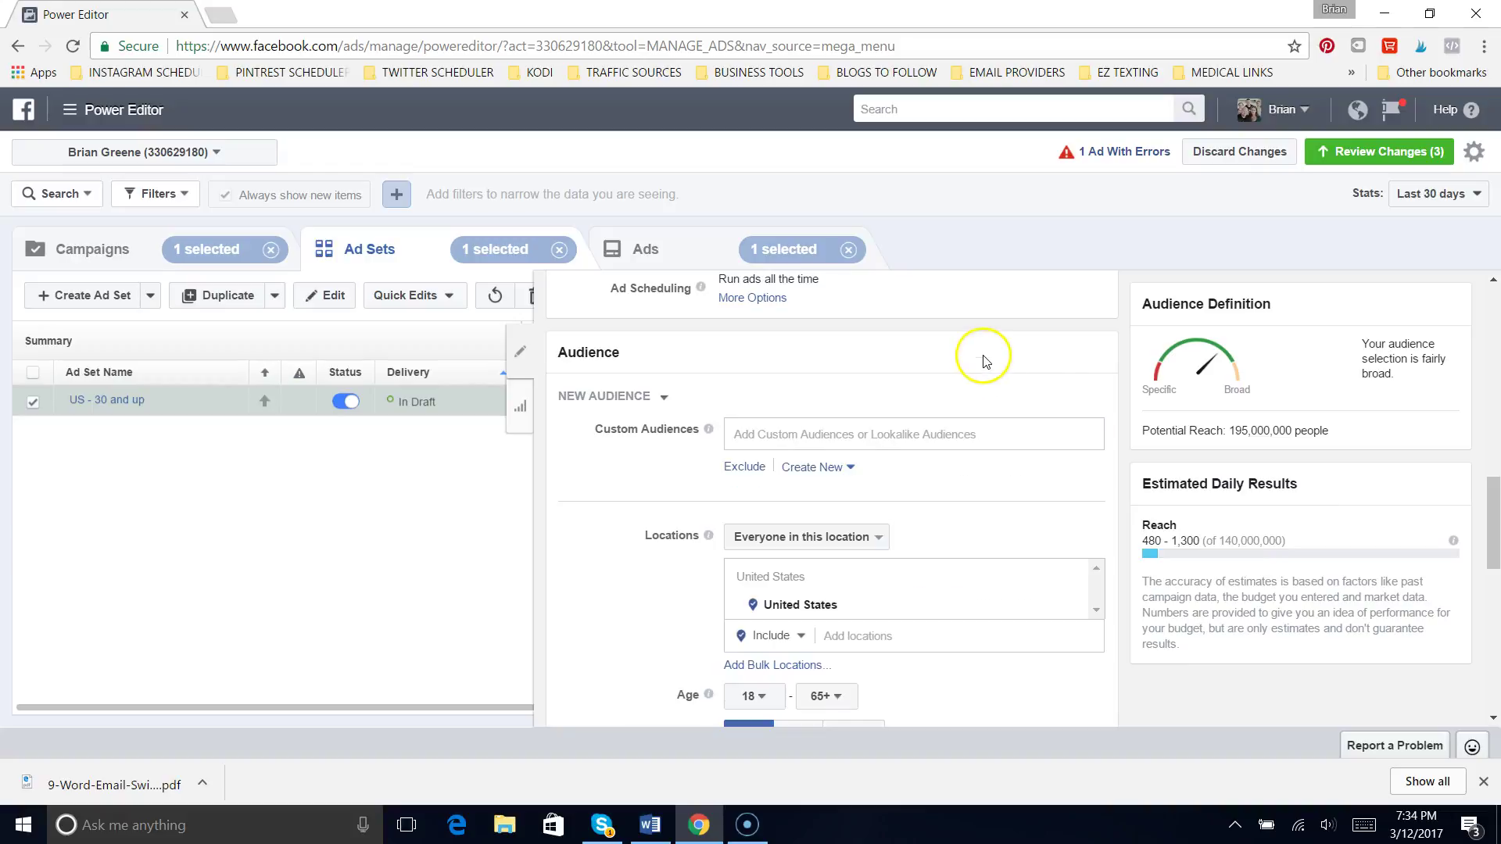
- Choose New Audience again for the ad set and look through the available custom audiences
{"action": "mouse_move", "coordinate": [700, 413]}
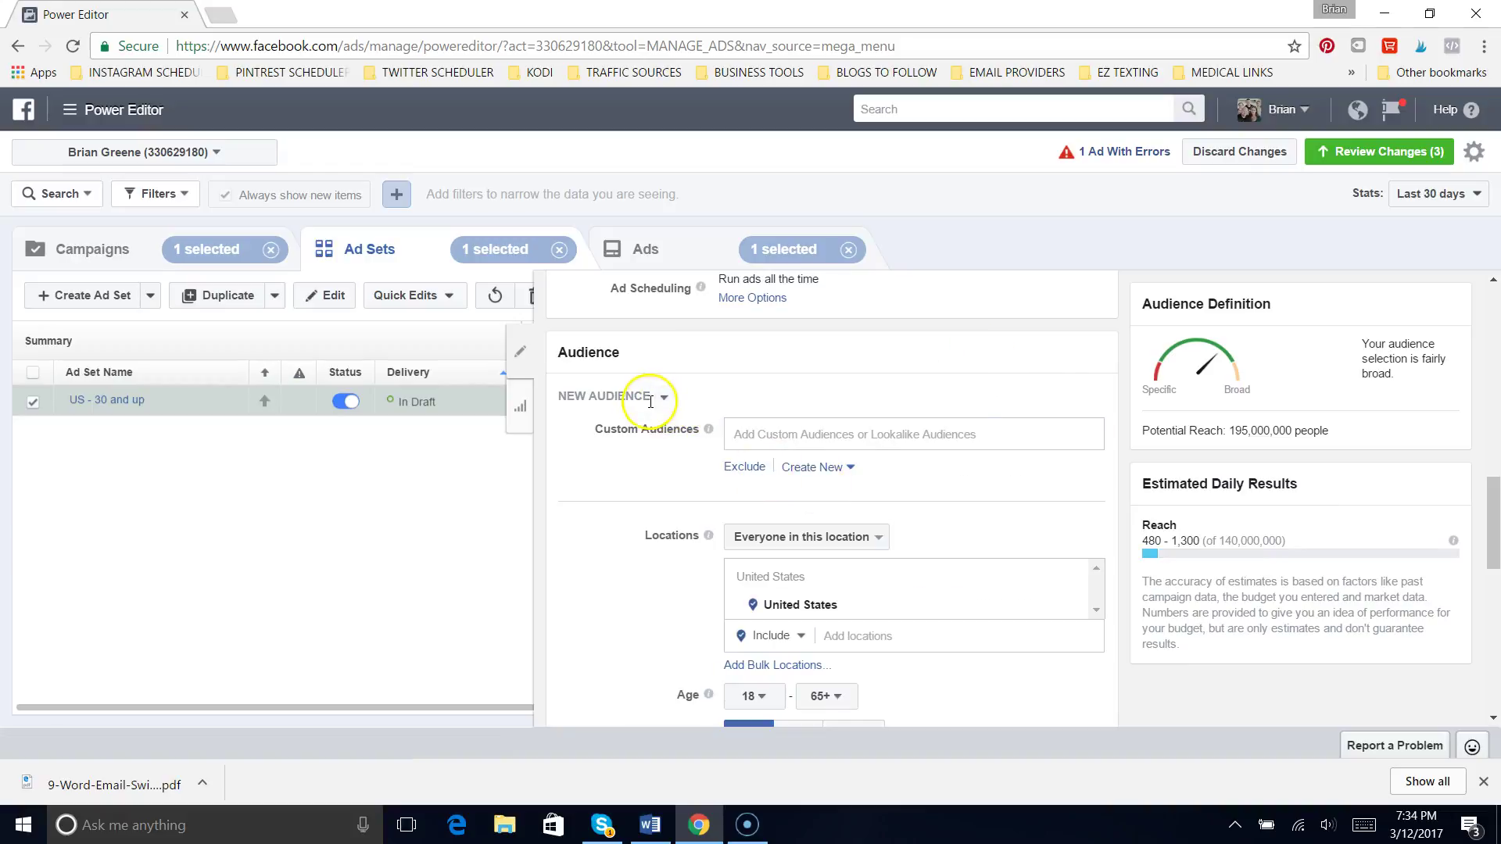
{"action": "left_click", "coordinate": [665, 401]}
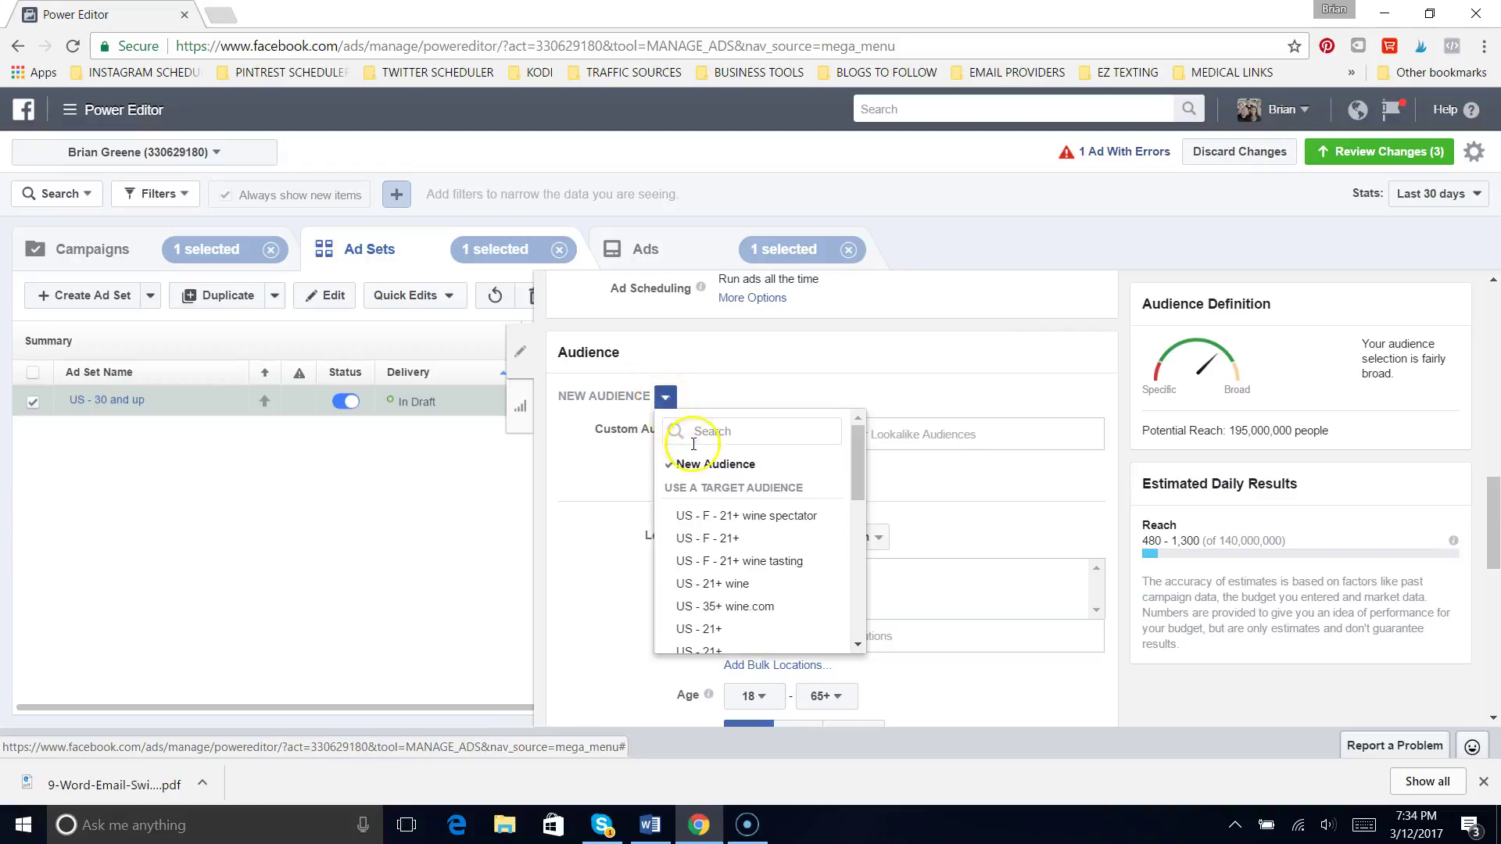
{"action": "left_click", "coordinate": [706, 469]}
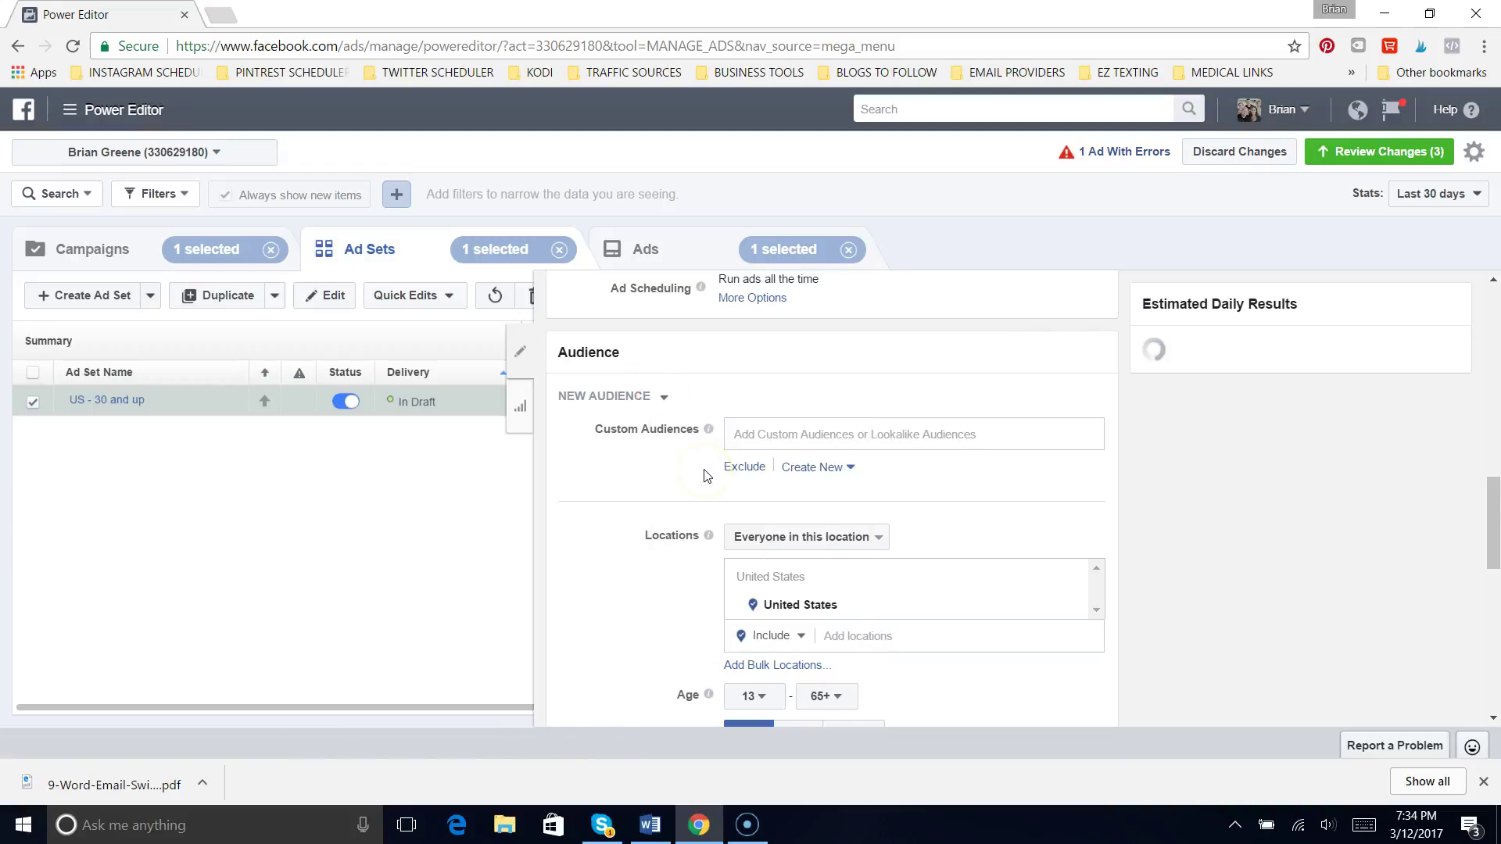
{"action": "left_click", "coordinate": [767, 434]}
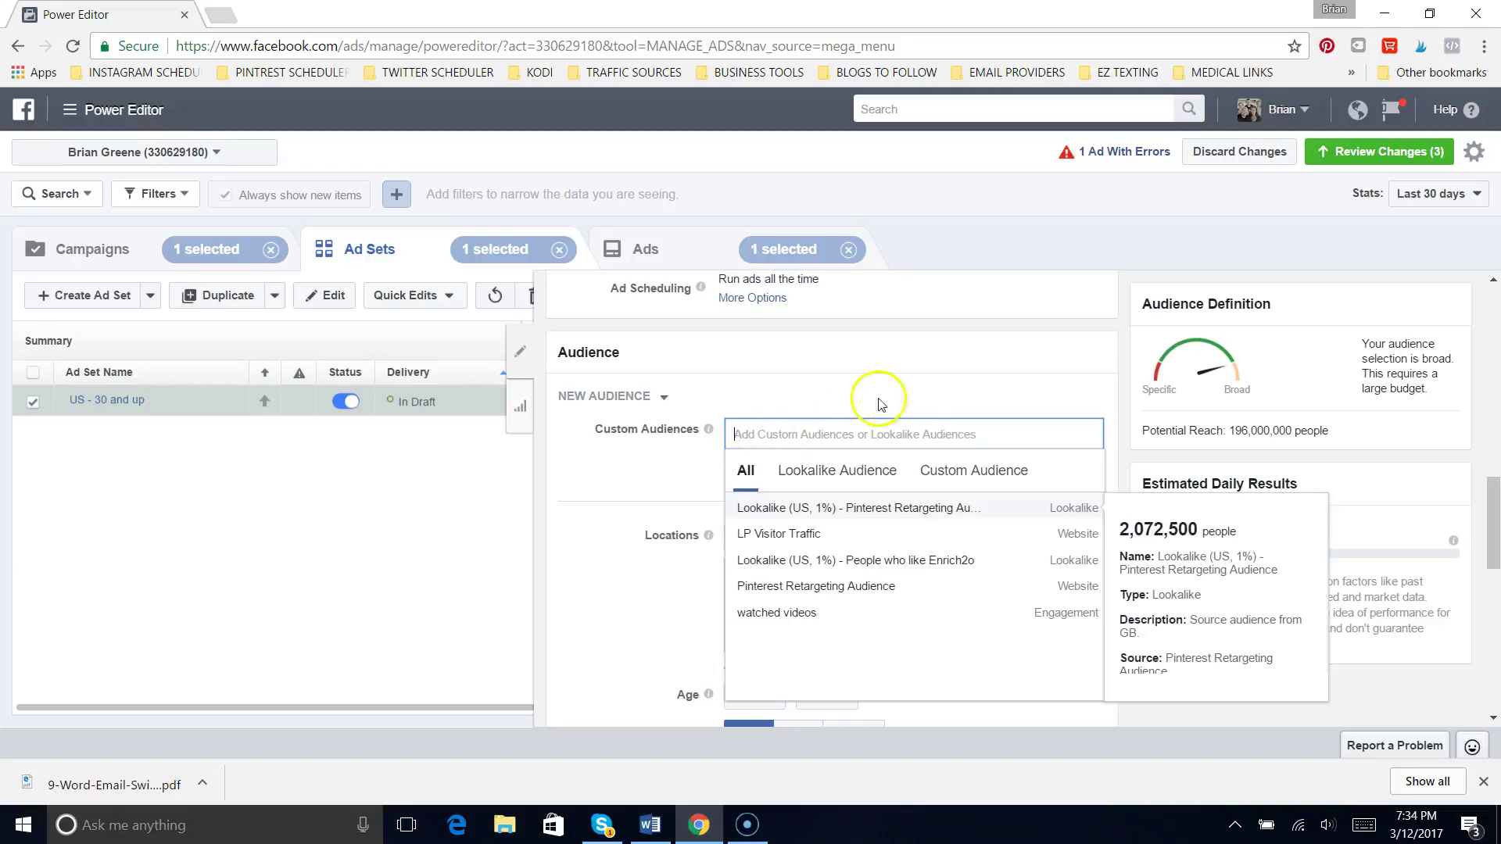
{"action": "left_click", "coordinate": [968, 480]}
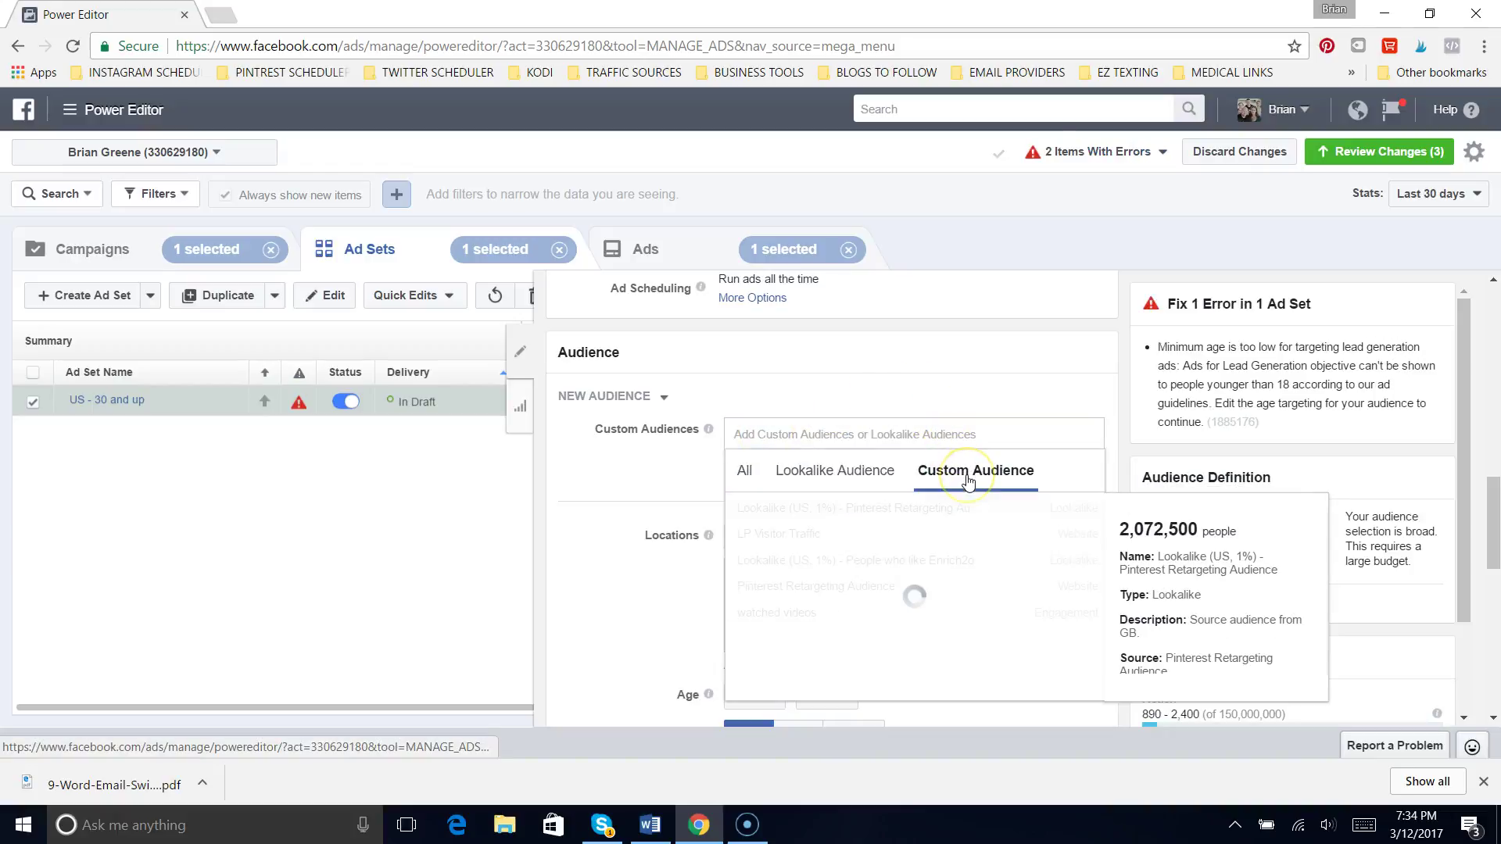
{"action": "left_click", "coordinate": [832, 376]}
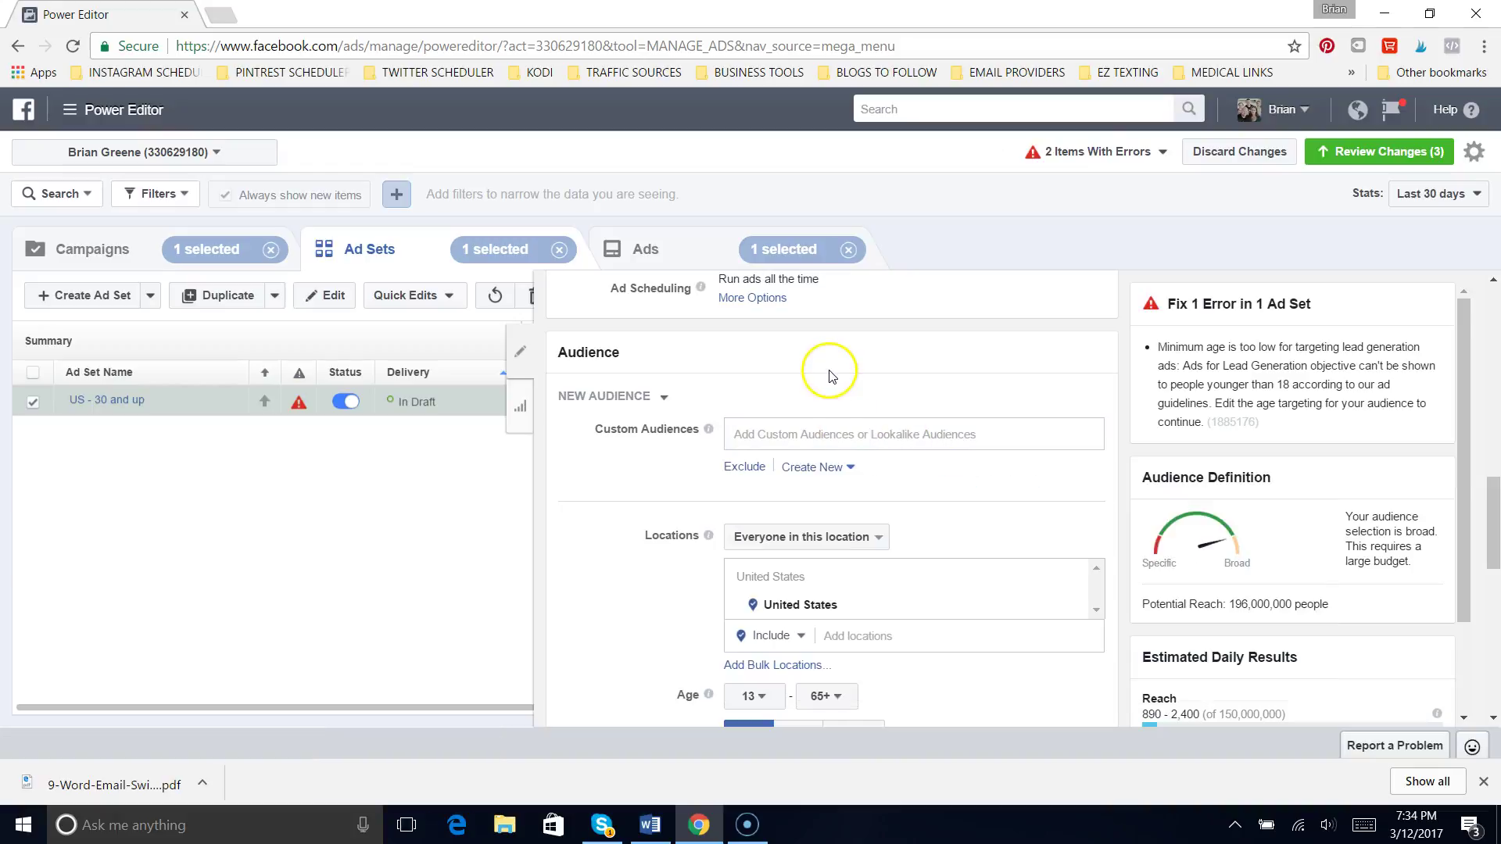
- Set the audience's minimum age to 30 and keep the maximum at 65+
{"action": "left_click_drag", "start_coordinate": [1497, 501], "coordinate": [1497, 523]}
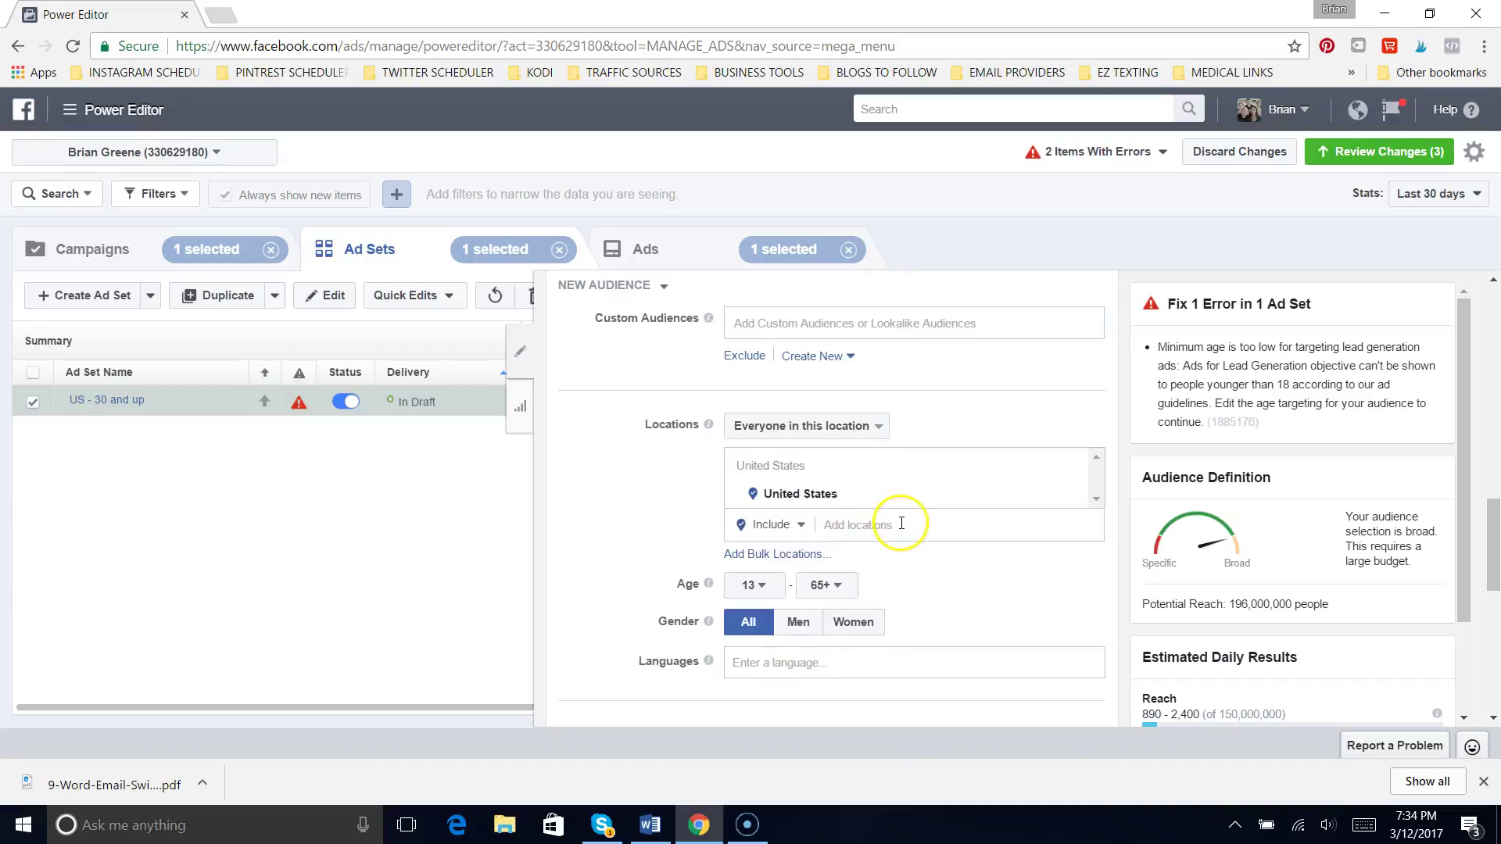
{"action": "left_click", "coordinate": [768, 593]}
{"action": "scroll", "coordinate": [768, 516], "scroll_direction": "down", "scroll_amount": 4}
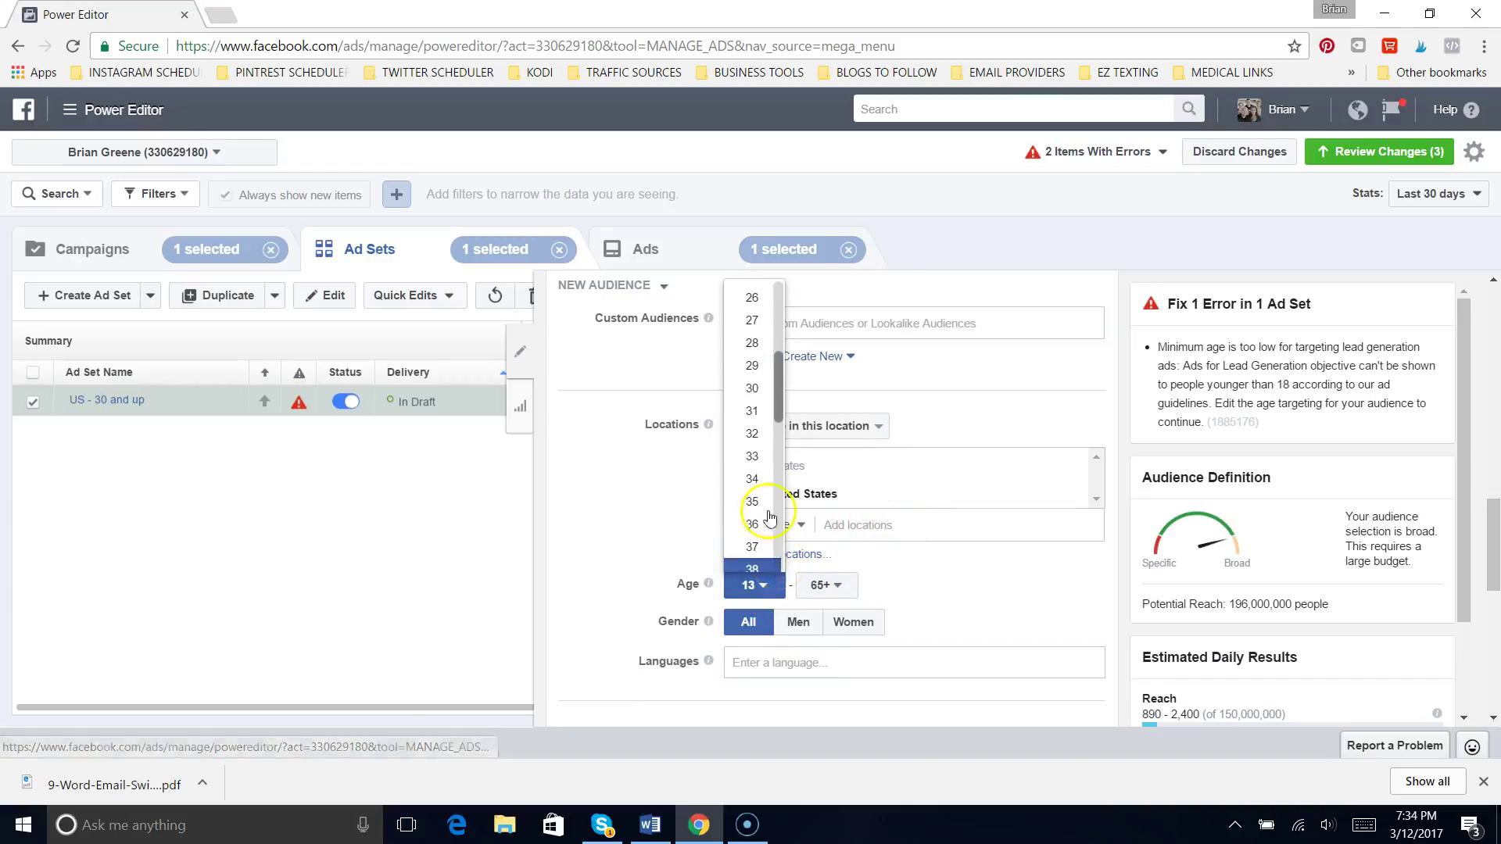
{"action": "left_click", "coordinate": [770, 412]}
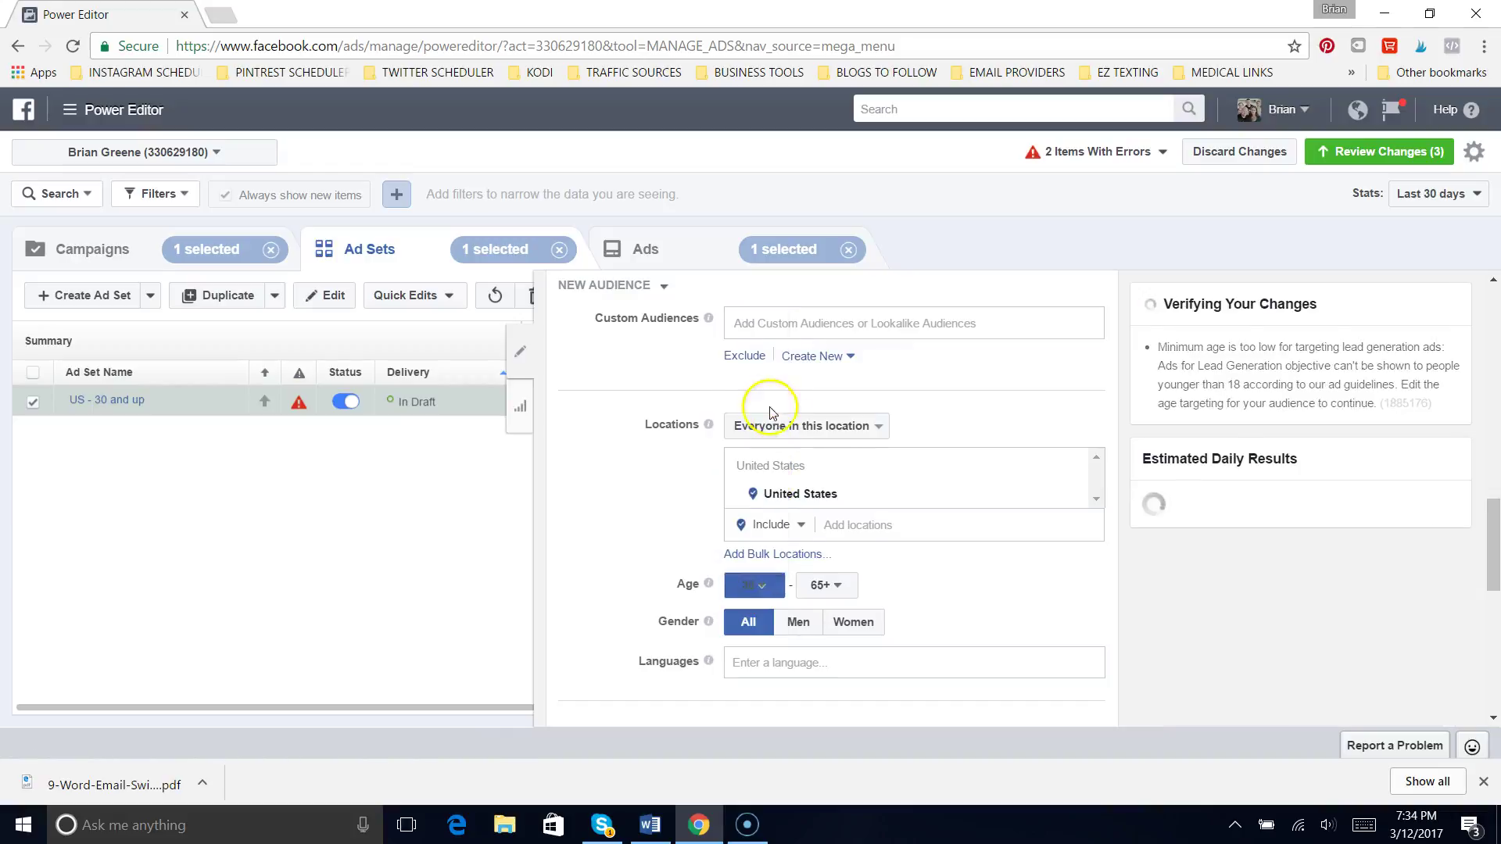
{"action": "left_click", "coordinate": [847, 588]}
{"action": "left_click", "coordinate": [905, 601]}
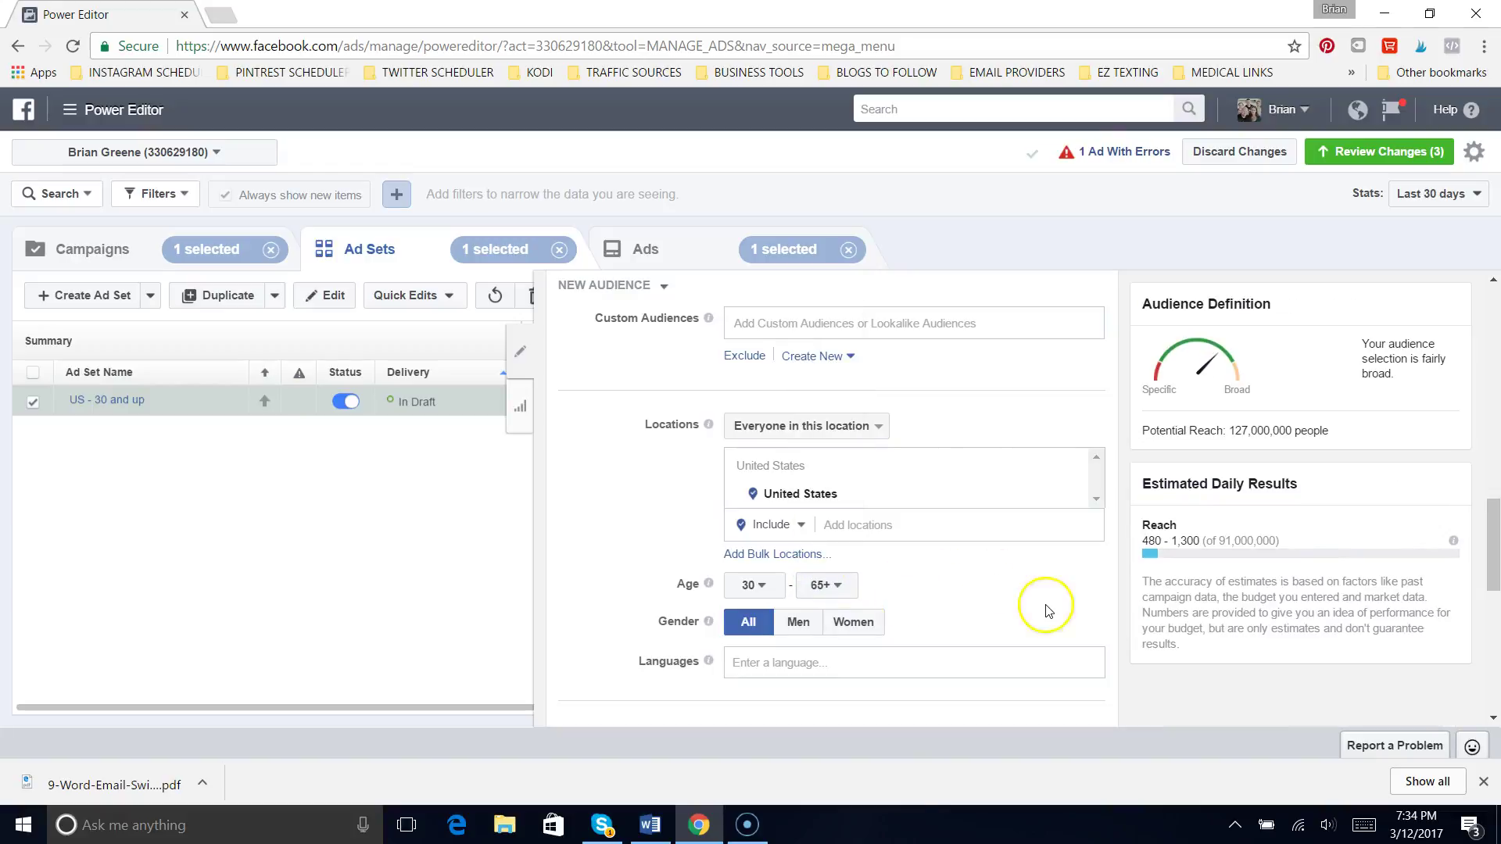
{"action": "mouse_move", "coordinate": [707, 626]}
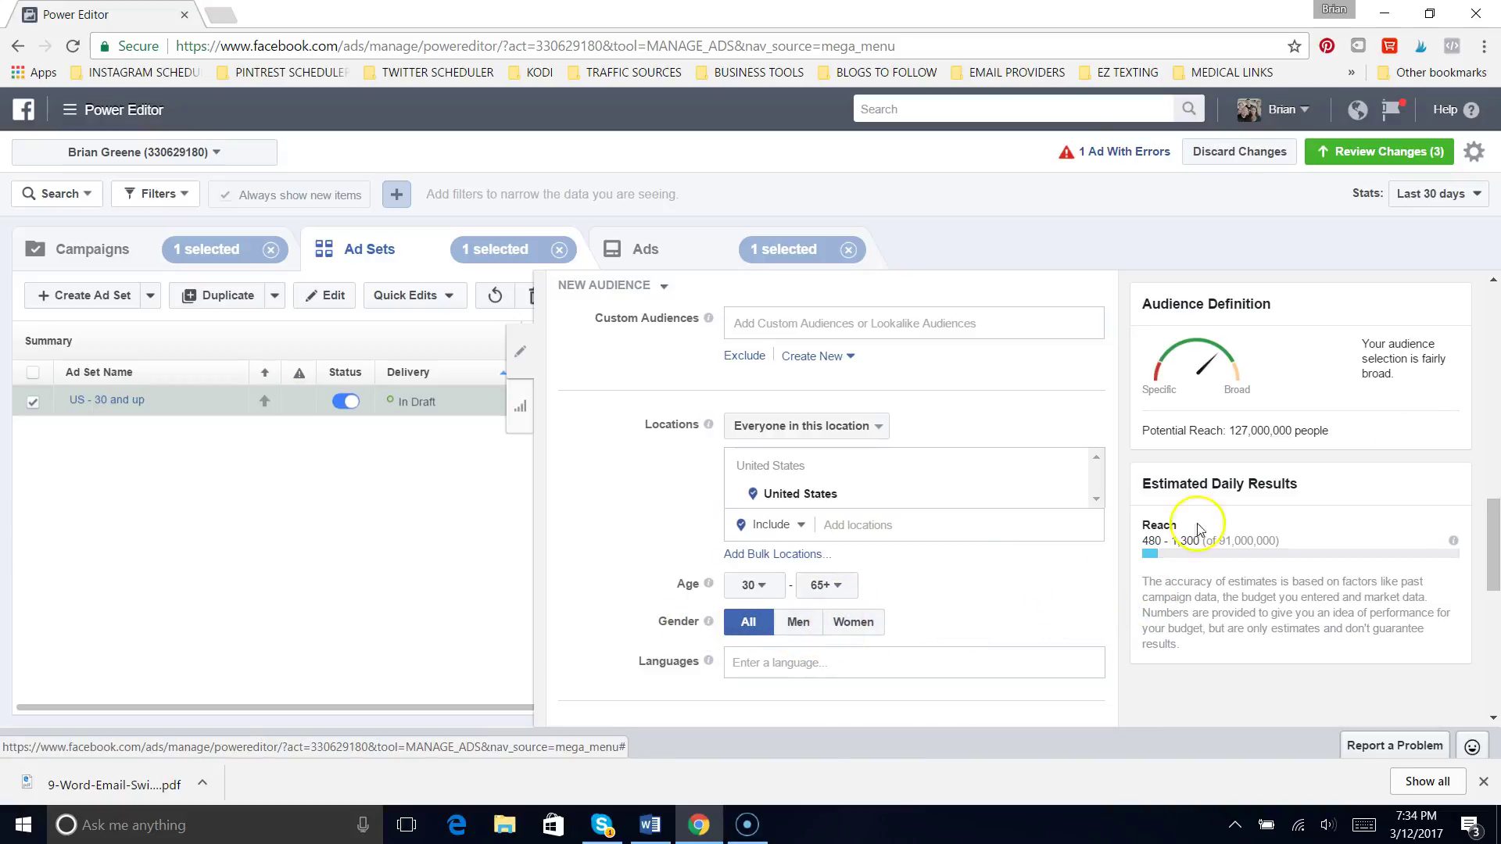
- Search the detailed targeting for "30 and up" and include the Men and Women relationship interest
{"action": "left_click_drag", "start_coordinate": [1495, 512], "coordinate": [1495, 572]}
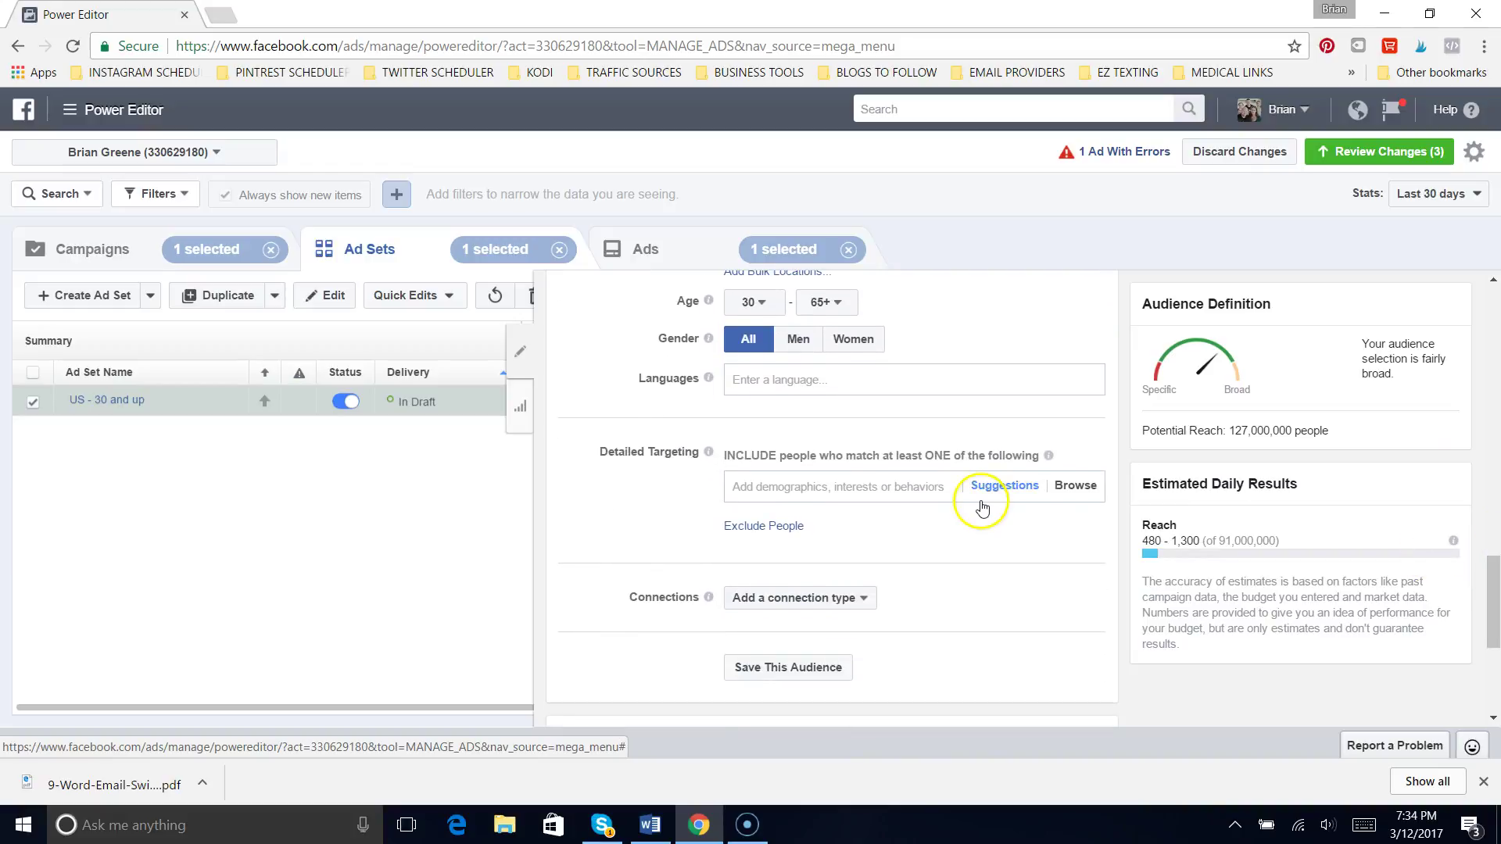
{"action": "left_click", "coordinate": [890, 487]}
{"action": "left_click", "coordinate": [860, 485]}
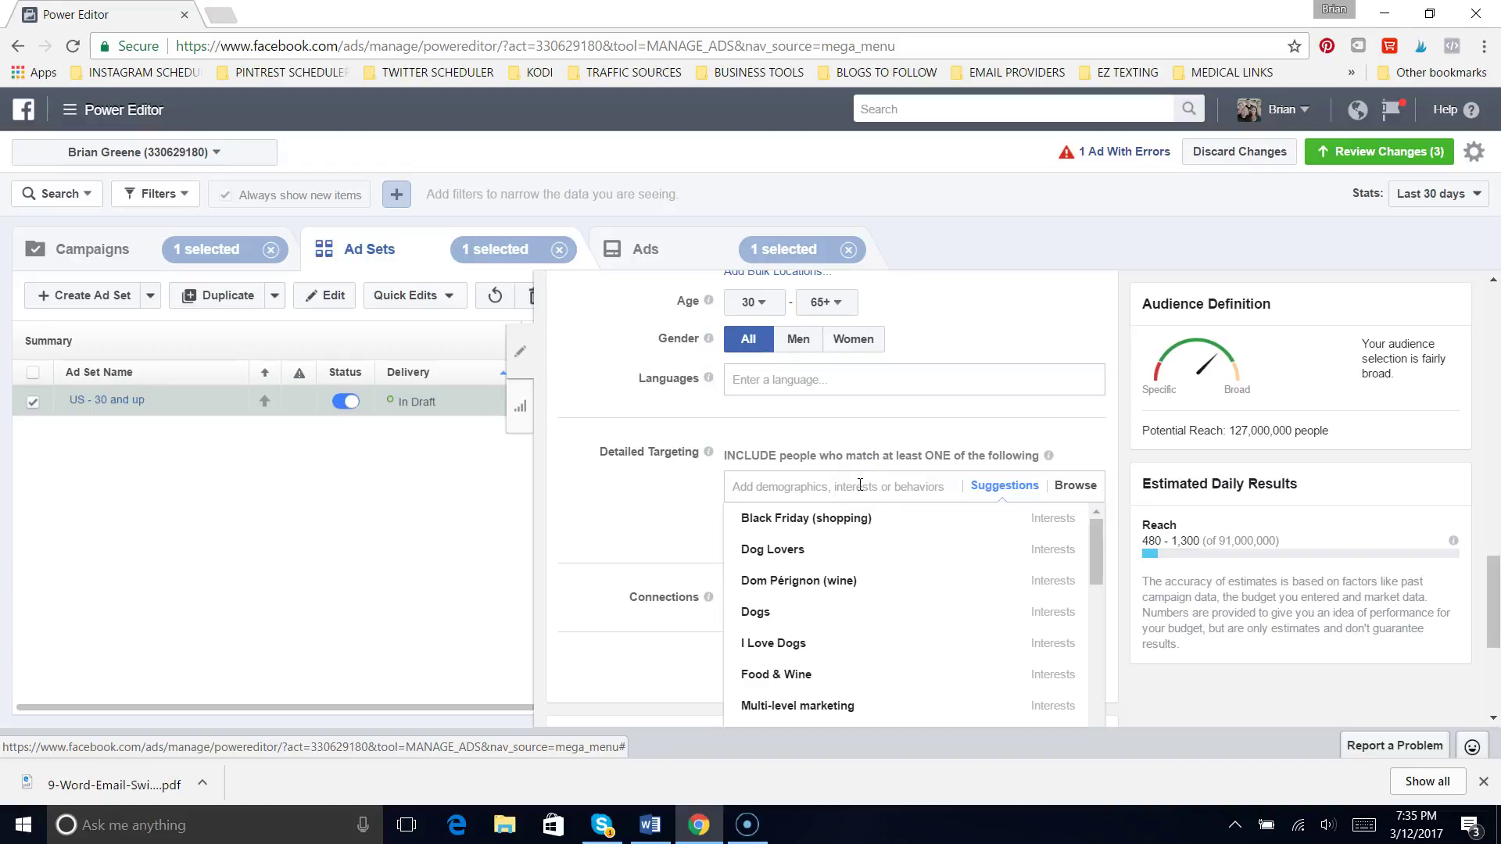
{"action": "type", "text": "30"}
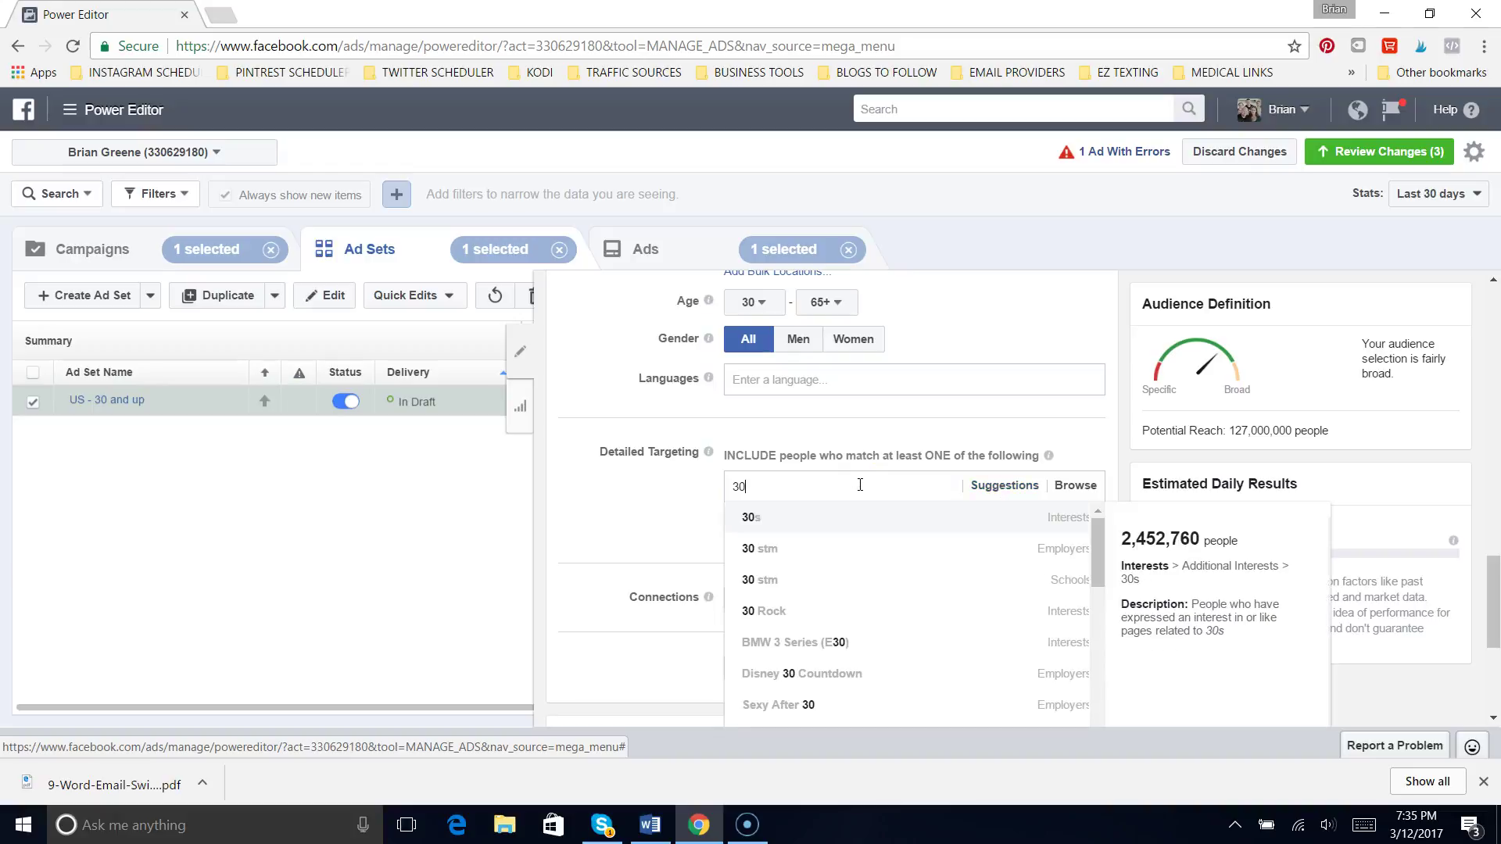
{"action": "type", "text": " and"}
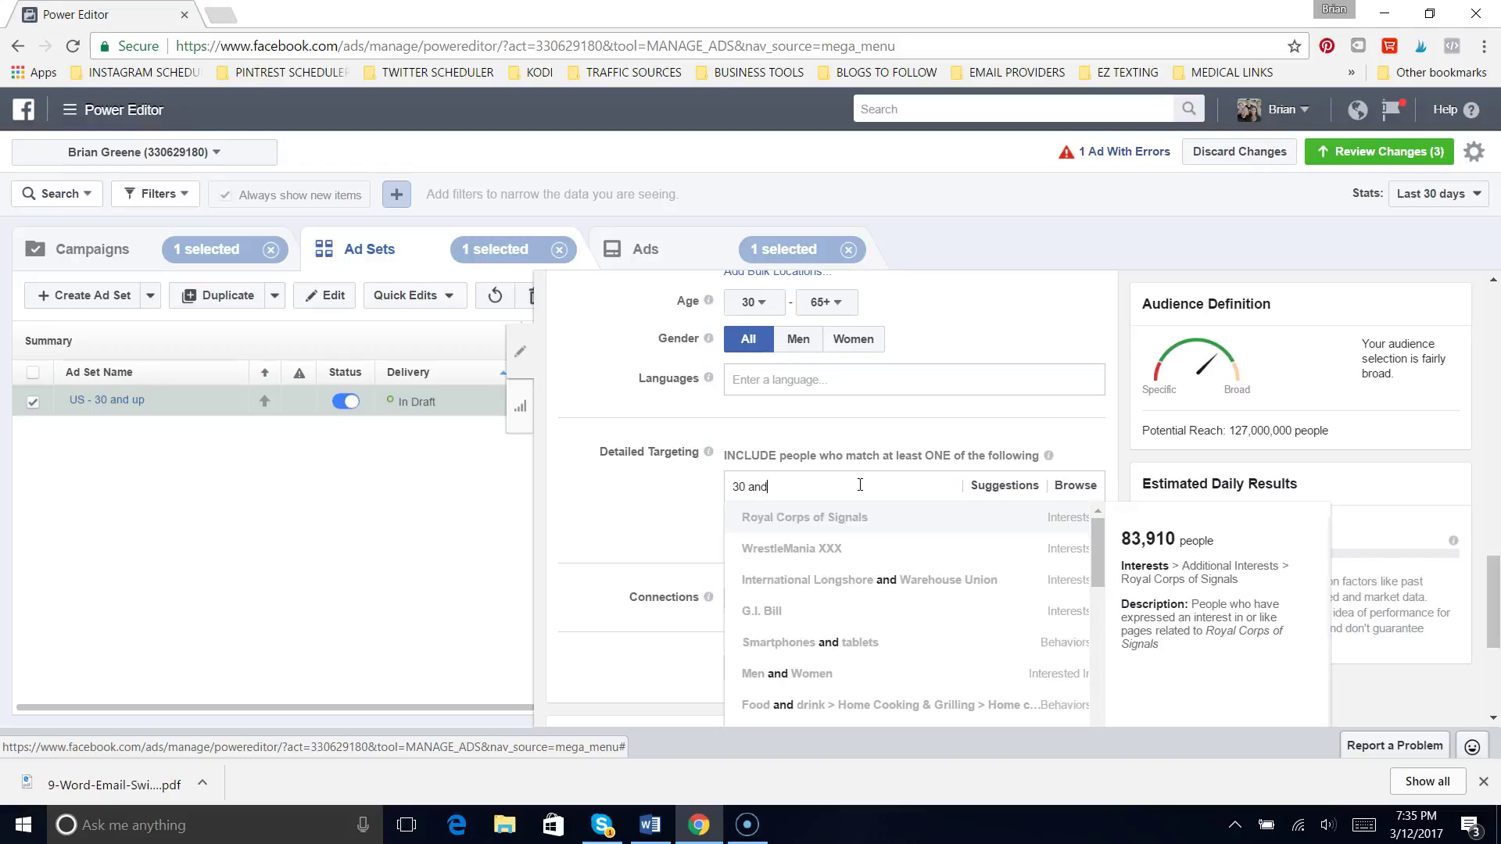
{"action": "type", "text": " up"}
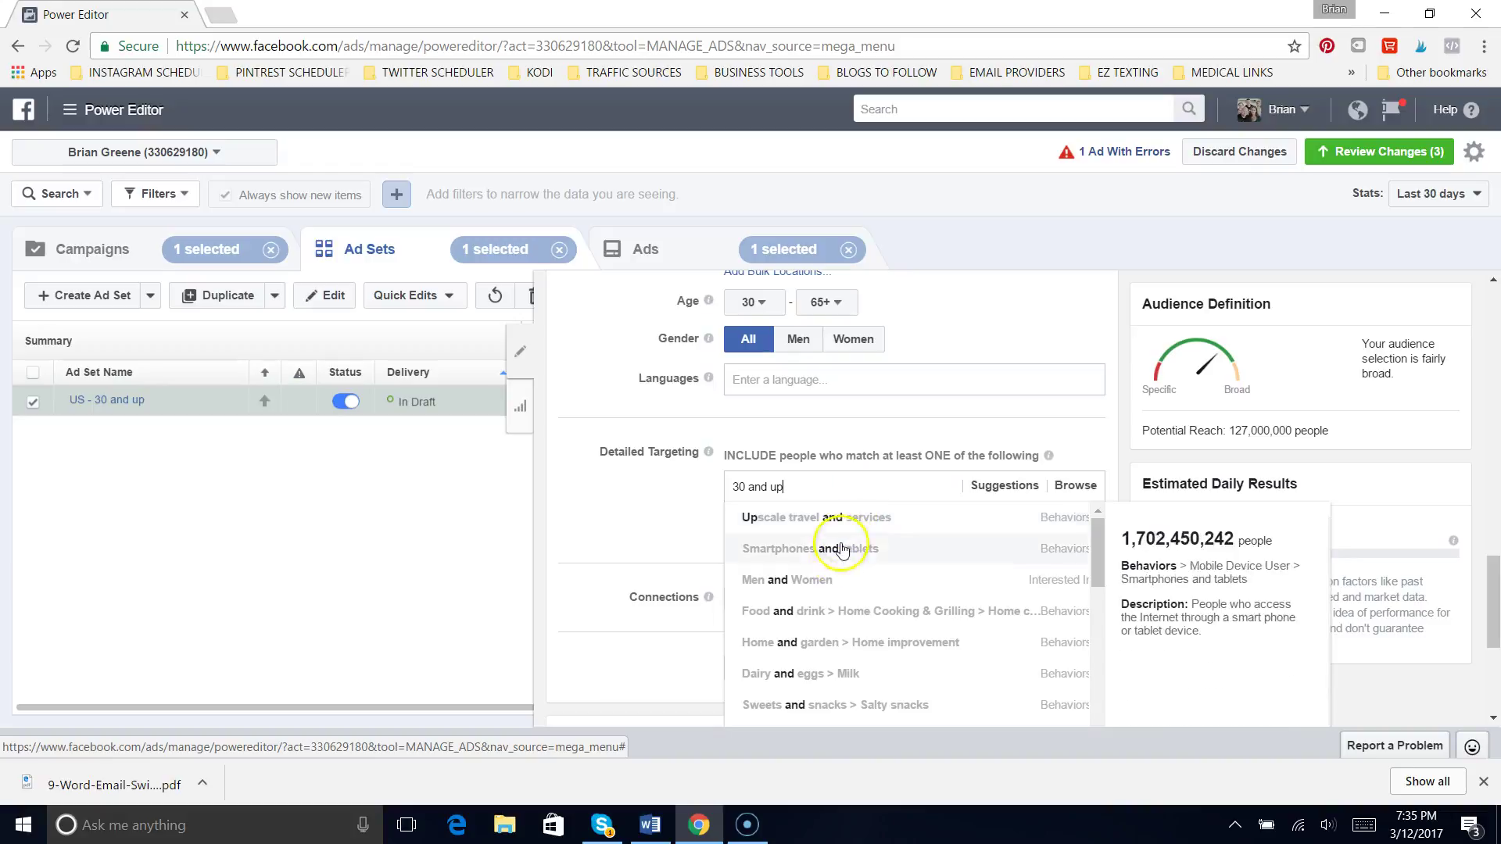
{"action": "left_click", "coordinate": [829, 588]}
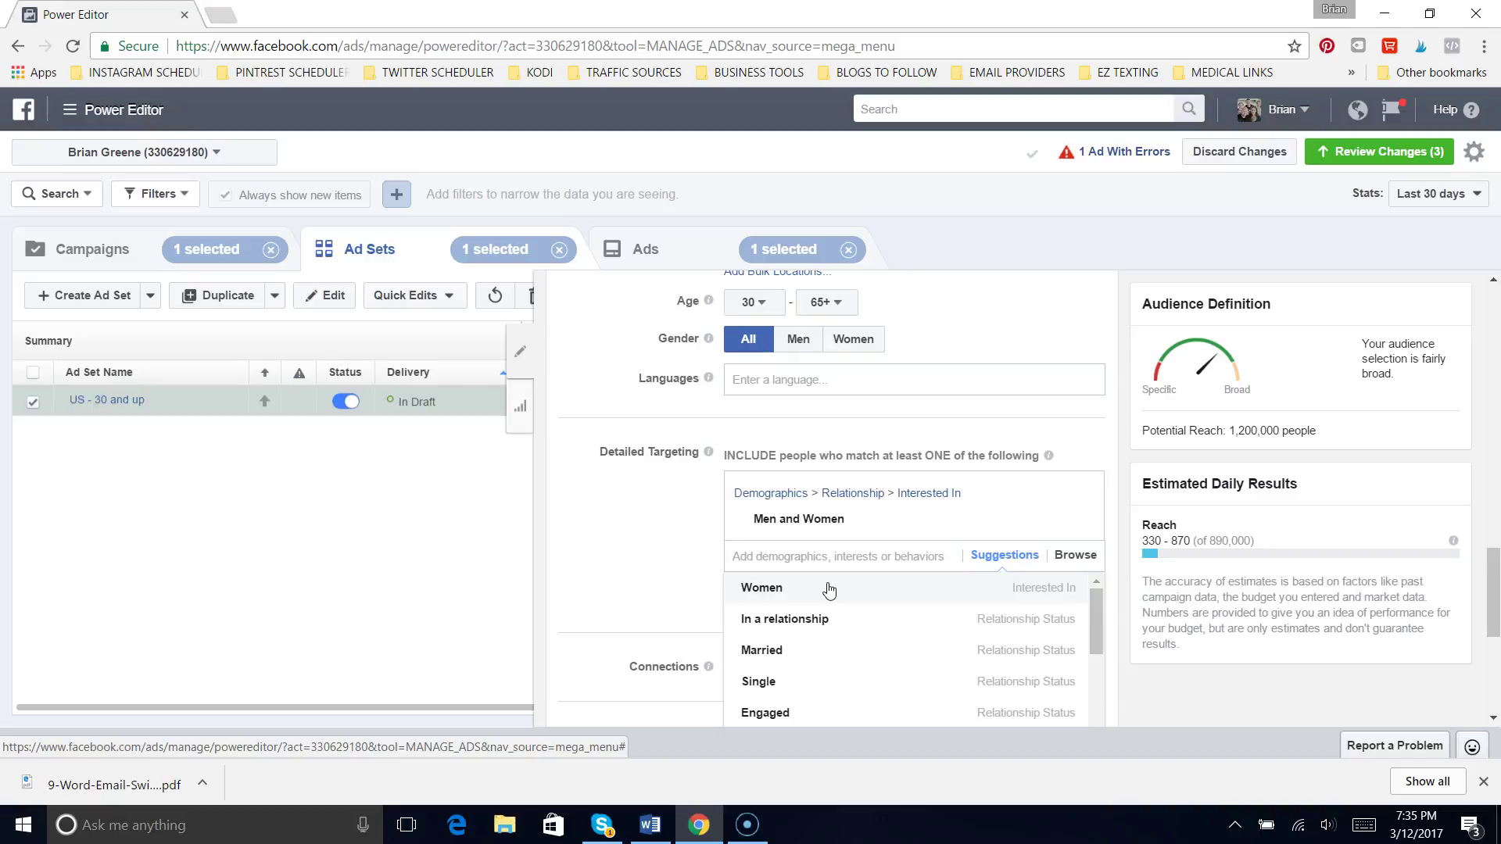
- Add the Match.com interest to the detailed targeting
{"action": "type", "text": "match"}
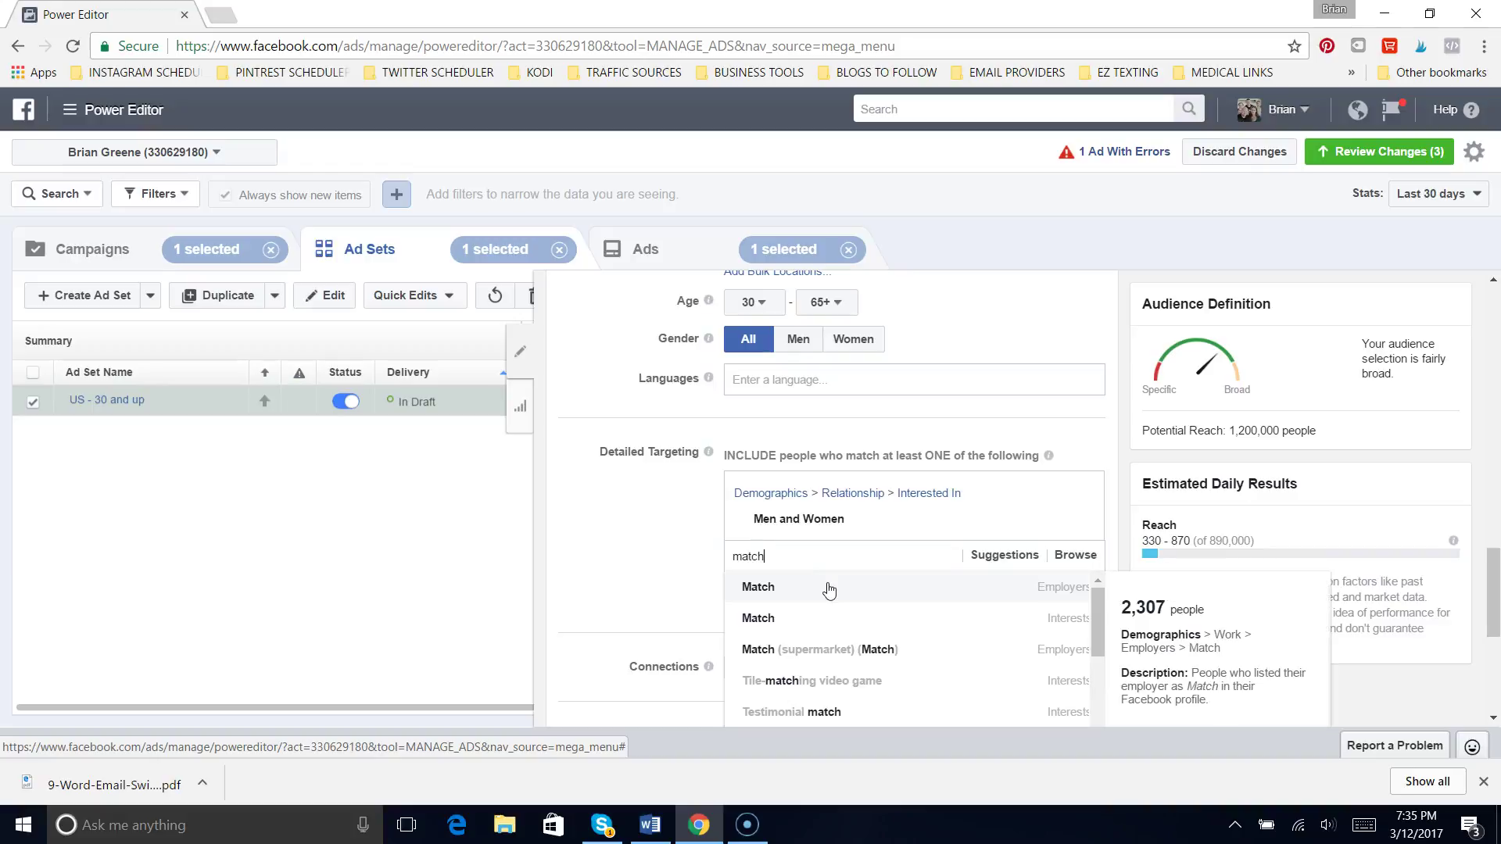
{"action": "type", "text": ".com"}
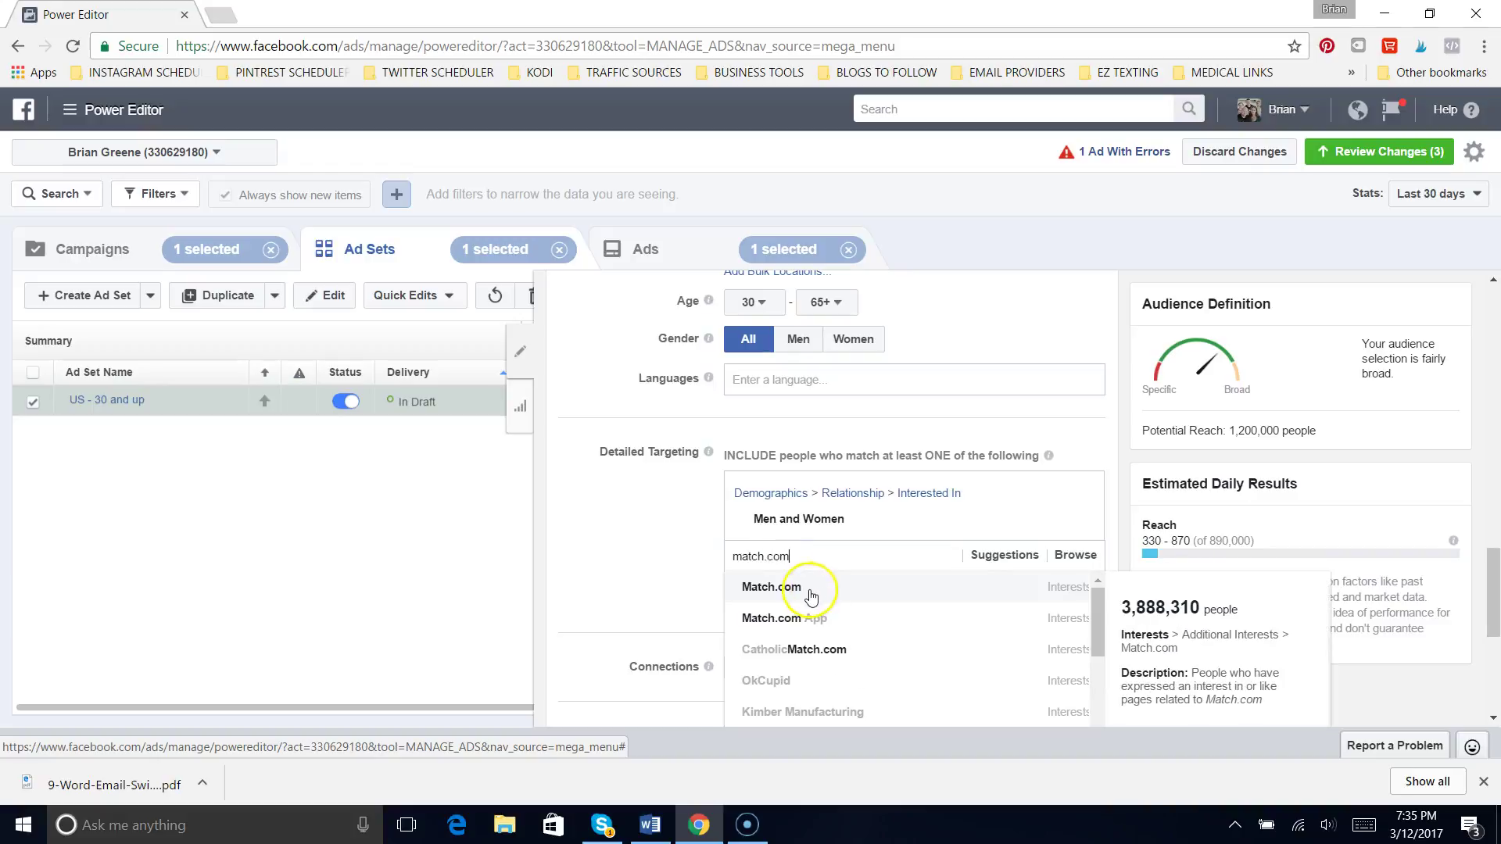
{"action": "left_click", "coordinate": [809, 598]}
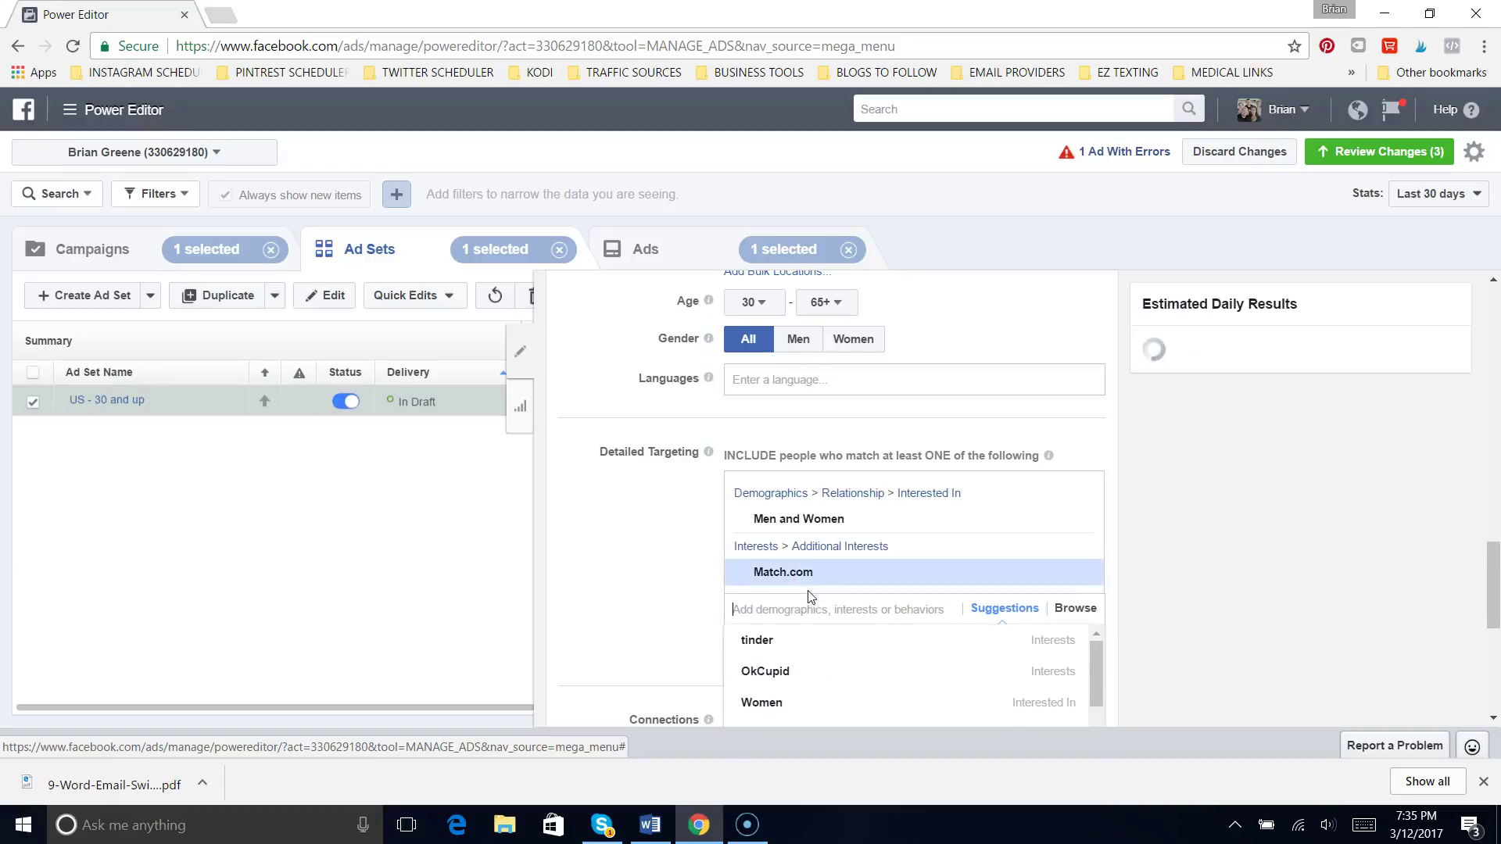
- Search Google in a new browser tab for "top dating sites for 3o and over" and open the Top 10 Dating Sites (2017) result
{"action": "left_click", "coordinate": [225, 15]}
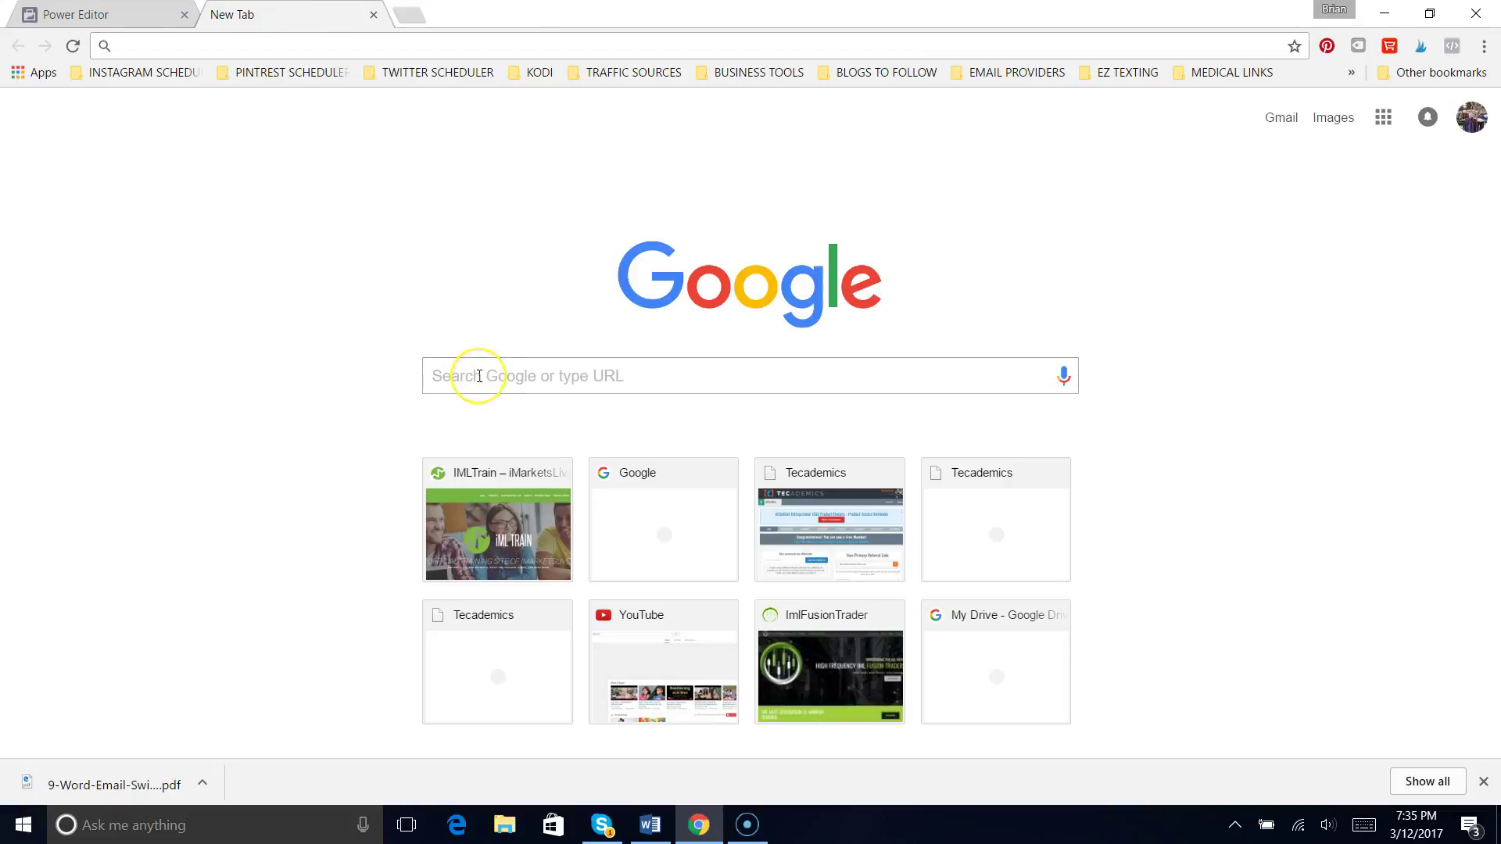
{"action": "left_click", "coordinate": [479, 377]}
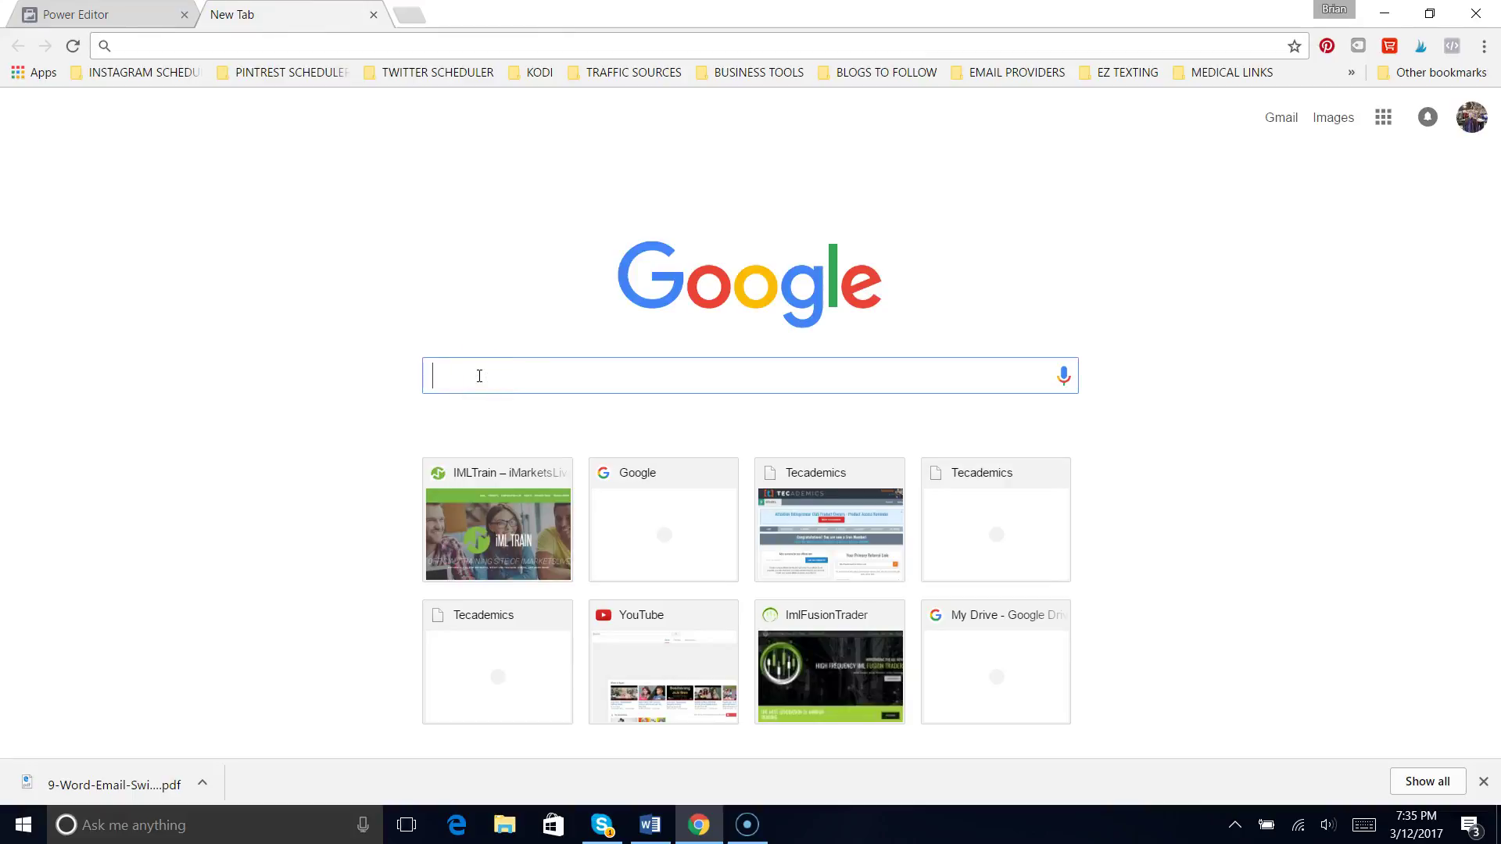
{"action": "type", "text": "top dating sites for 3"}
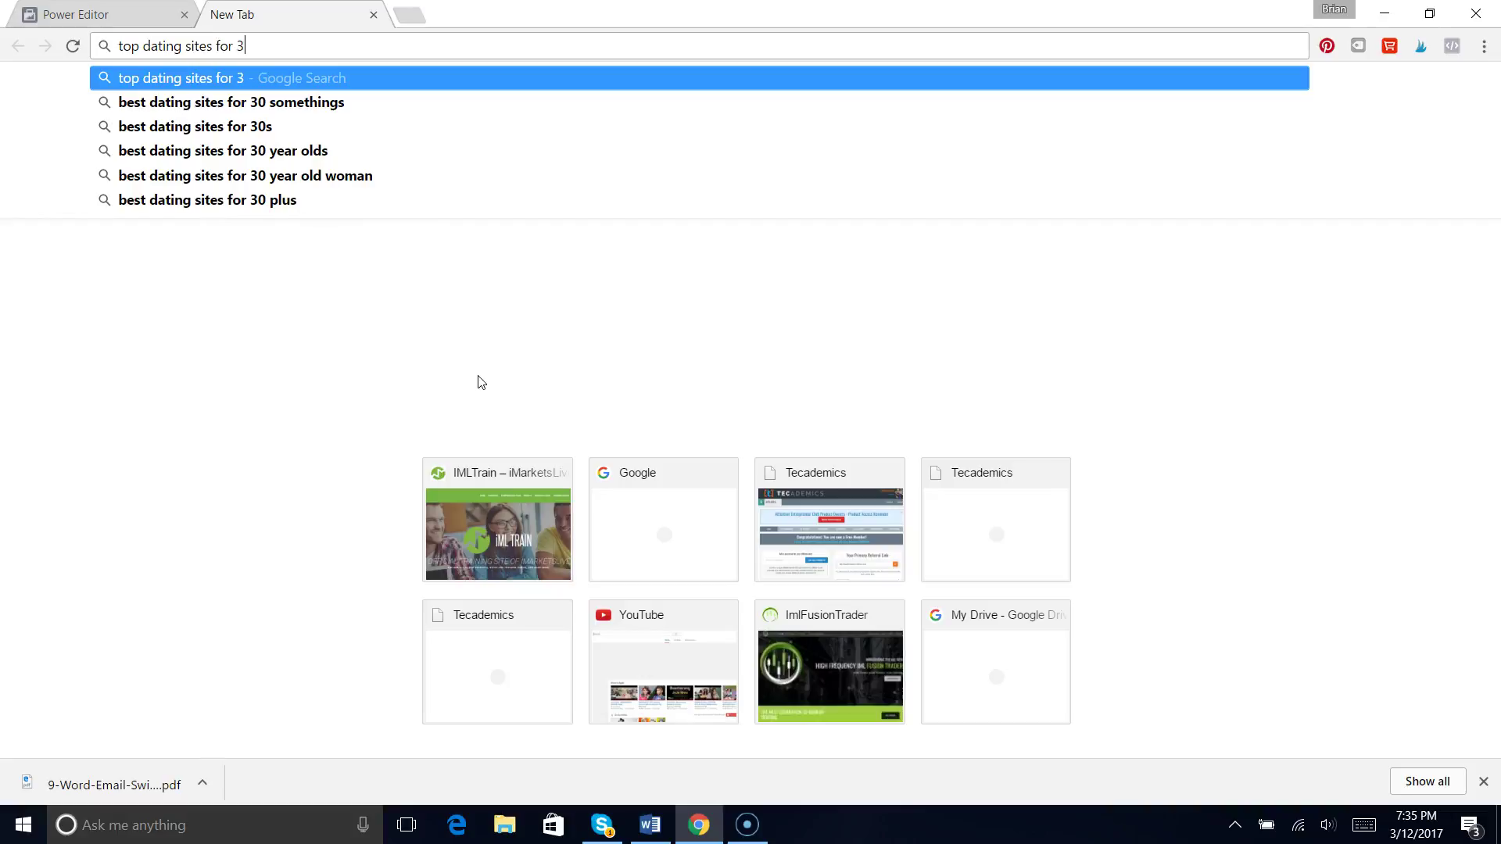
{"action": "type", "text": "o and "}
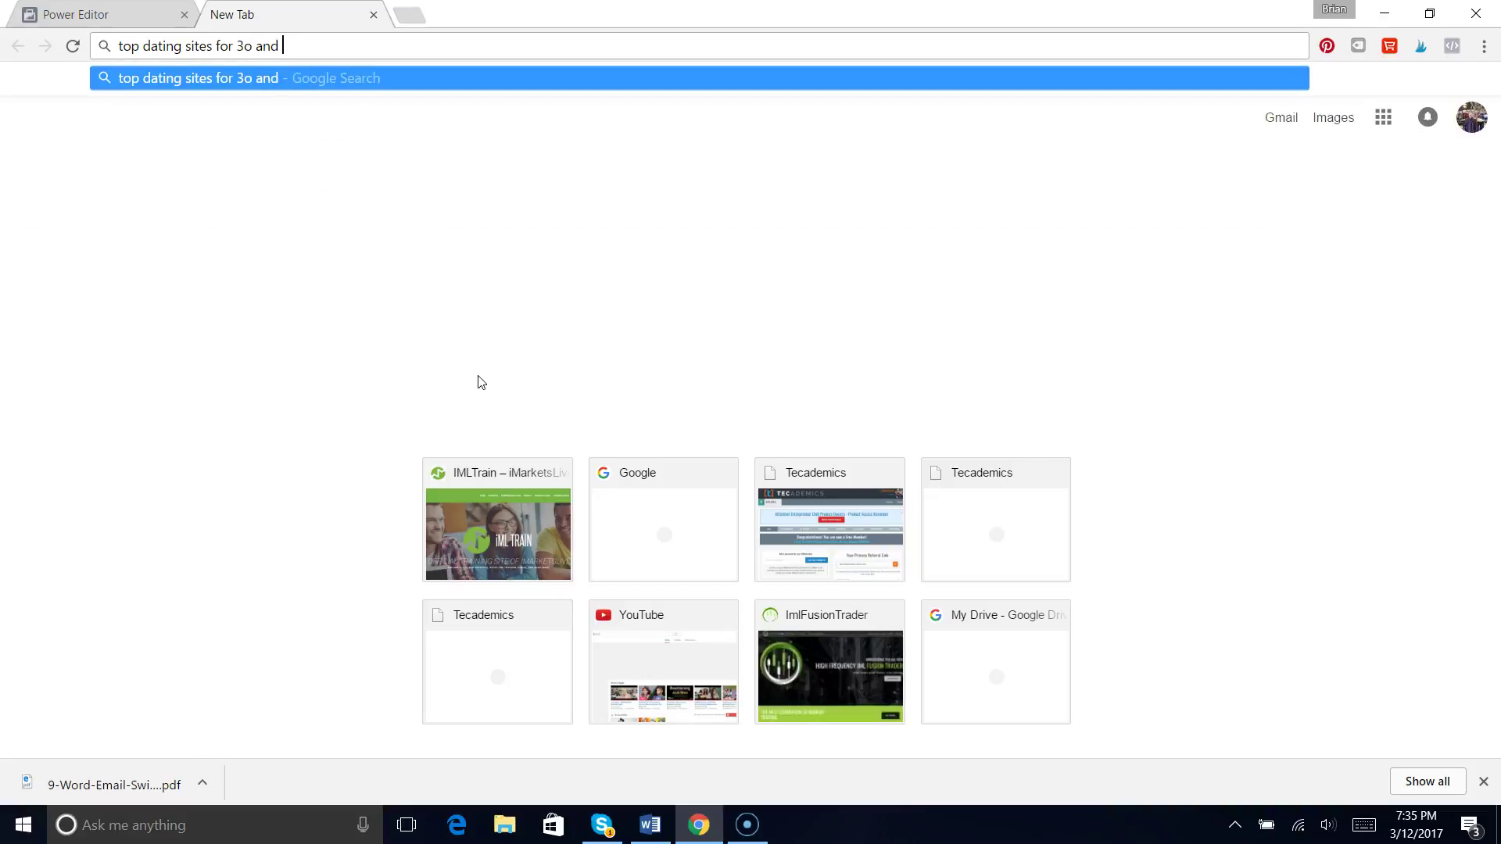
{"action": "type", "text": "over"}
{"action": "key", "text": "Return"}
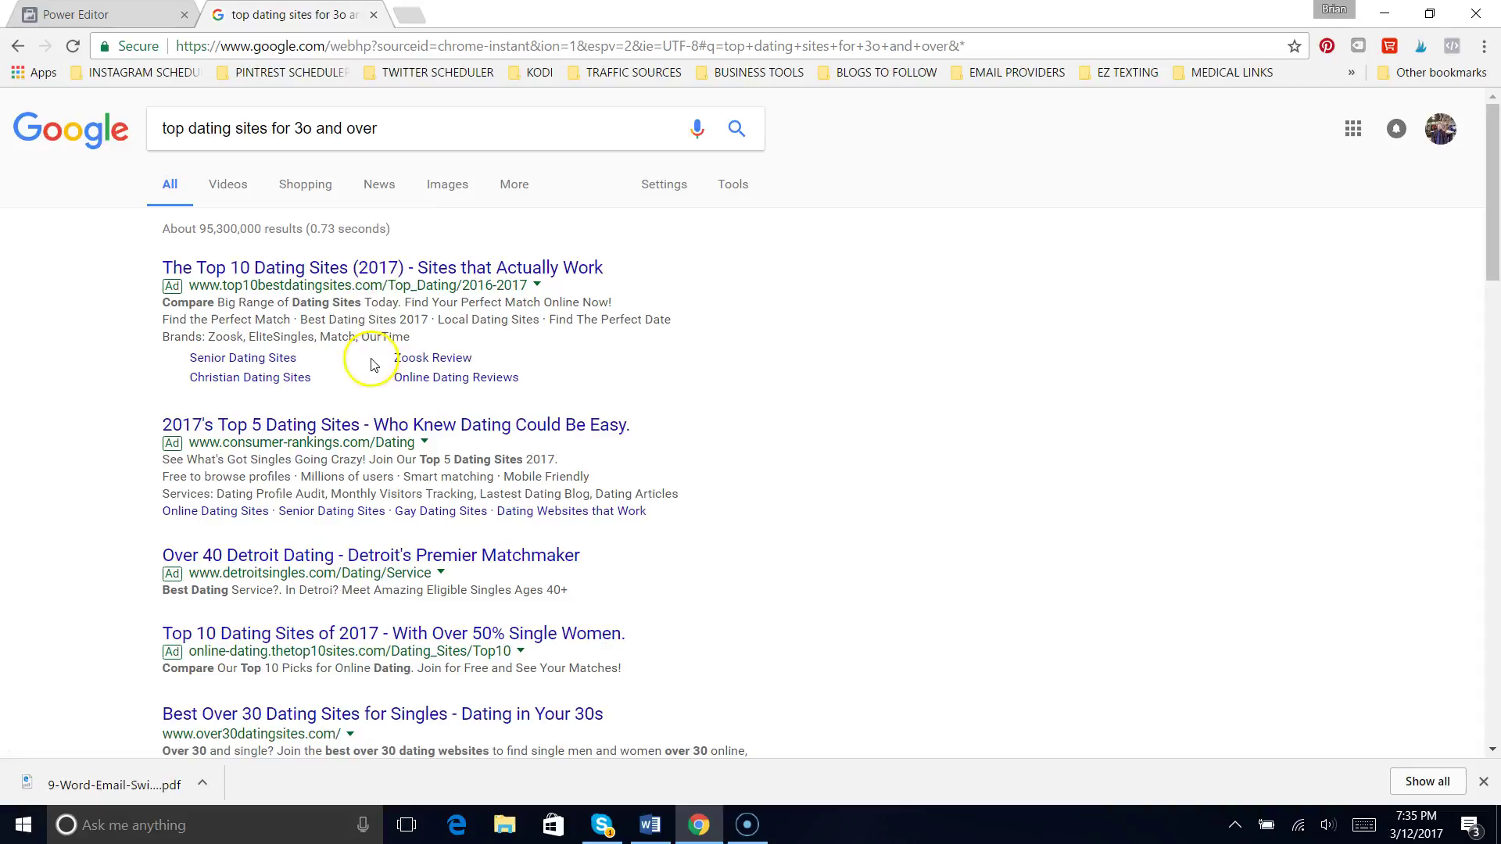
{"action": "left_click", "coordinate": [416, 274]}
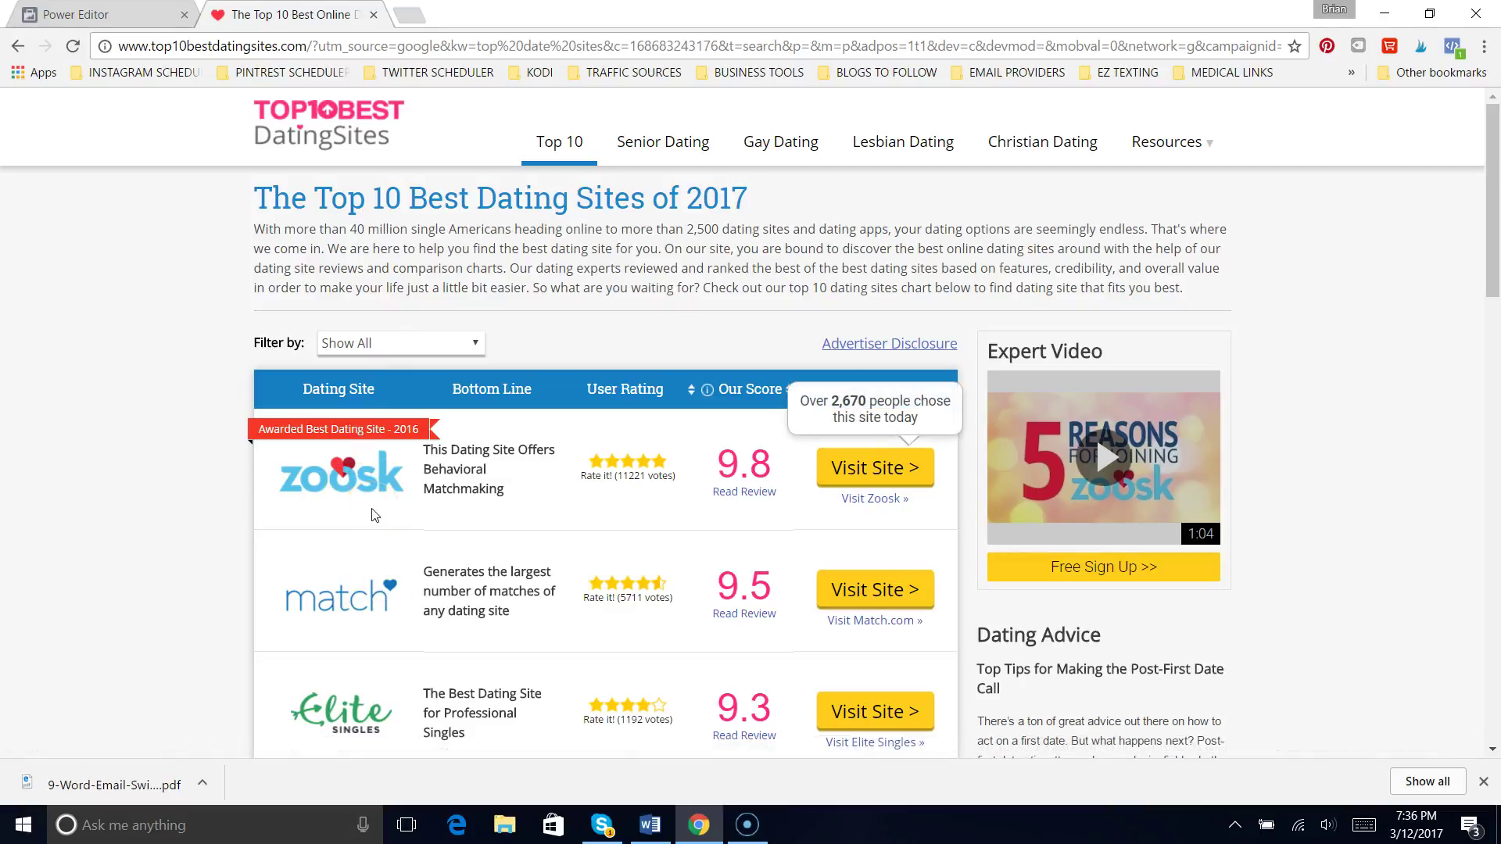
- Return to Power Editor and add the Zoosk interest to the ad set's detailed targeting
{"action": "left_click", "coordinate": [102, 14]}
{"action": "left_click", "coordinate": [648, 329]}
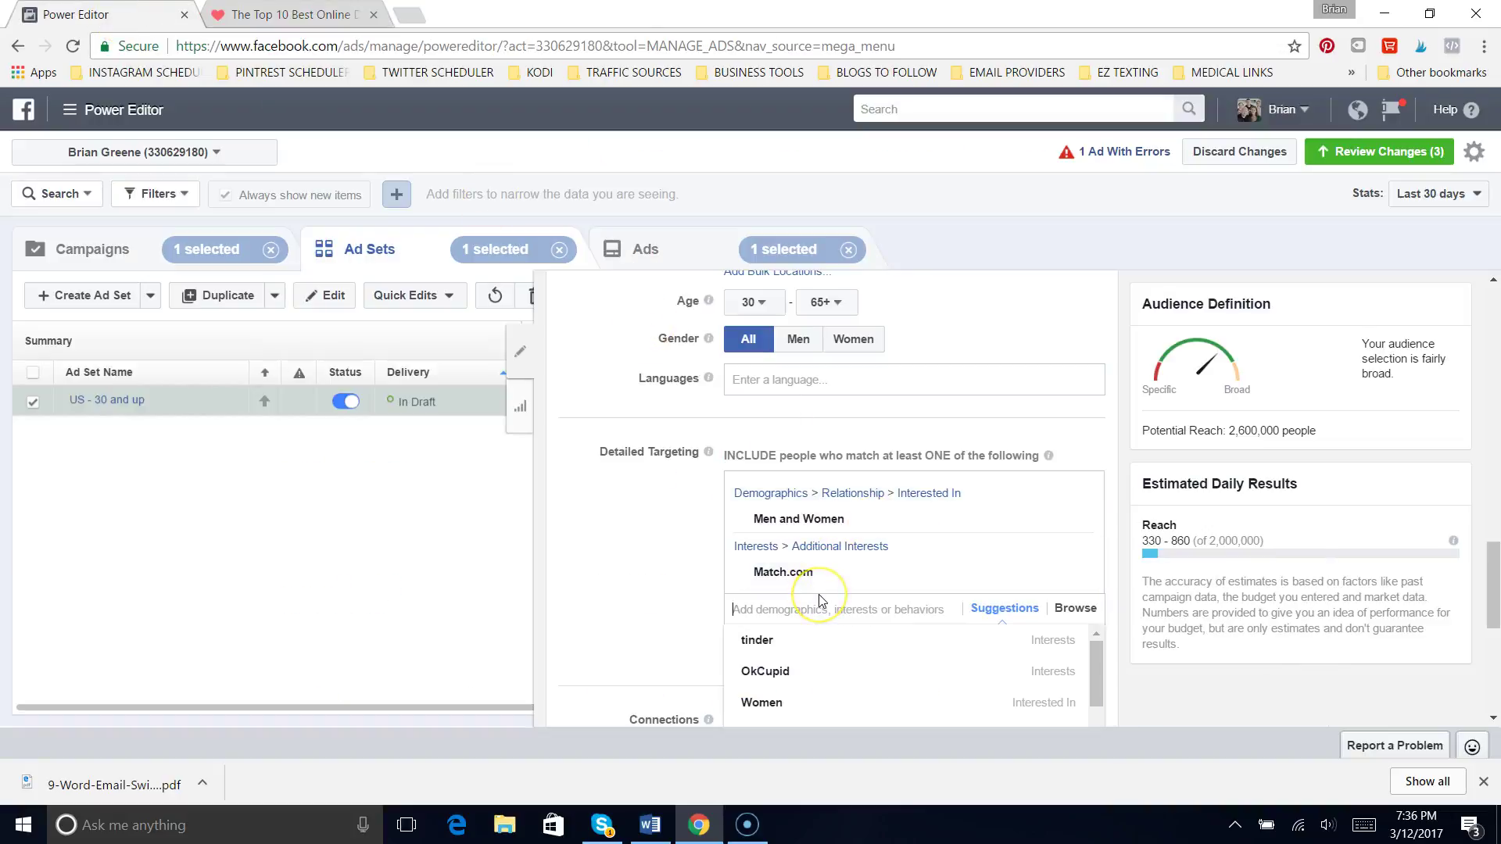
{"action": "type", "text": "zoosk"}
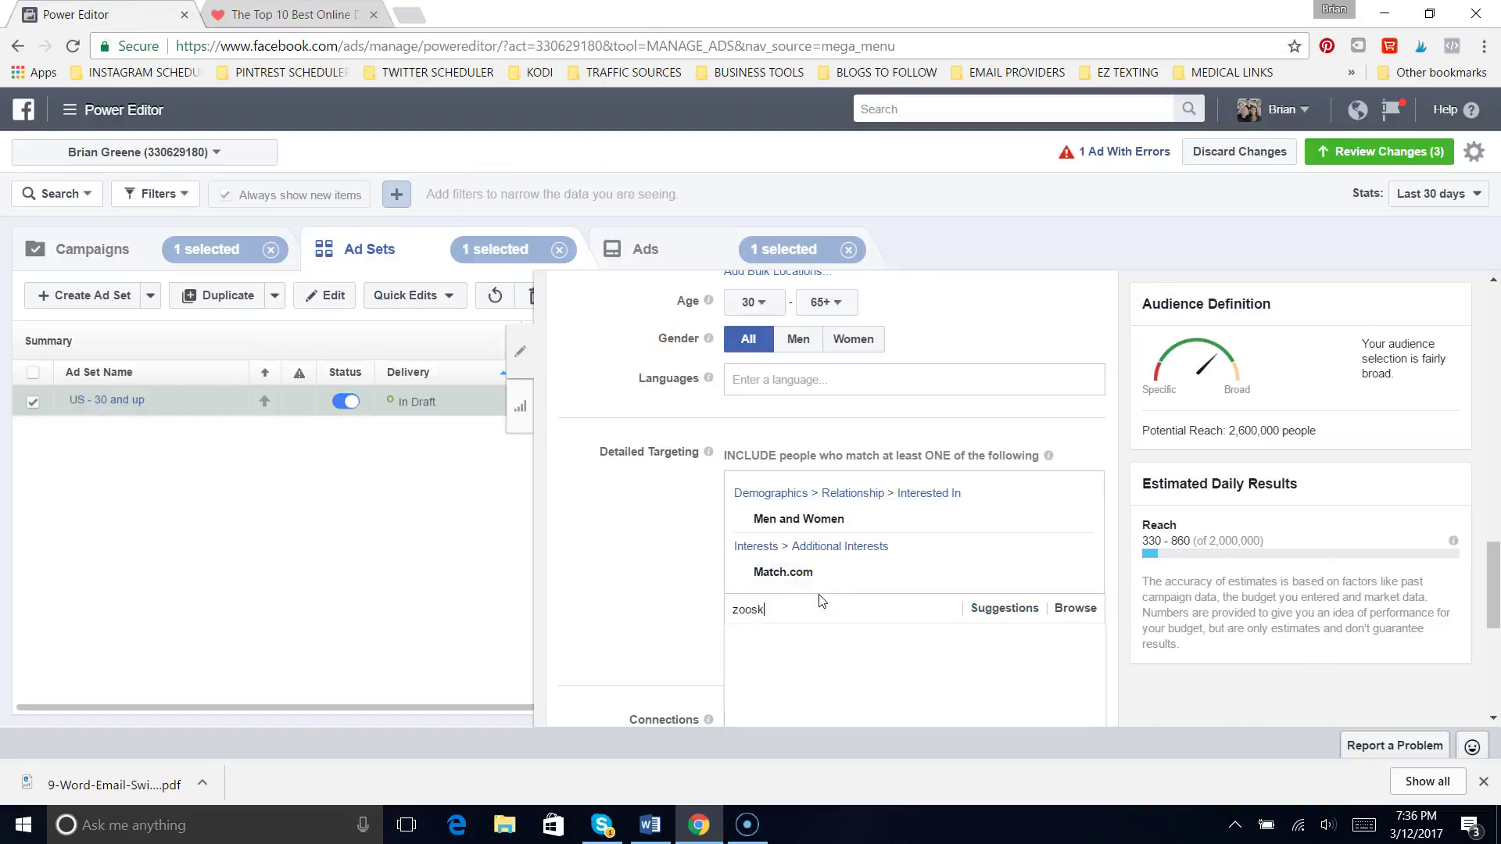
{"action": "left_click", "coordinate": [799, 649]}
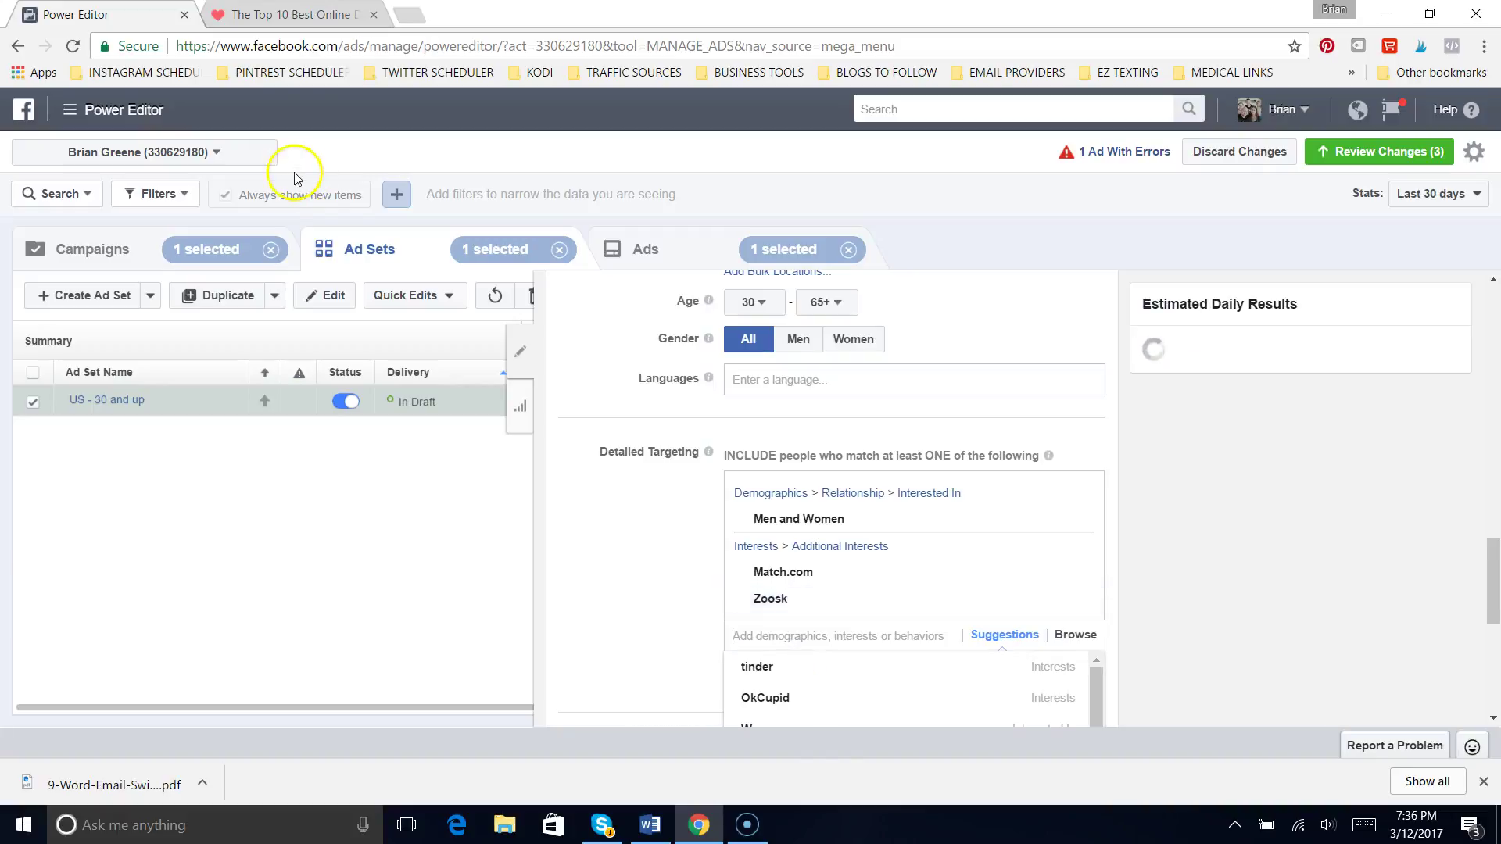
- Check the top dating sites list and try to find "elite singles" in the detailed targeting, then clear the entry
{"action": "left_click", "coordinate": [296, 17]}
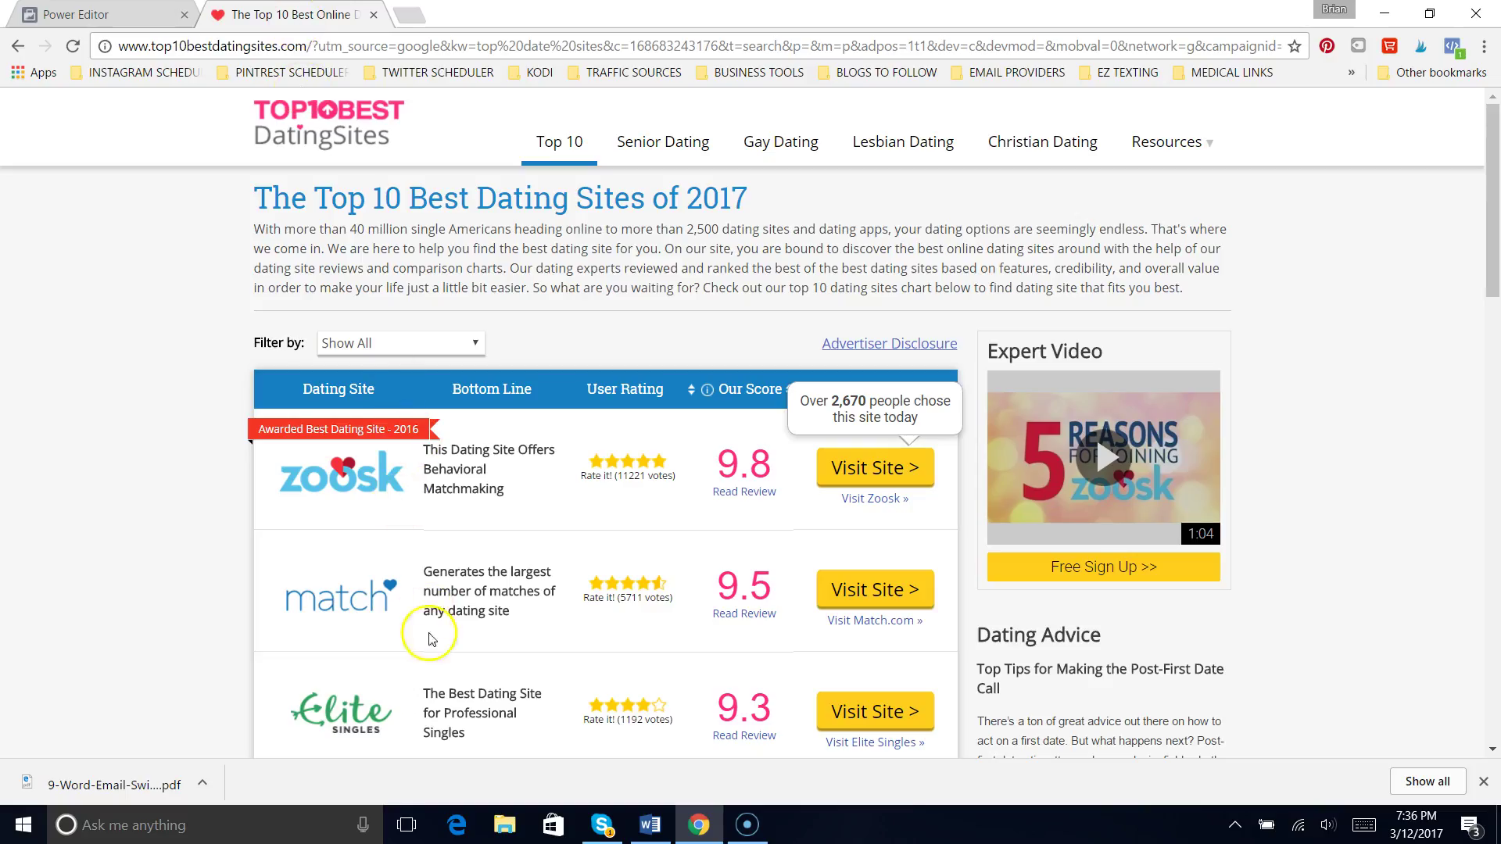
{"action": "left_click", "coordinate": [116, 16]}
{"action": "type", "text": "elite"}
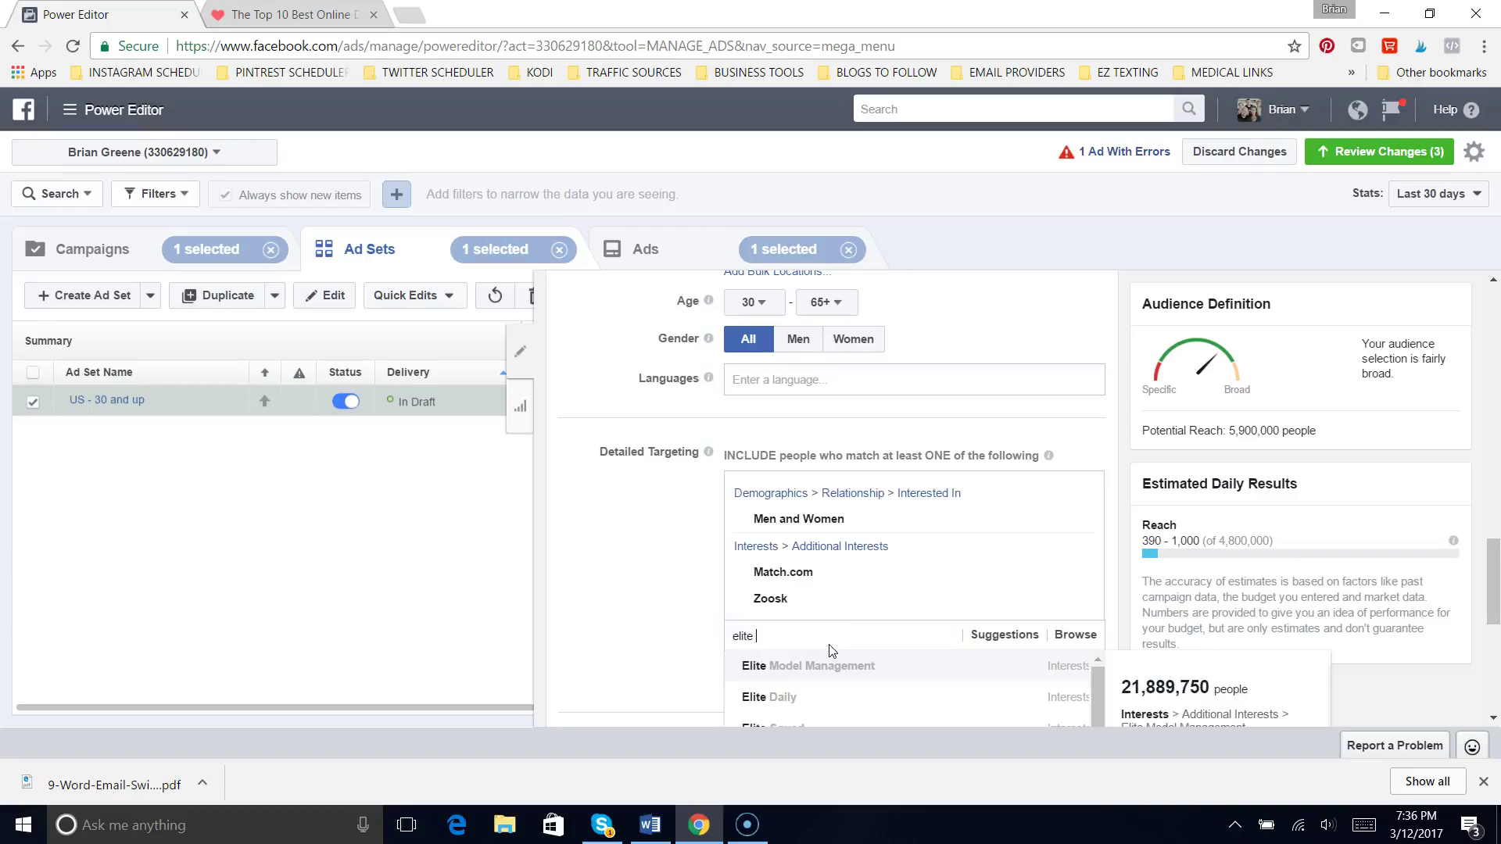
{"action": "type", "text": " singles"}
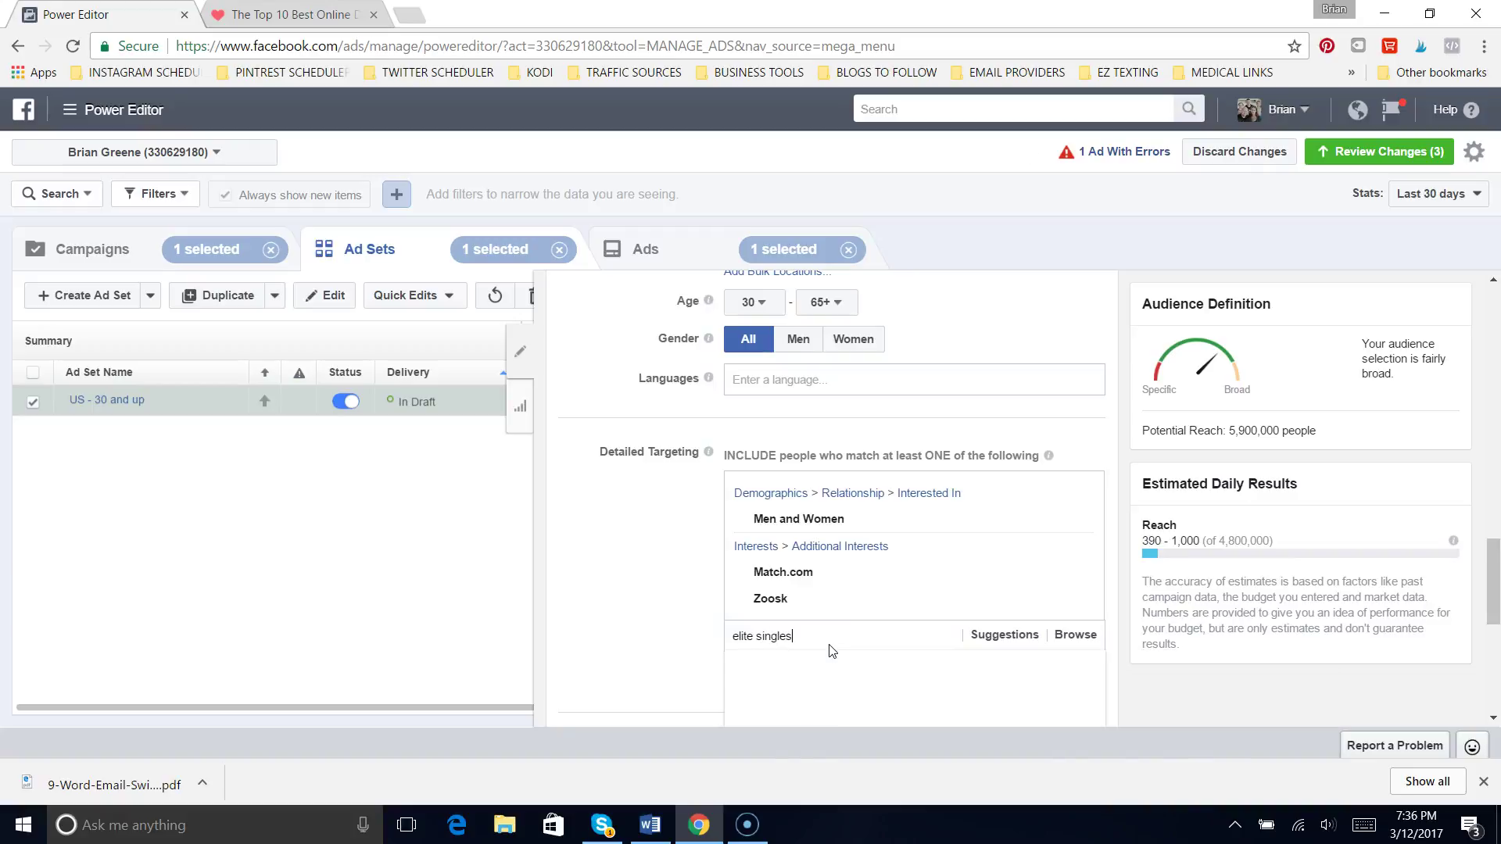
{"action": "key", "text": "BackSpace"}
{"action": "key", "text": "BackSpace"}
{"action": "key", "text": "BackSpace"}
{"action": "key", "text": "BackSpace"}
{"action": "key", "text": "BackSpace"}
{"action": "key", "text": "BackSpace"}
{"action": "key", "text": "BackSpace"}
{"action": "key", "text": "BackSpace"}
{"action": "key", "text": "BackSpace"}
{"action": "key", "text": "BackSpace"}
{"action": "key", "text": "BackSpace"}
{"action": "key", "text": "BackSpace"}
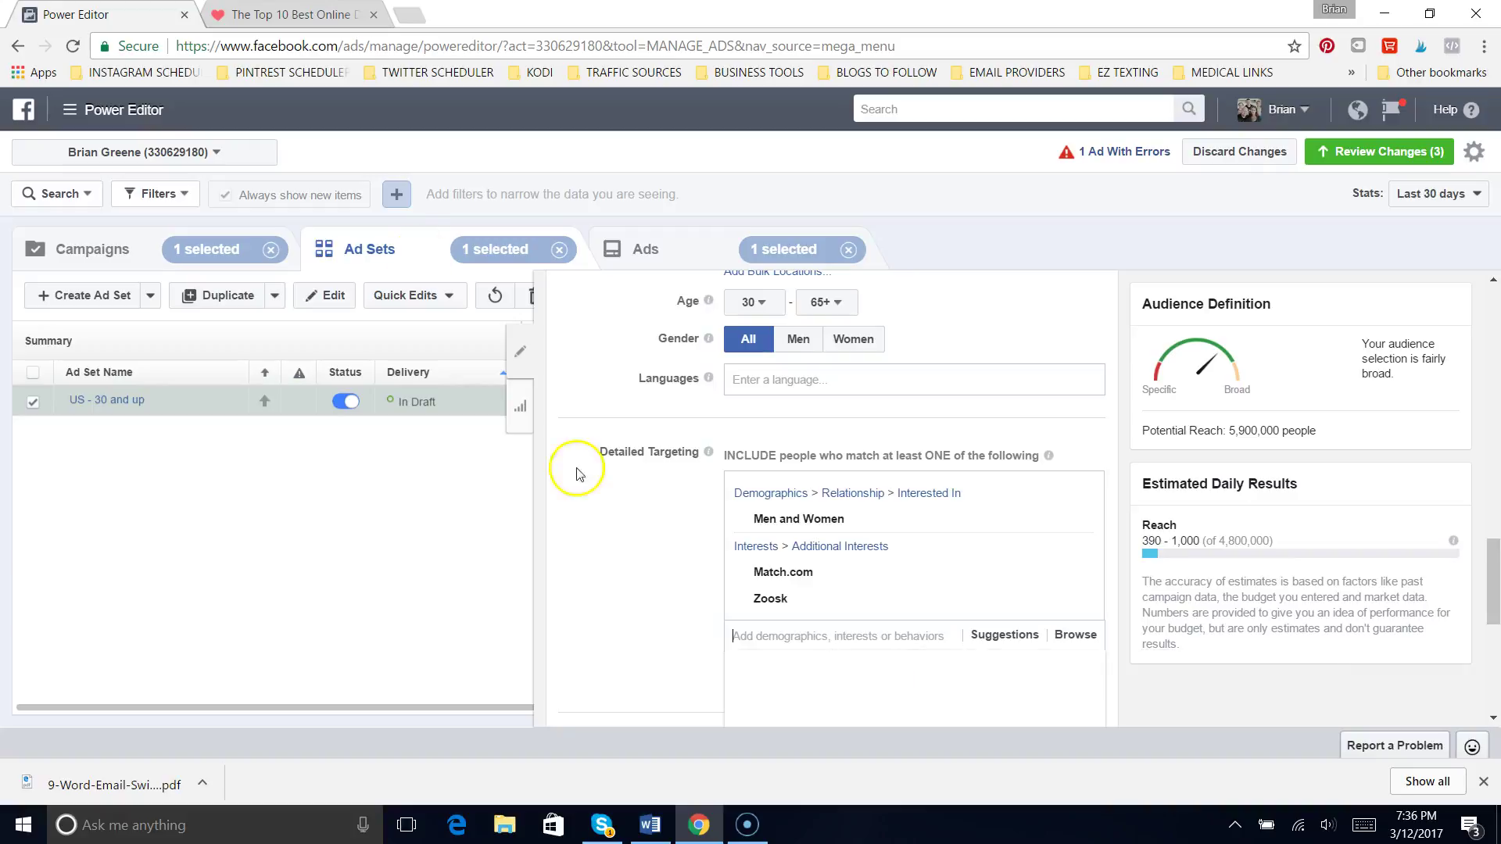
- Review more of the top dating sites list and add the EHarmony interest to the detailed targeting
{"action": "left_click", "coordinate": [312, 13]}
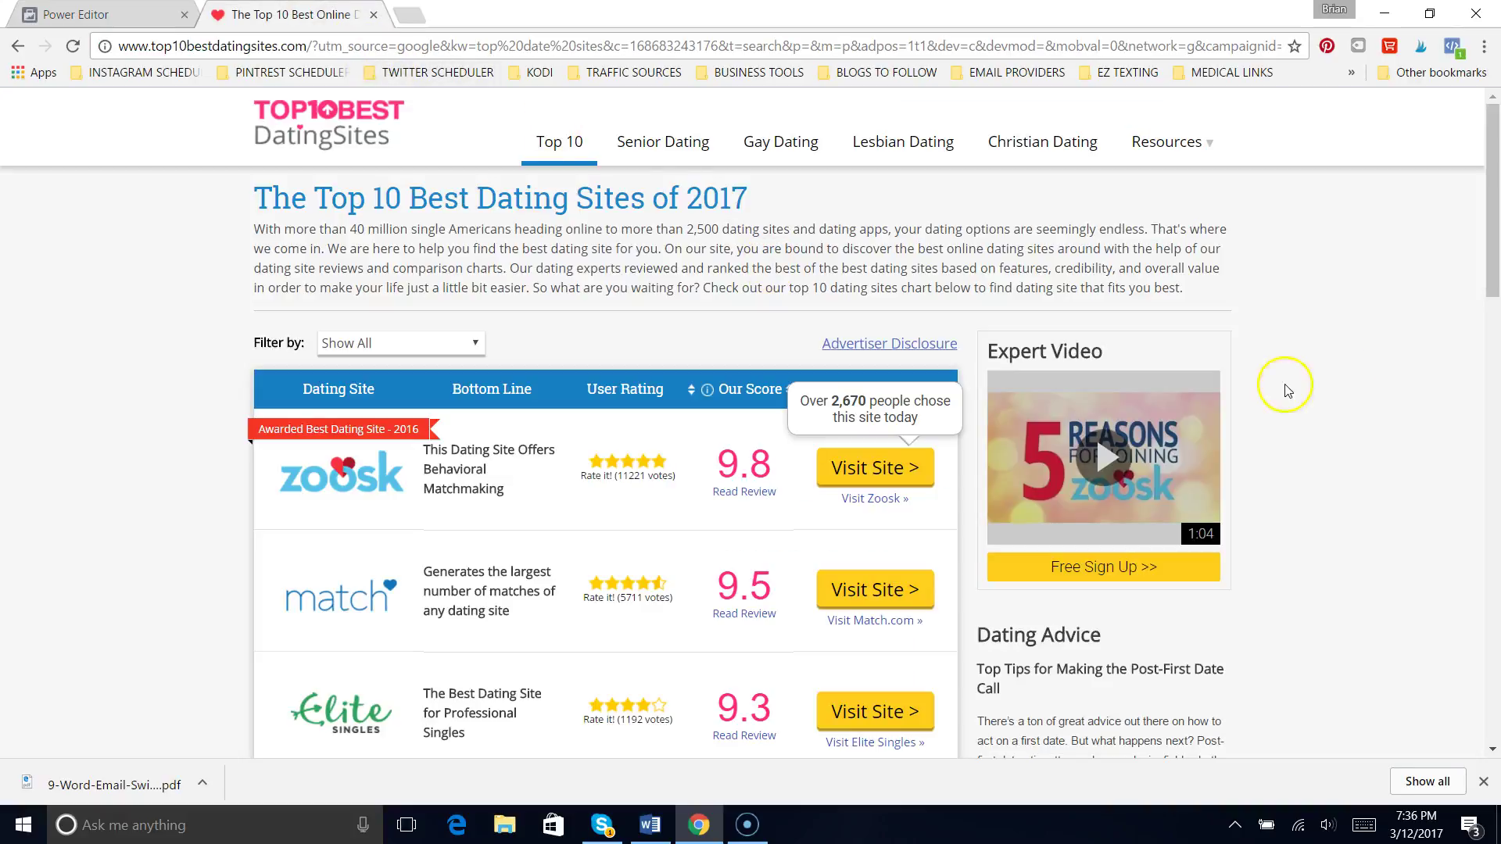
{"action": "left_click_drag", "start_coordinate": [1487, 313], "coordinate": [1468, 387]}
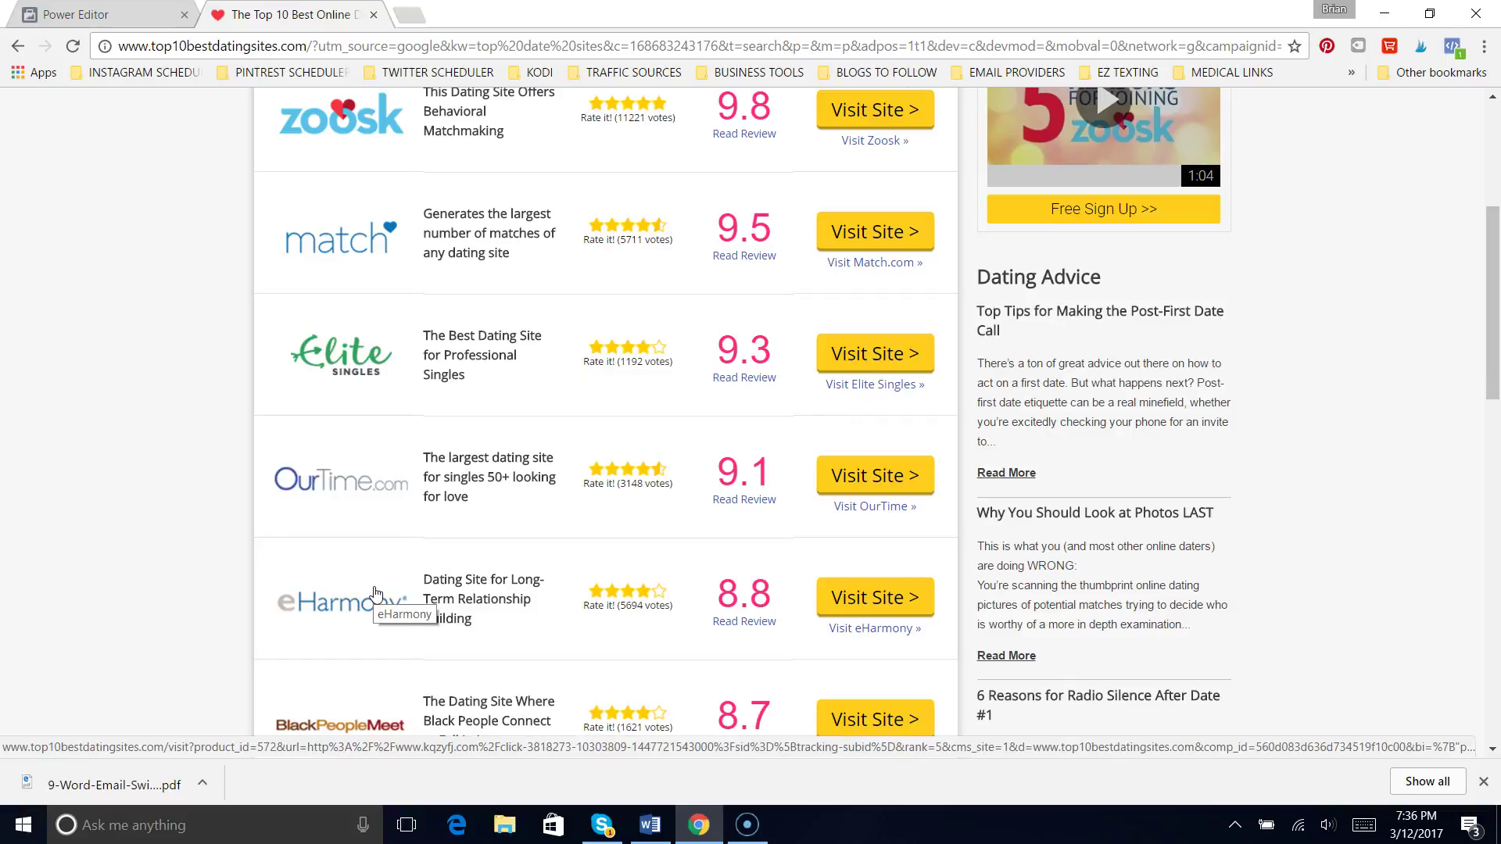
{"action": "left_click", "coordinate": [368, 634]}
{"action": "left_click", "coordinate": [129, 17]}
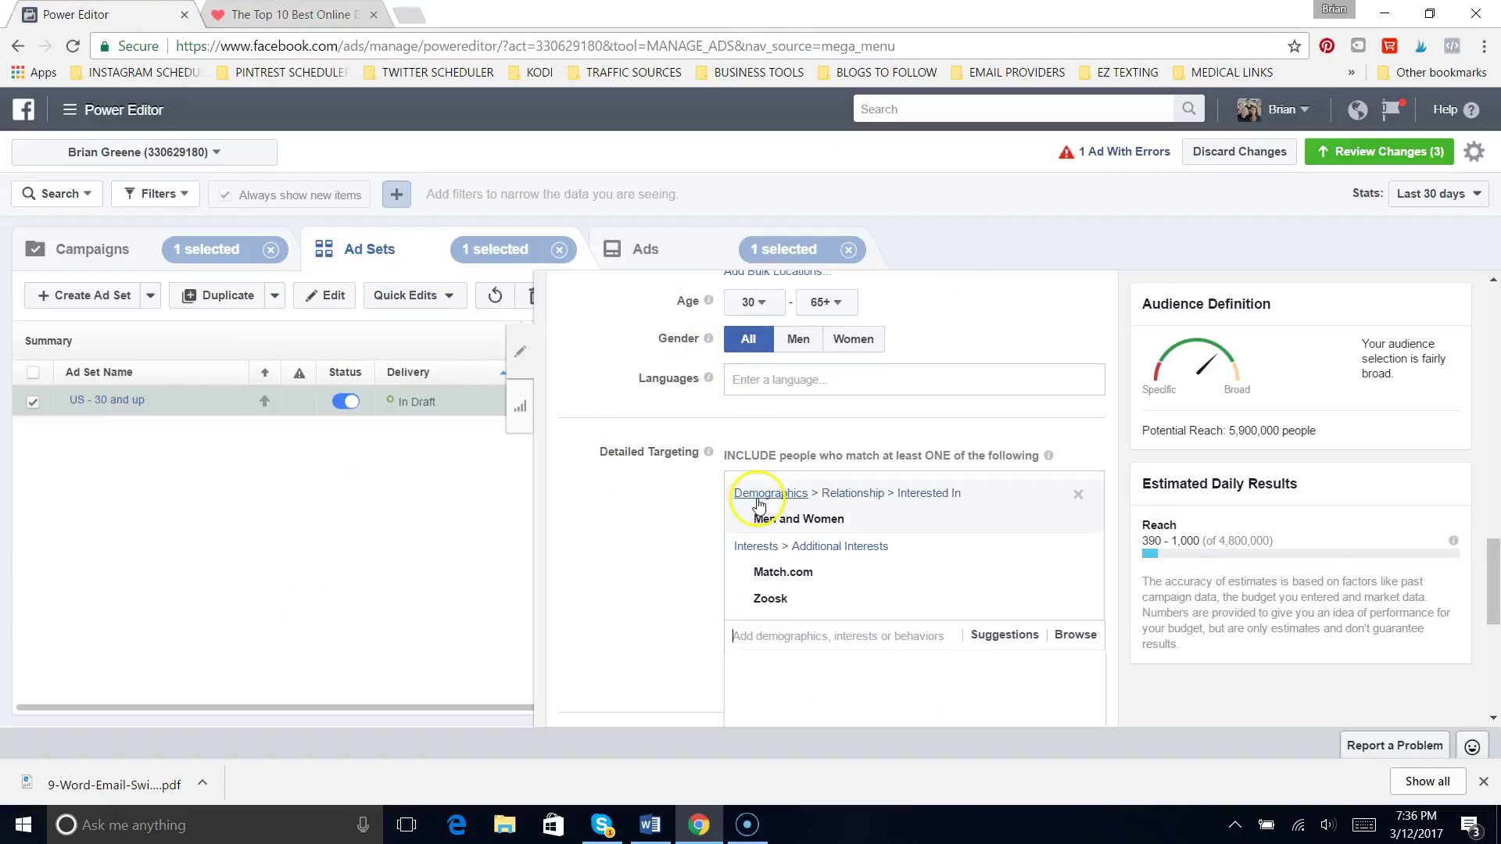
{"action": "type", "text": "eharmony"}
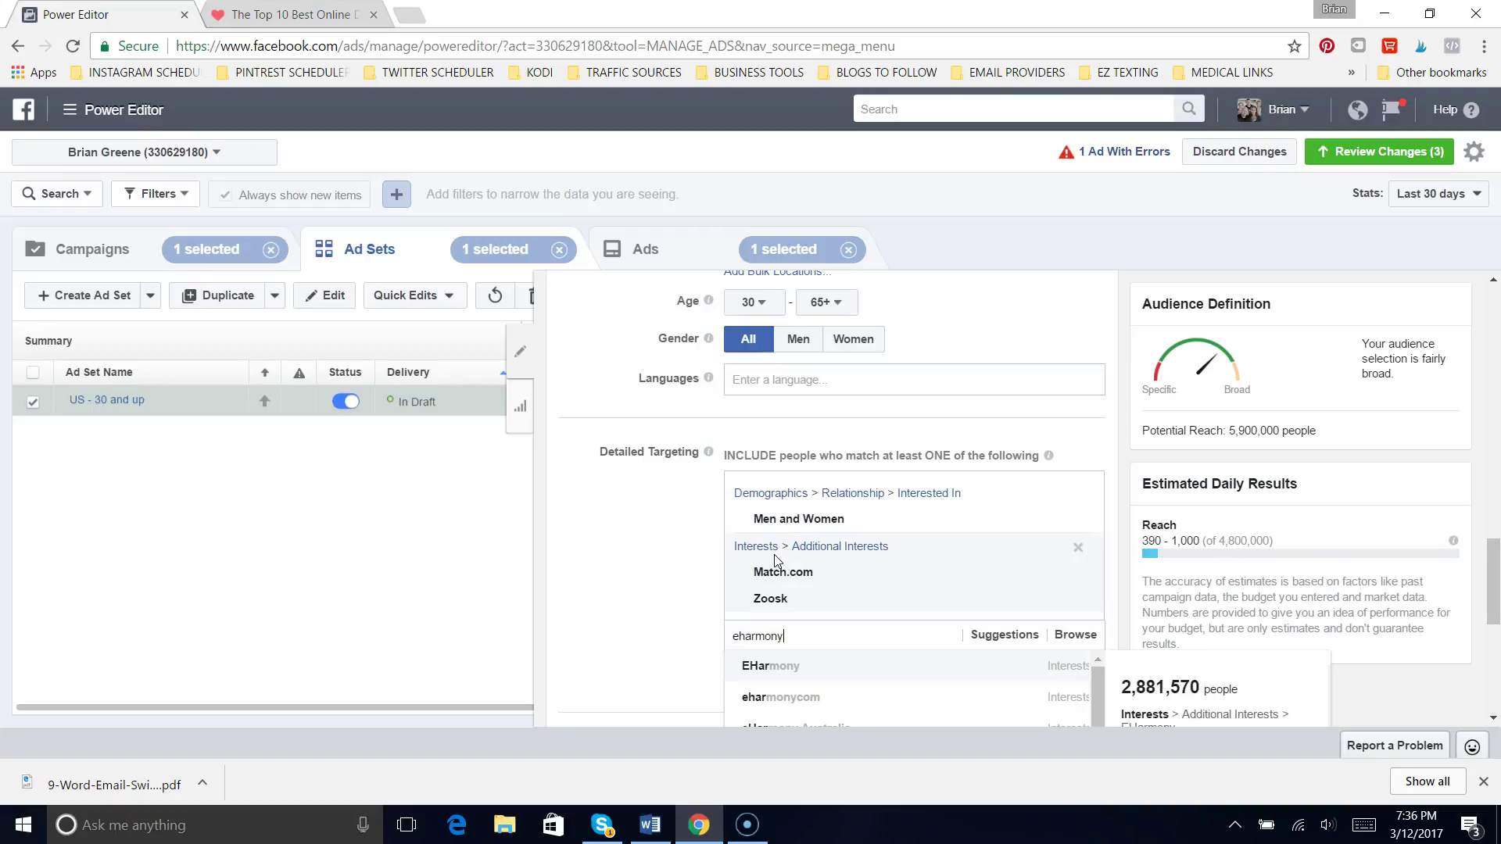
{"action": "left_click", "coordinate": [813, 677]}
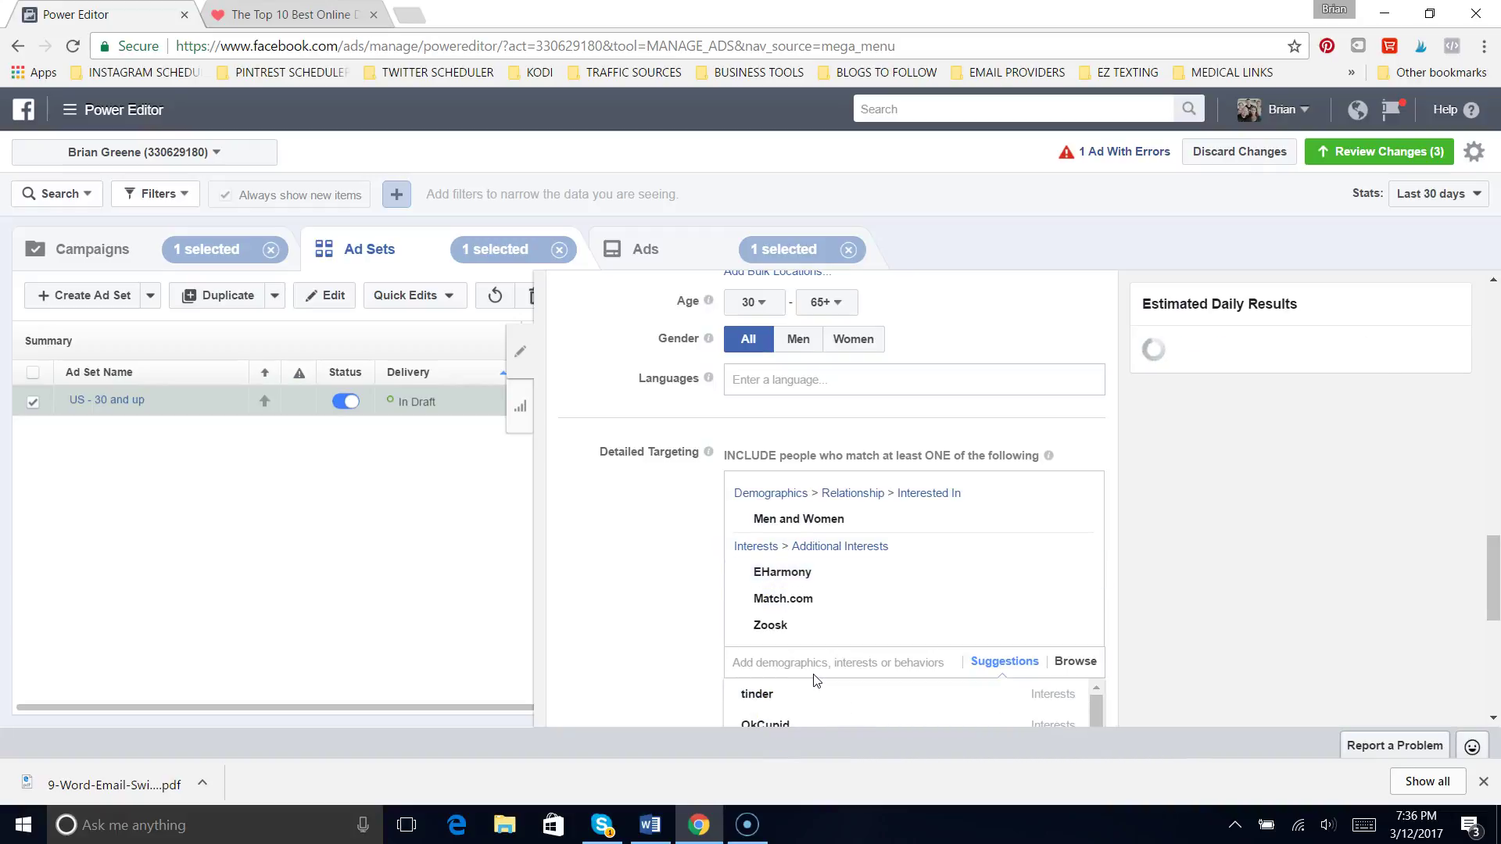
- Check the rest of the dating sites list and try to find "black people meet" in the detailed targeting, clearing the entry
{"action": "left_click", "coordinate": [289, 14]}
{"action": "left_click_drag", "start_coordinate": [1490, 348], "coordinate": [1442, 475]}
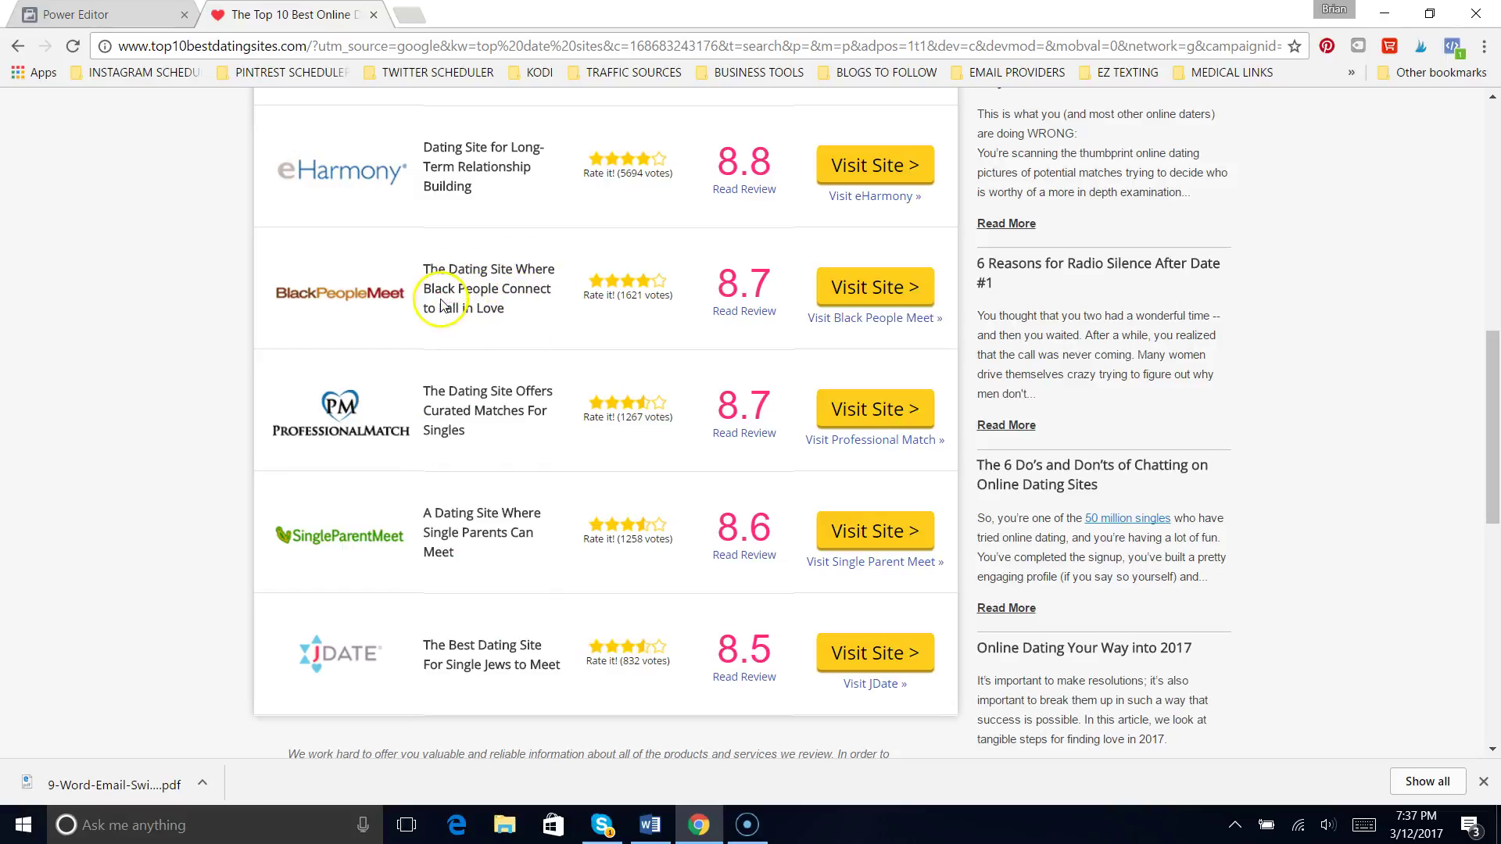
{"action": "left_click", "coordinate": [137, 8]}
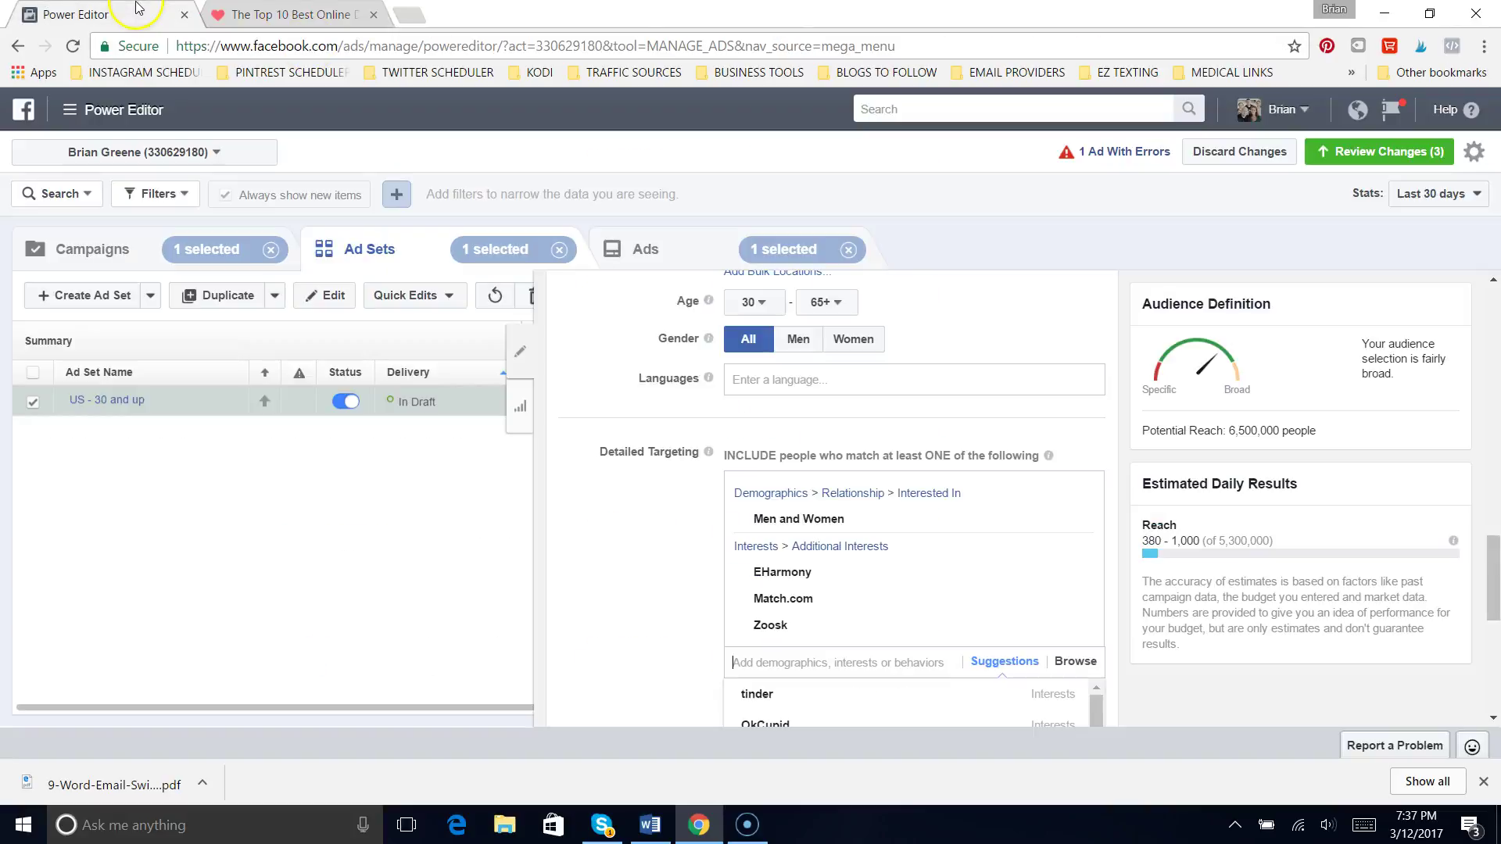
{"action": "type", "text": "b"}
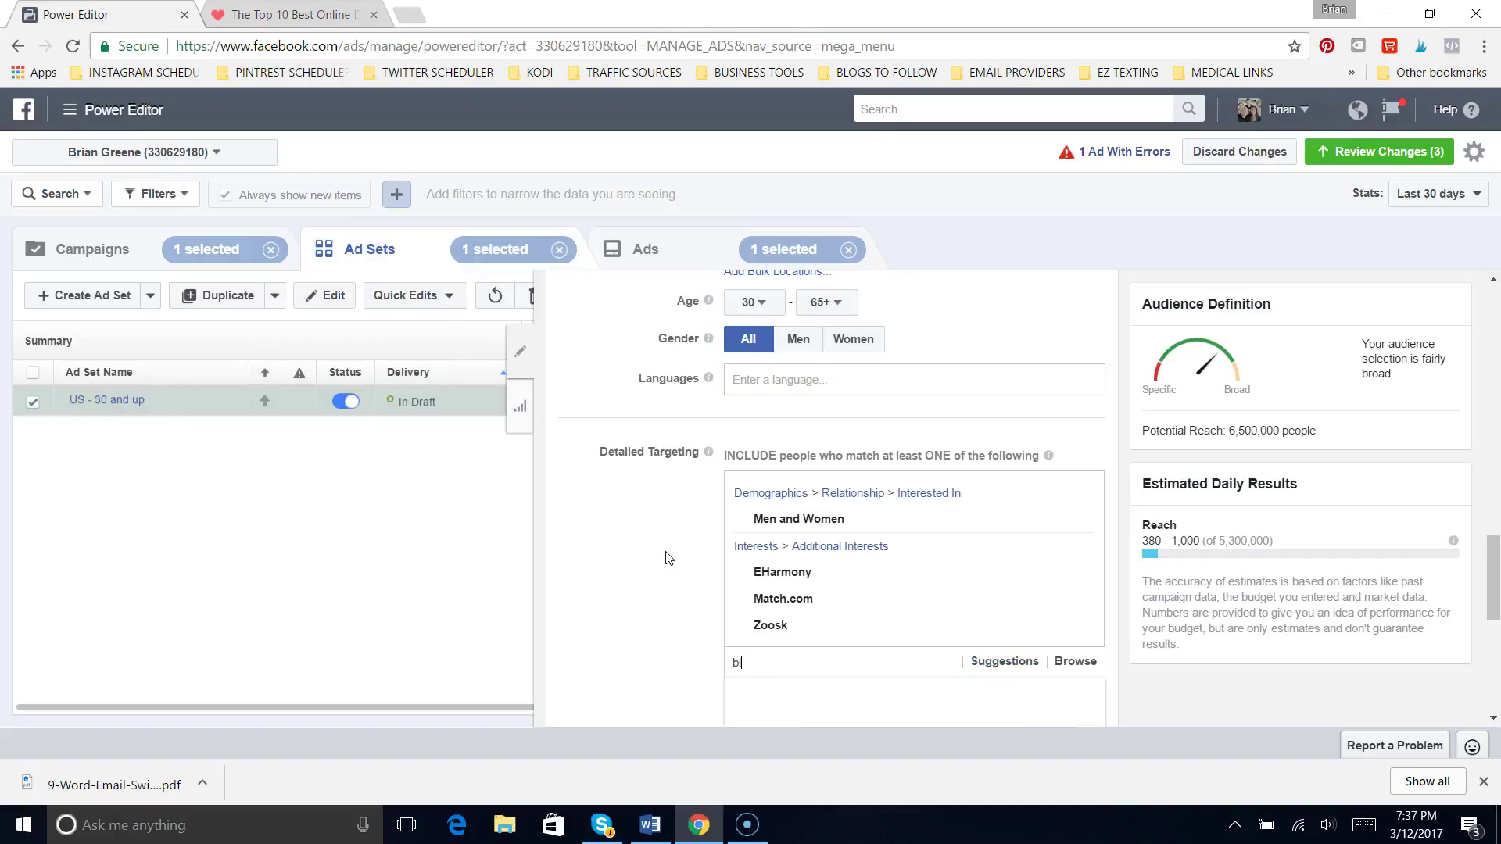
{"action": "type", "text": "lack peo"}
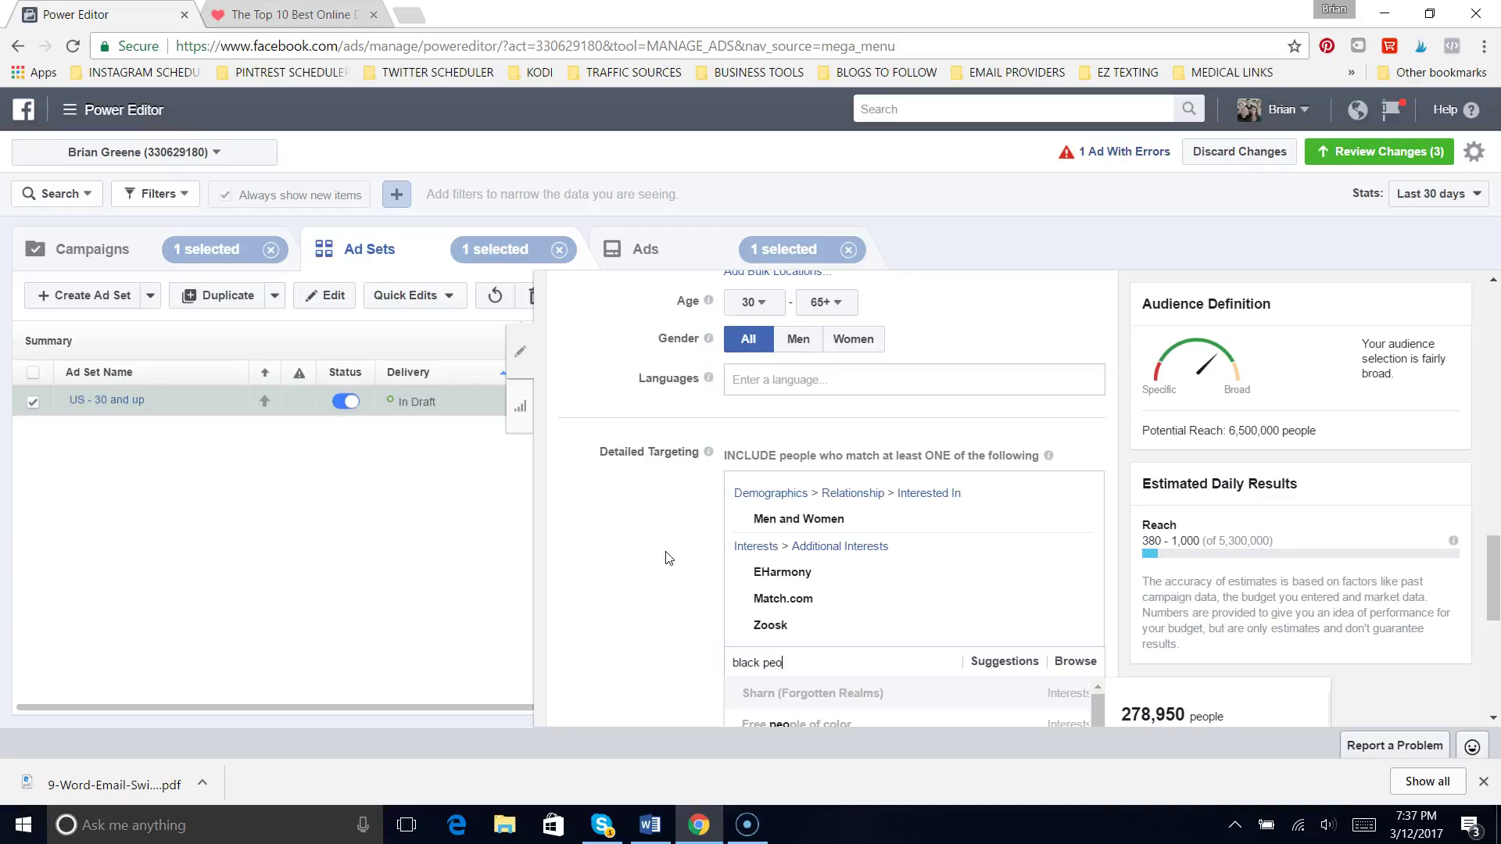
{"action": "type", "text": "ple meet"}
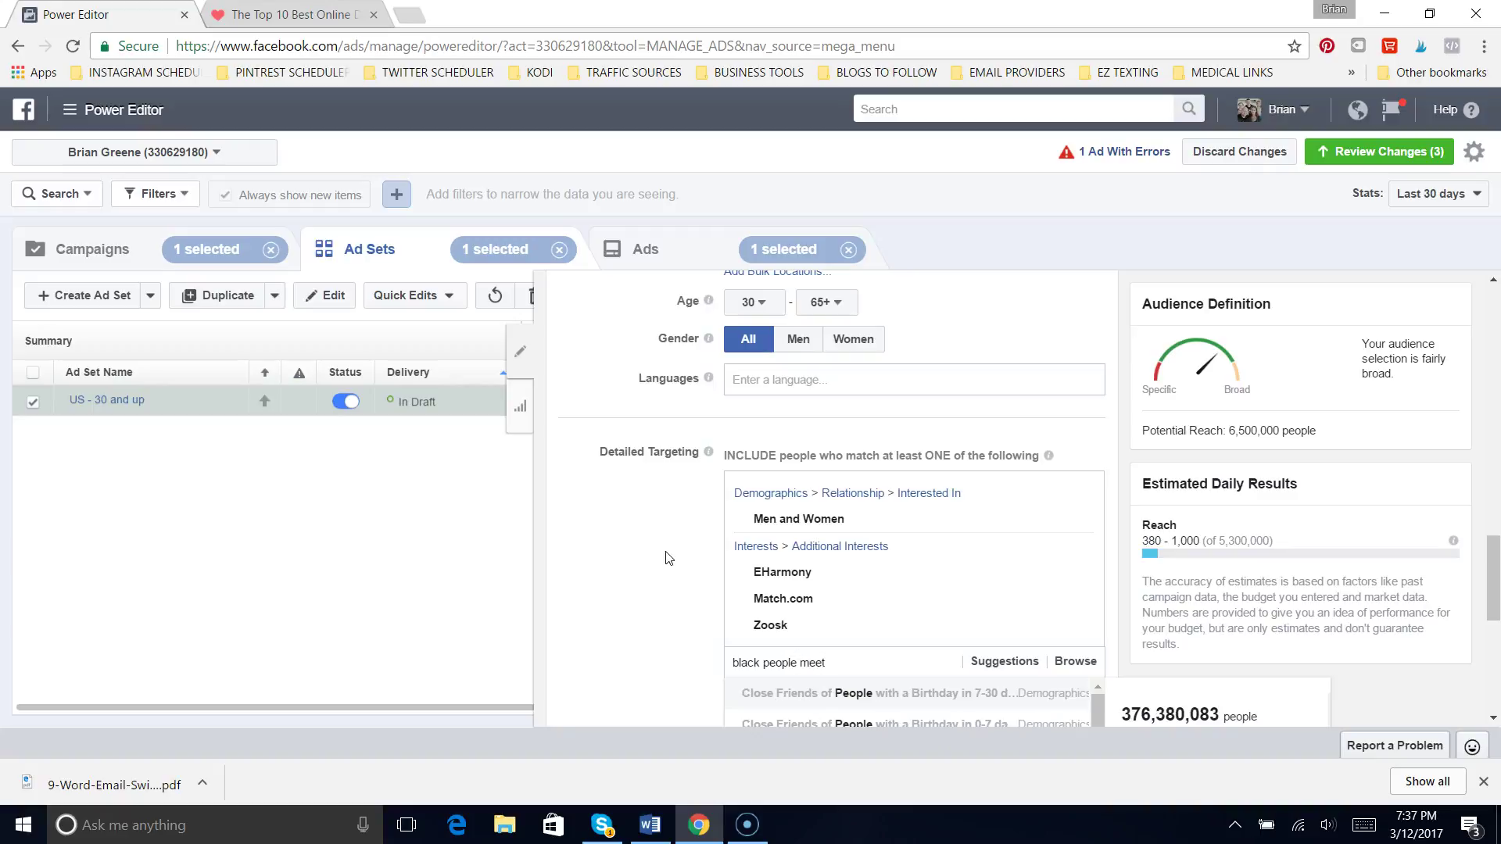
{"action": "key", "text": "BackSpace"}
{"action": "key", "text": "BackSpace"}
{"action": "key", "text": "BackSpace"}
{"action": "key", "text": "BackSpace"}
{"action": "key", "text": "BackSpace"}
{"action": "key", "text": "BackSpace"}
{"action": "key", "text": "BackSpace"}
{"action": "key", "text": "BackSpace"}
{"action": "key", "text": "BackSpace"}
{"action": "key", "text": "BackSpace"}
{"action": "key", "text": "BackSpace"}
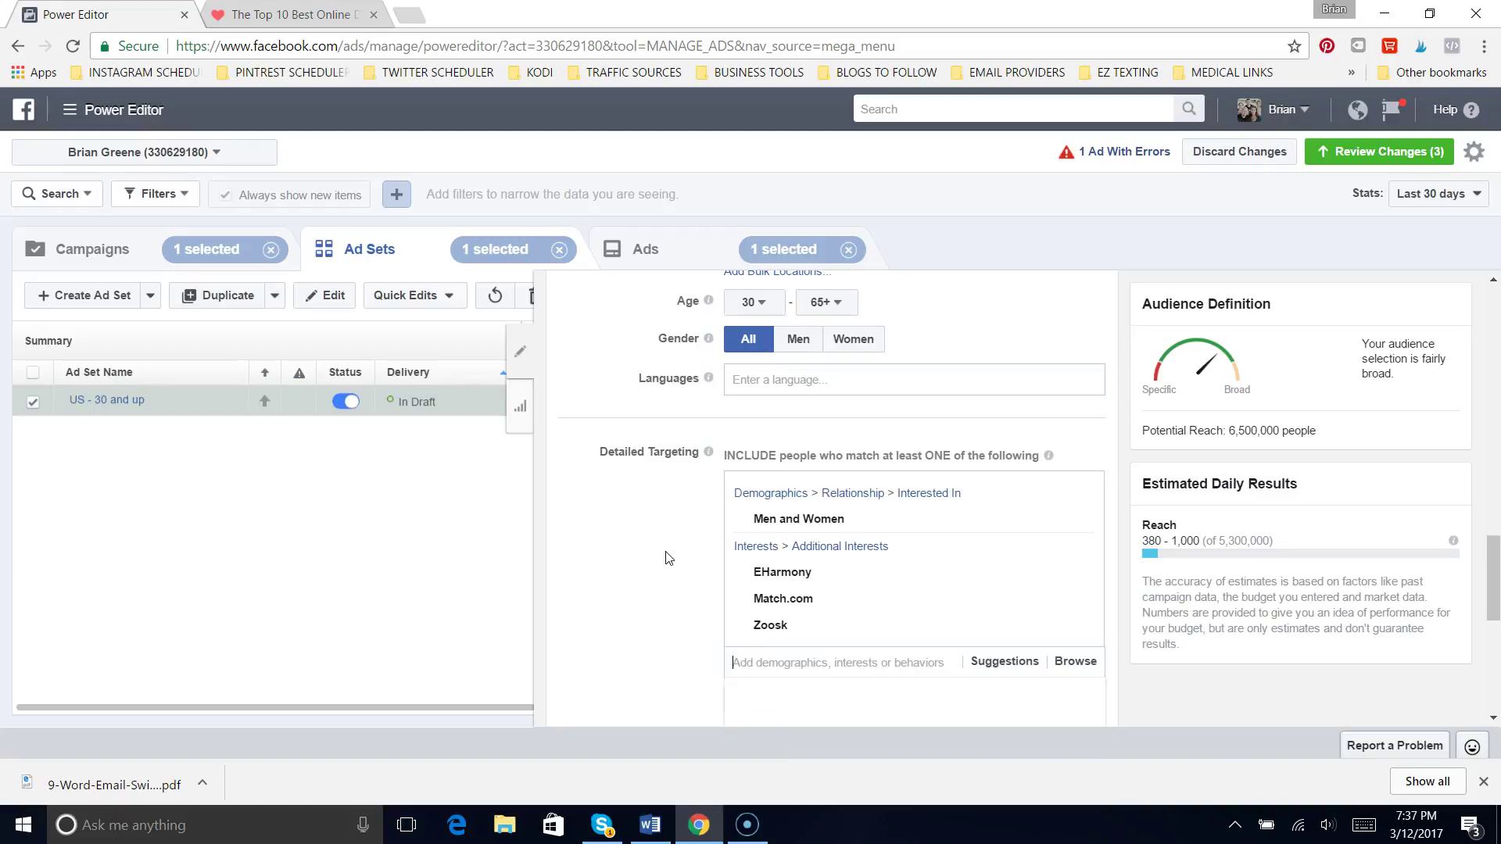
- Try a search for "night life" in the detailed targeting and abandon it without adding an interest
{"action": "mouse_move", "coordinate": [907, 513]}
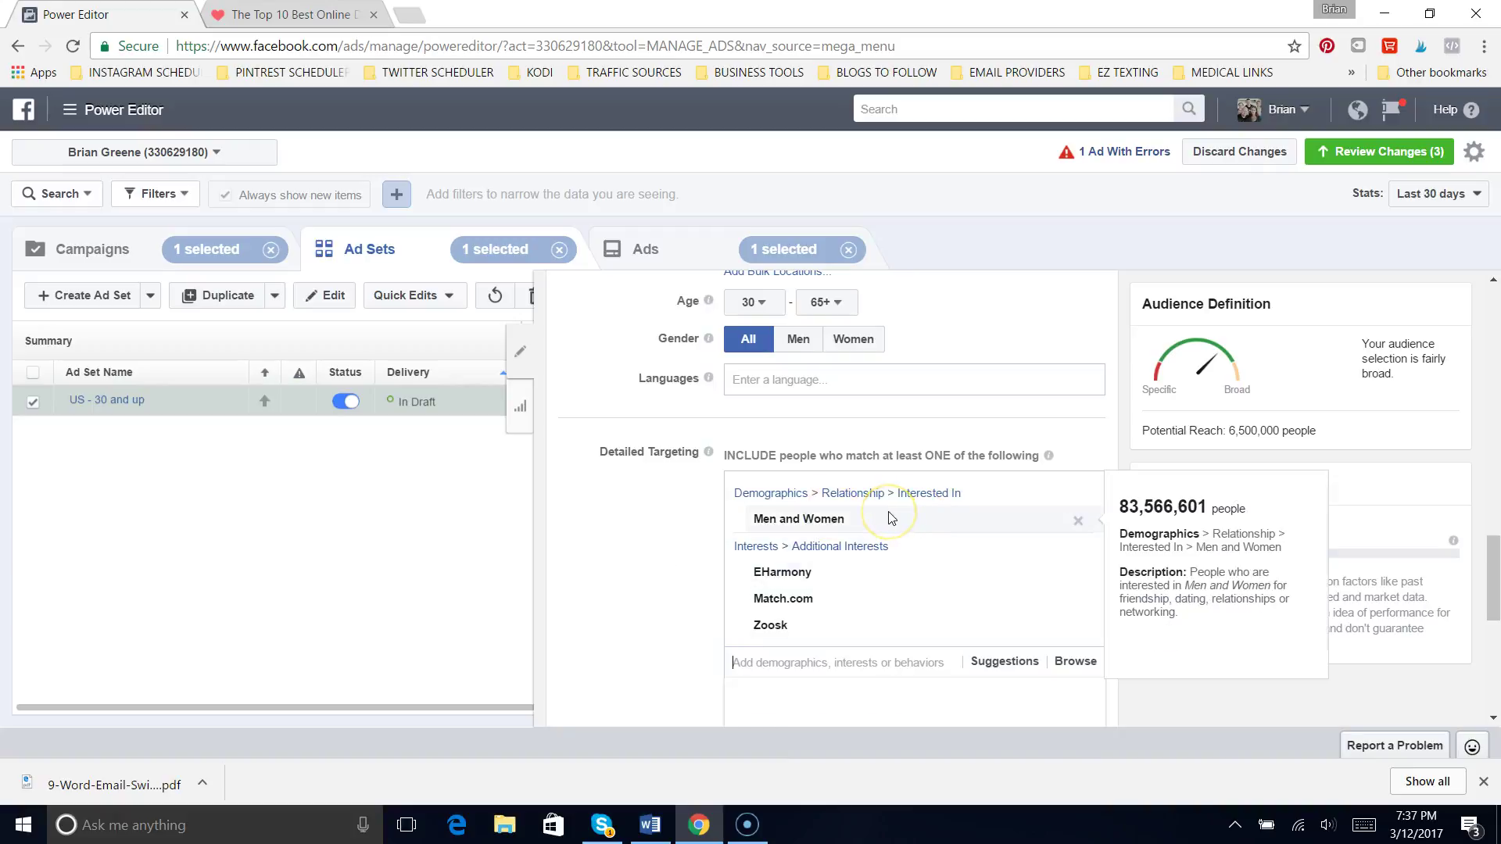
{"action": "left_click", "coordinate": [835, 576]}
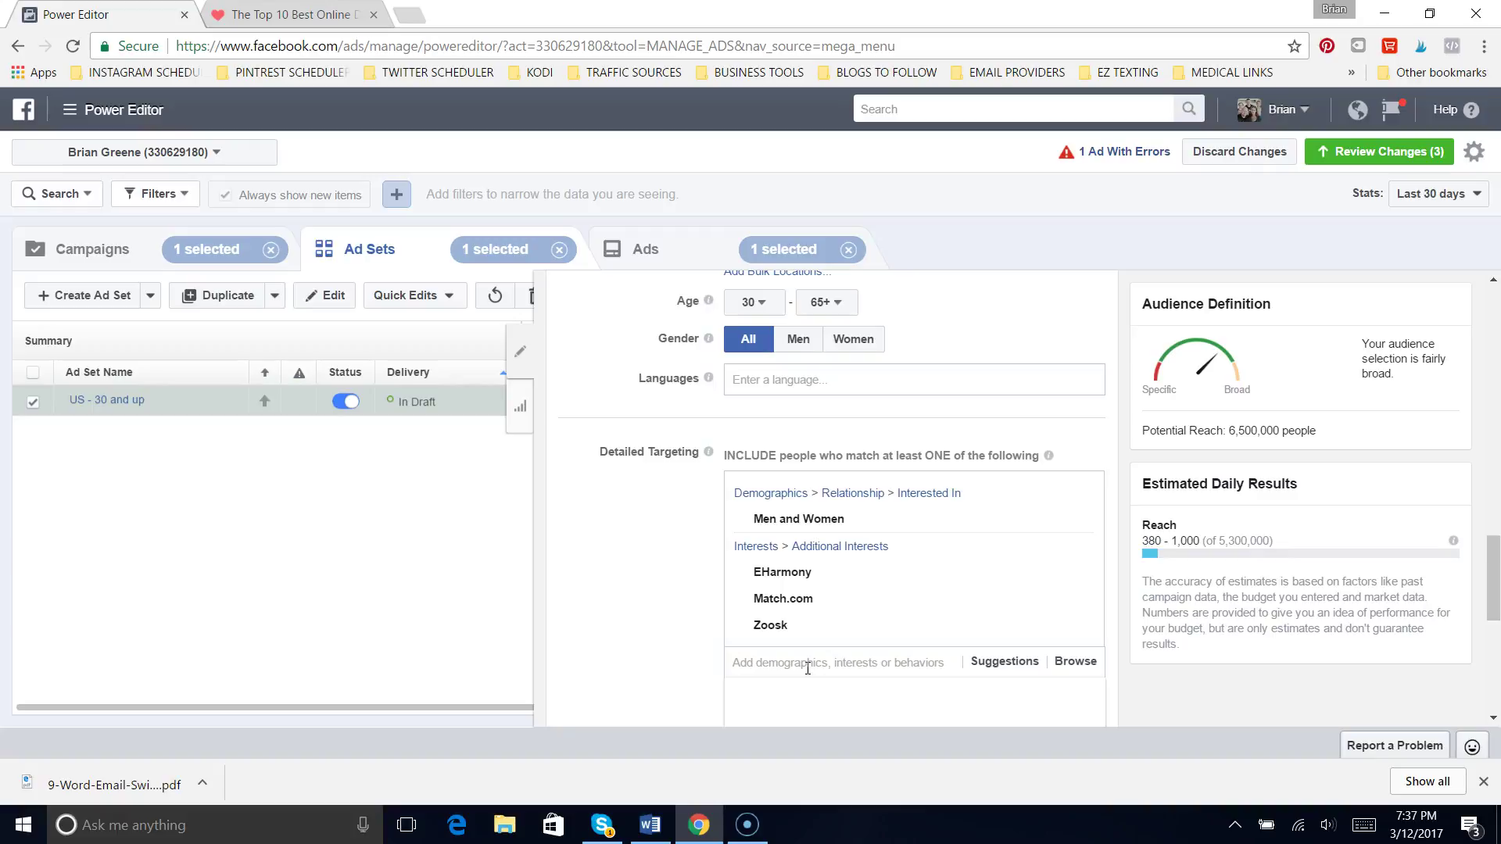
{"action": "left_click", "coordinate": [864, 663]}
{"action": "type", "text": "night life"}
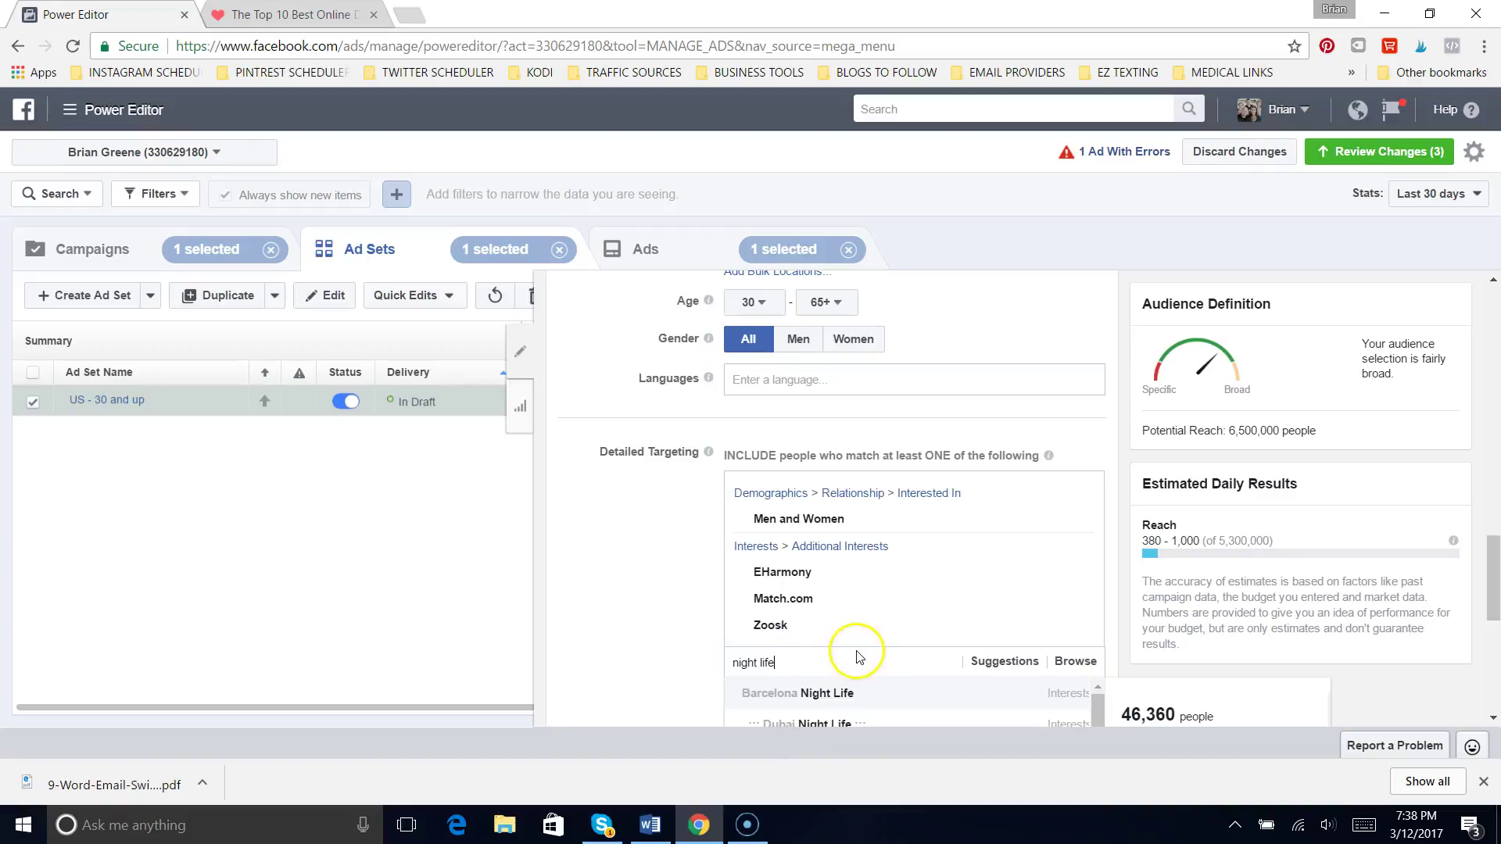
{"action": "left_click", "coordinate": [1493, 719]}
{"action": "left_click", "coordinate": [1493, 719]}
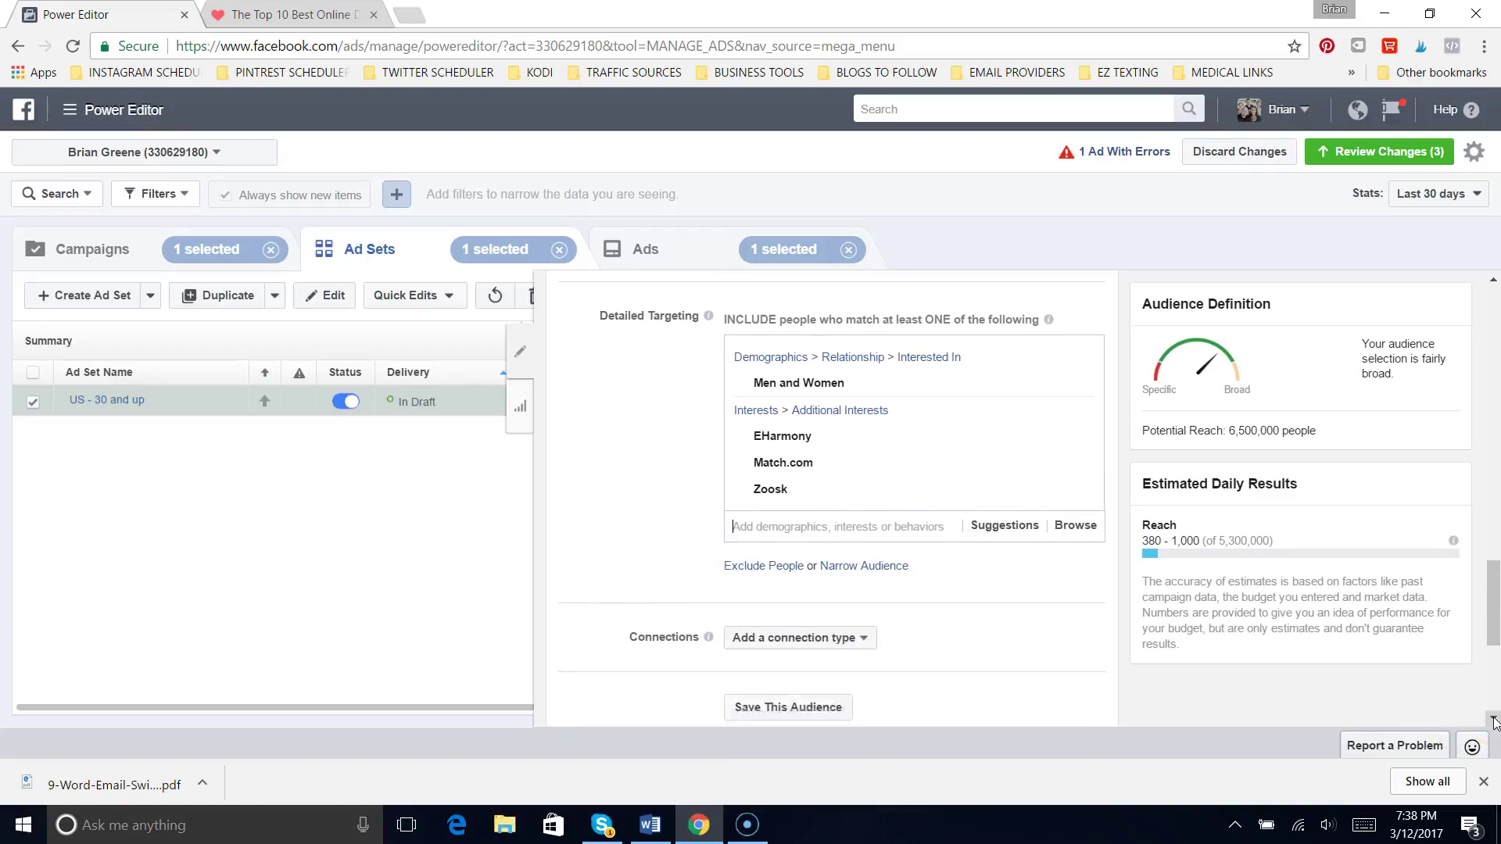
- Search the detailed targeting for "dating" and add the Online dating service interest
{"action": "left_click", "coordinate": [842, 504]}
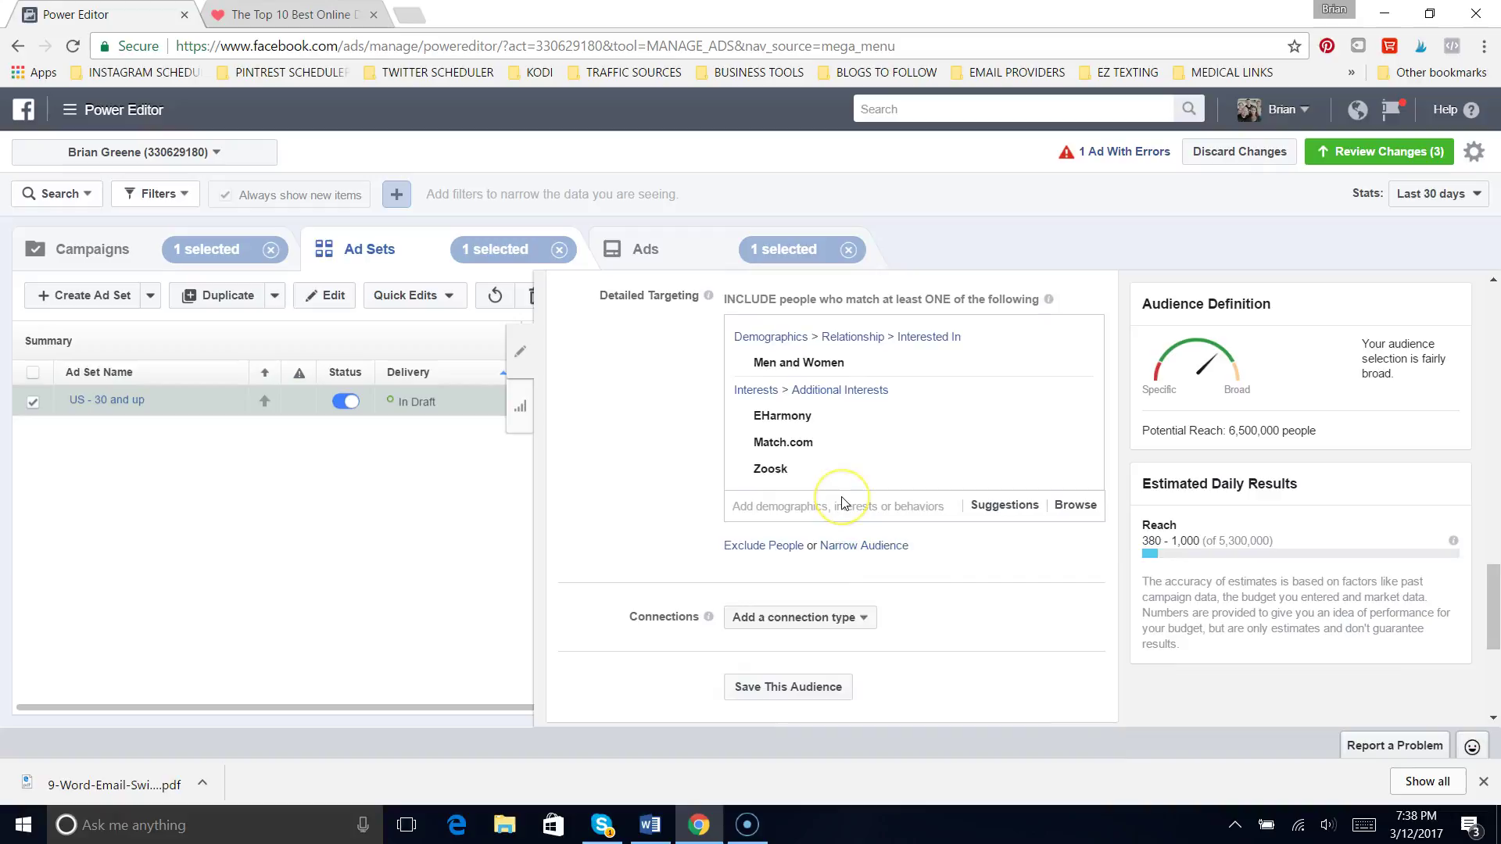
{"action": "type", "text": "dating"}
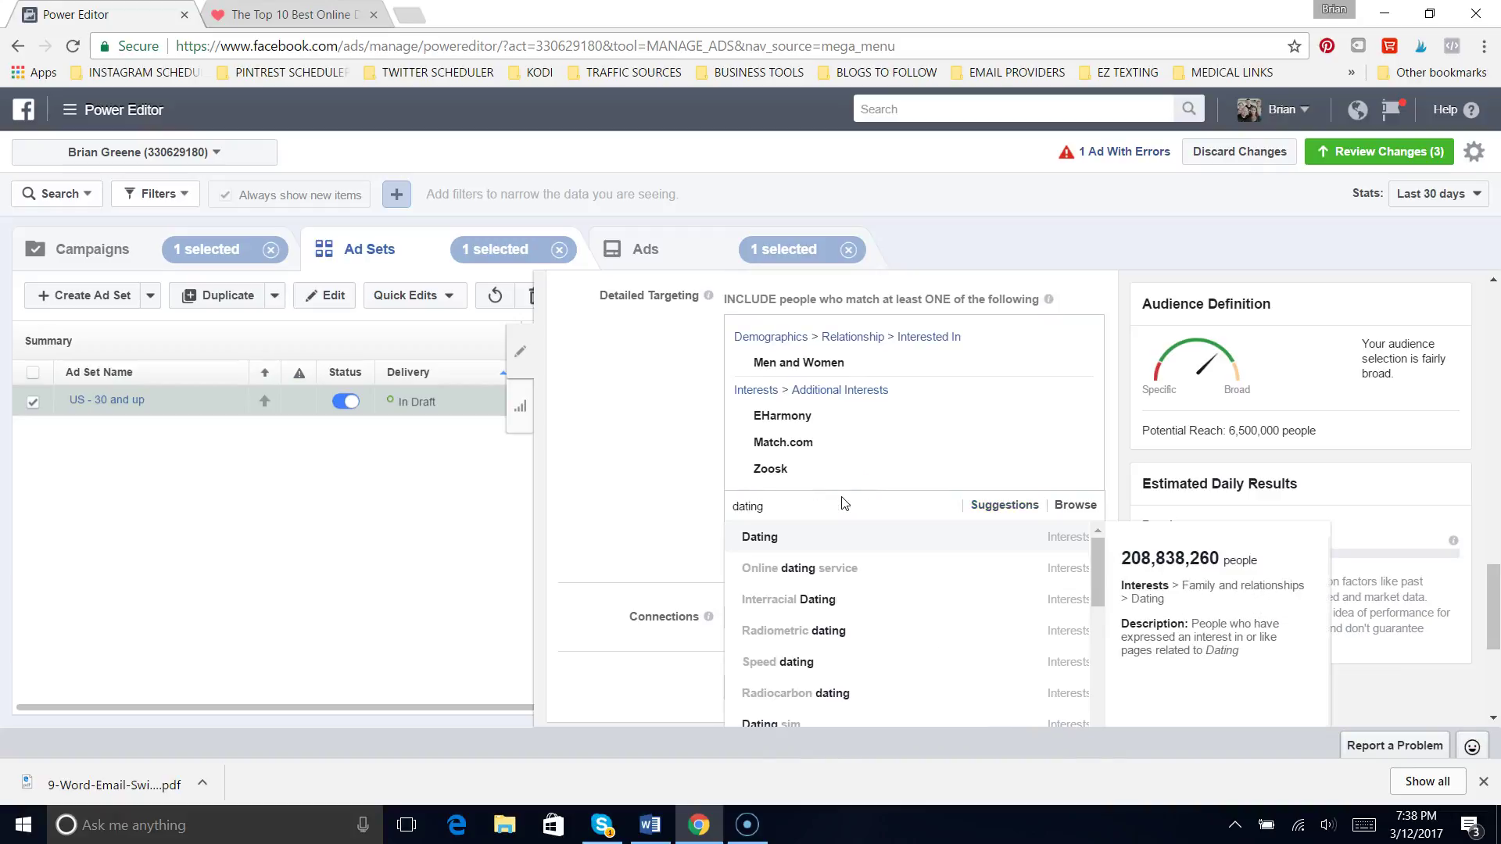
{"action": "left_click_drag", "start_coordinate": [844, 504], "coordinate": [826, 573]}
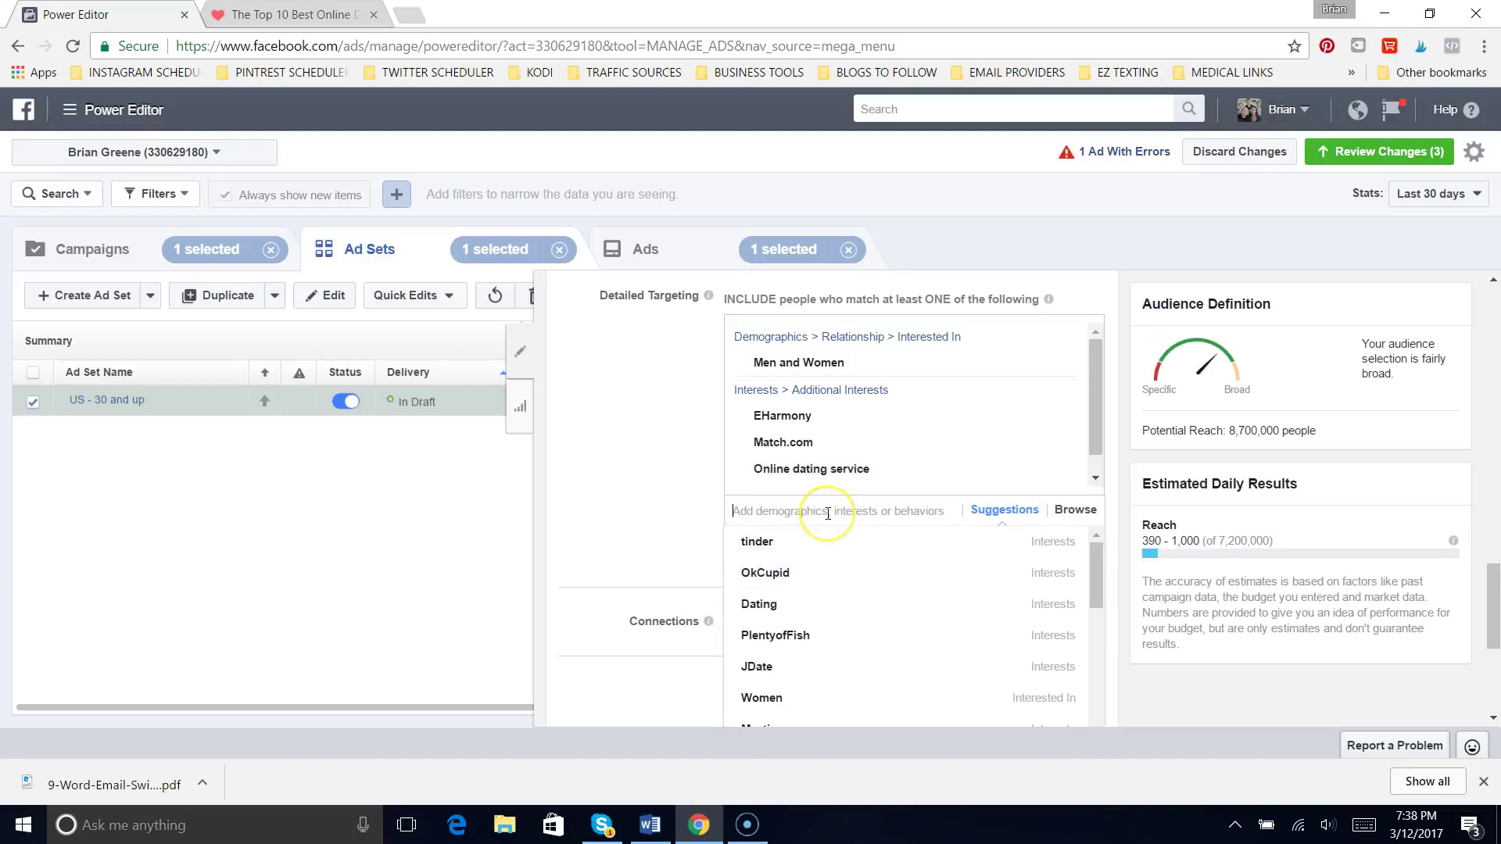
- Add the Single relationship status to the detailed targeting and review the included criteria
{"action": "type", "text": "single"}
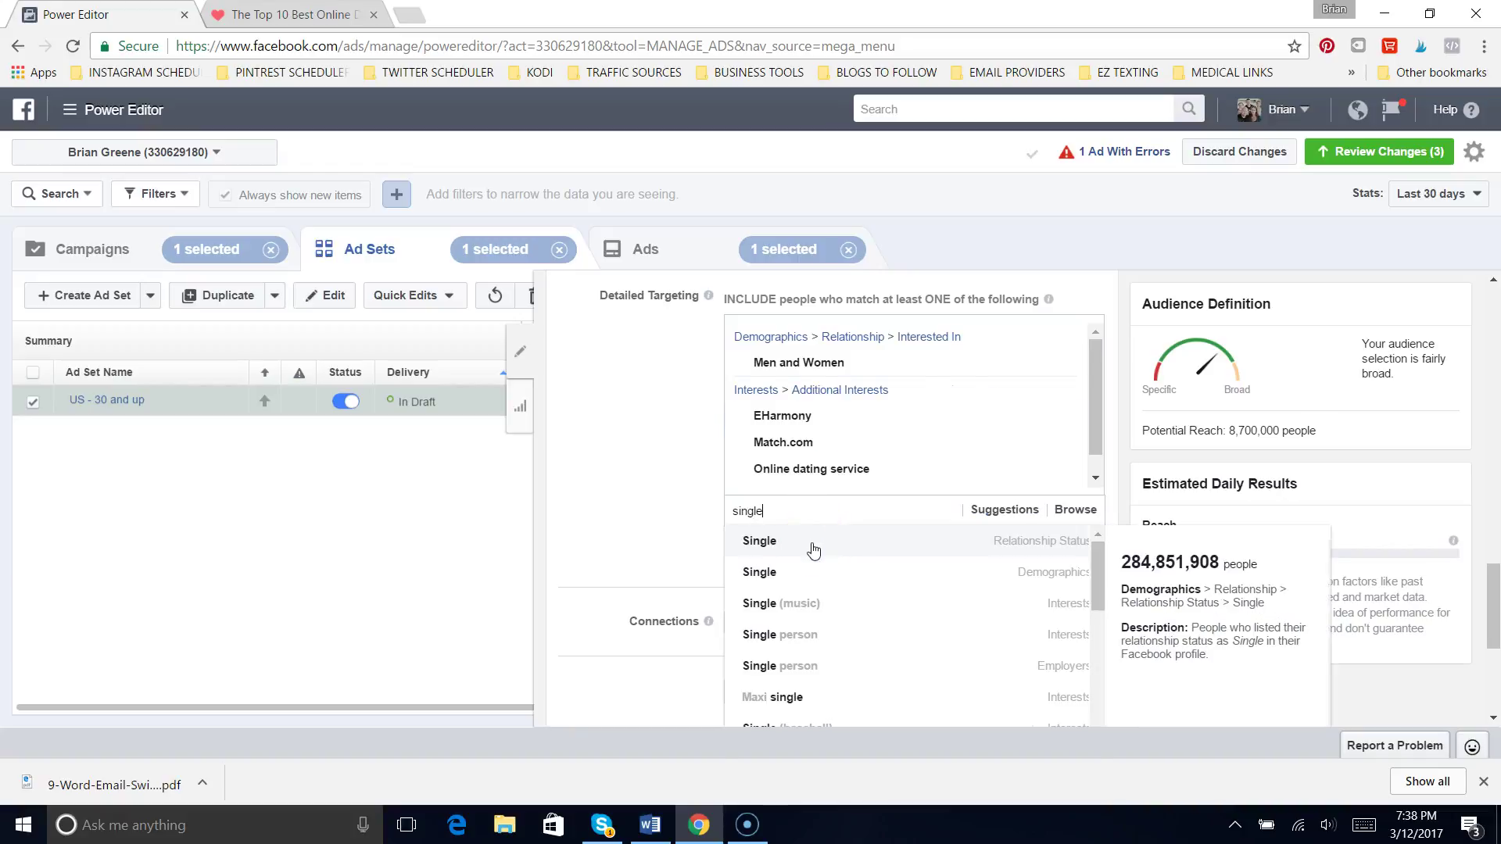
{"action": "left_click", "coordinate": [814, 550]}
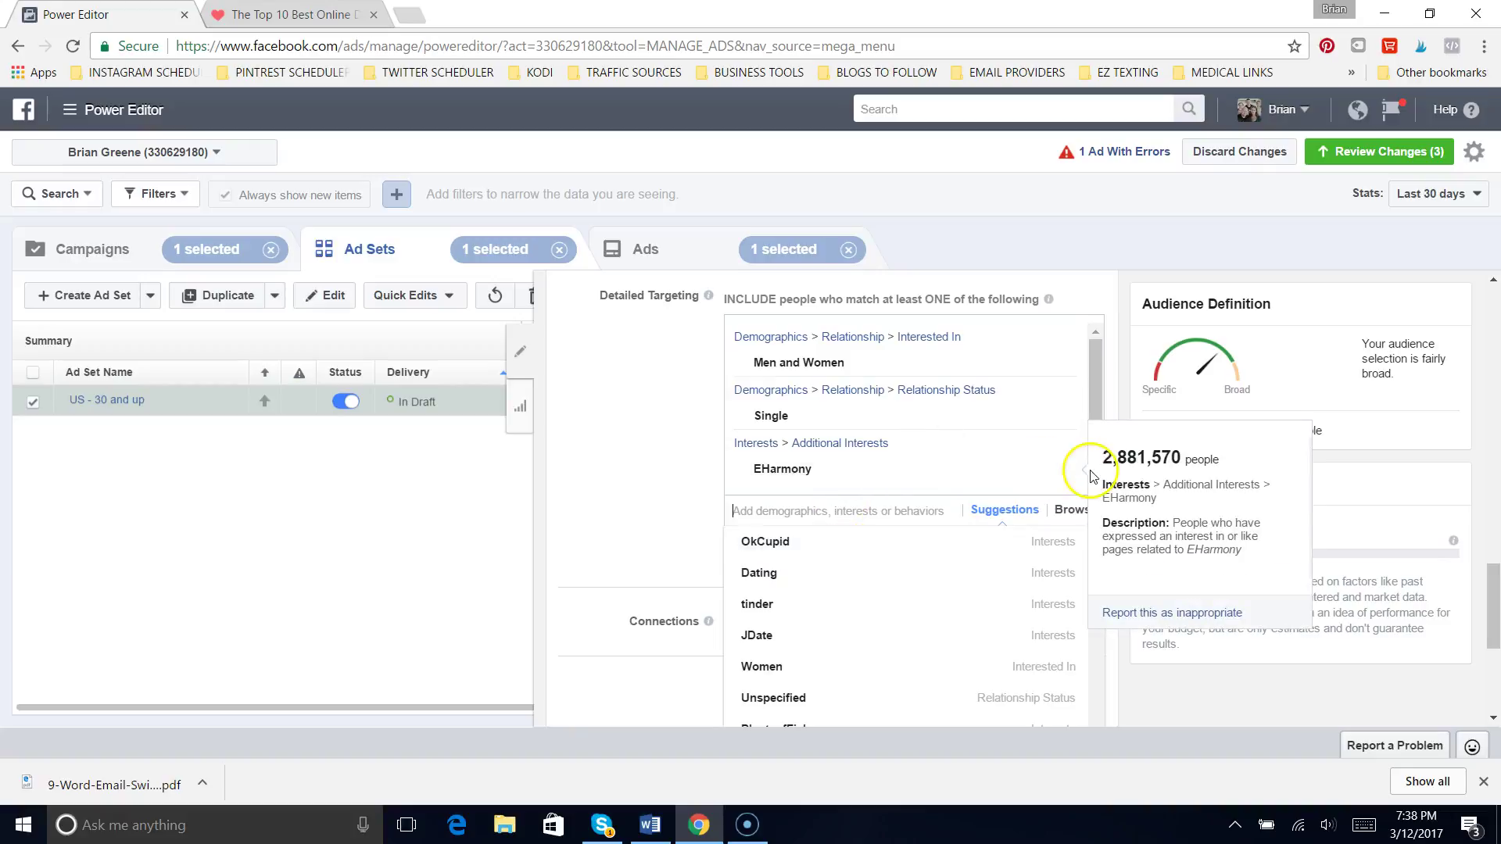
{"action": "mouse_move", "coordinate": [1097, 388]}
{"action": "left_mouse_down"}
{"action": "mouse_move", "coordinate": [1090, 423]}
{"action": "mouse_move", "coordinate": [1090, 336]}
{"action": "mouse_move", "coordinate": [1088, 402]}
{"action": "left_mouse_up"}
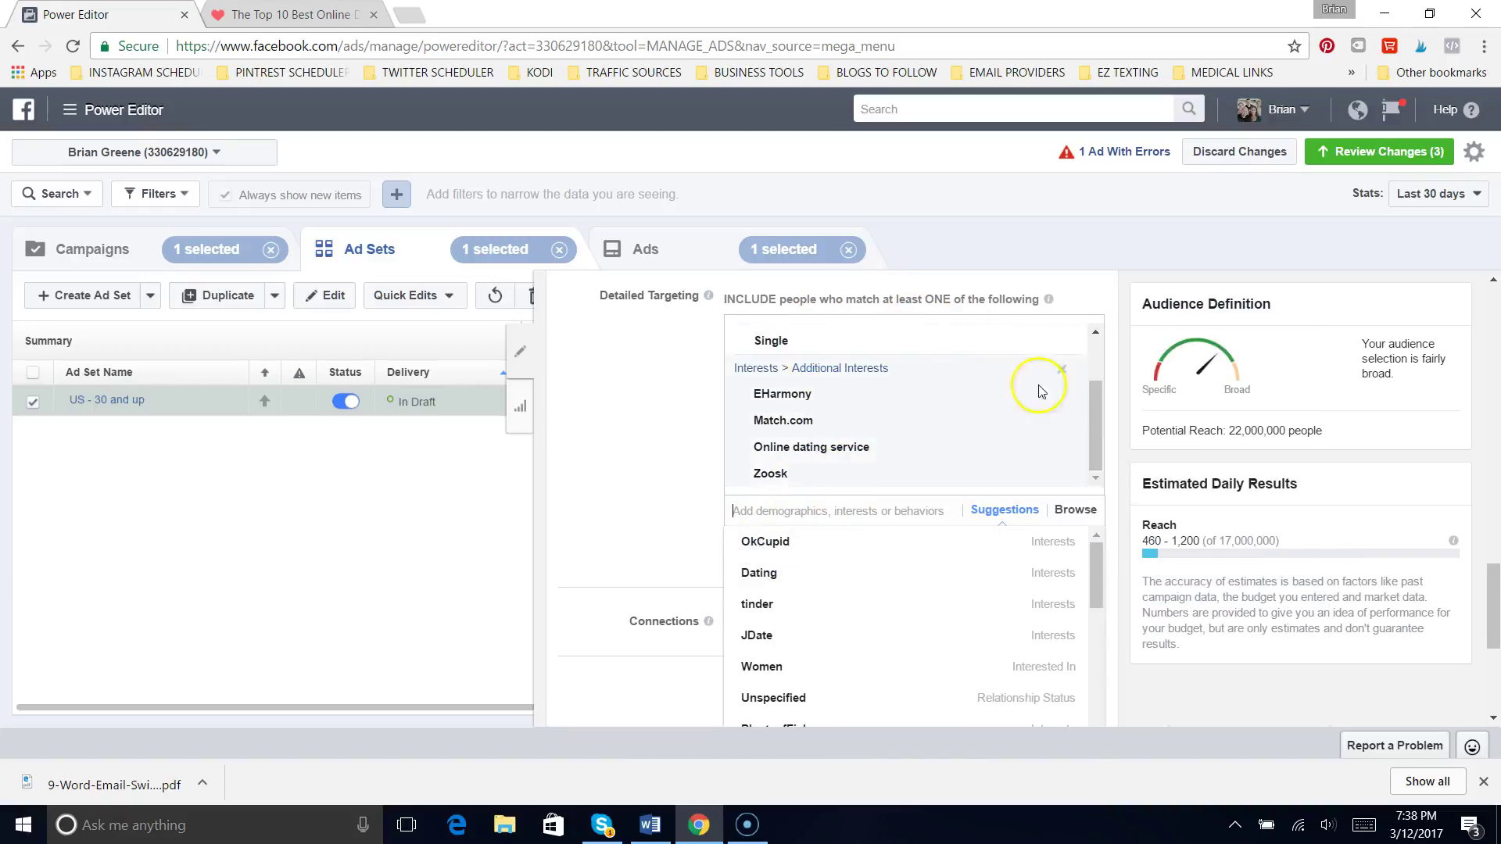
- Save the targeting as a reusable audience named "30 and up test"
{"action": "left_click_drag", "start_coordinate": [1495, 588], "coordinate": [1492, 609]}
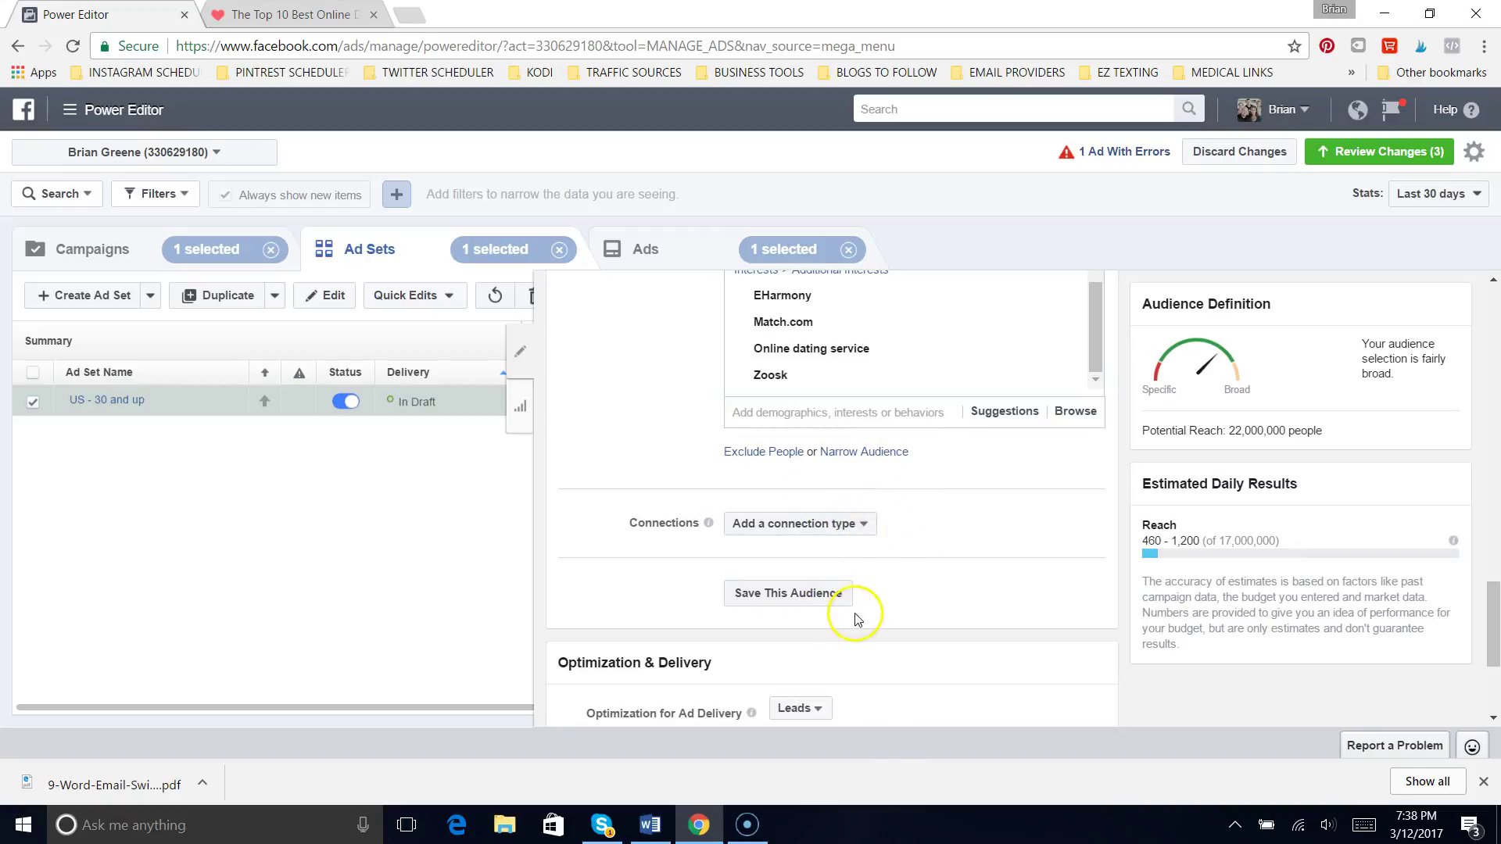
{"action": "left_click", "coordinate": [830, 597]}
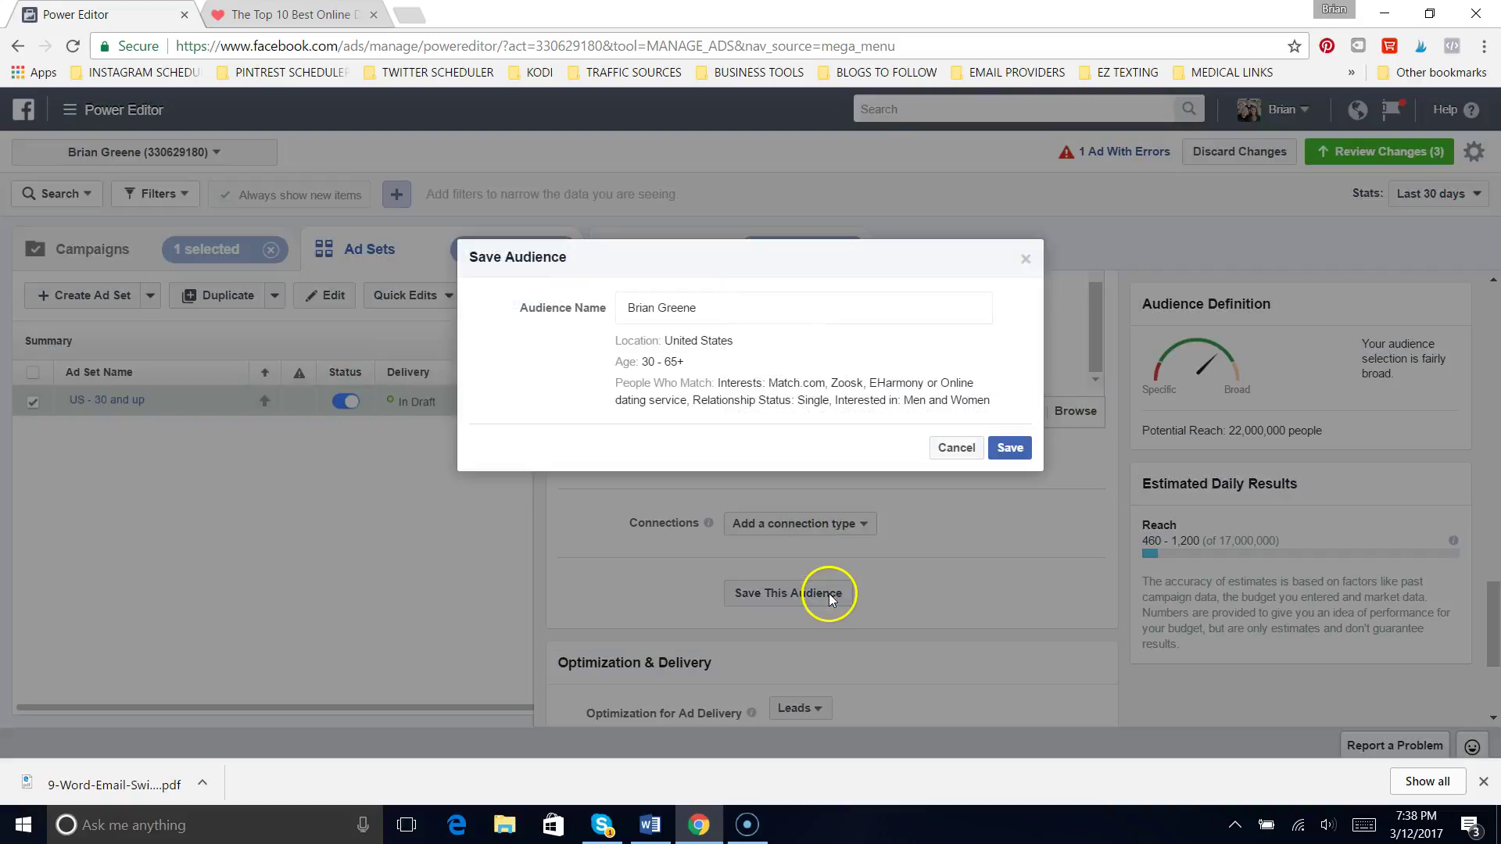
{"action": "left_click", "coordinate": [744, 313]}
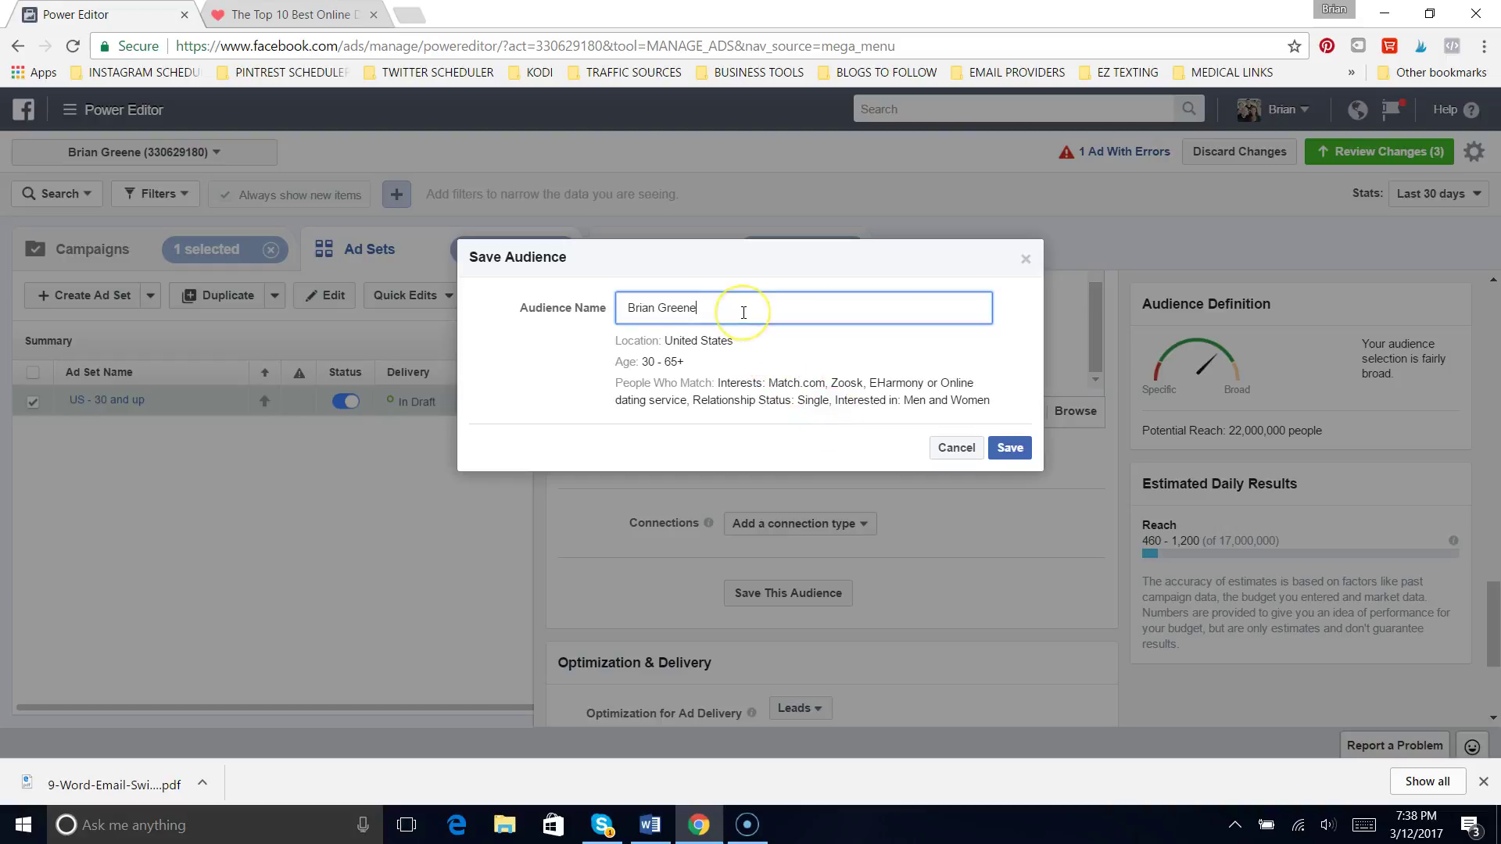
{"action": "key", "text": "BackSpace"}
{"action": "key", "text": "BackSpace"}
{"action": "key", "text": "BackSpace"}
{"action": "key", "text": "BackSpace"}
{"action": "key", "text": "BackSpace"}
{"action": "key", "text": "BackSpace"}
{"action": "key", "text": "BackSpace"}
{"action": "key", "text": "BackSpace"}
{"action": "key", "text": "BackSpace"}
{"action": "key", "text": "BackSpace"}
{"action": "key", "text": "BackSpace"}
{"action": "type", "text": "30 and up test"}
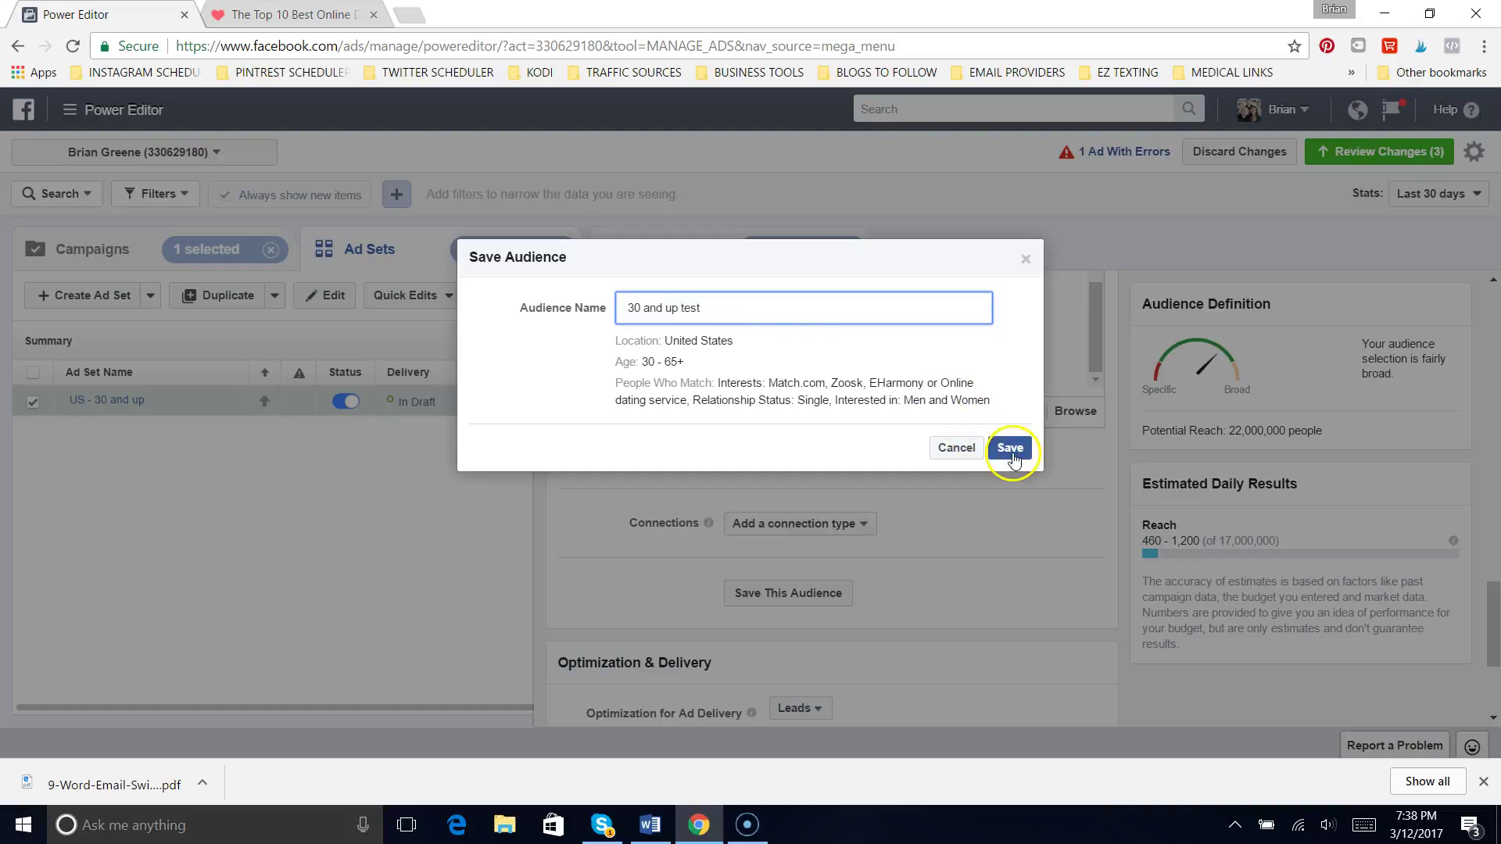
{"action": "left_click", "coordinate": [1009, 448]}
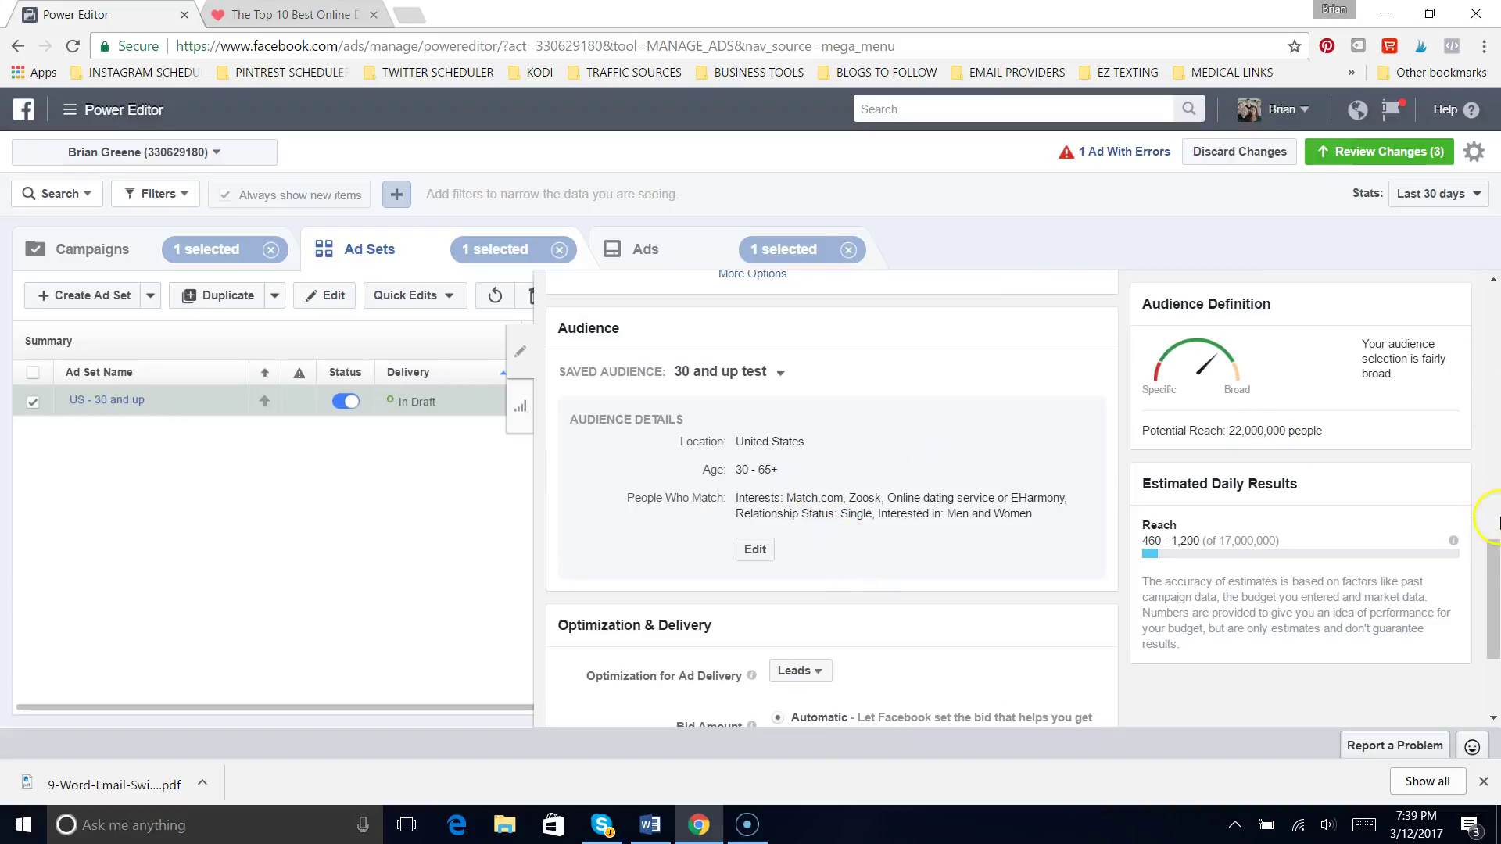
- Review the ad delivery optimization options and set a manual bid of $40.00 per result for the ad set
{"action": "left_click_drag", "start_coordinate": [1495, 560], "coordinate": [1484, 613]}
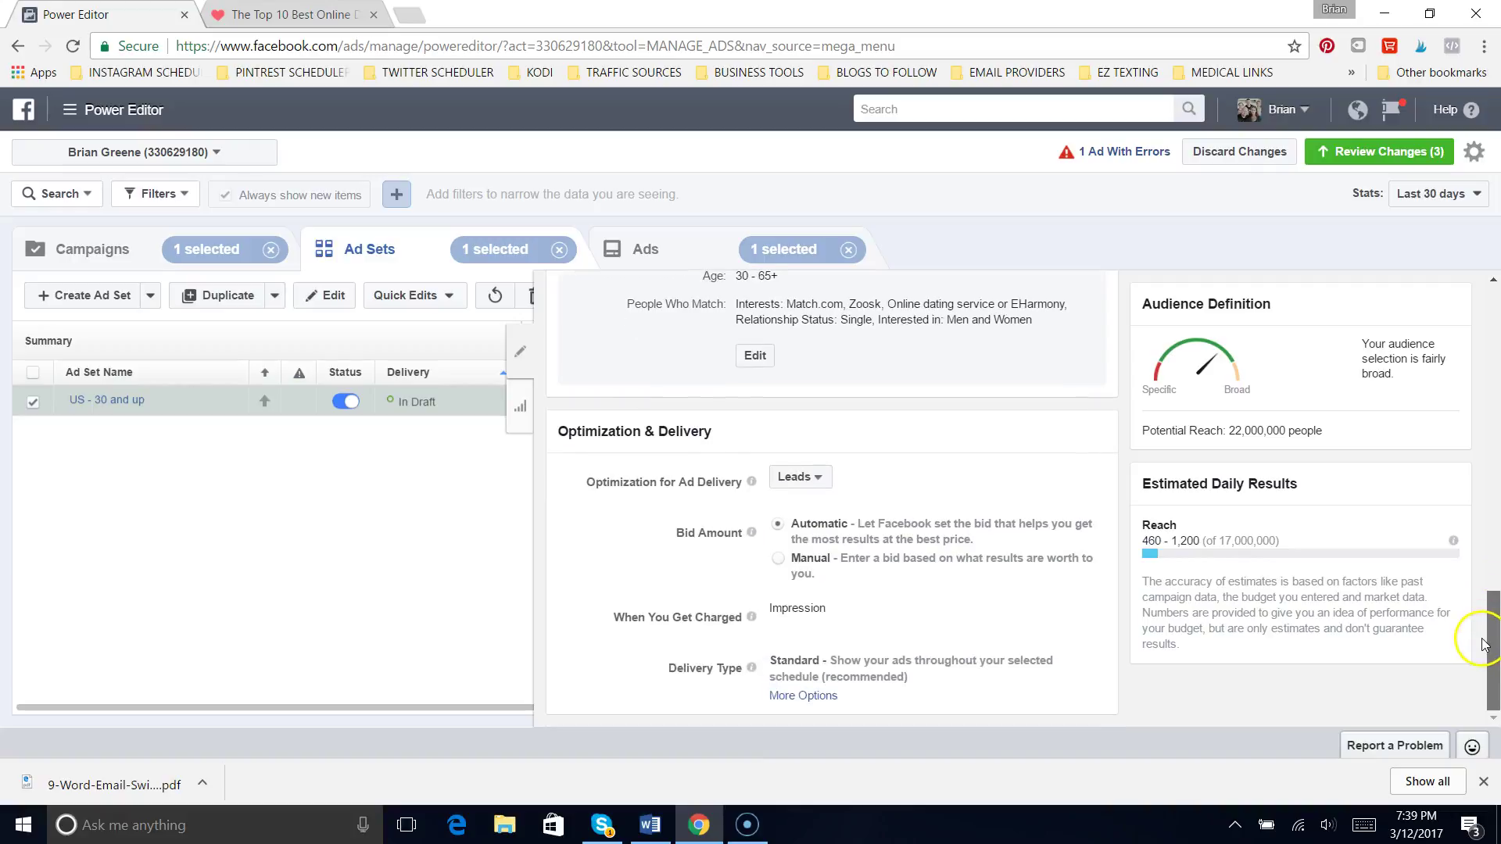
{"action": "left_click", "coordinate": [825, 482]}
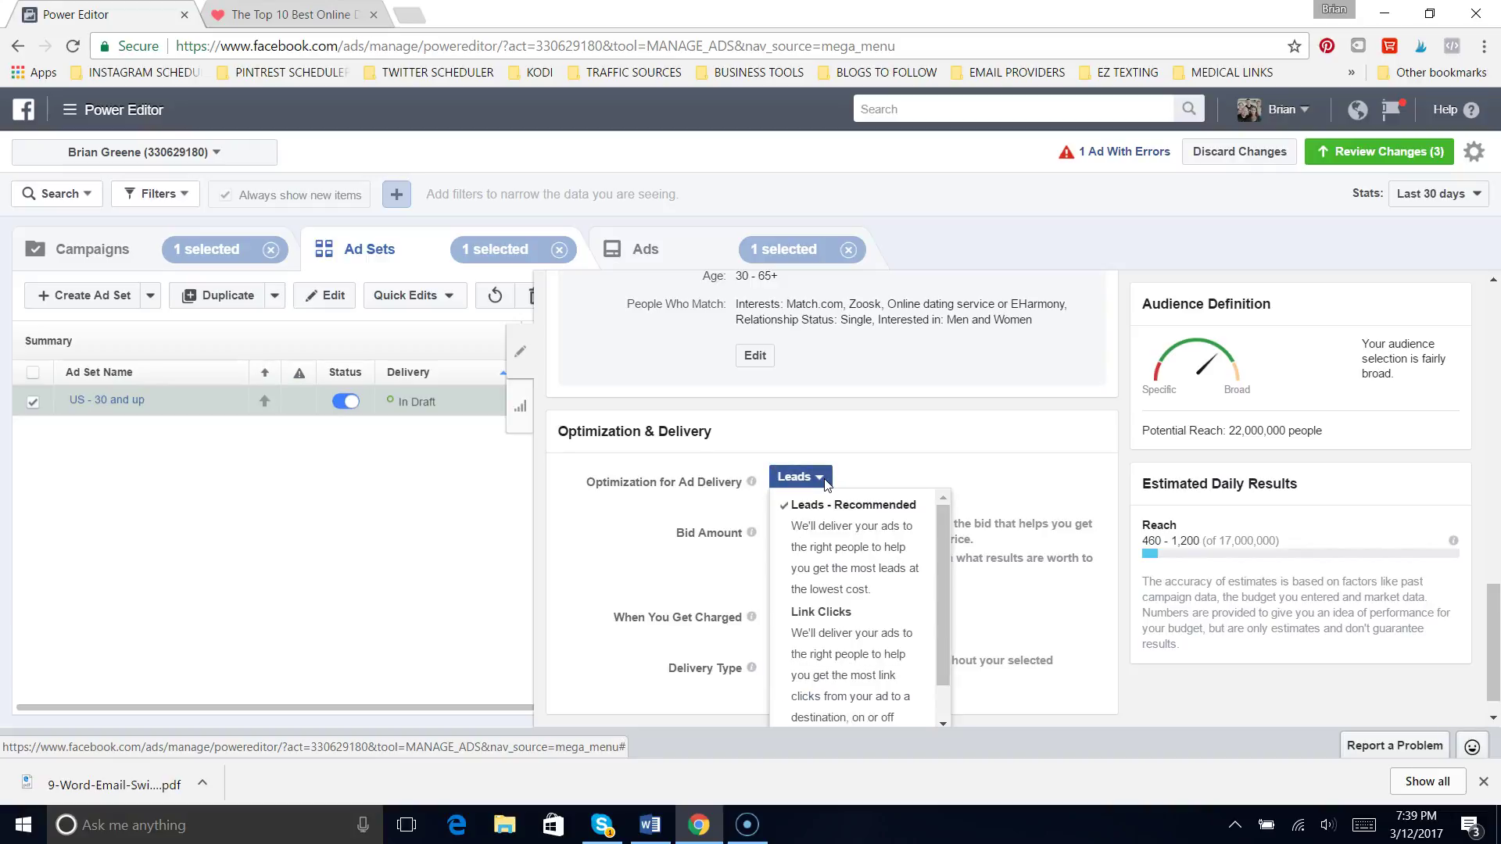
{"action": "left_click", "coordinate": [873, 470]}
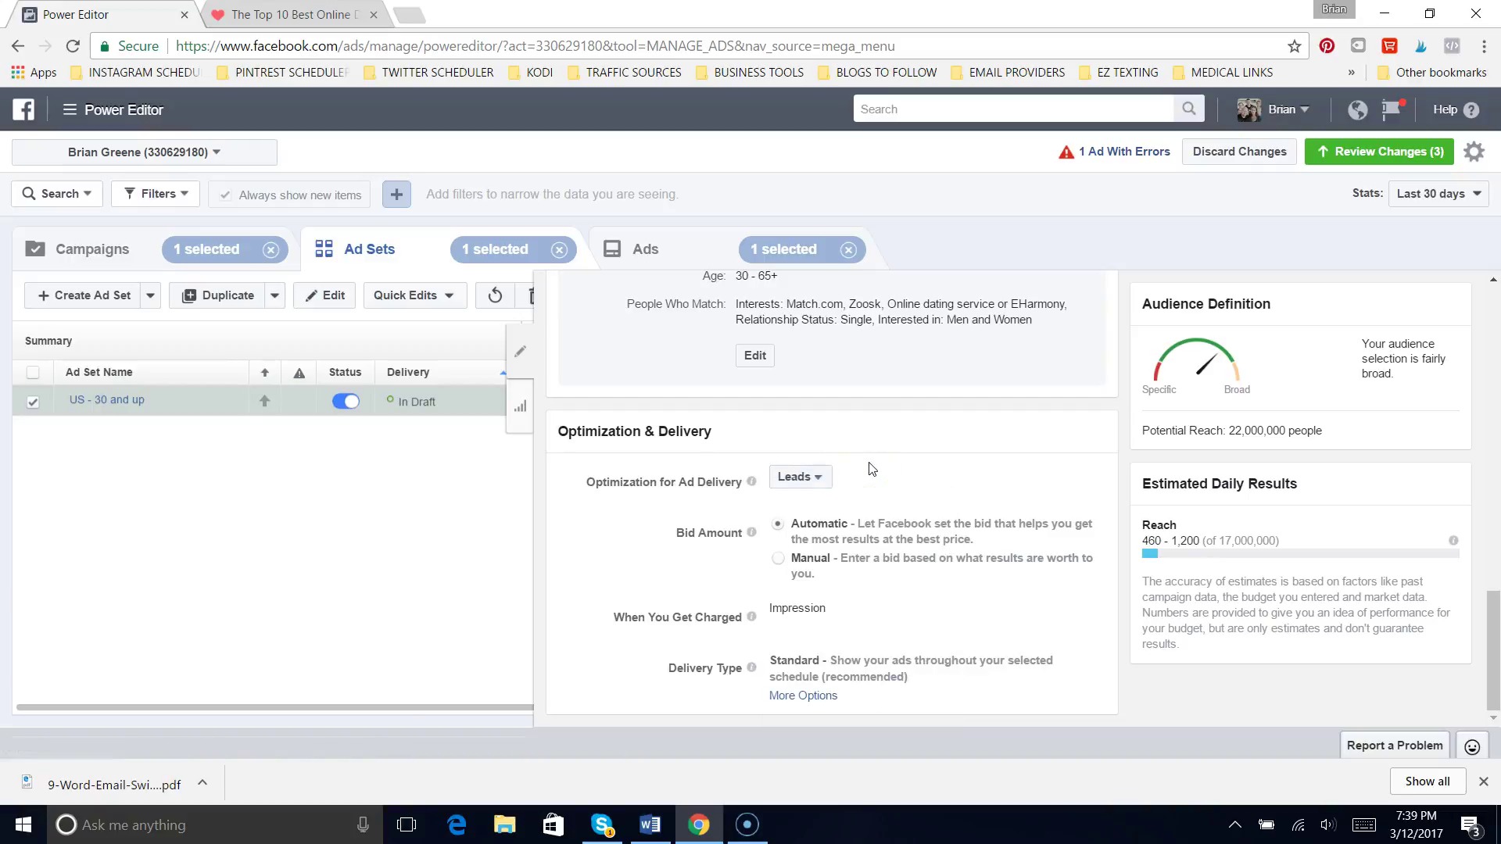
{"action": "left_click", "coordinate": [910, 487]}
{"action": "left_click", "coordinate": [778, 560]}
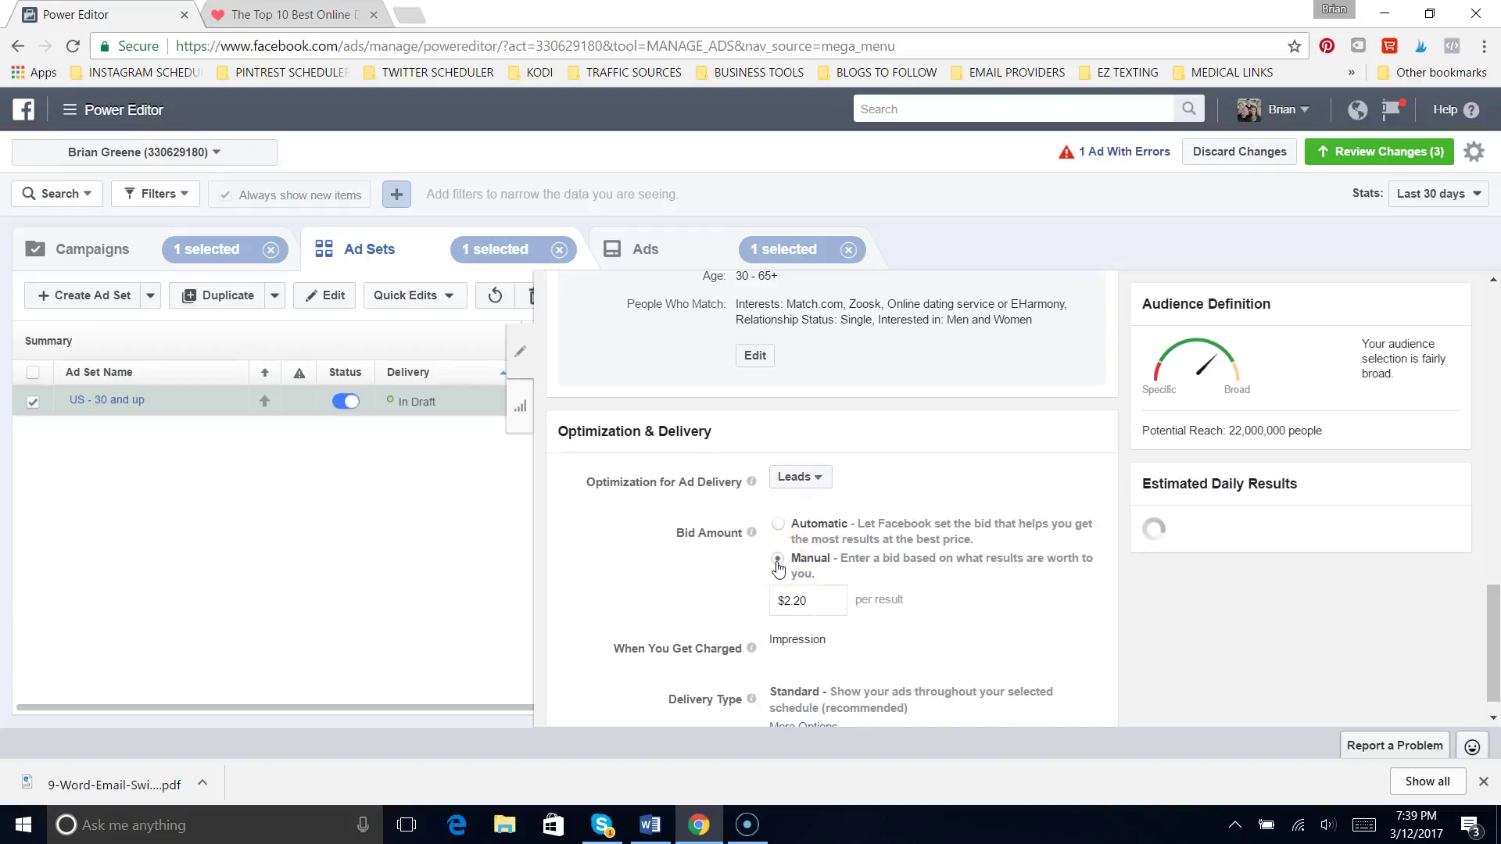
{"action": "left_click", "coordinate": [816, 603]}
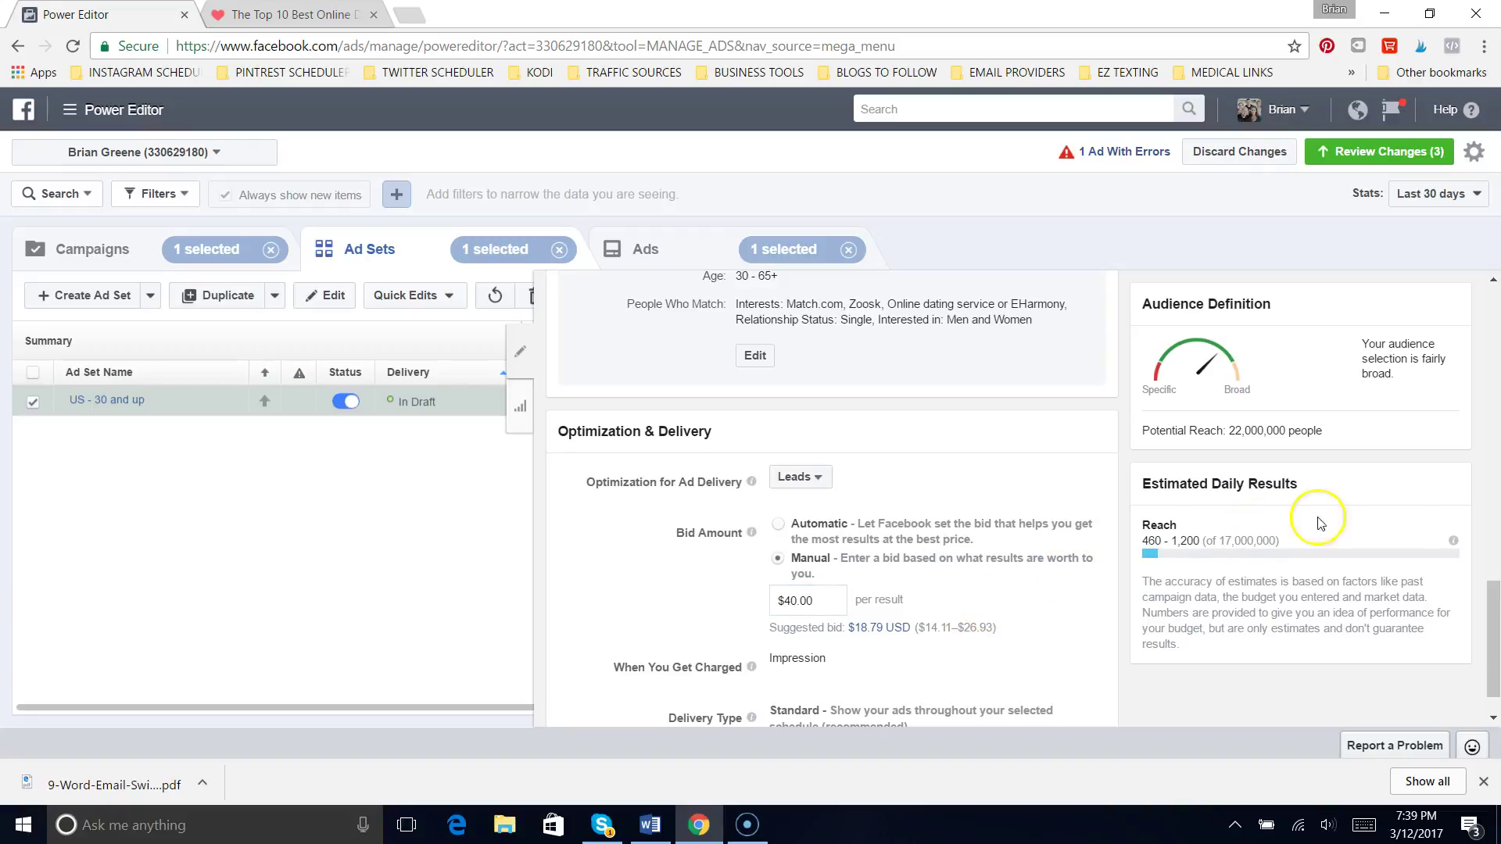
{"action": "left_click", "coordinate": [1493, 602]}
{"action": "left_click_drag", "start_coordinate": [1493, 602], "coordinate": [1493, 615]}
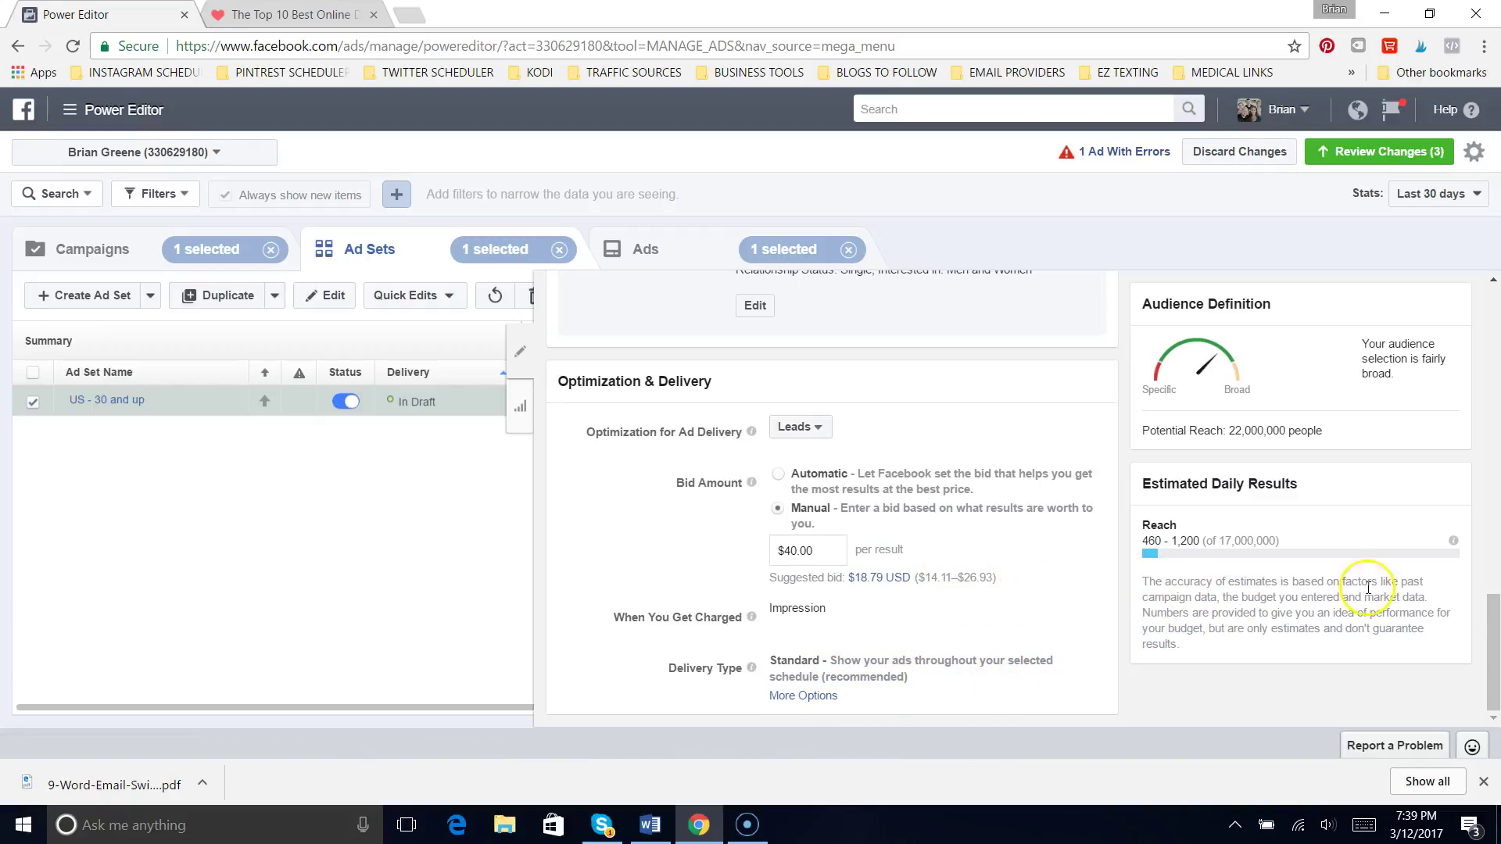
- Open the ad set's existing ad and start creating a lead form for it
{"action": "left_click_drag", "start_coordinate": [1493, 620], "coordinate": [1485, 280]}
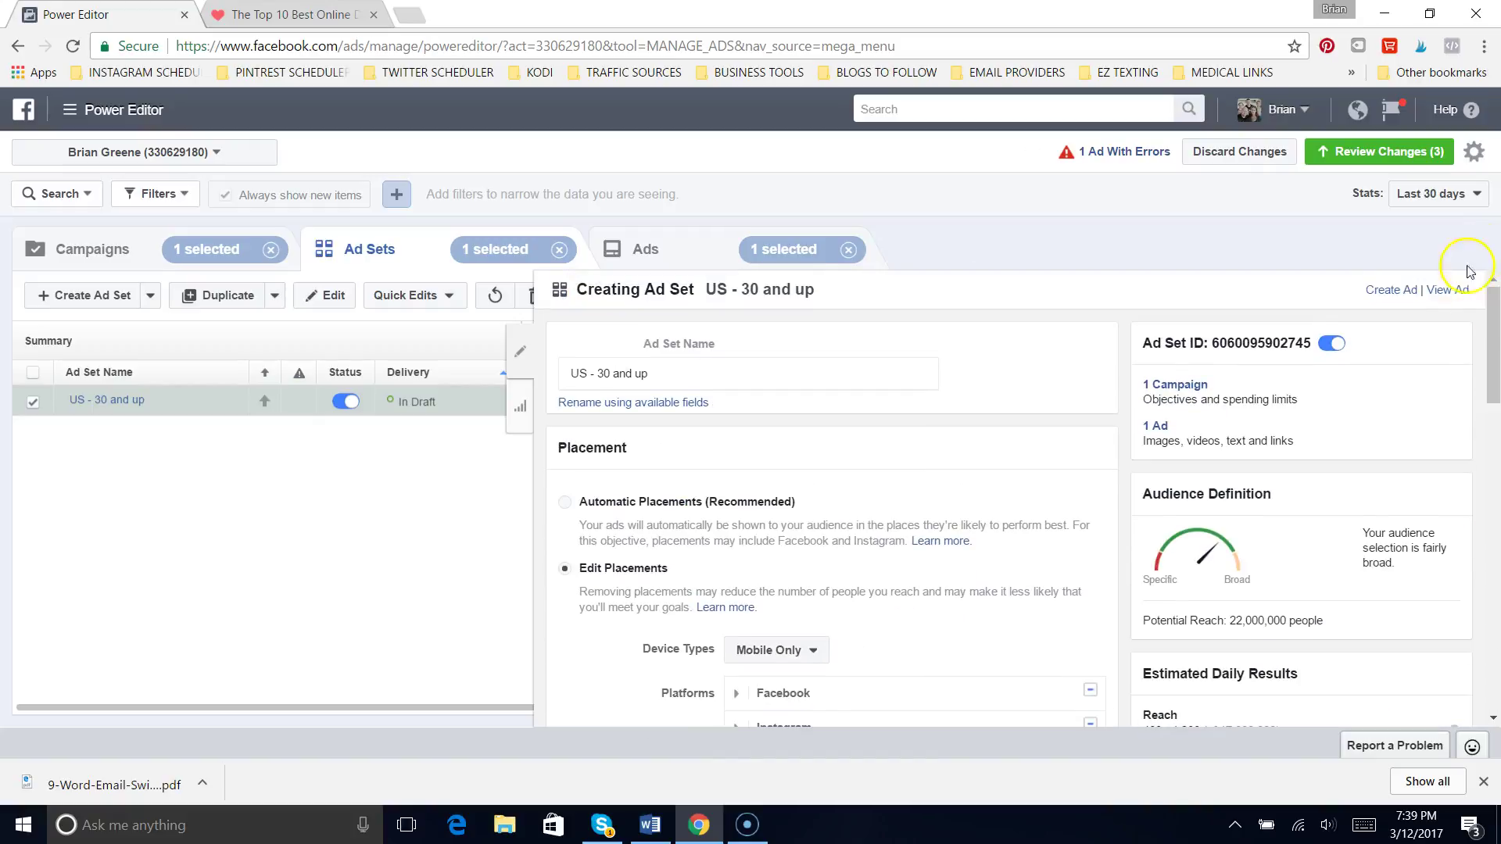
{"action": "mouse_move", "coordinate": [1492, 362]}
{"action": "left_mouse_down"}
{"action": "mouse_move", "coordinate": [1495, 680]}
{"action": "mouse_move", "coordinate": [1479, 346]}
{"action": "left_mouse_up"}
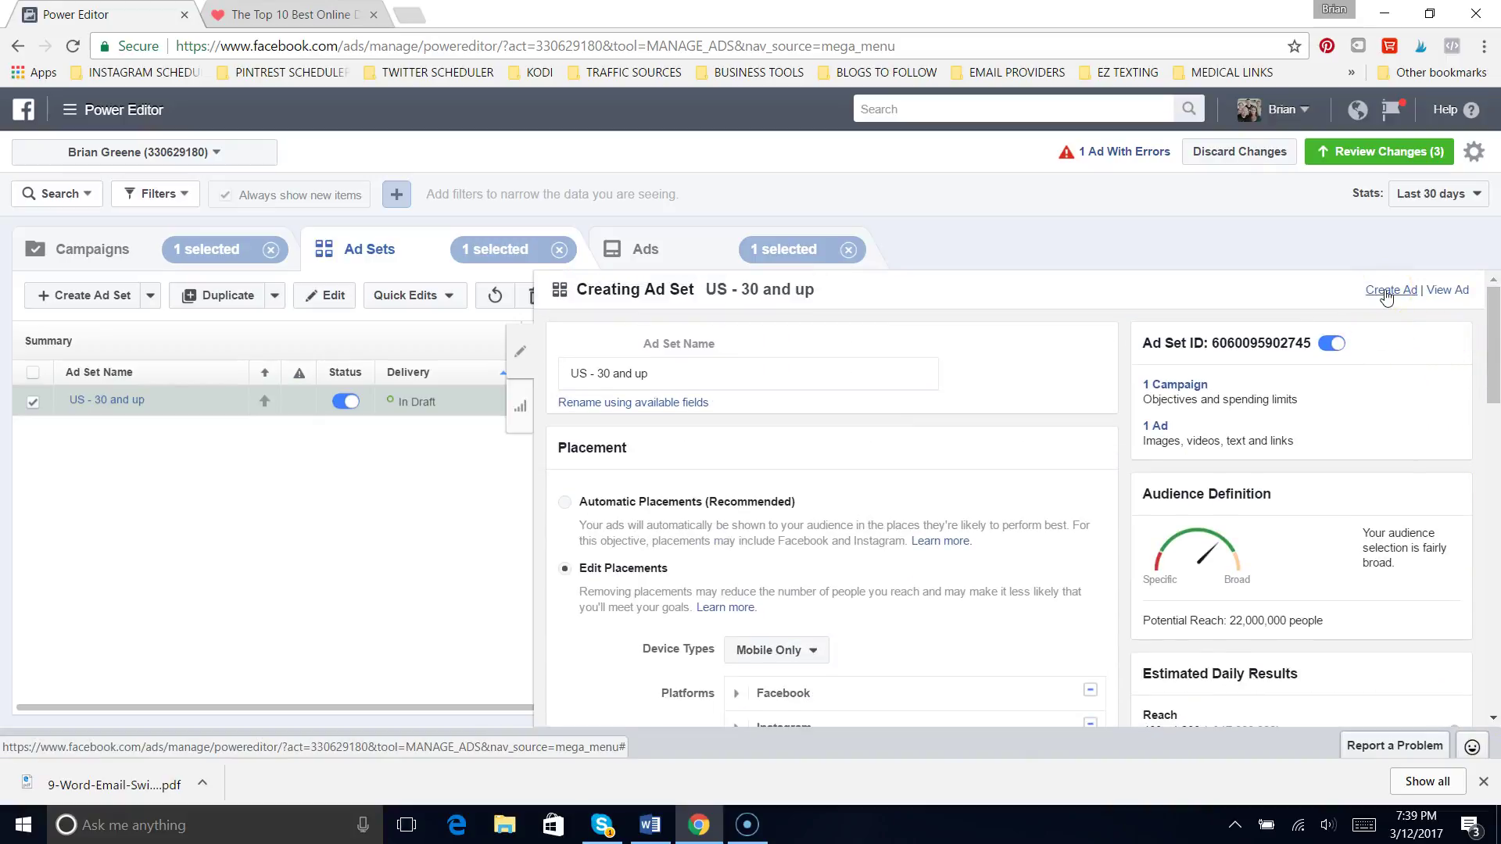
{"action": "left_click", "coordinate": [1163, 431]}
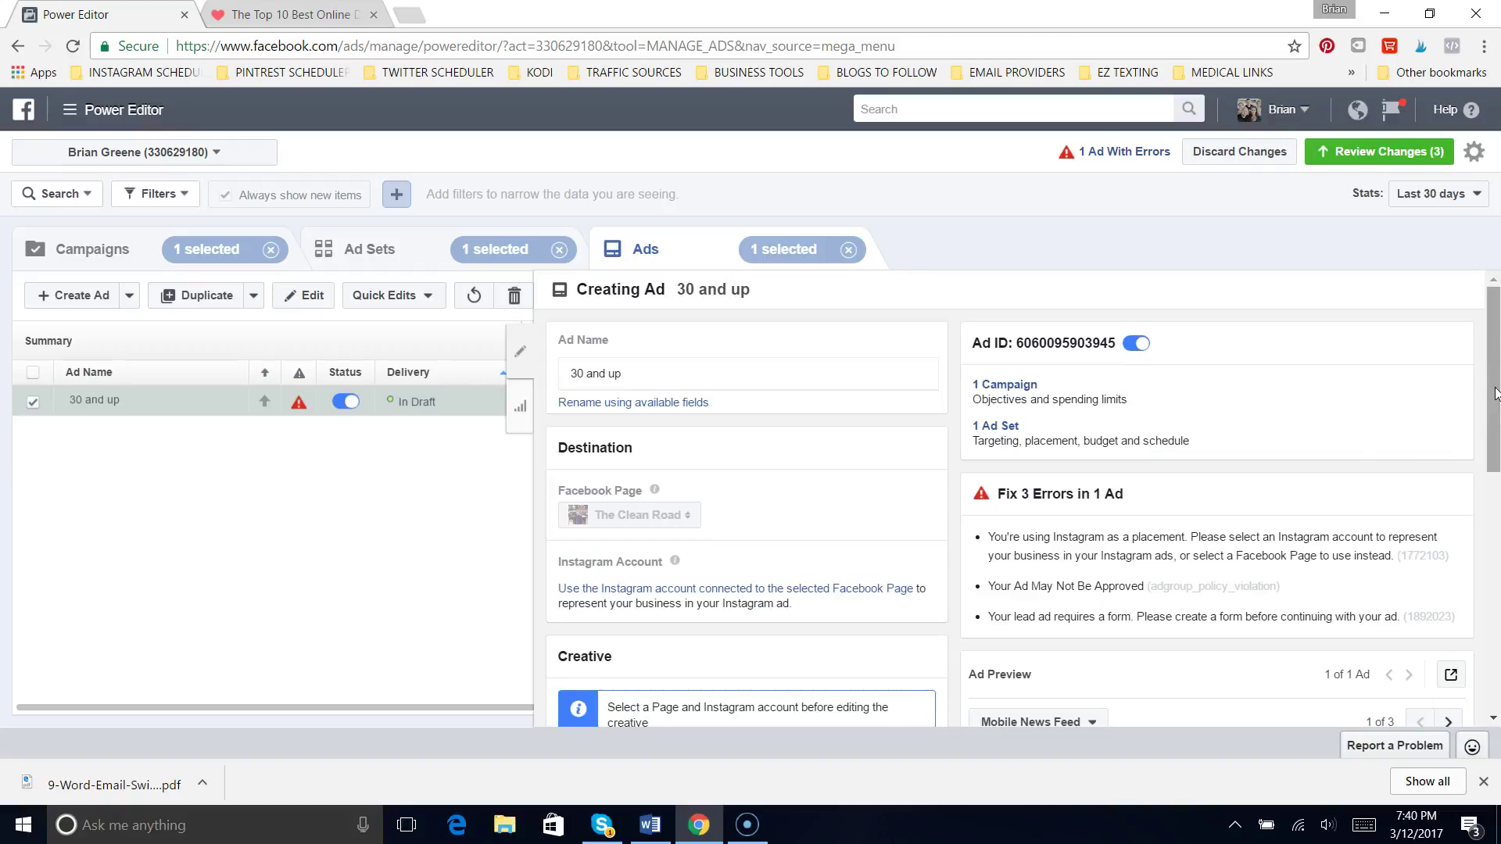
{"action": "left_click_drag", "start_coordinate": [1495, 393], "coordinate": [1474, 504]}
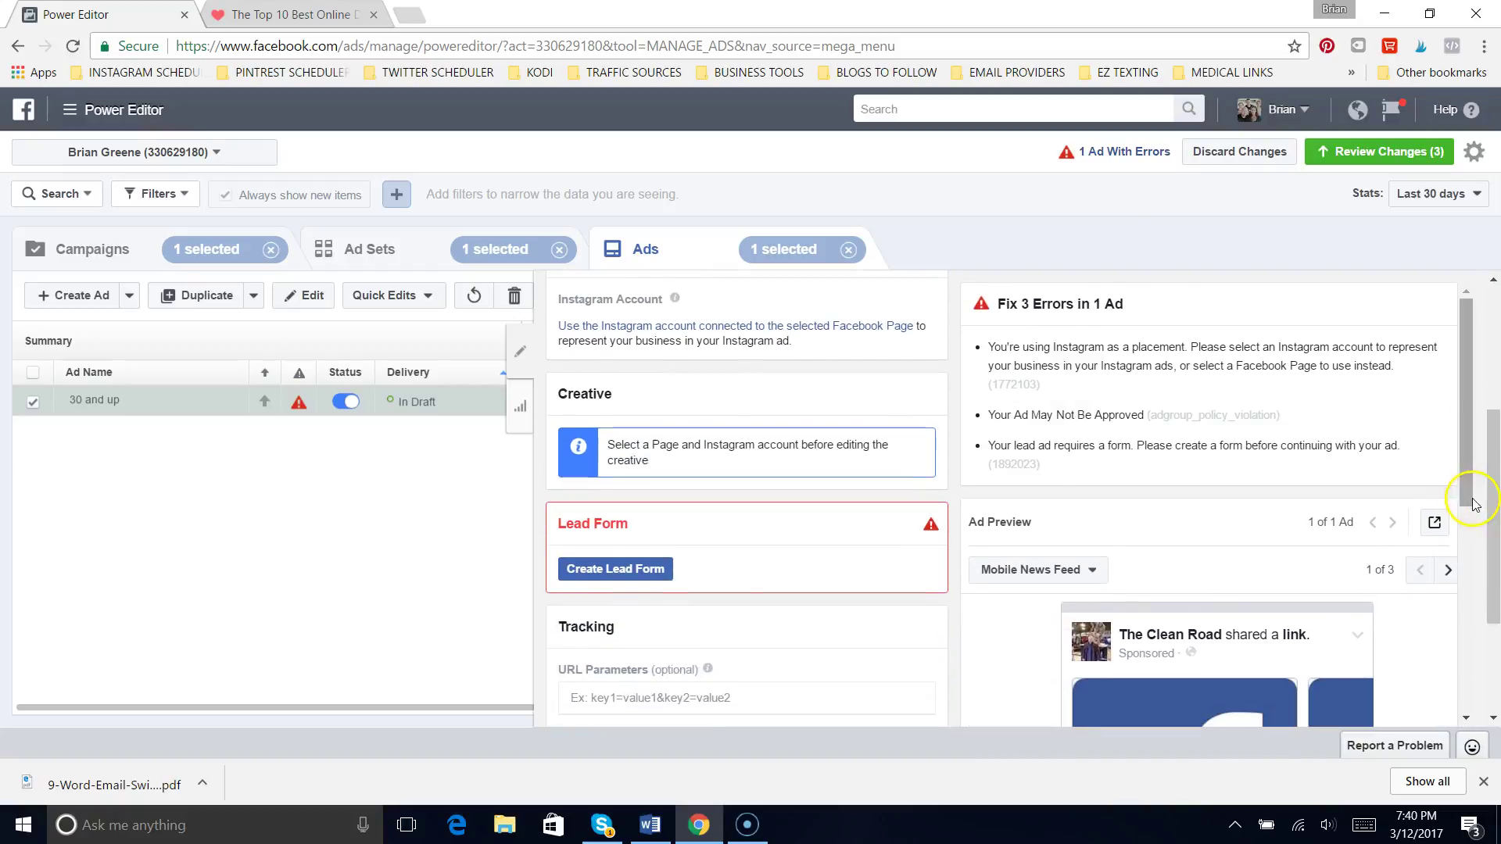
{"action": "left_click", "coordinate": [650, 580]}
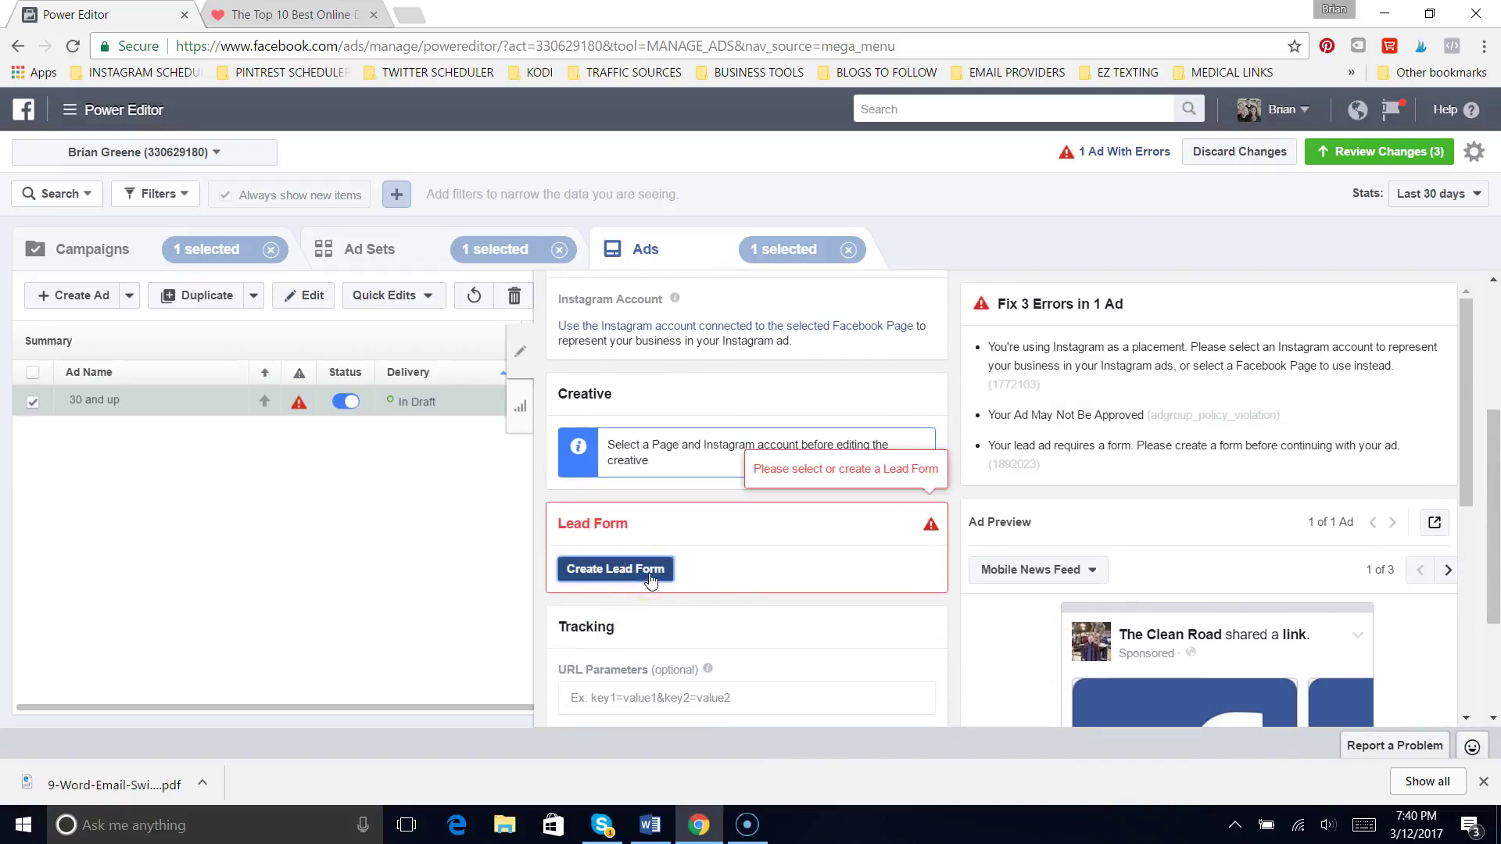
- Choose a new lead form instead of duplicating an existing one and continue to its content
{"action": "left_click", "coordinate": [609, 569]}
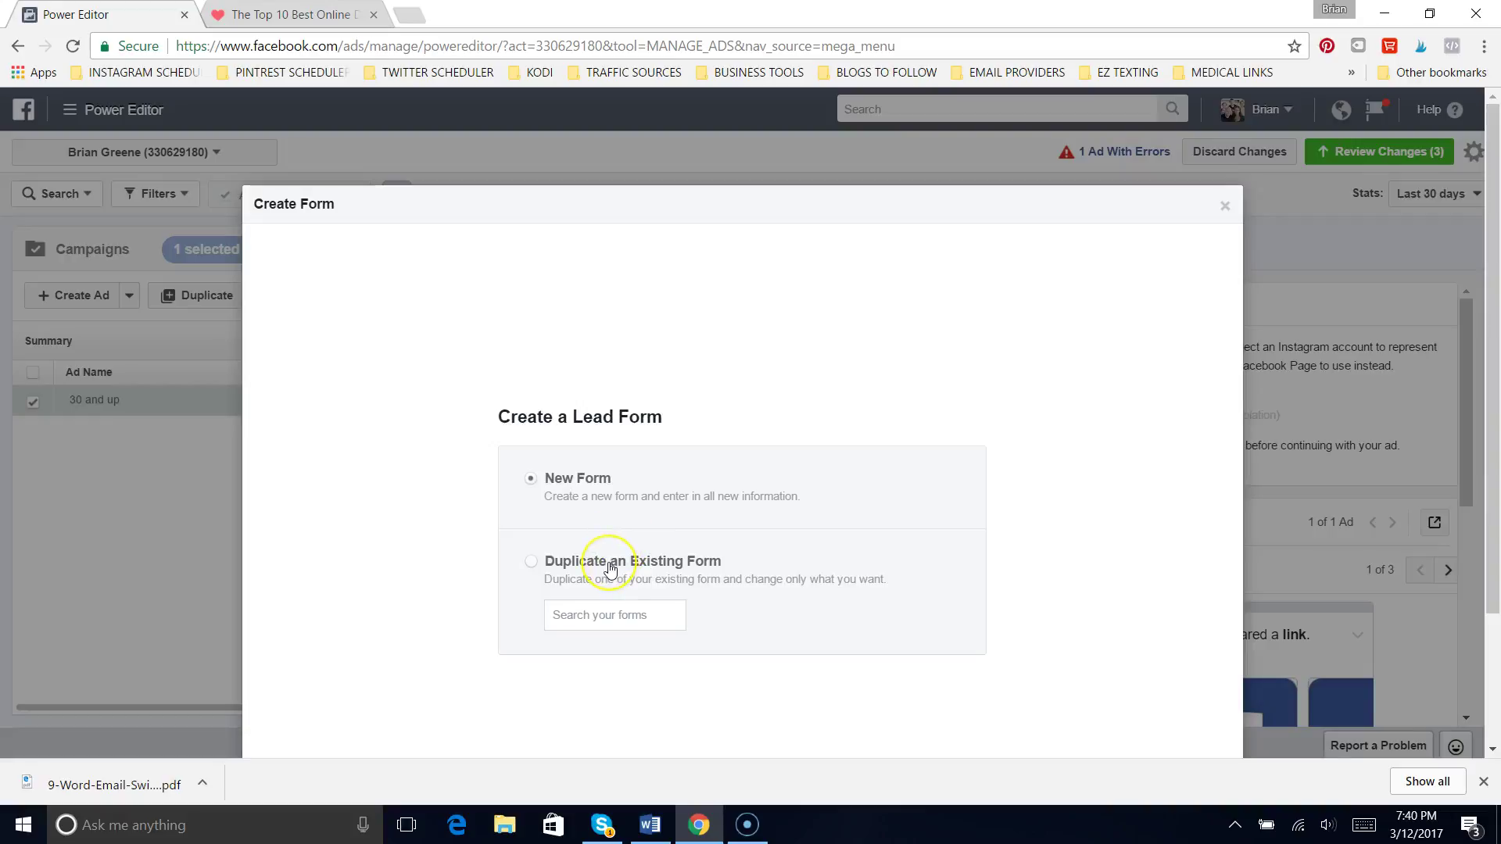
{"action": "left_click", "coordinate": [609, 611]}
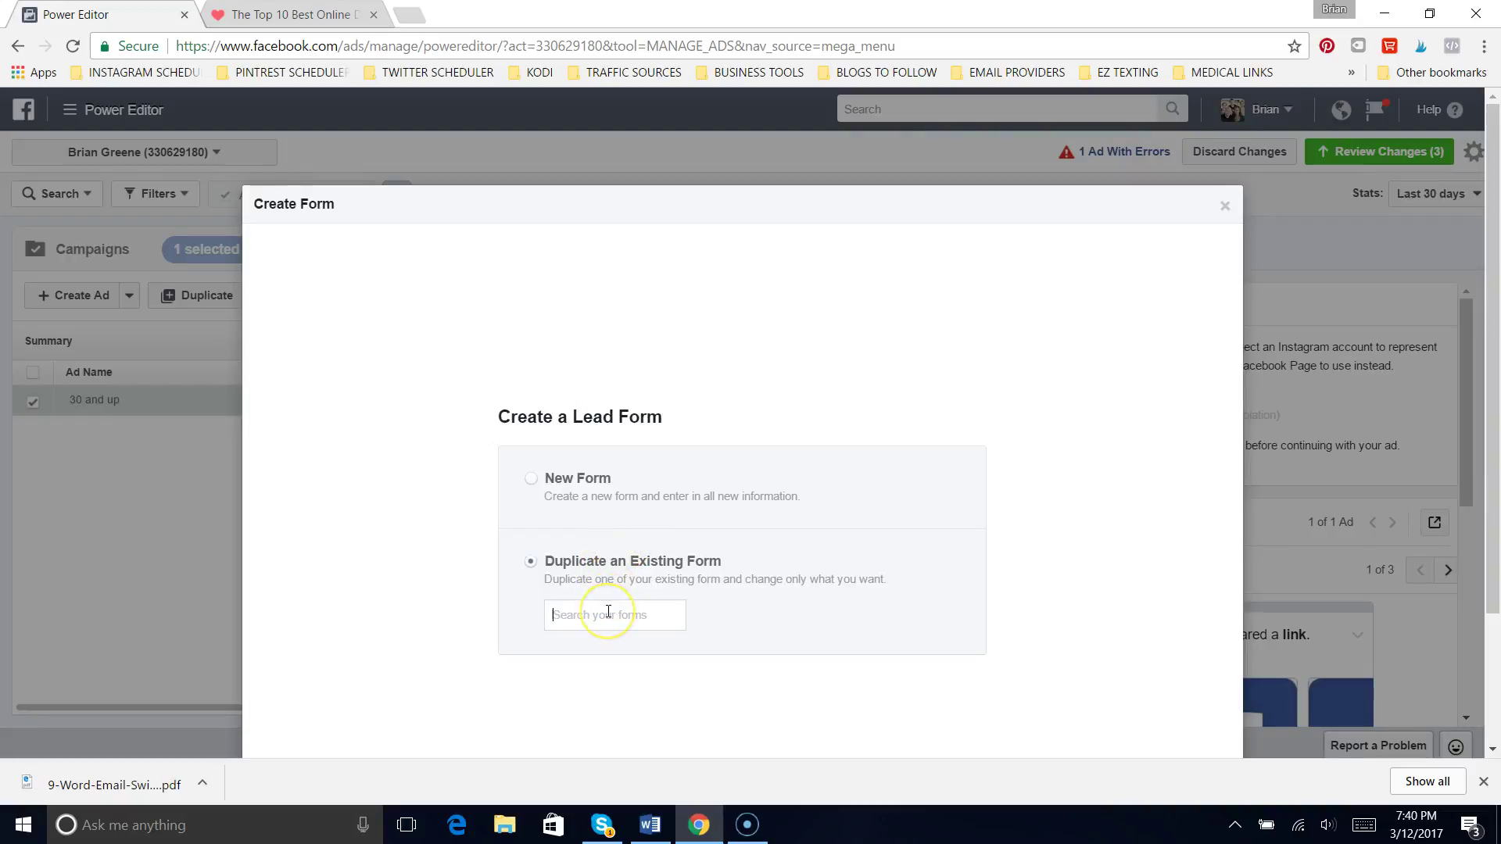
{"action": "left_click", "coordinate": [528, 485]}
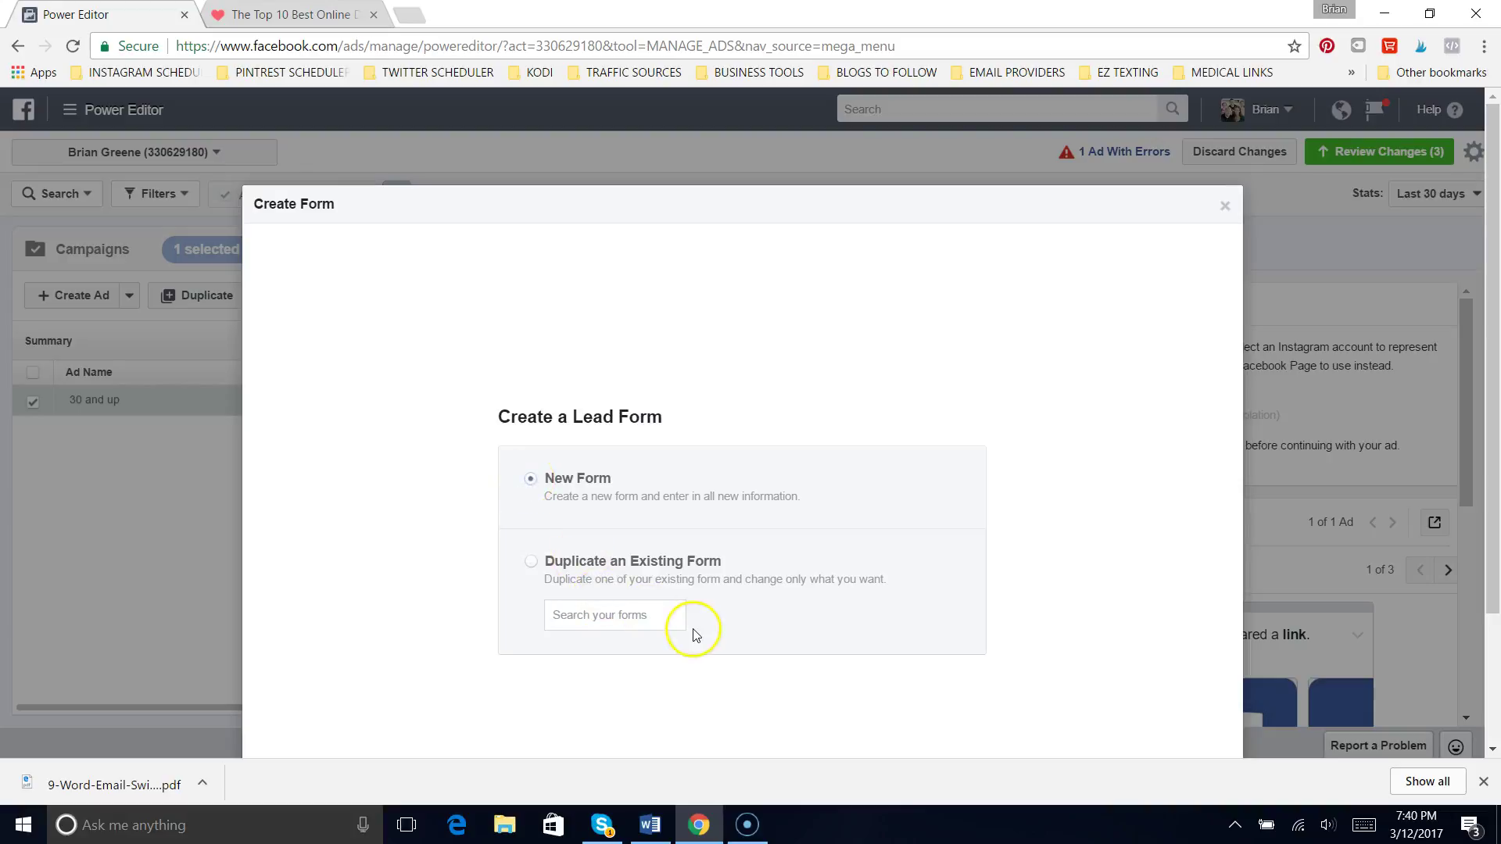
{"action": "left_click_drag", "start_coordinate": [1495, 441], "coordinate": [1468, 576]}
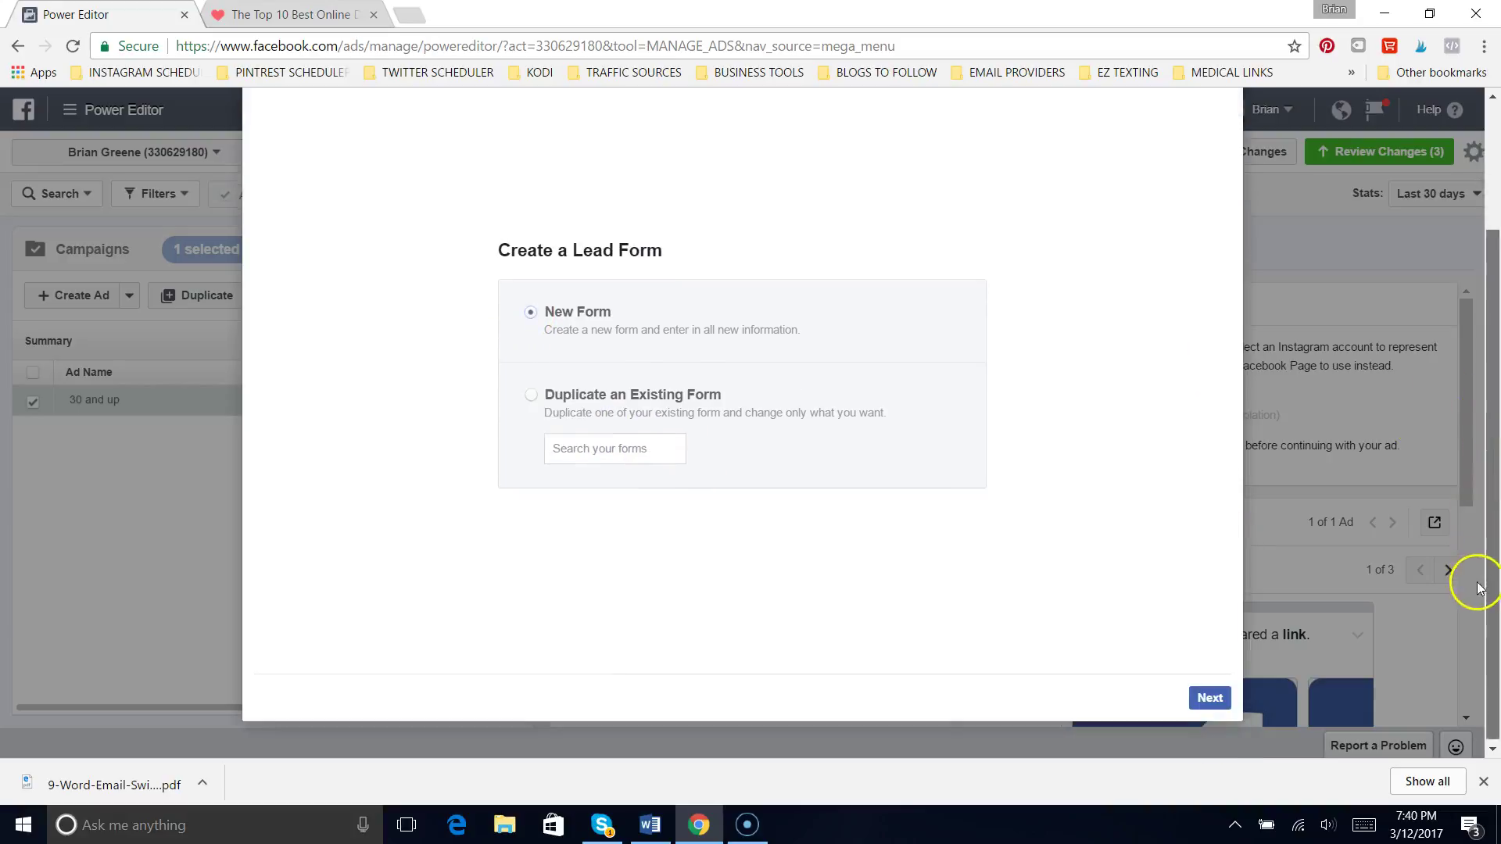
{"action": "left_click", "coordinate": [1230, 697]}
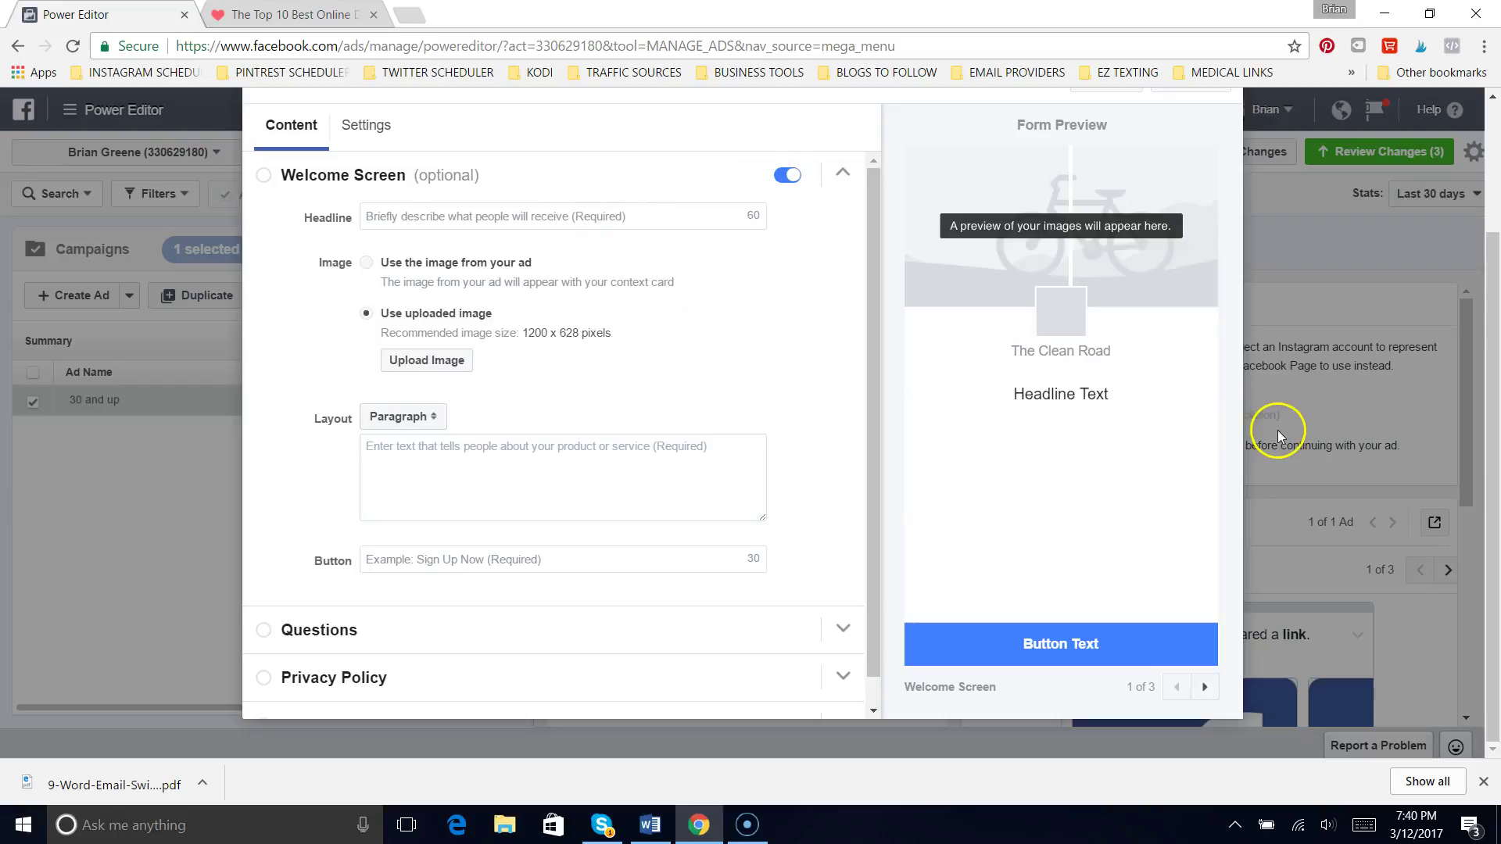
- Look over the lead form's welcome screen, questions, privacy policy and thank you sections, and close the form without saving
{"action": "left_click_drag", "start_coordinate": [873, 656], "coordinate": [870, 706]}
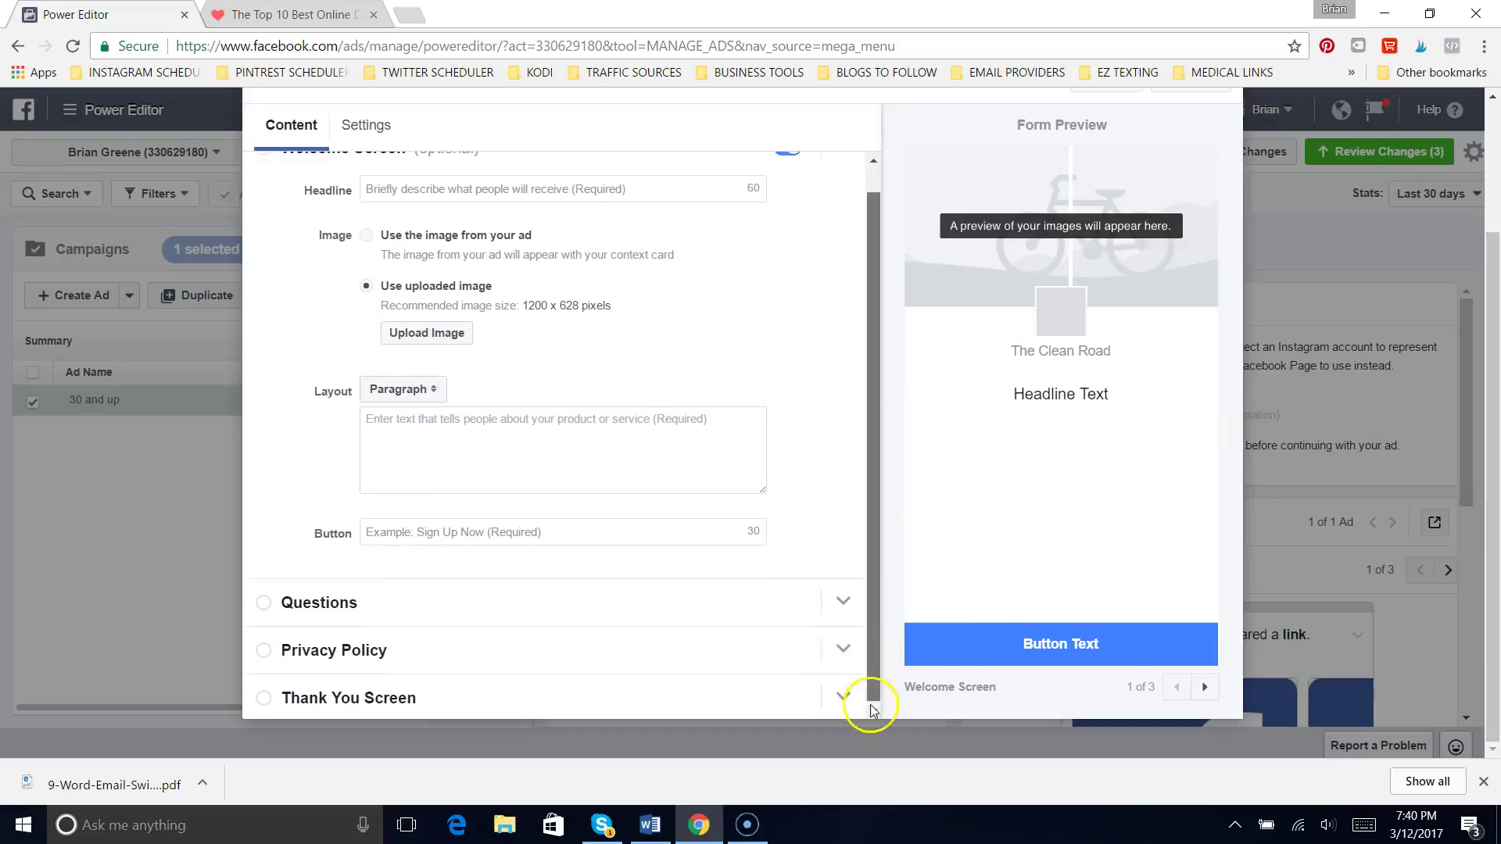
{"action": "left_click_drag", "start_coordinate": [875, 579], "coordinate": [876, 541]}
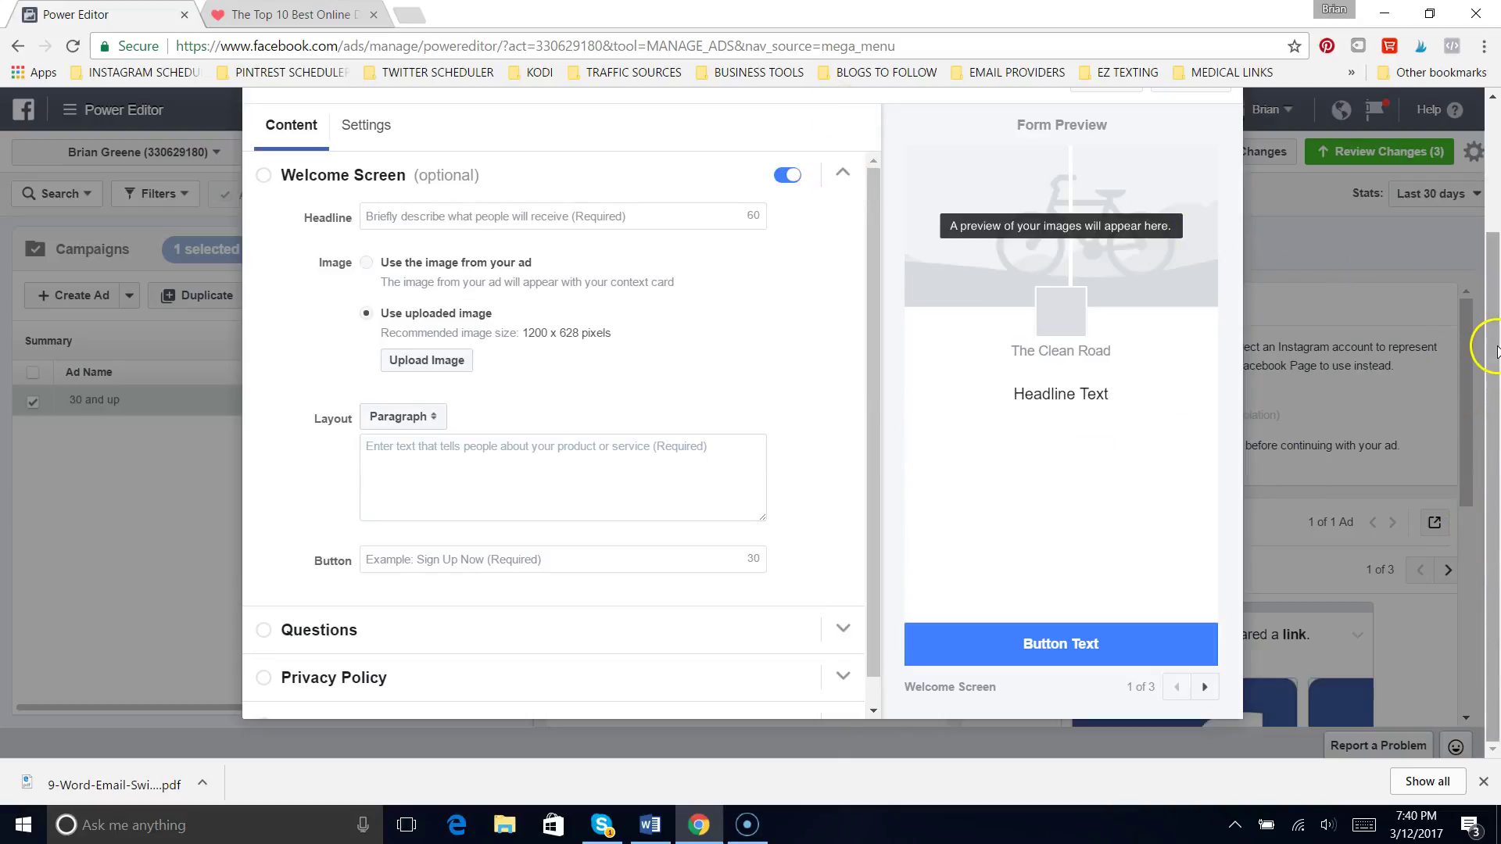
{"action": "left_click_drag", "start_coordinate": [1495, 355], "coordinate": [1495, 227]}
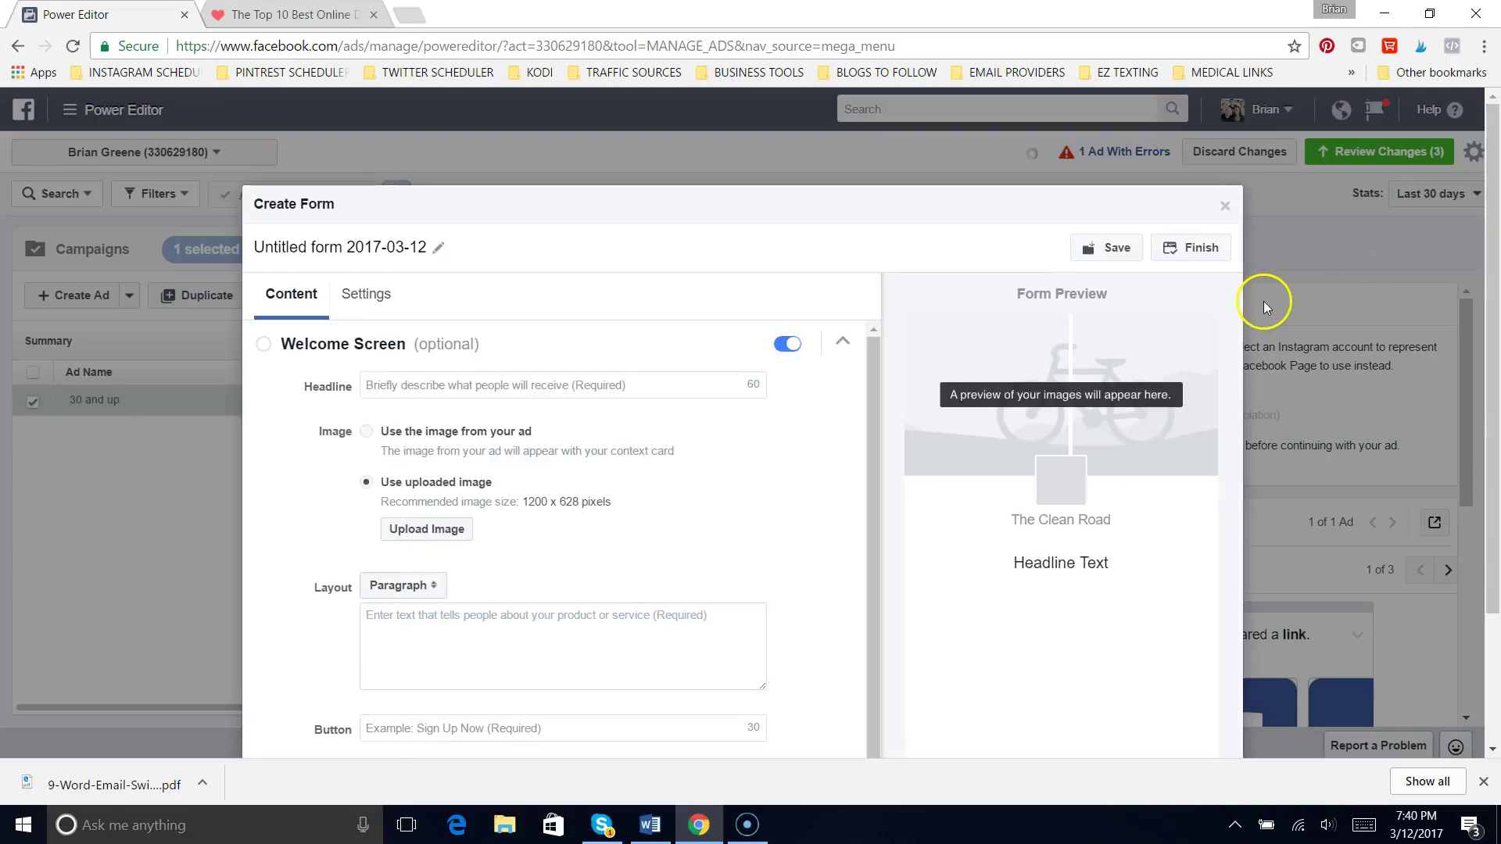
{"action": "left_click", "coordinate": [1227, 208]}
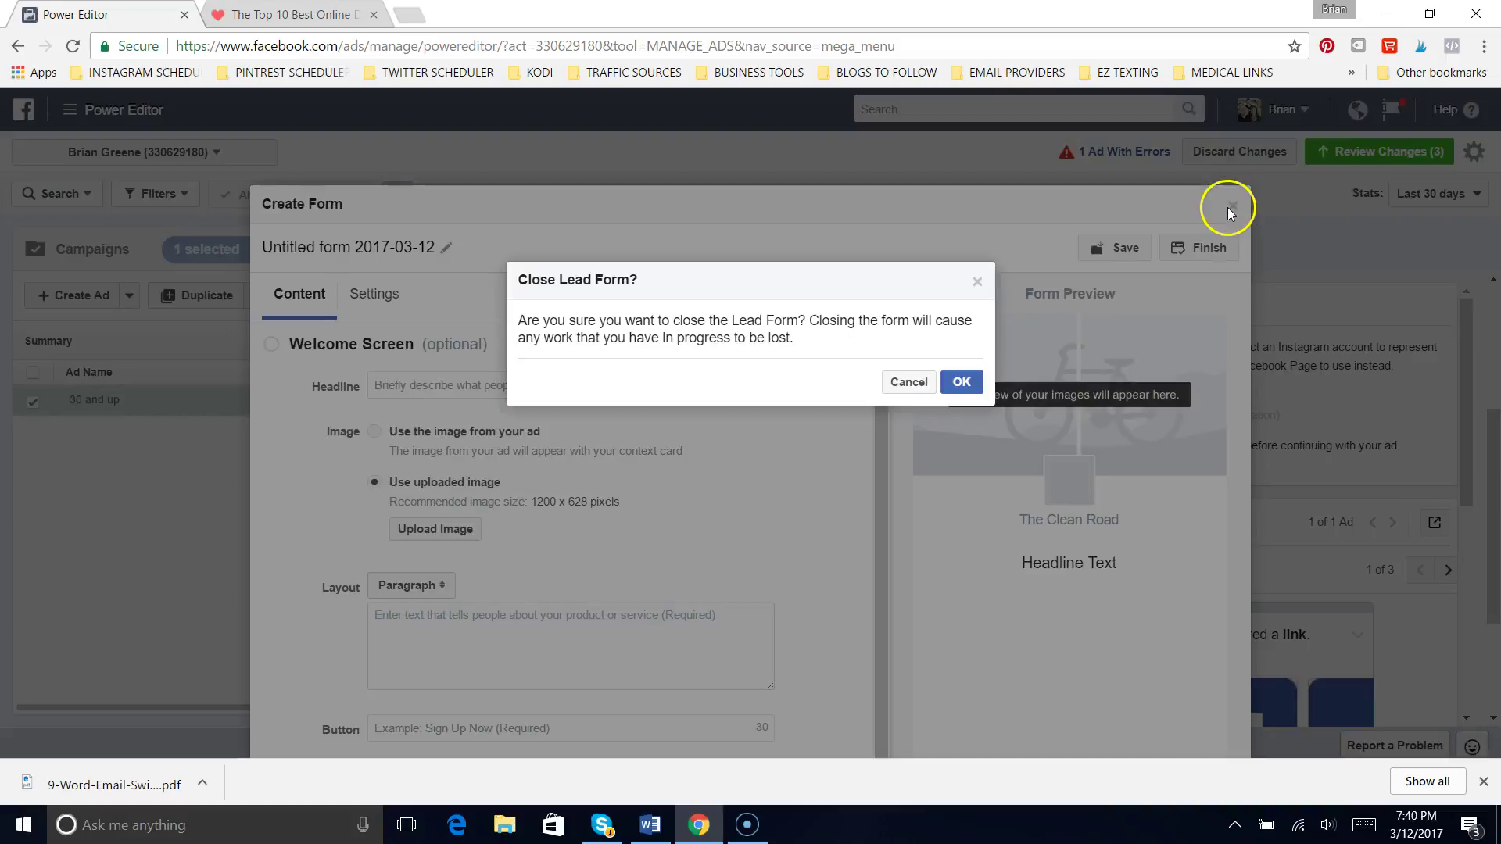
{"action": "left_click", "coordinate": [962, 384]}
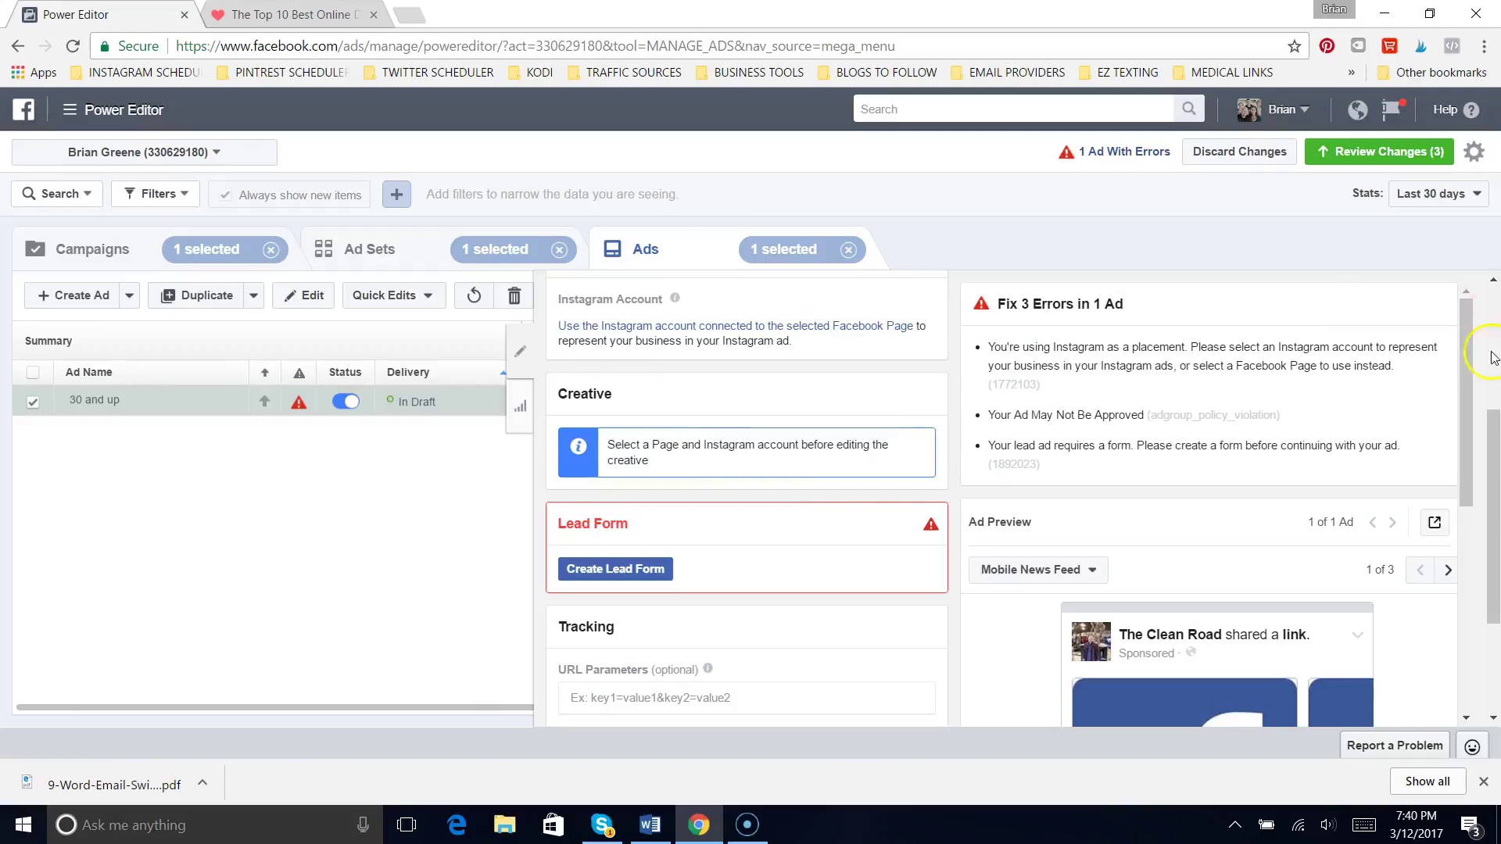
- Return to the US - 30 and up ad set and set its ad delivery optimization to Link Clicks
{"action": "left_click_drag", "start_coordinate": [1493, 441], "coordinate": [1494, 320]}
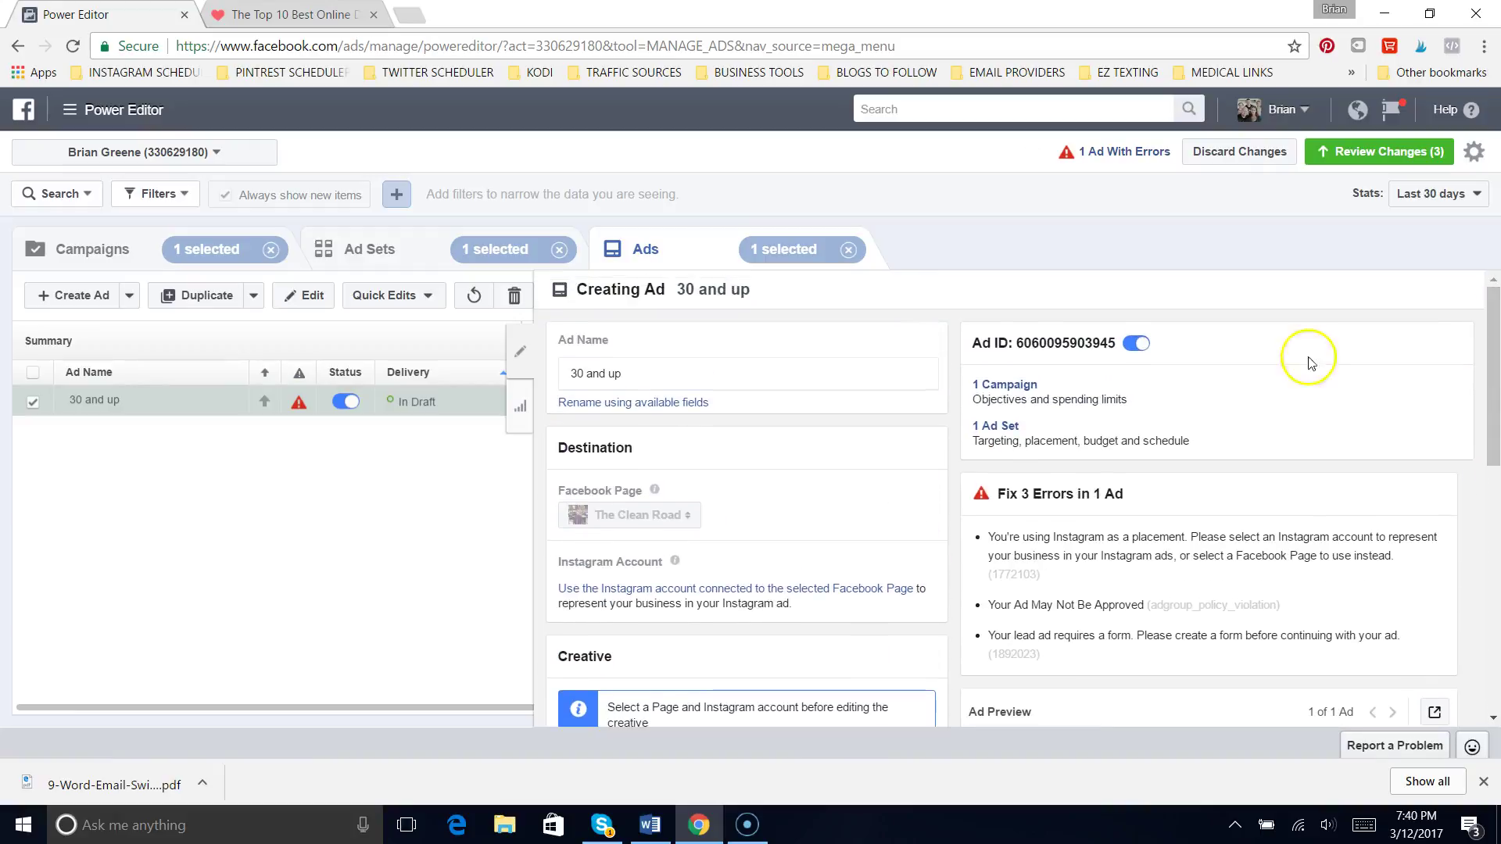
{"action": "left_click", "coordinate": [1016, 386]}
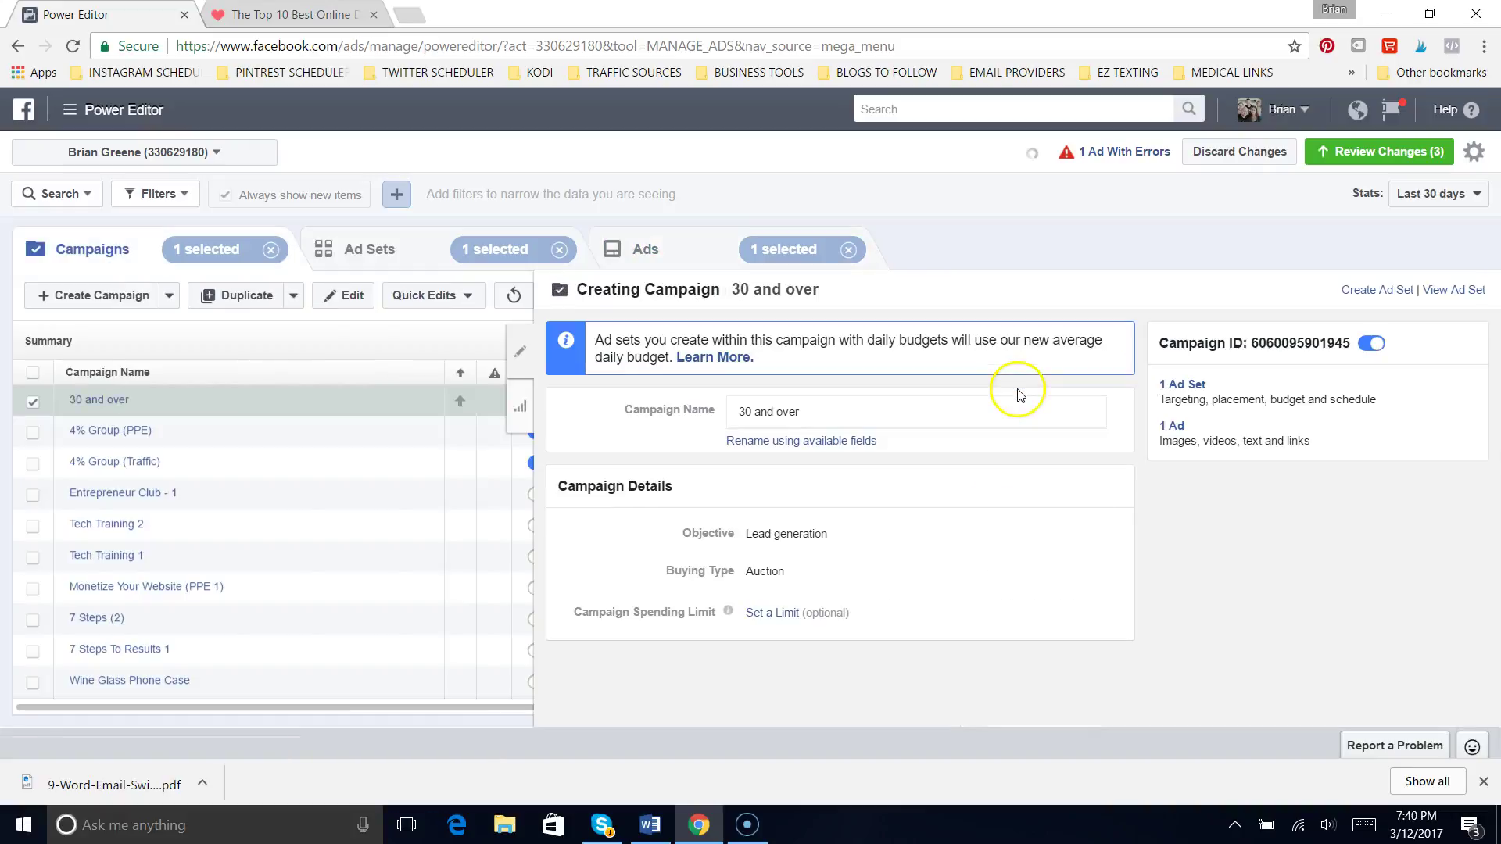
{"action": "left_click", "coordinate": [1191, 391]}
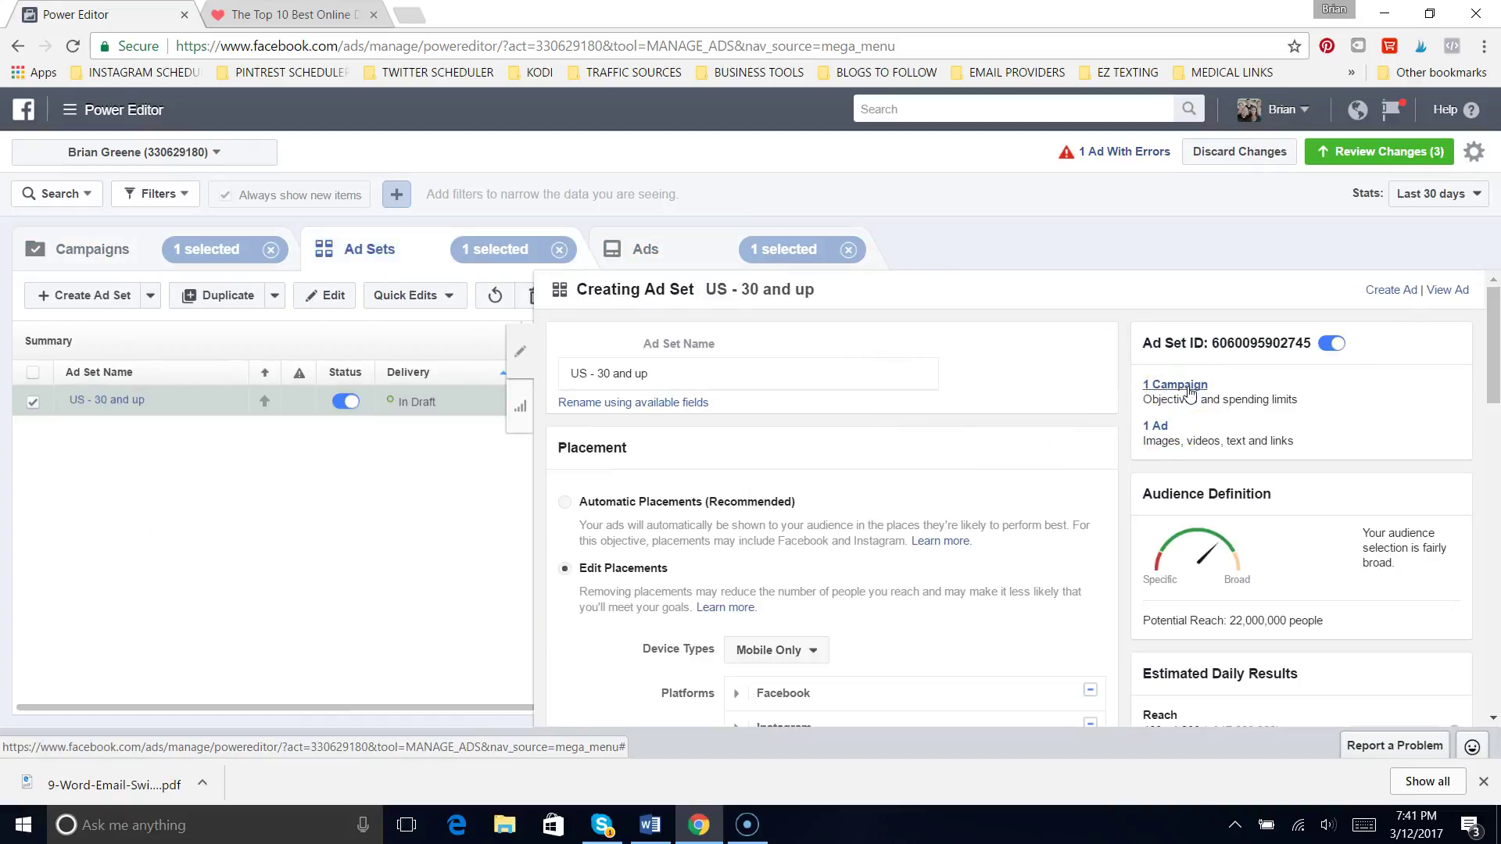
{"action": "left_click_drag", "start_coordinate": [1494, 327], "coordinate": [1478, 647]}
{"action": "left_click", "coordinate": [817, 428]}
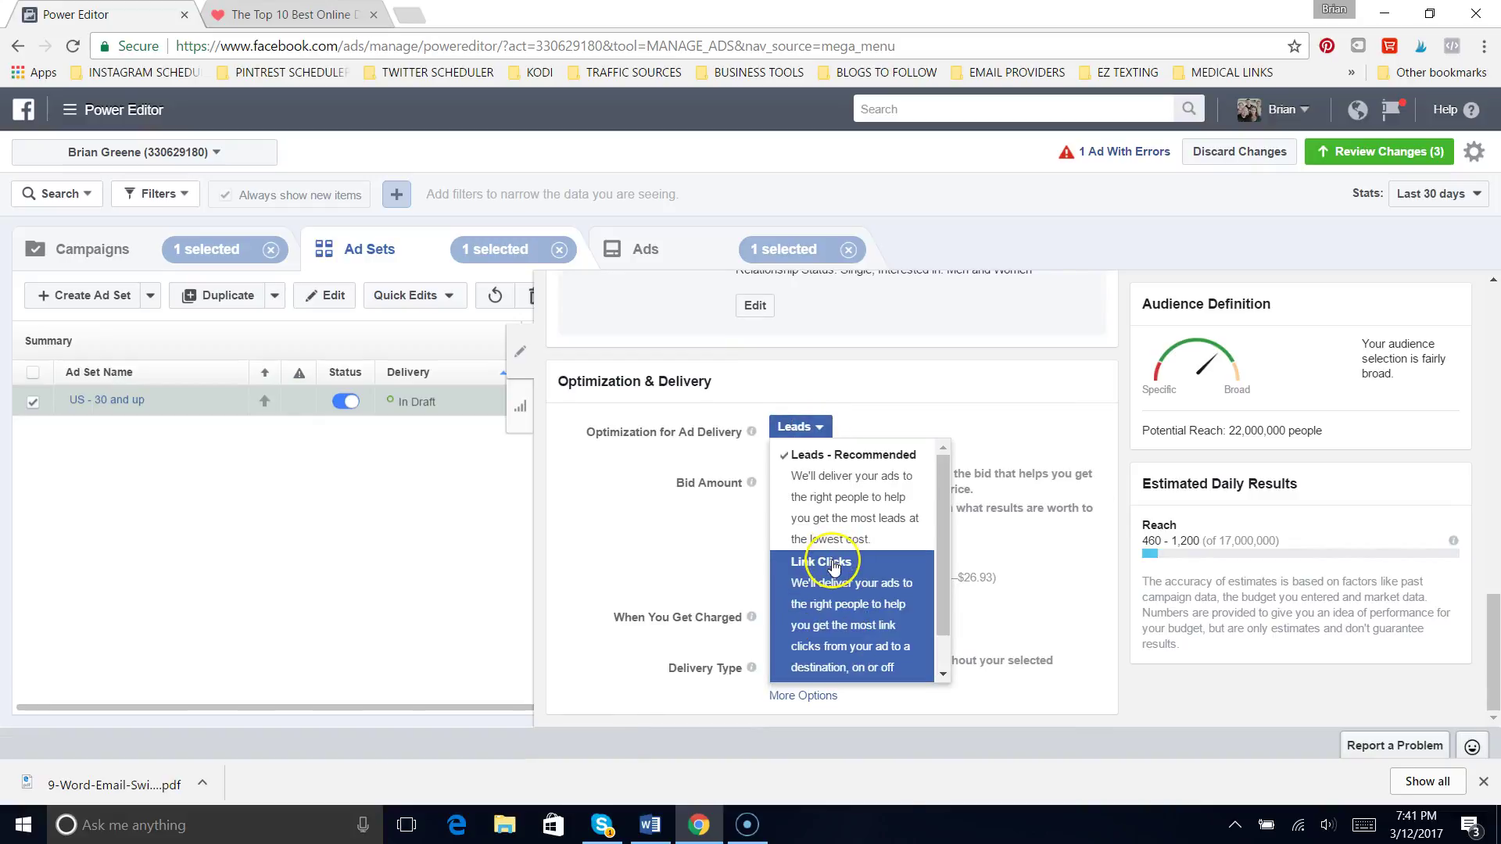
{"action": "left_click", "coordinate": [835, 569]}
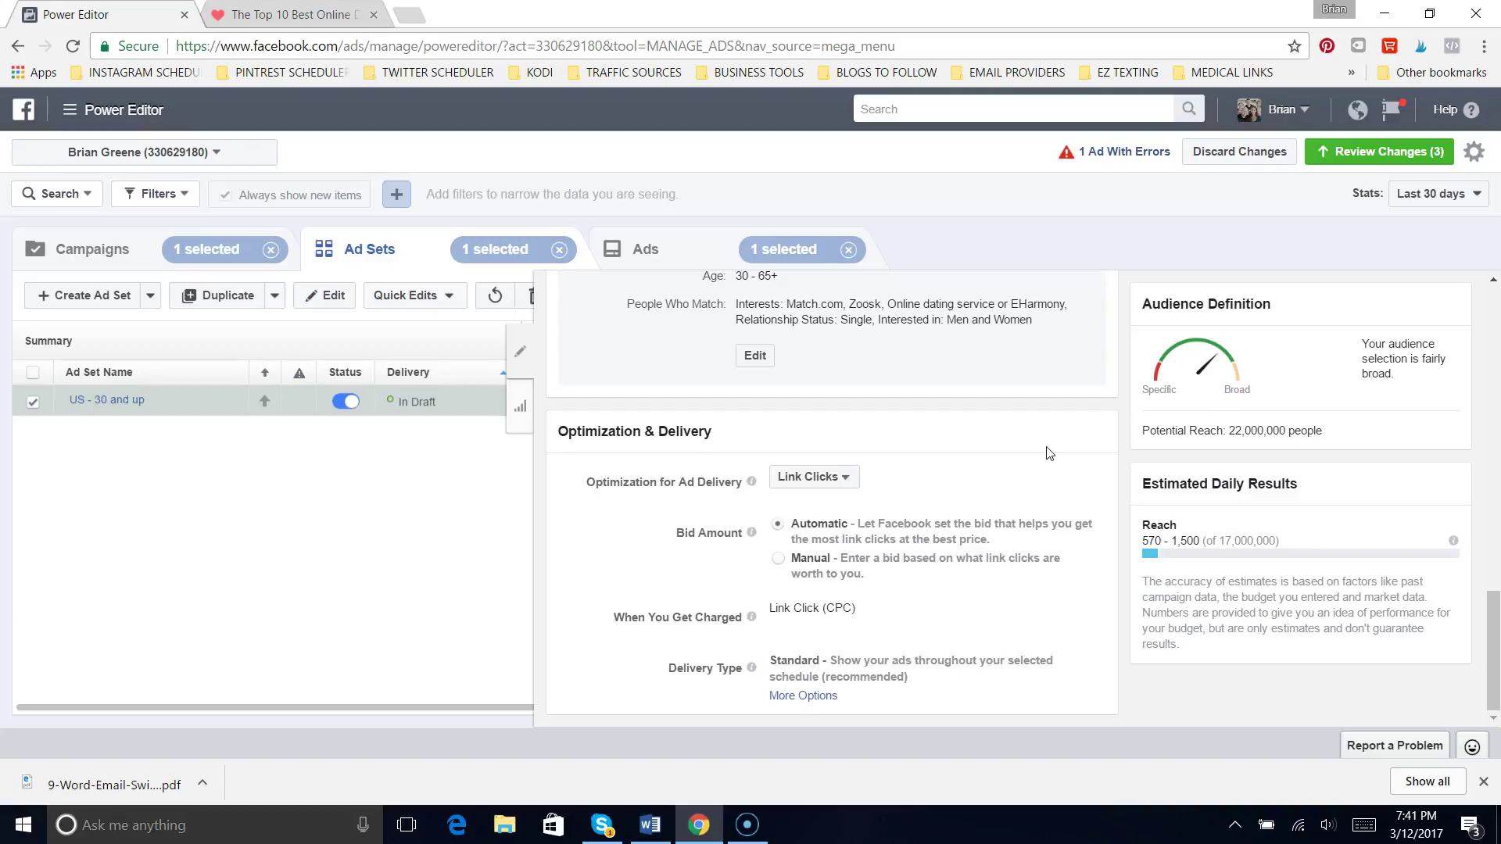
{"action": "left_click_drag", "start_coordinate": [1494, 640], "coordinate": [1498, 211]}
{"action": "left_click", "coordinate": [1495, 293]}
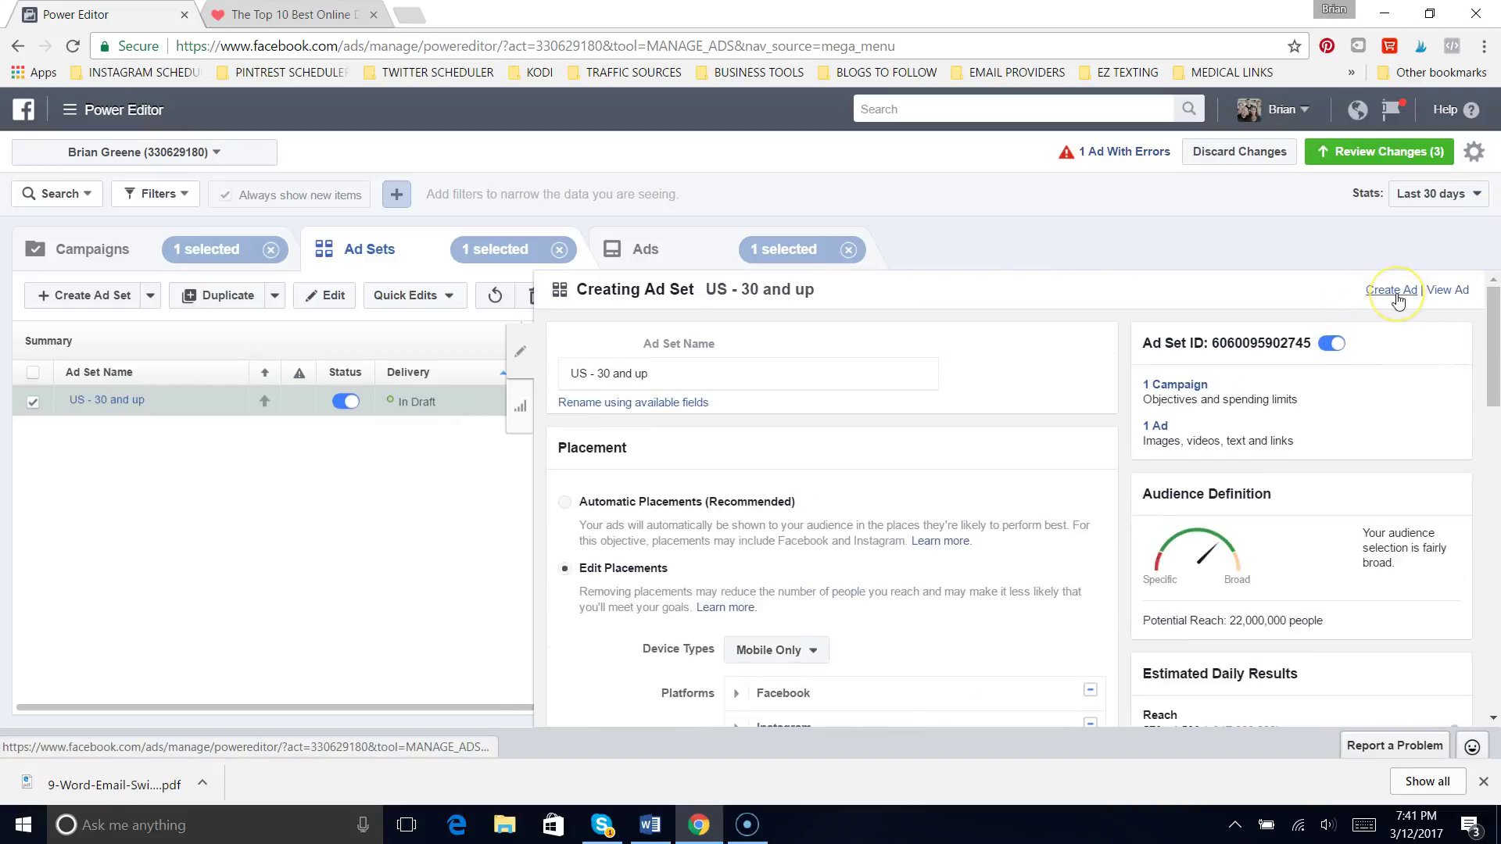
{"action": "left_click", "coordinate": [1156, 427]}
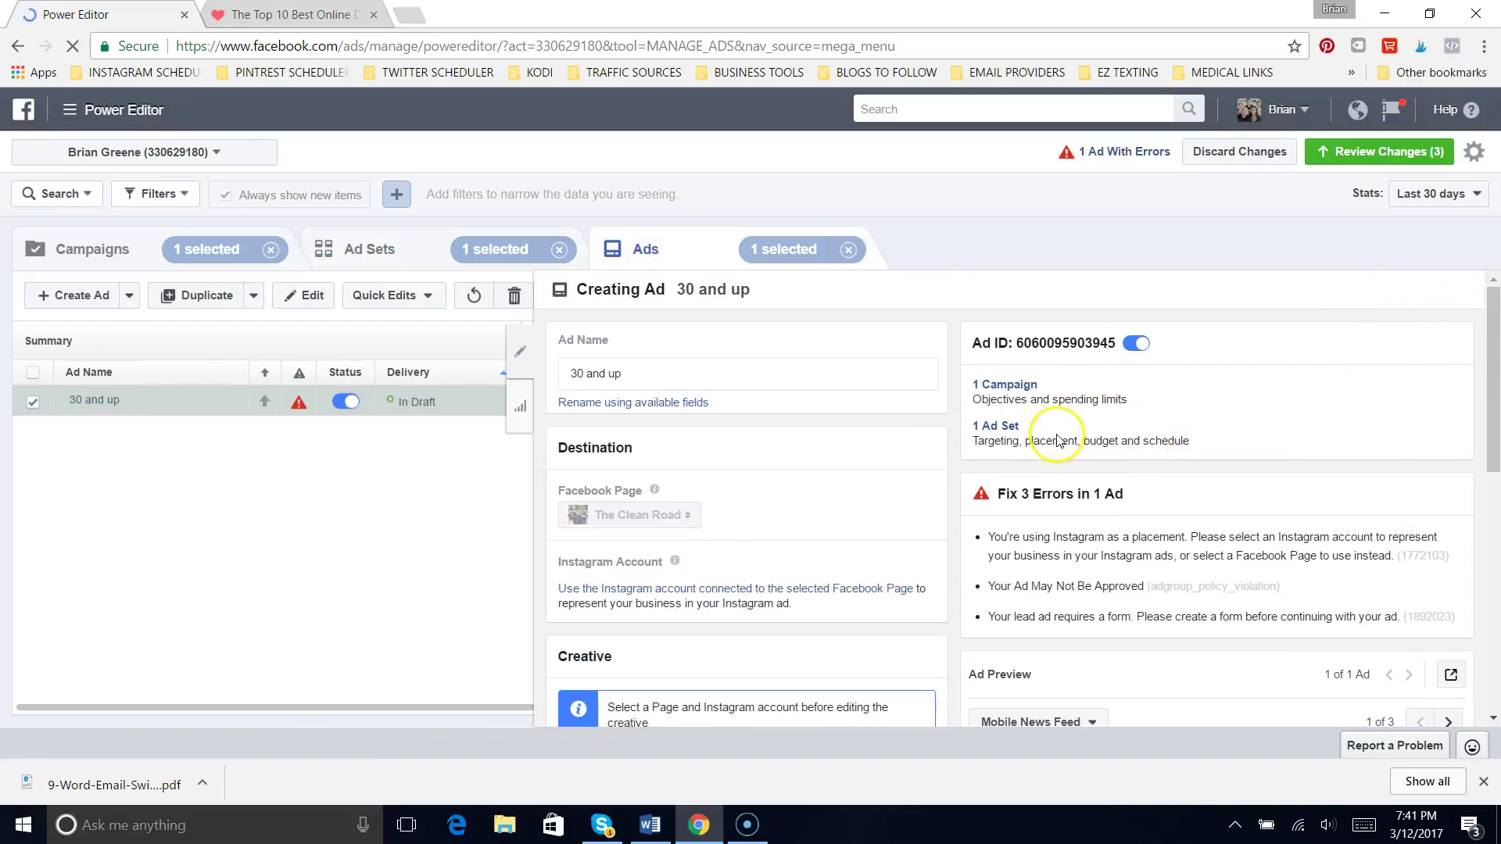
{"action": "left_click", "coordinate": [999, 432]}
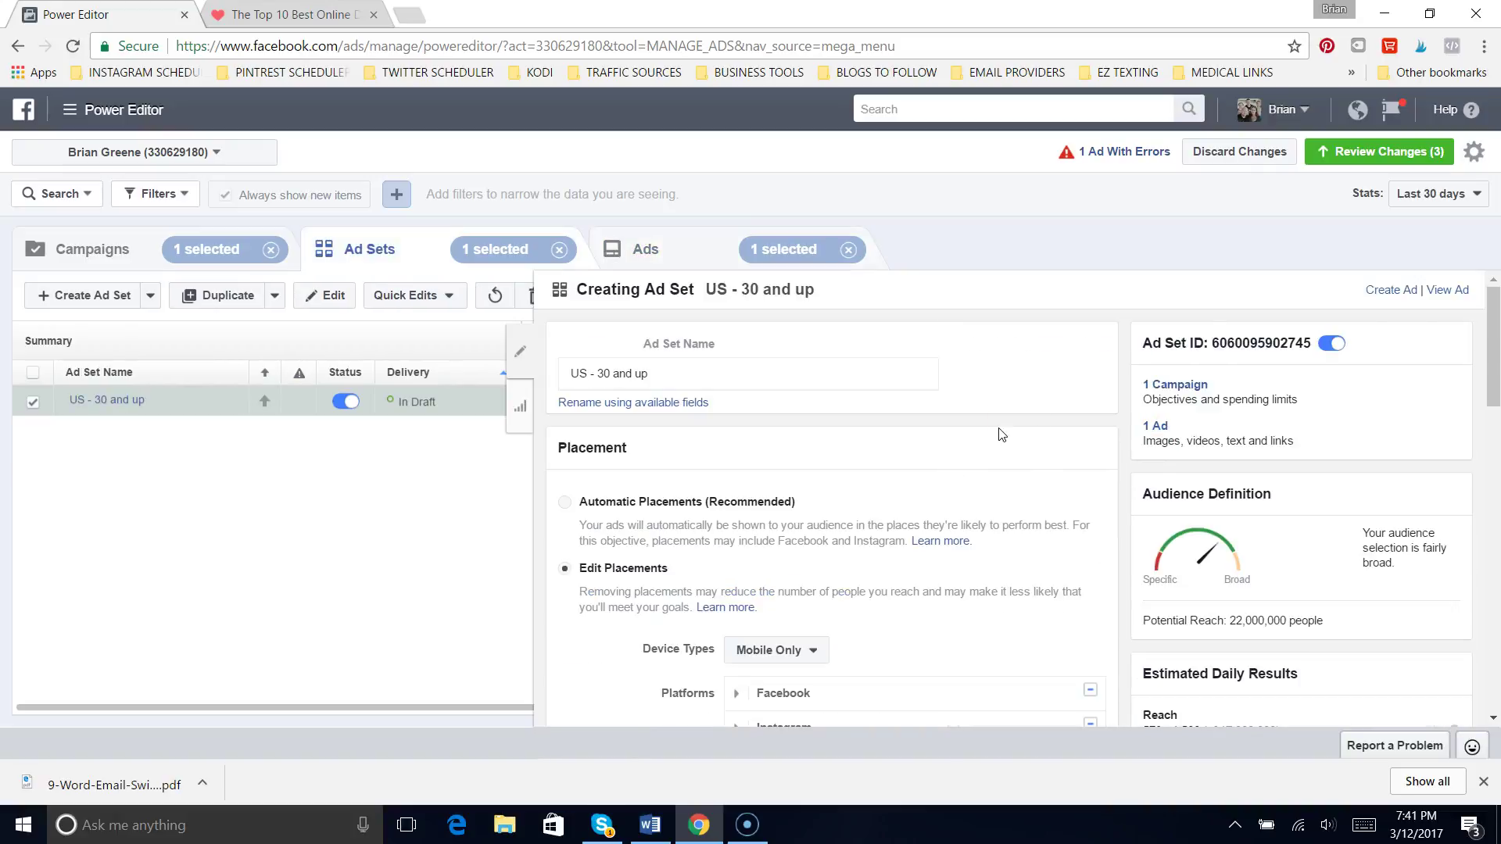
- Create a new ad in the existing US - 30 and up ad set and choose the Single Image format
{"action": "scroll", "coordinate": [1494, 336], "scroll_direction": "down", "scroll_amount": 2}
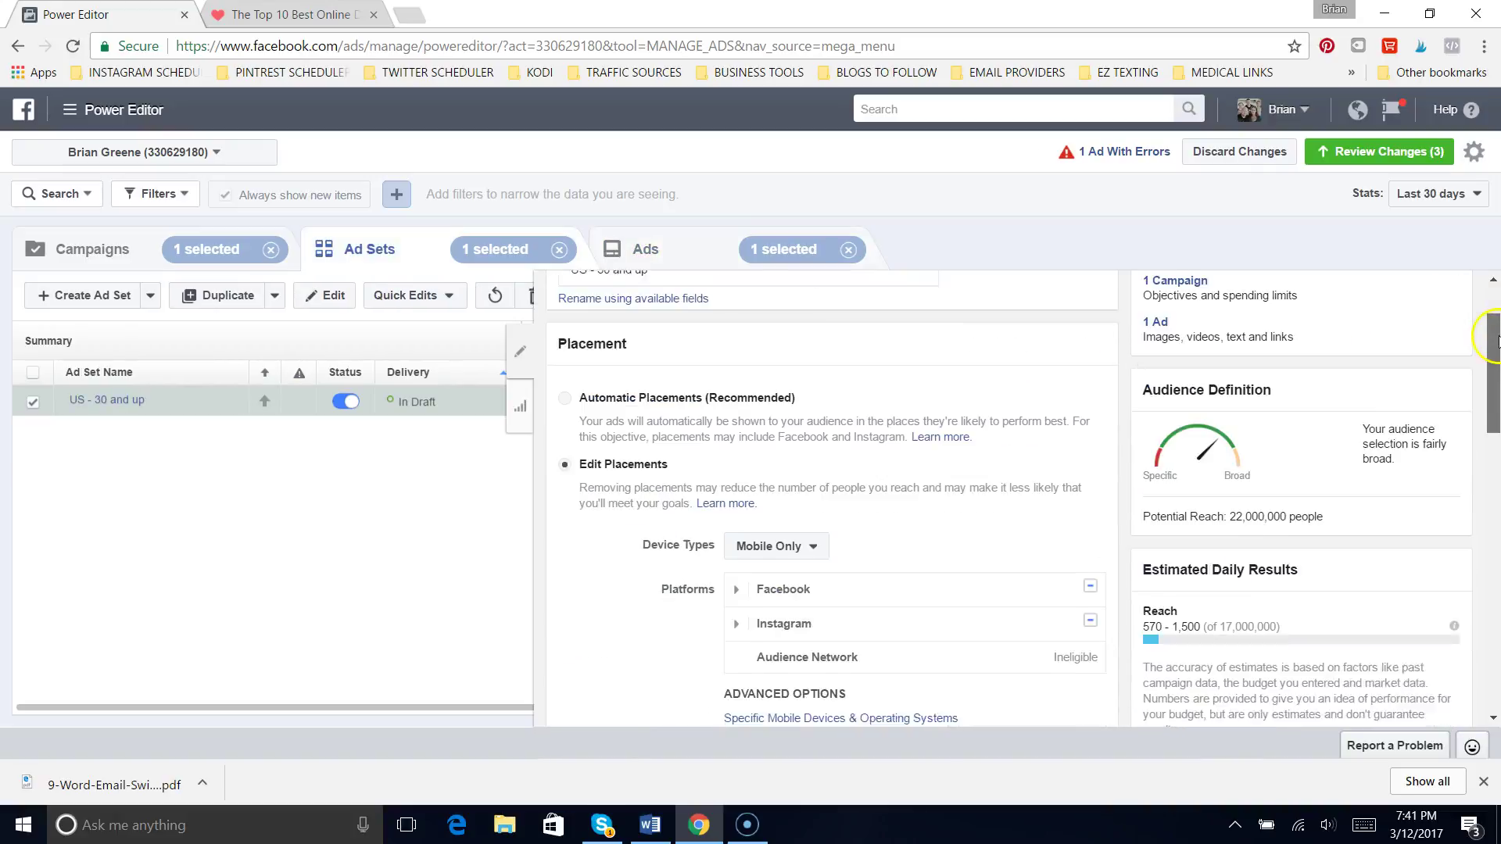
{"action": "key", "text": "ctrl+minus"}
{"action": "left_click", "coordinate": [1496, 325]}
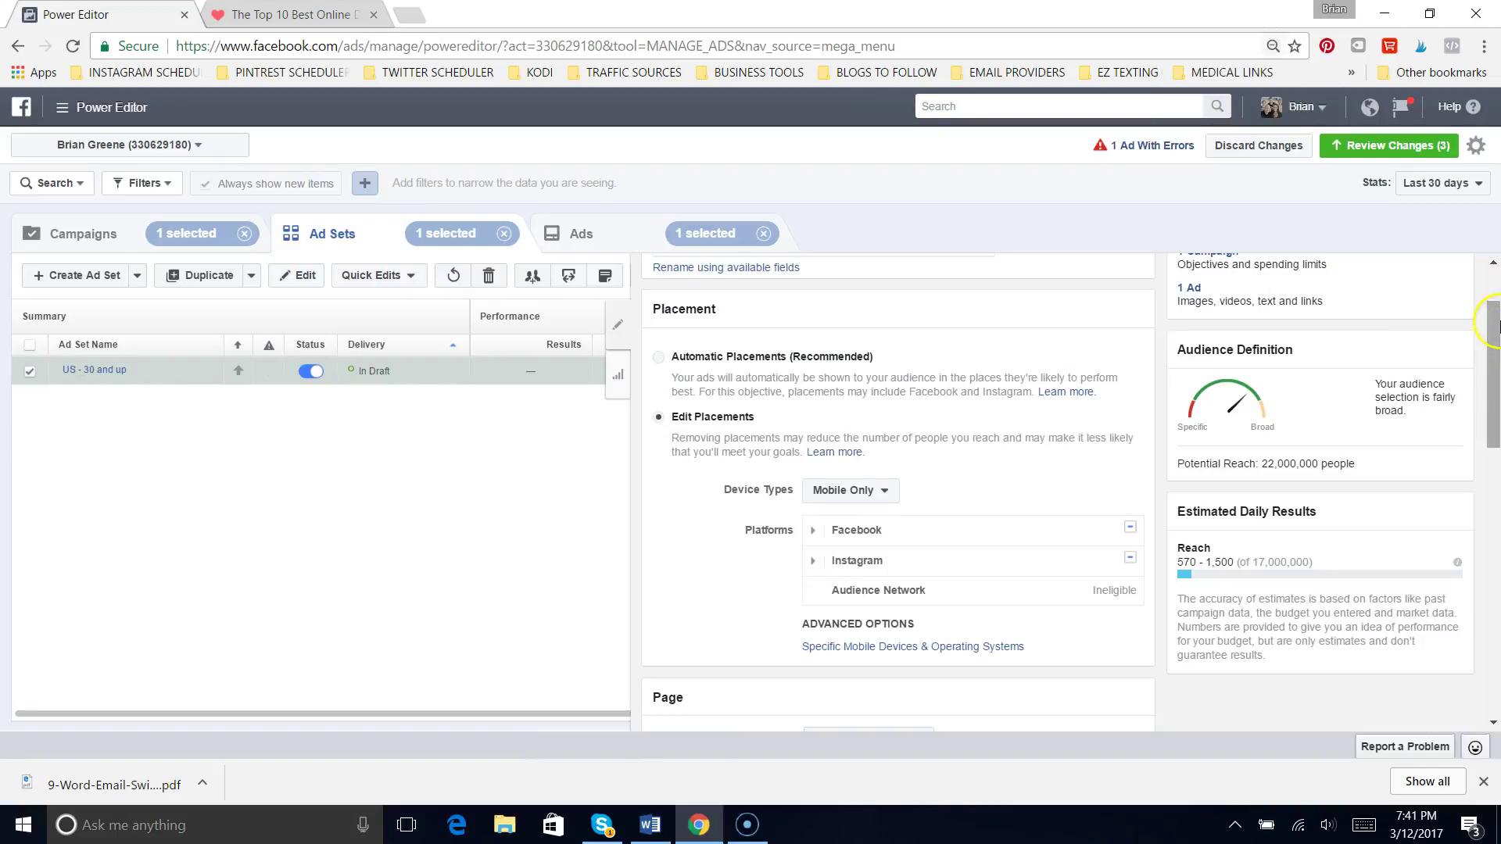
{"action": "left_click_drag", "start_coordinate": [1496, 325], "coordinate": [1481, 251]}
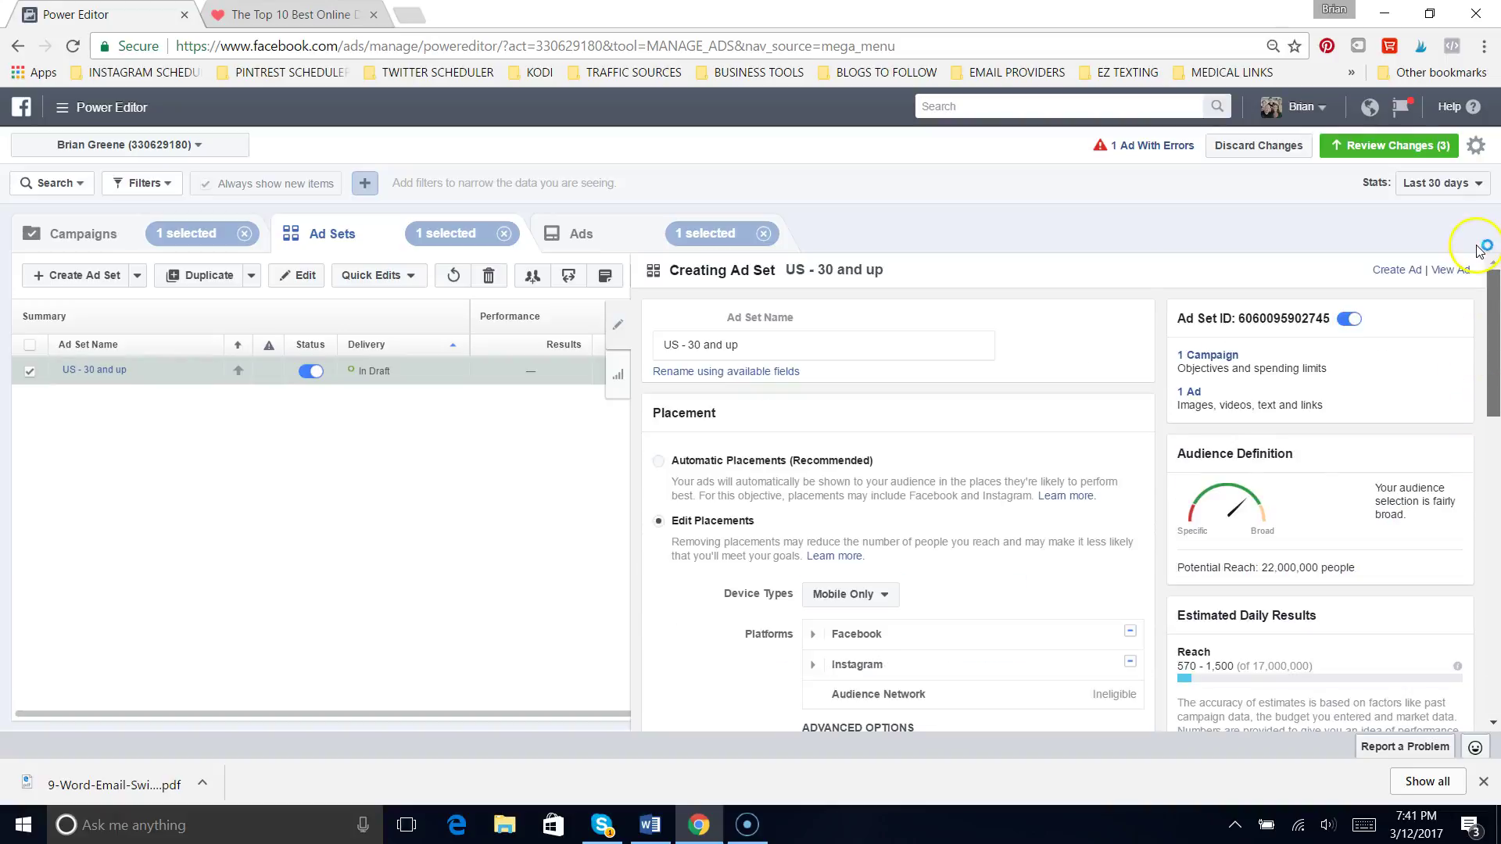
{"action": "left_click", "coordinate": [1393, 271]}
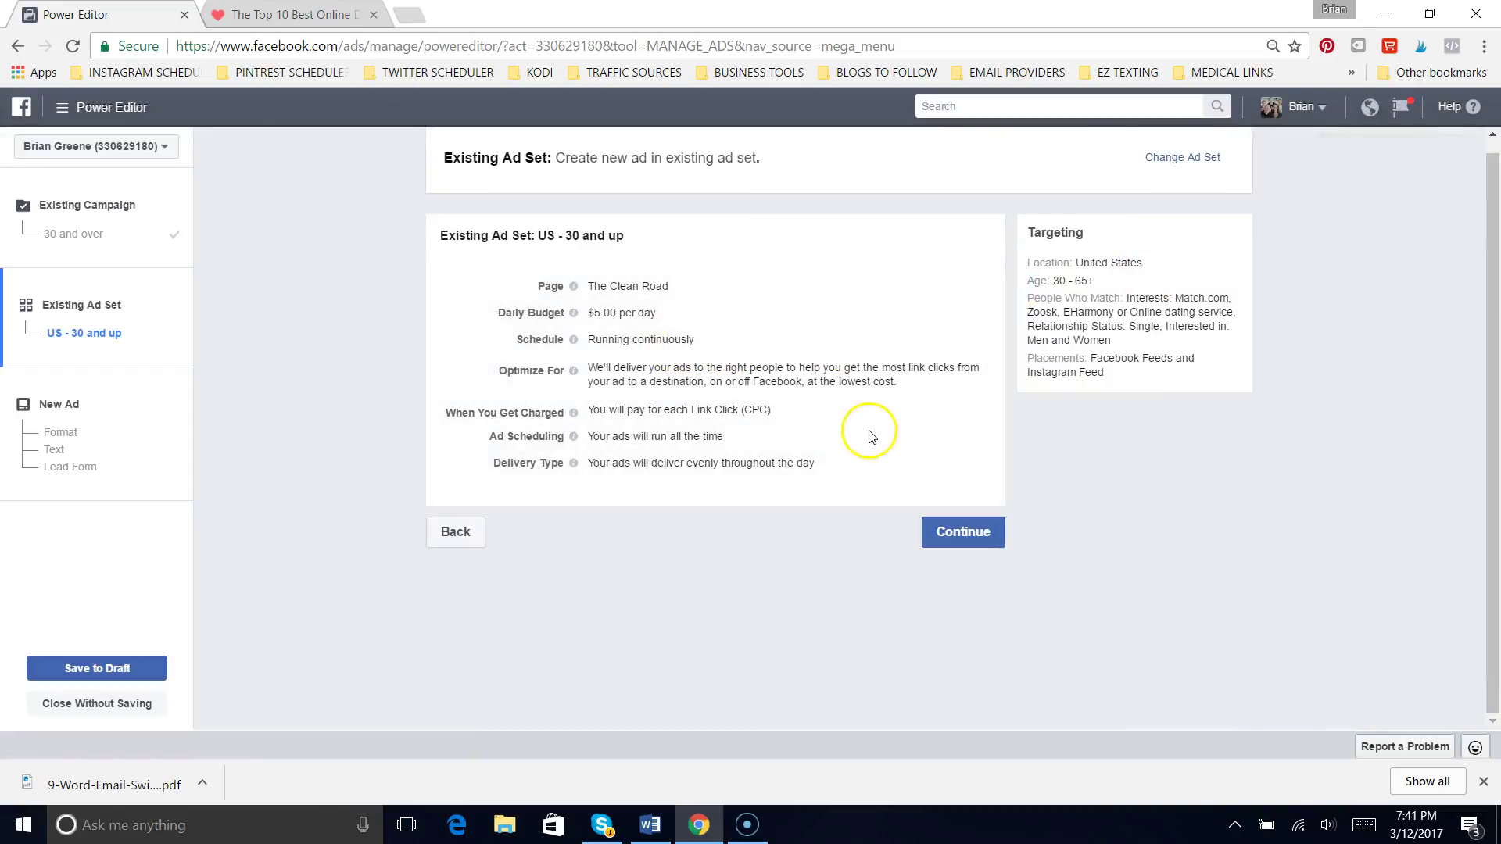
{"action": "left_click", "coordinate": [962, 551]}
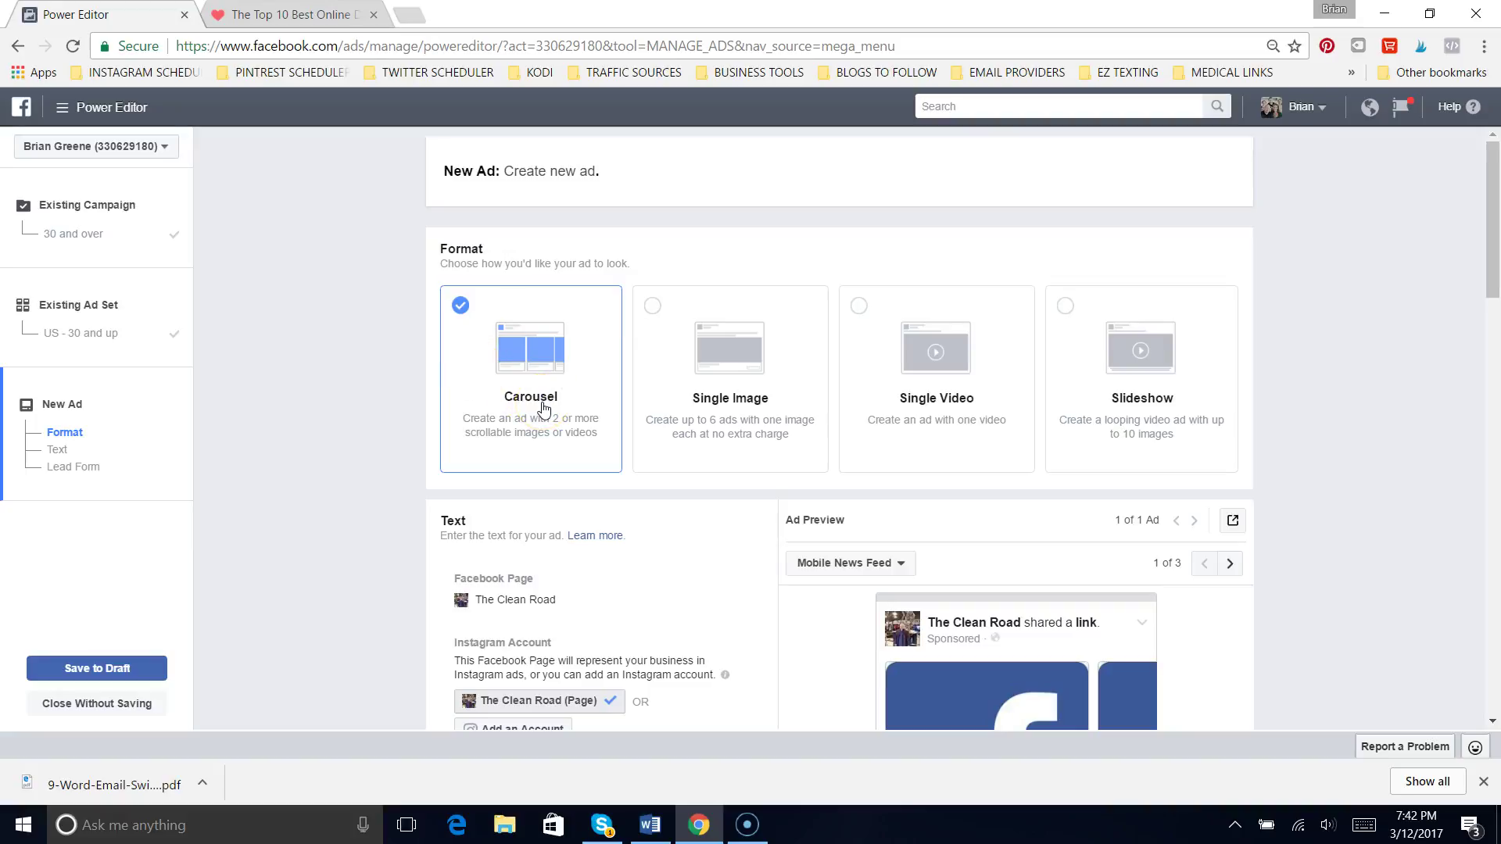
{"action": "left_click", "coordinate": [653, 307]}
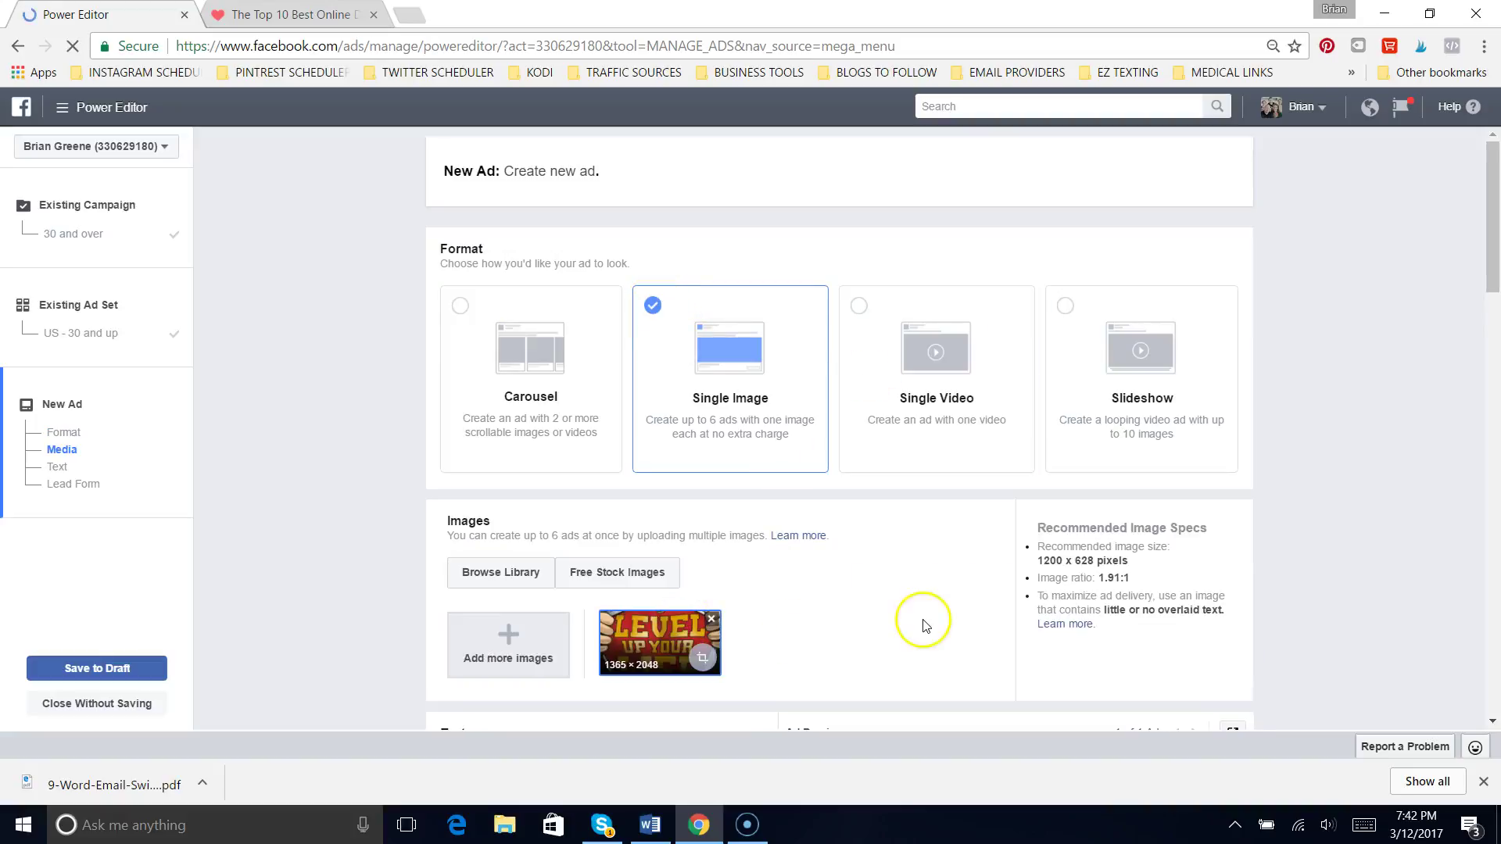
- Replace the ad's image with the 786 × 393 library picture of a woman's face beside a metal staff
{"action": "left_click_drag", "start_coordinate": [1482, 222], "coordinate": [1480, 305]}
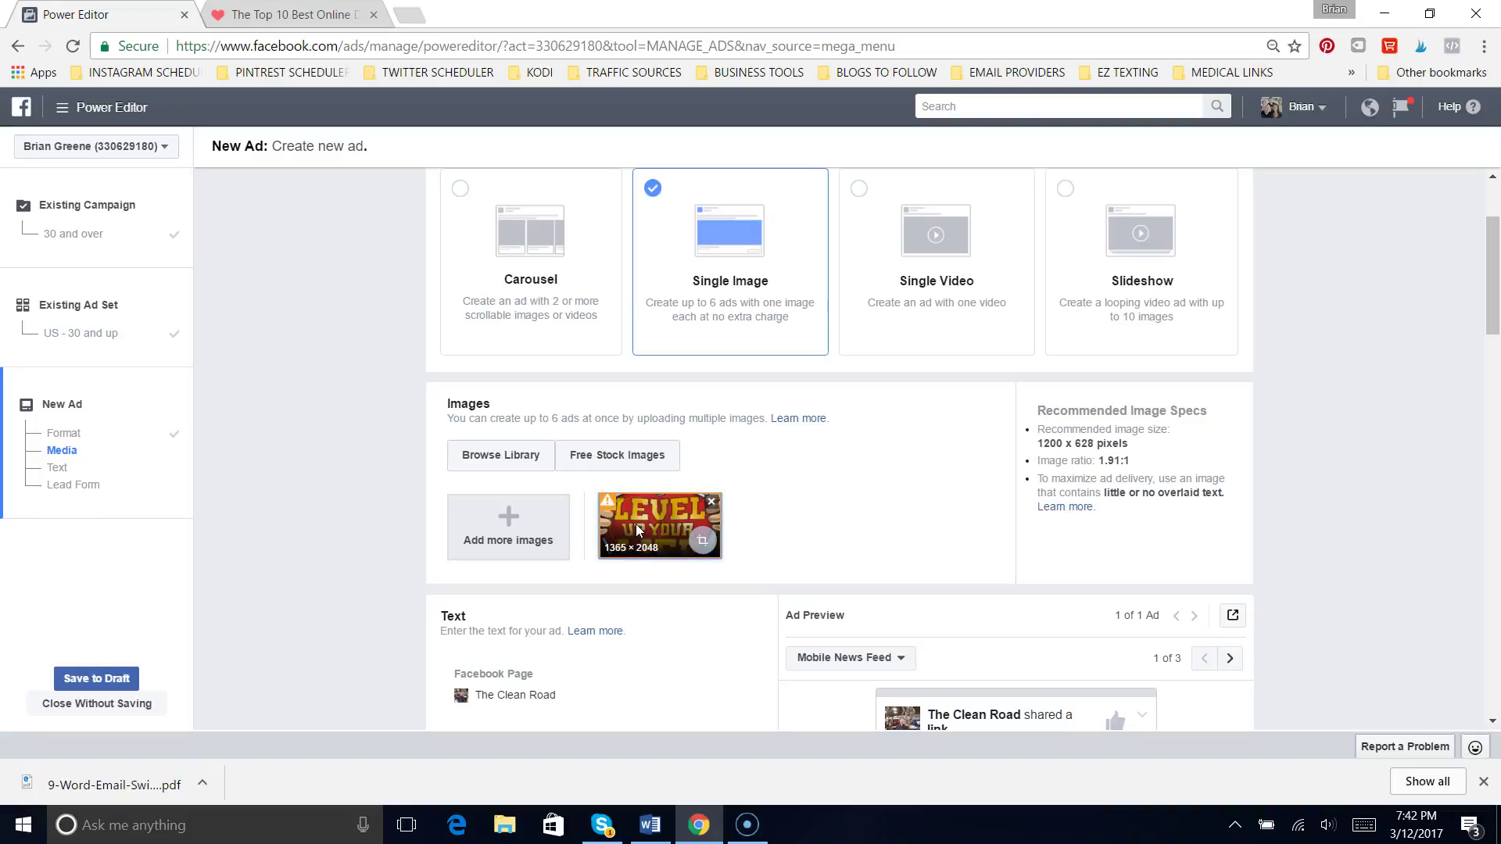
{"action": "left_click", "coordinate": [513, 458]}
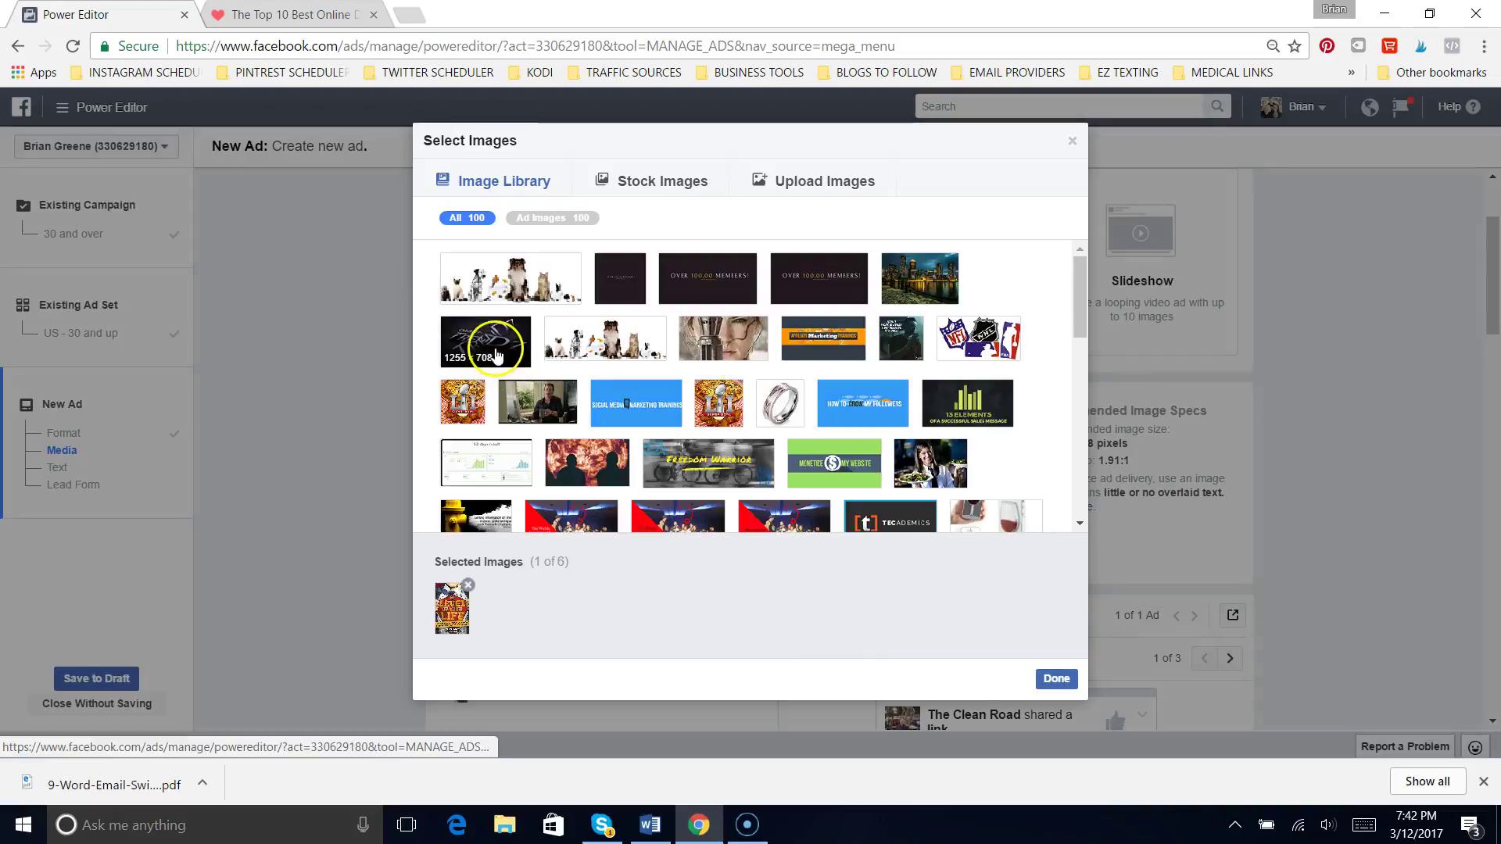
{"action": "left_click", "coordinate": [724, 332]}
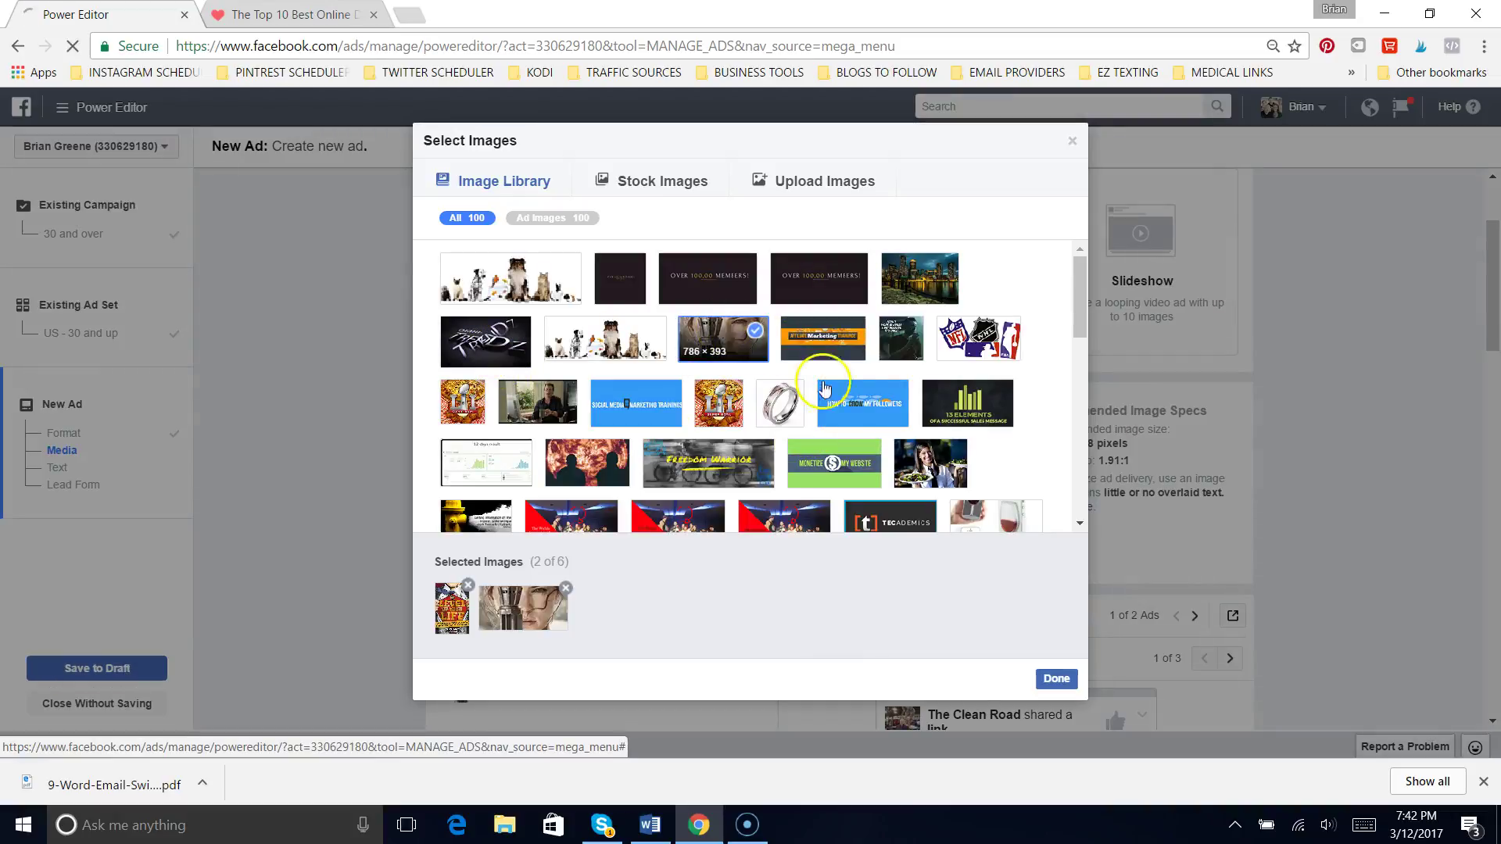
{"action": "left_click", "coordinate": [466, 586]}
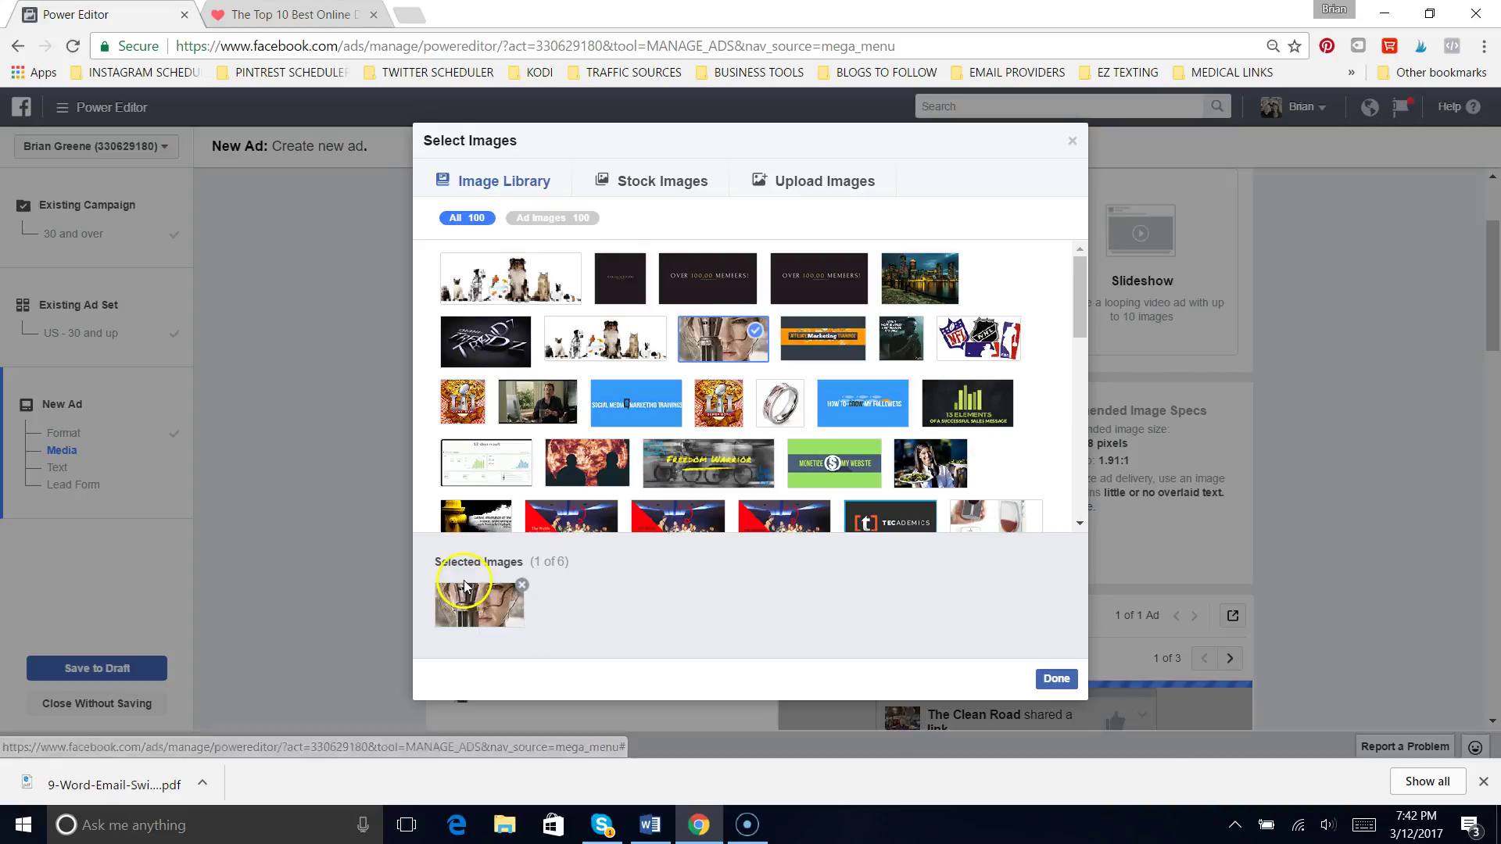
{"action": "left_click", "coordinate": [1059, 681]}
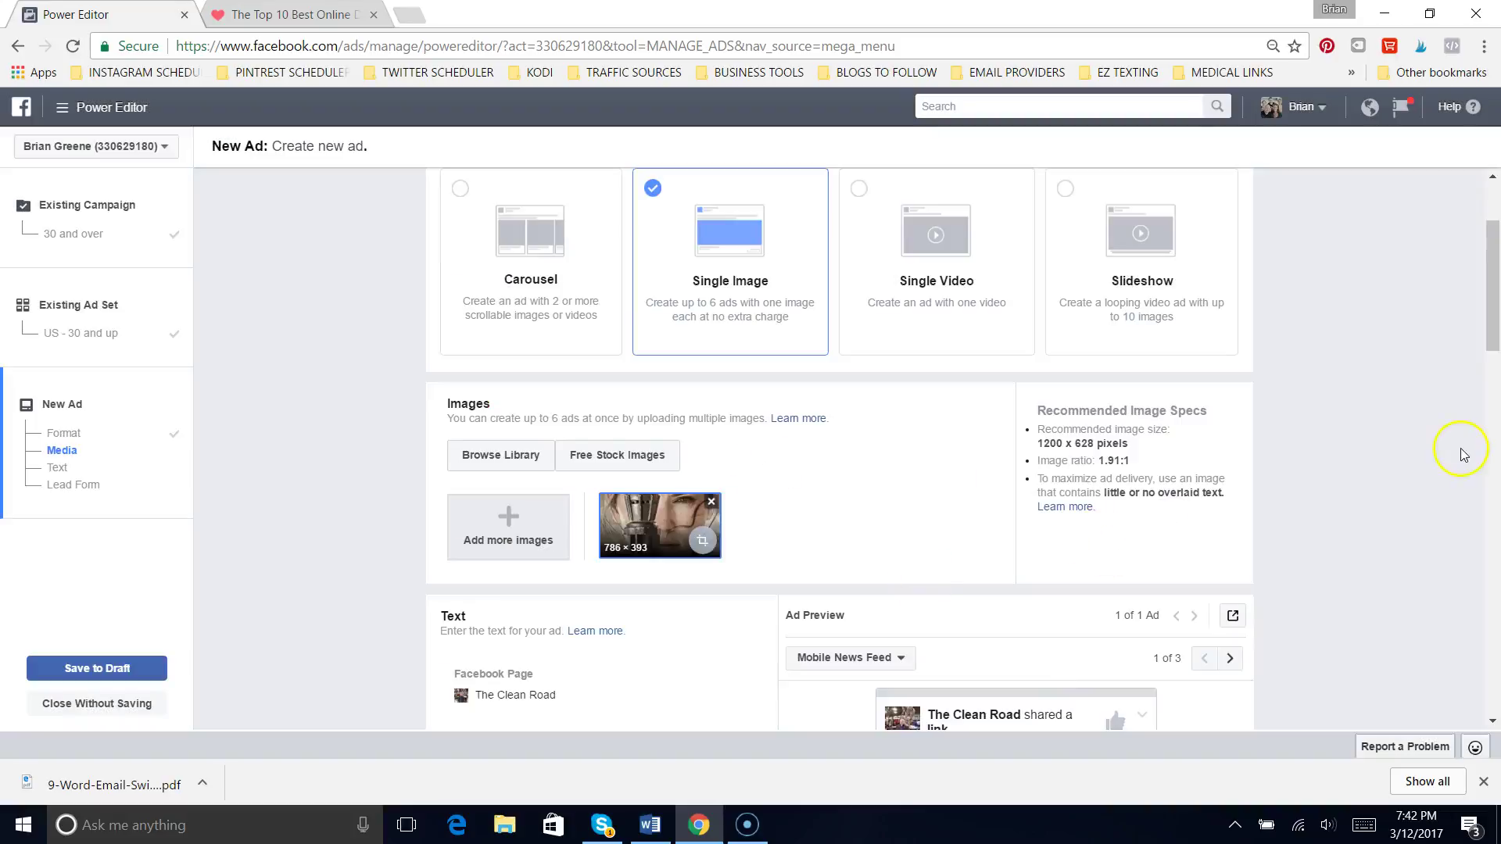
- Enter "Best Online Dating Site For 30 and Over!" as the ad's headline
{"action": "left_click_drag", "start_coordinate": [1497, 317], "coordinate": [1490, 395]}
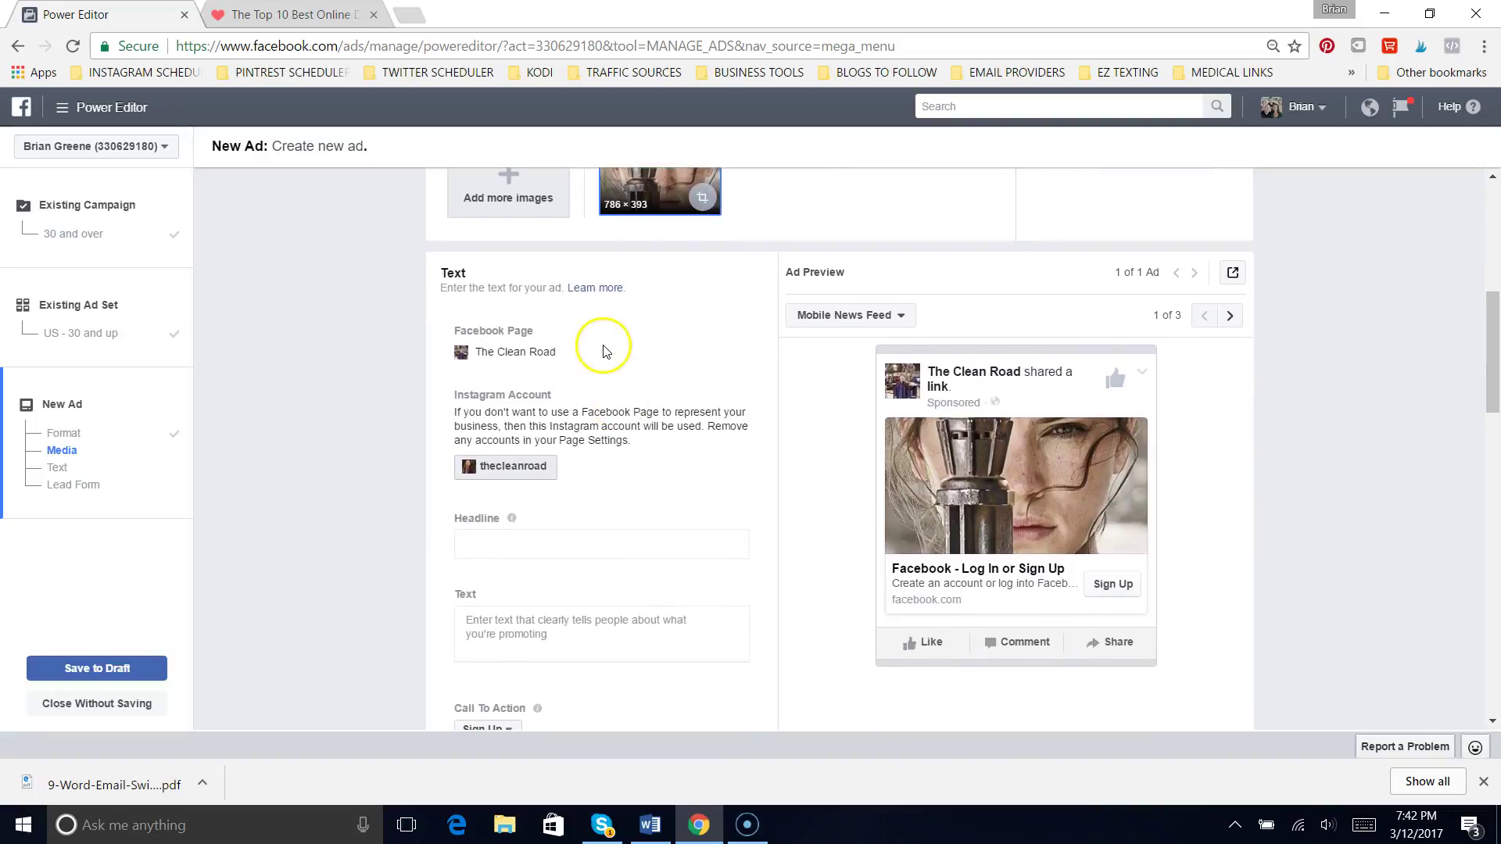
{"action": "left_click", "coordinate": [559, 544]}
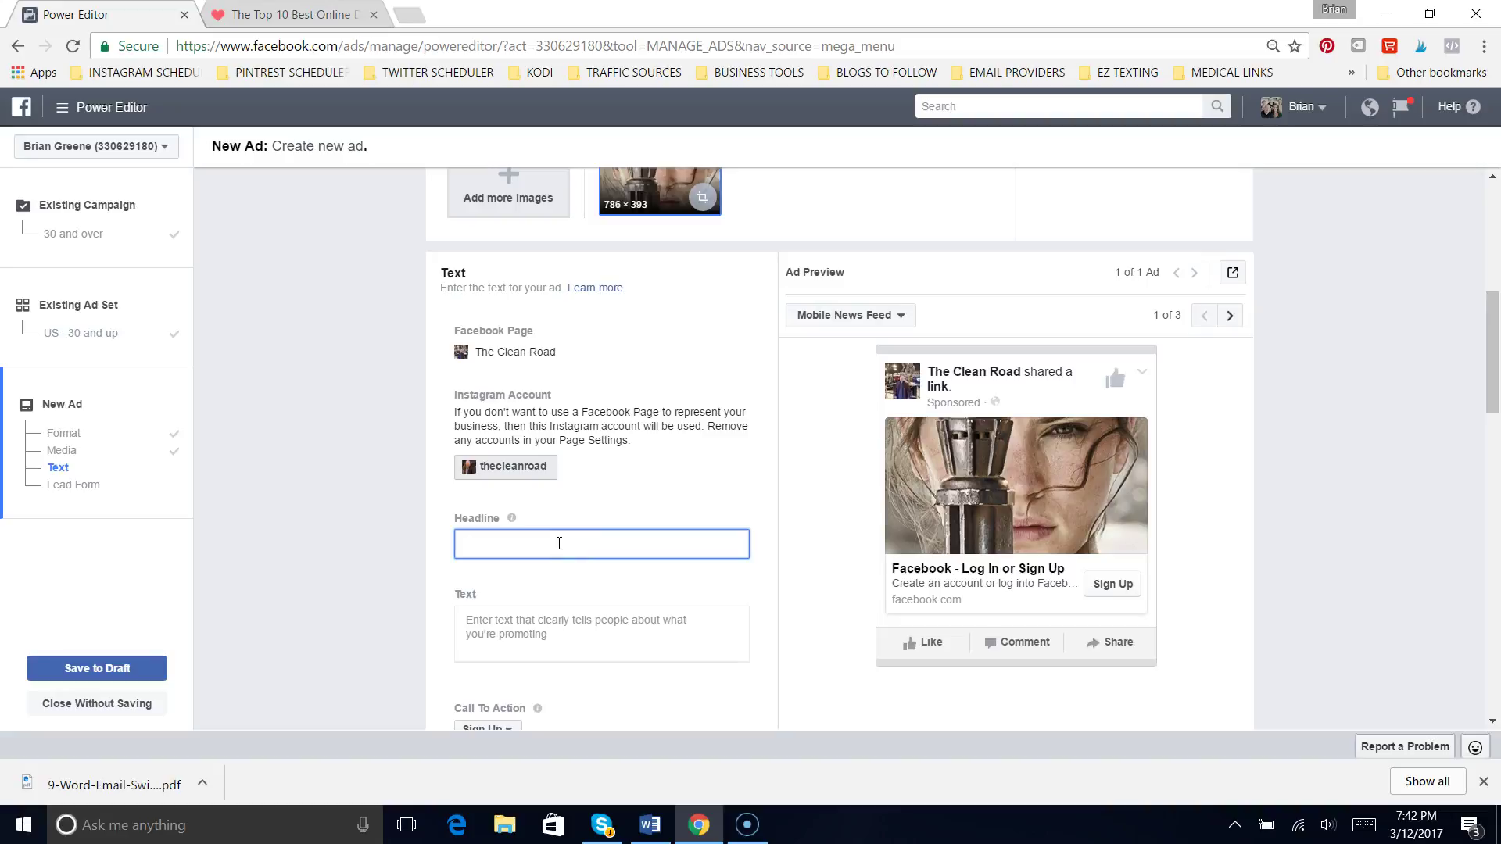
{"action": "type", "text": "Best O"}
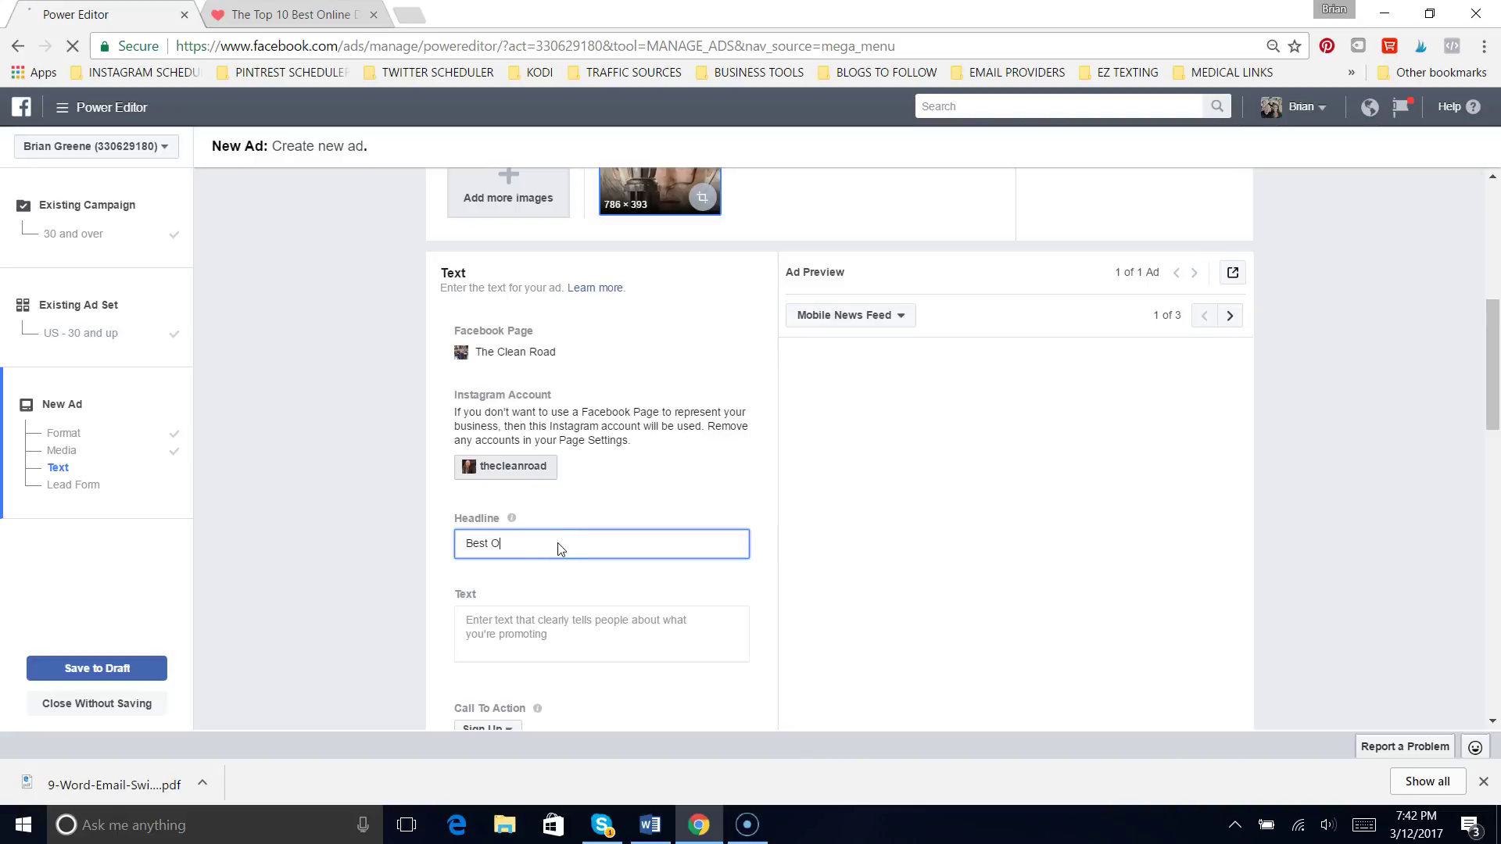
{"action": "type", "text": "nline Dating"}
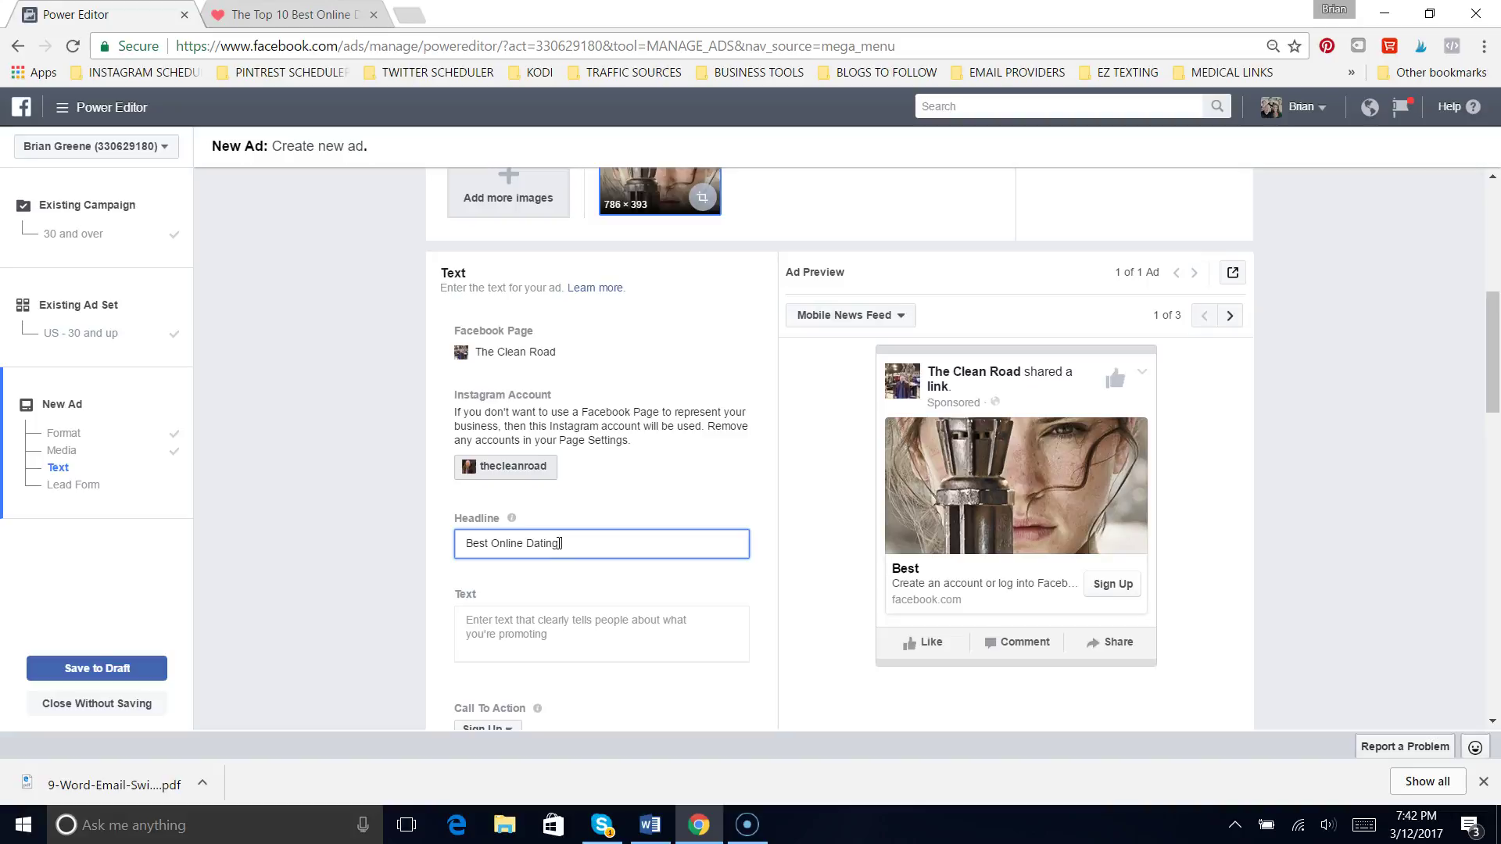
{"action": "type", "text": " Site F"}
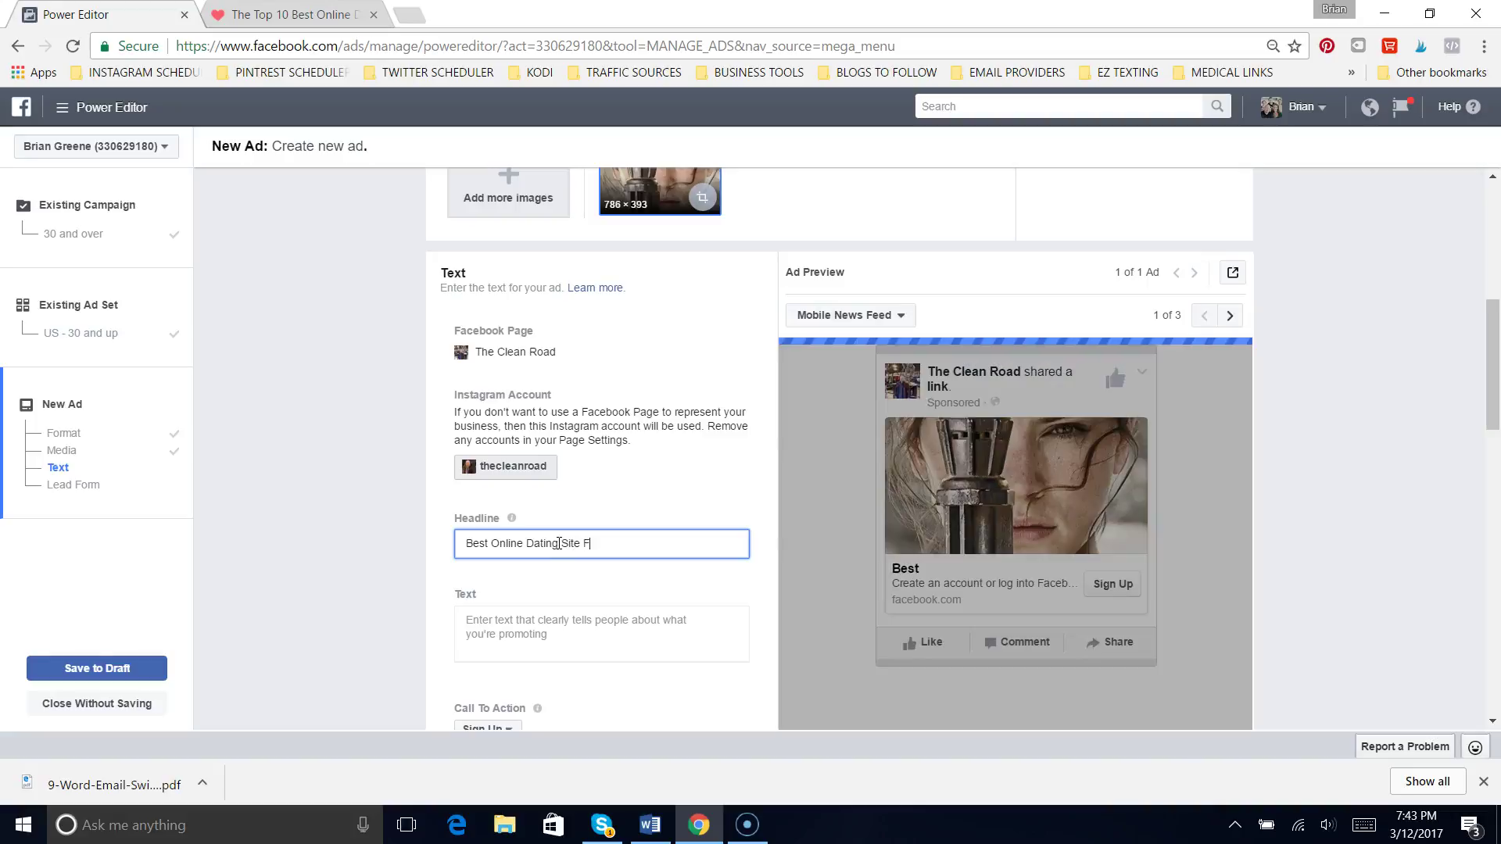
{"action": "type", "text": "or 30 "}
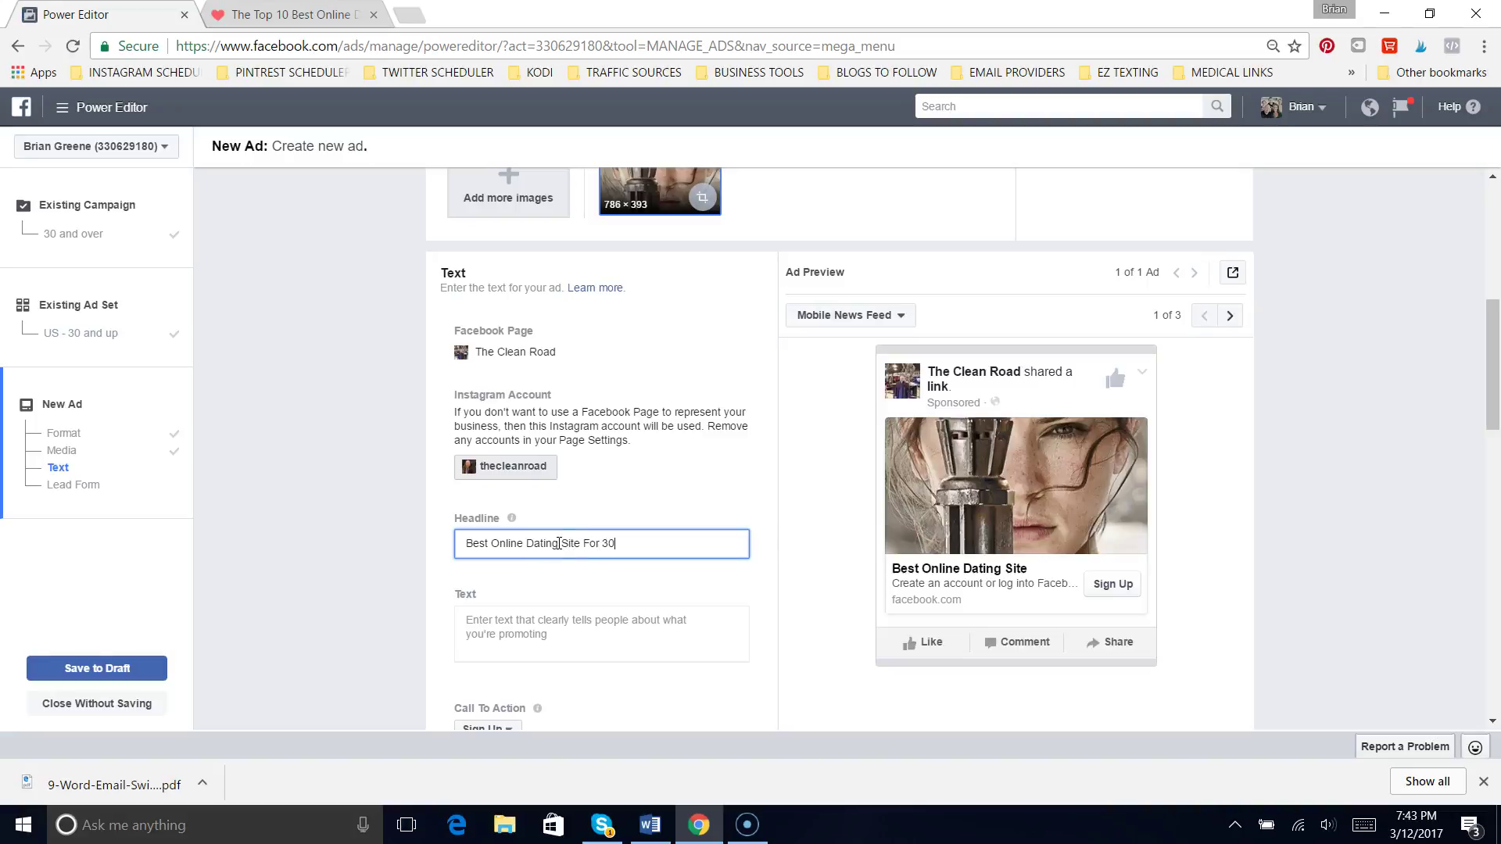
{"action": "type", "text": "and Over"}
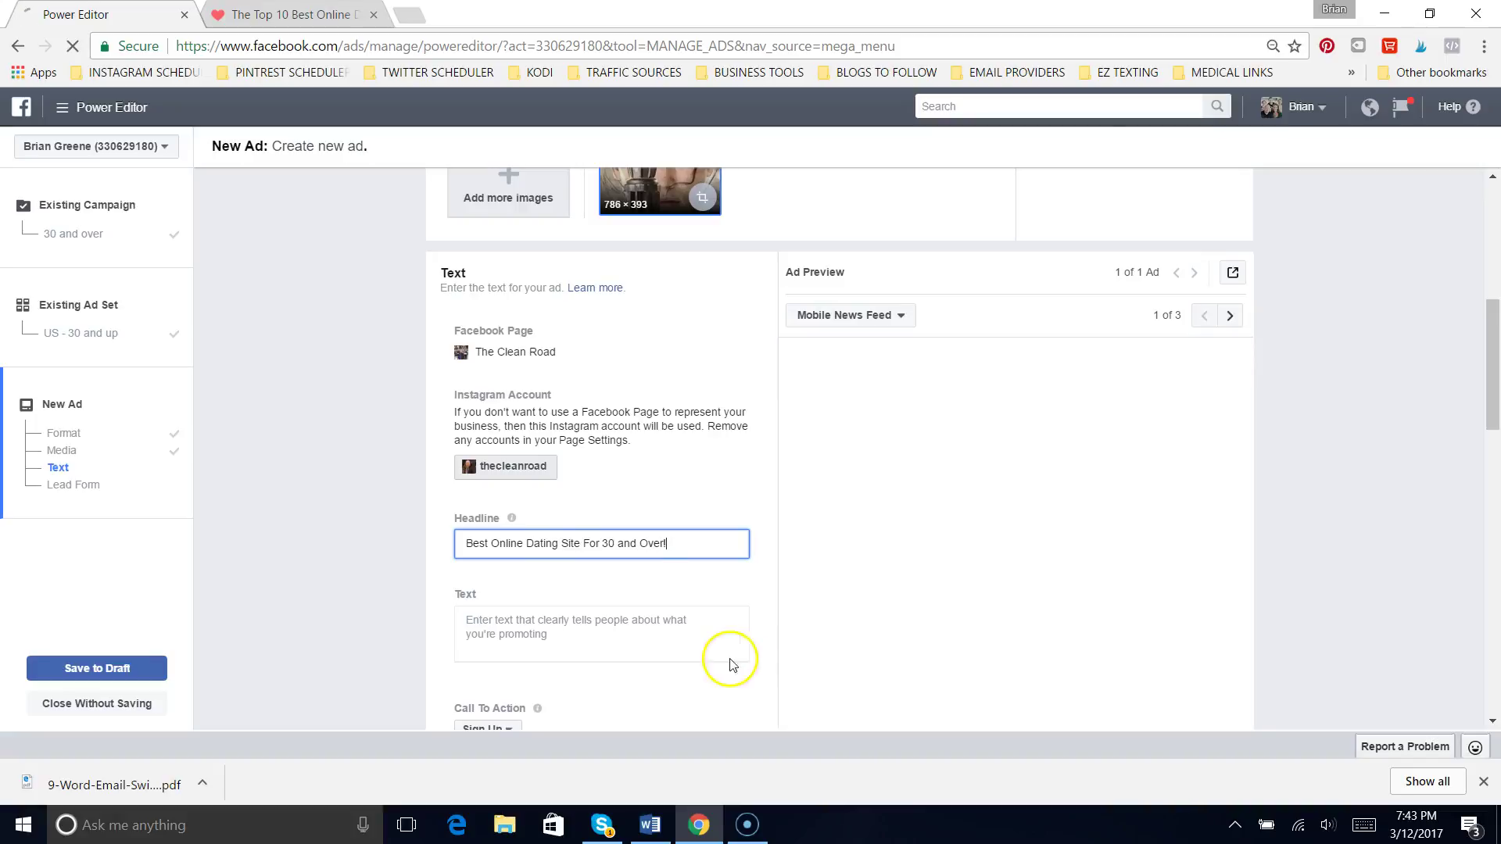
- Enter the ad text "Meet the Person of your dreams without all the hassle of Bar Hopping.."
{"action": "left_click", "coordinate": [639, 629]}
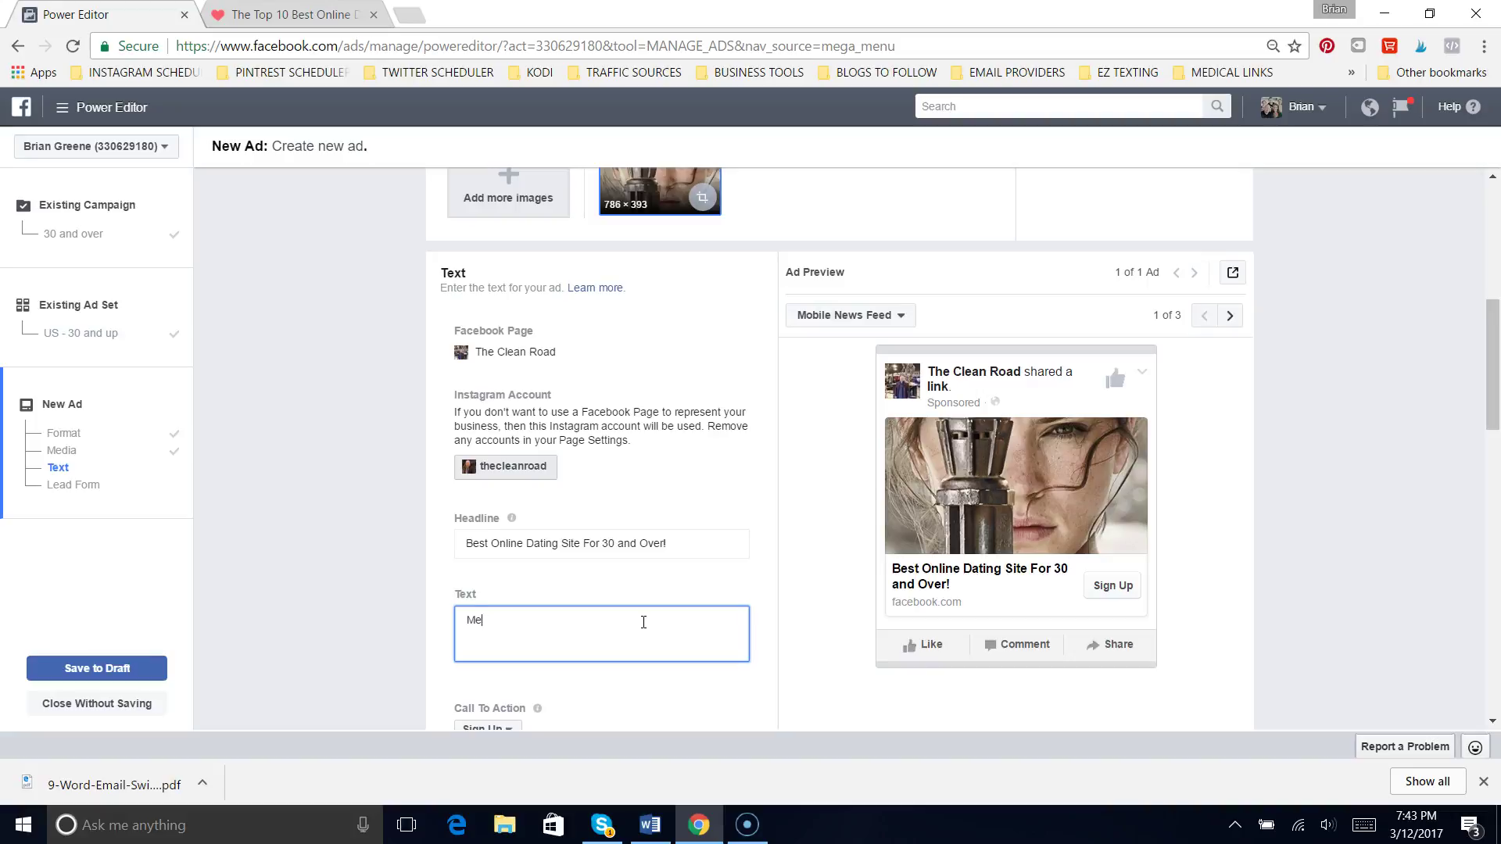
{"action": "type", "text": "Meet the "}
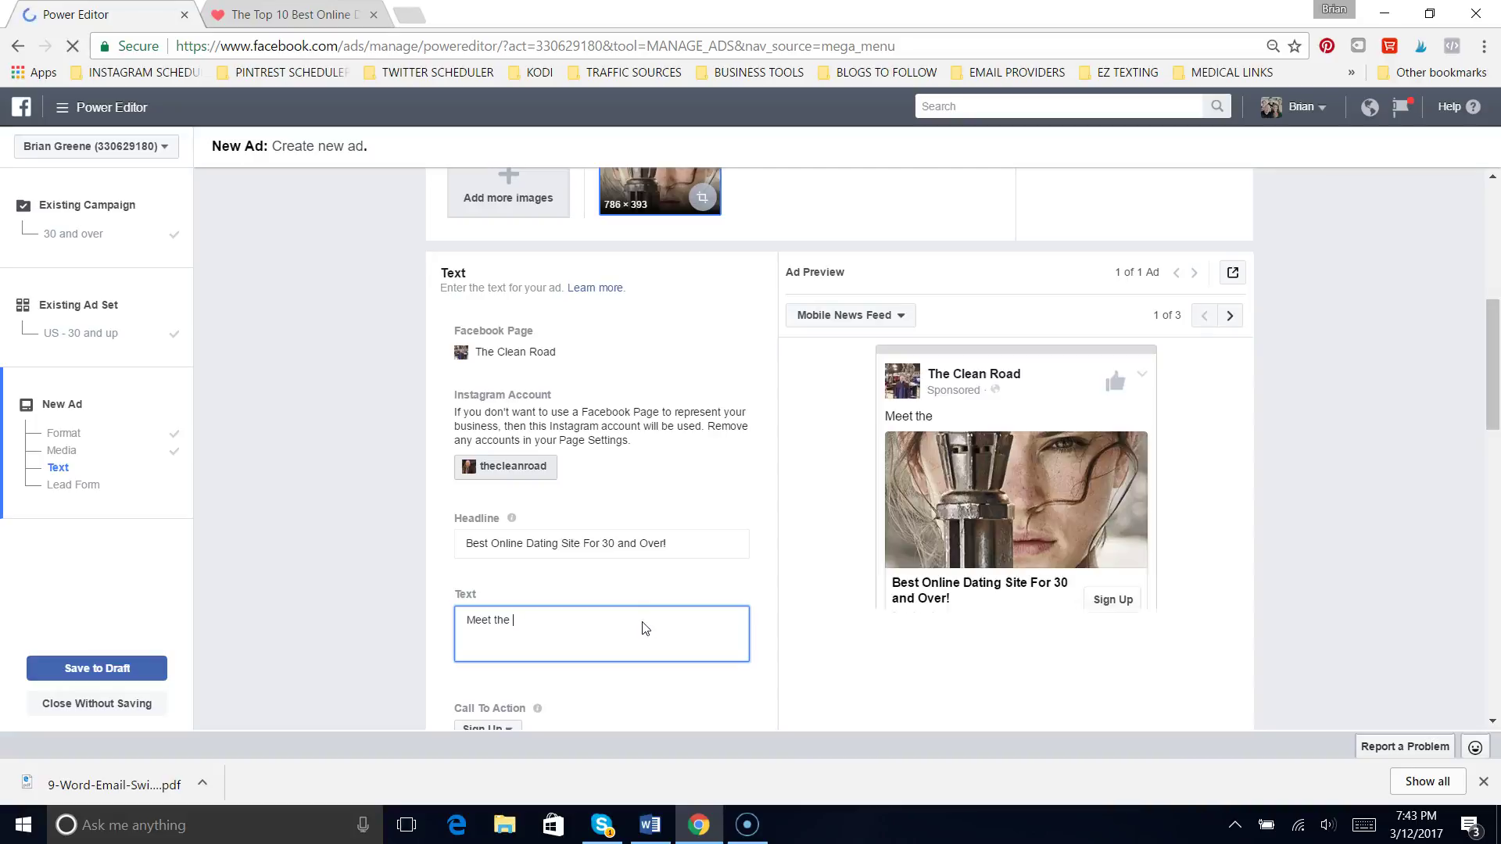
{"action": "type", "text": "Person of"}
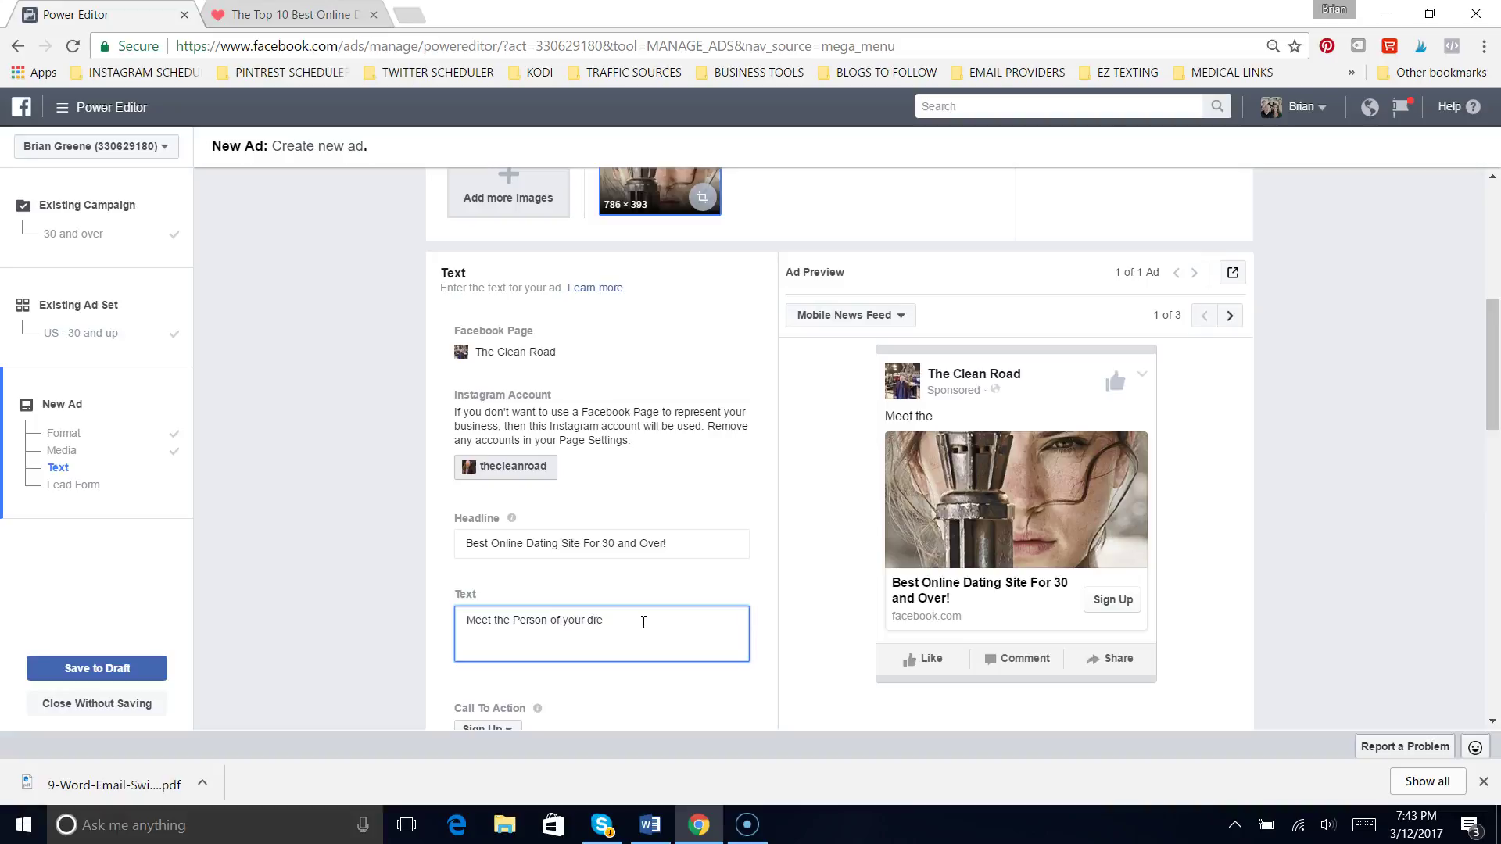
{"action": "type", "text": "your dre"}
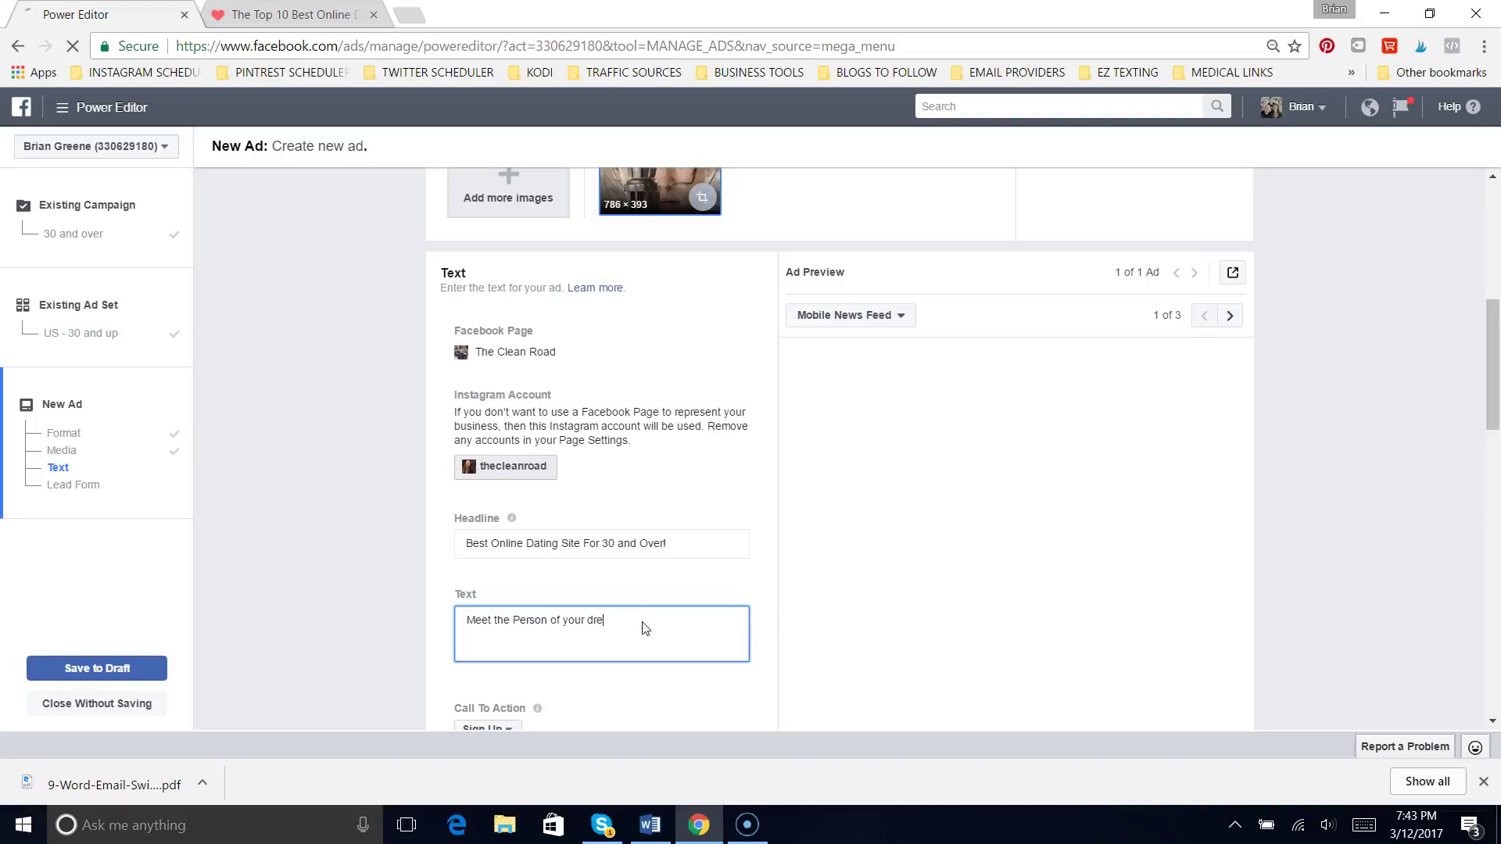
{"action": "type", "text": "ams"}
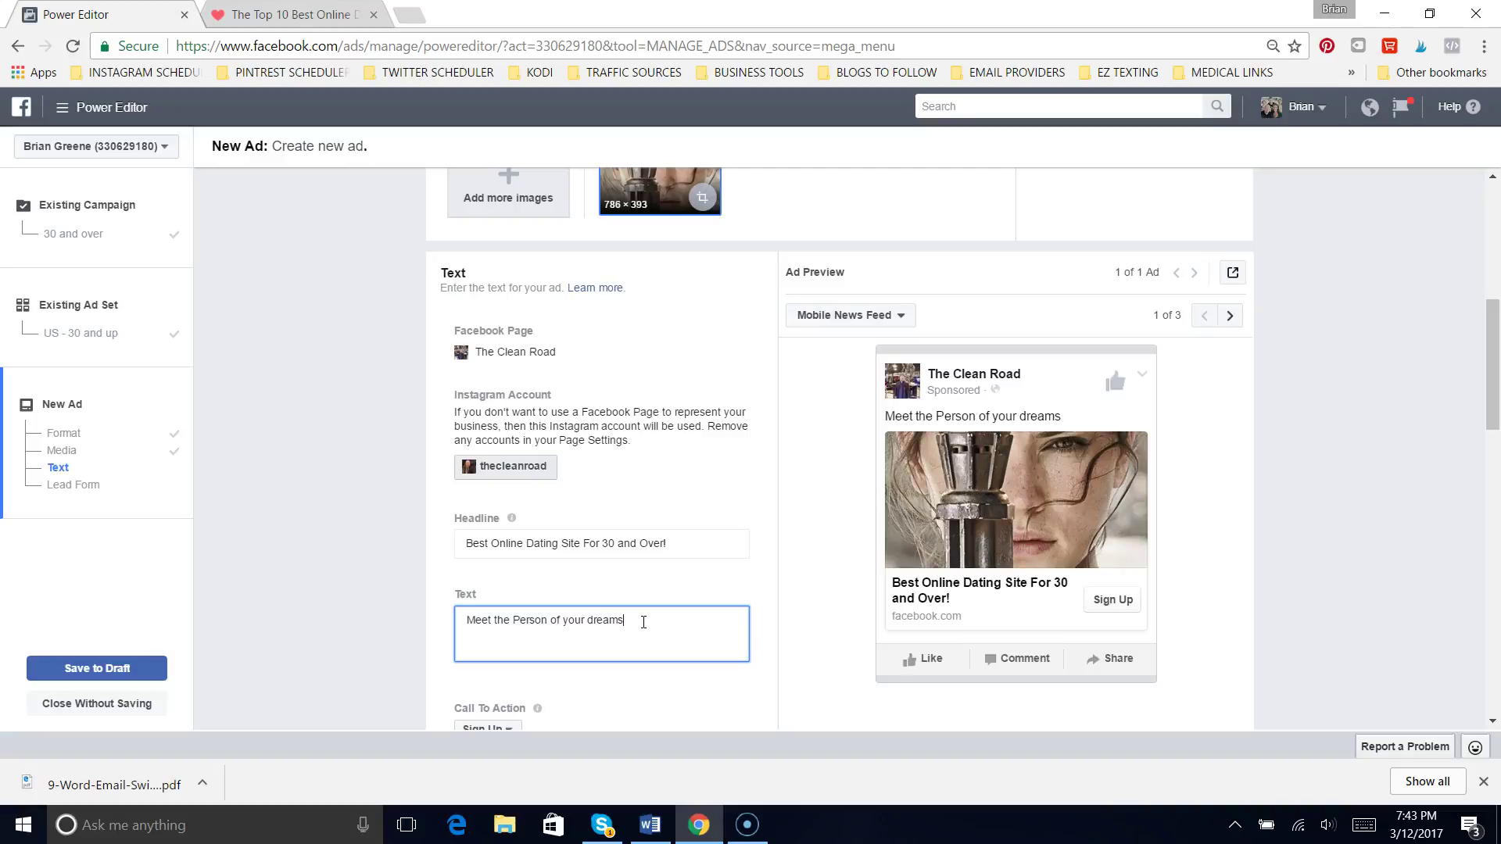
{"action": "type", "text": "without all the hassle of"}
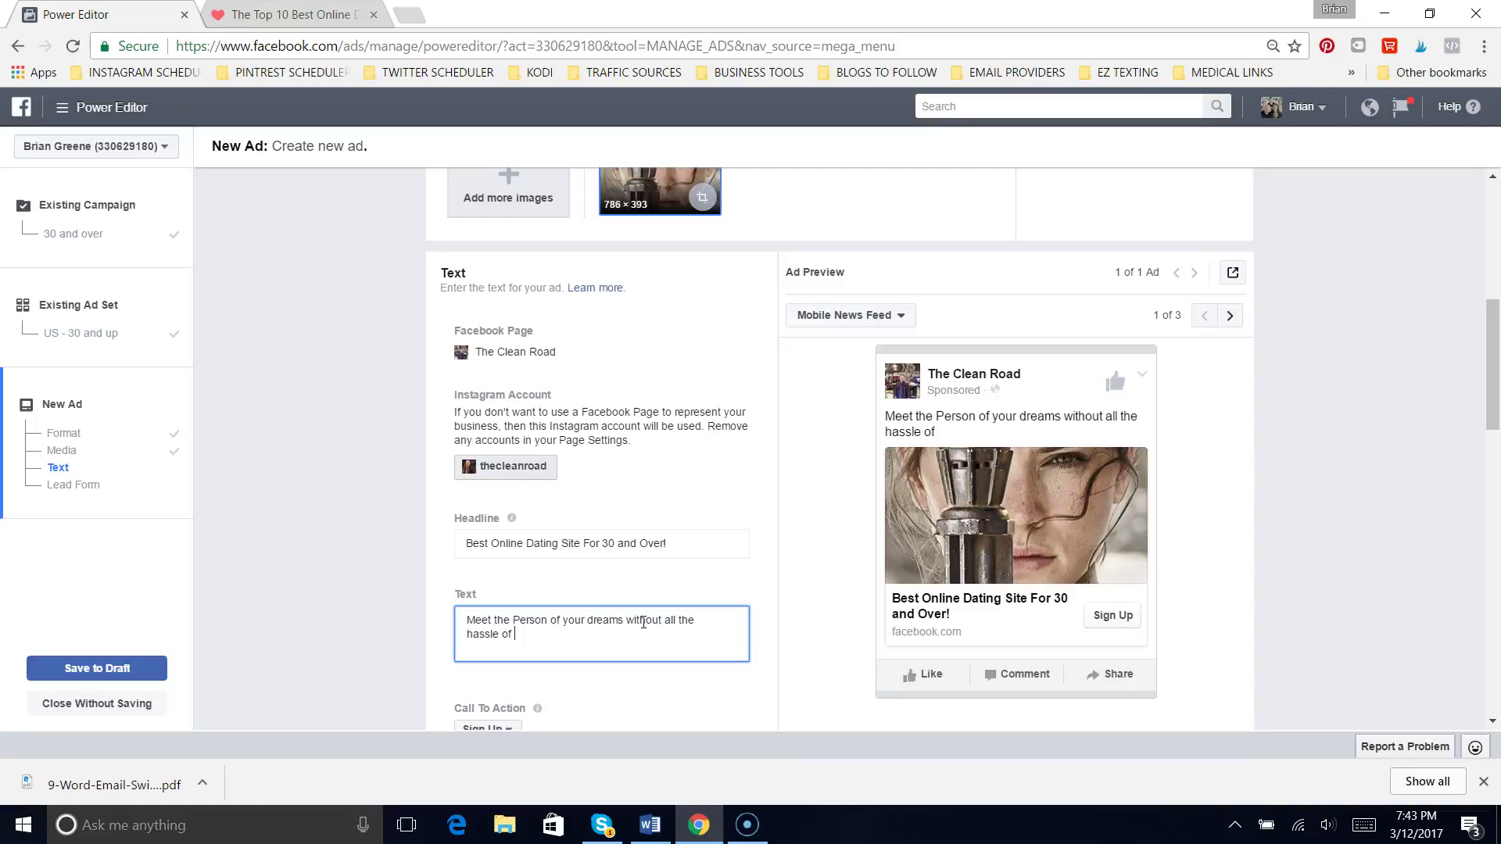
{"action": "type", "text": "Bar Hopping.."}
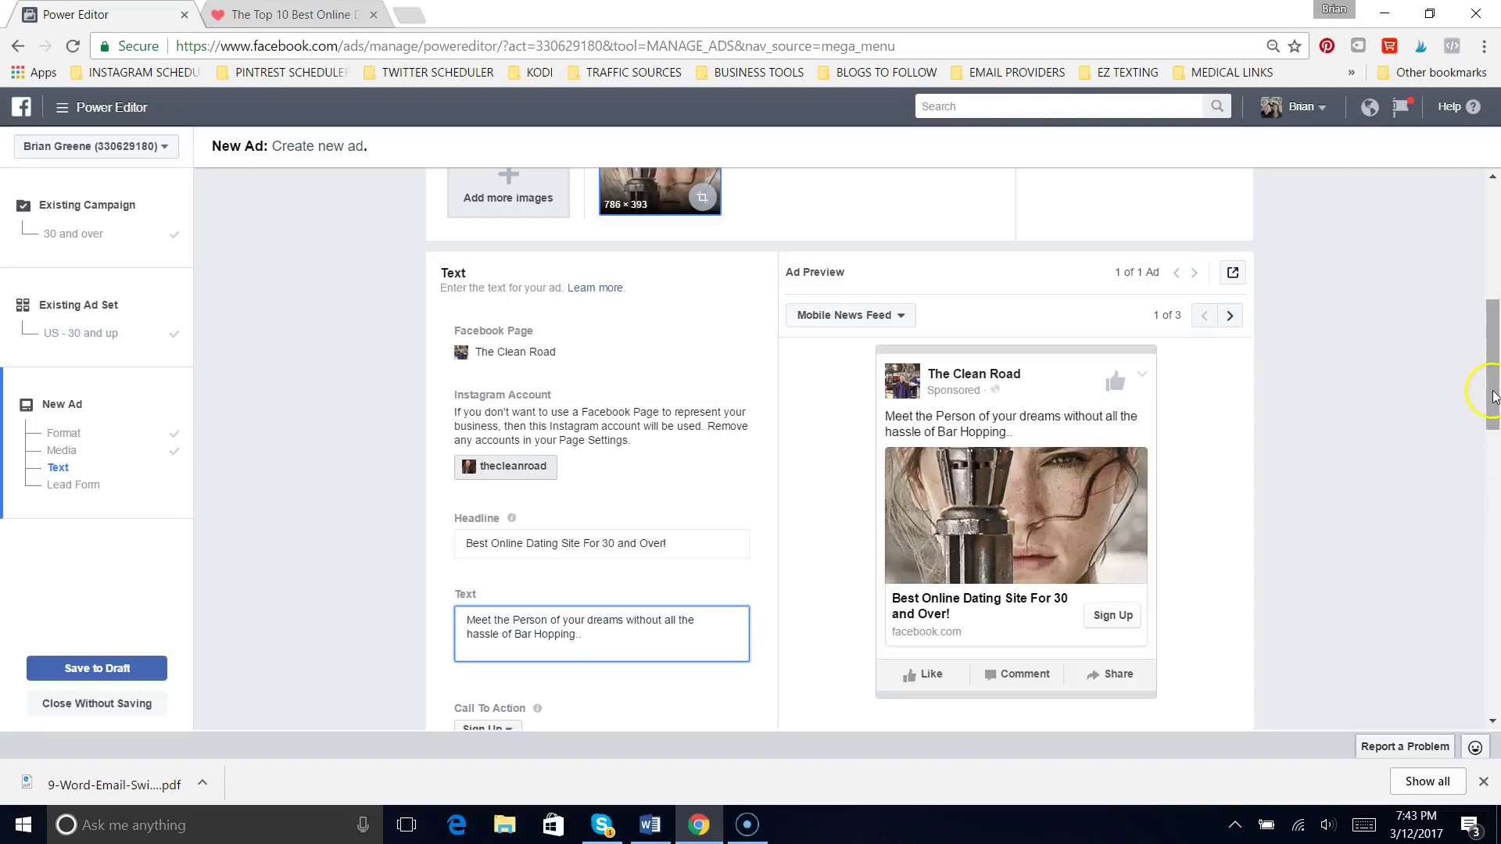
- Look over the available call to action options for the ad without changing the selection
{"action": "left_click_drag", "start_coordinate": [1493, 397], "coordinate": [1490, 465]}
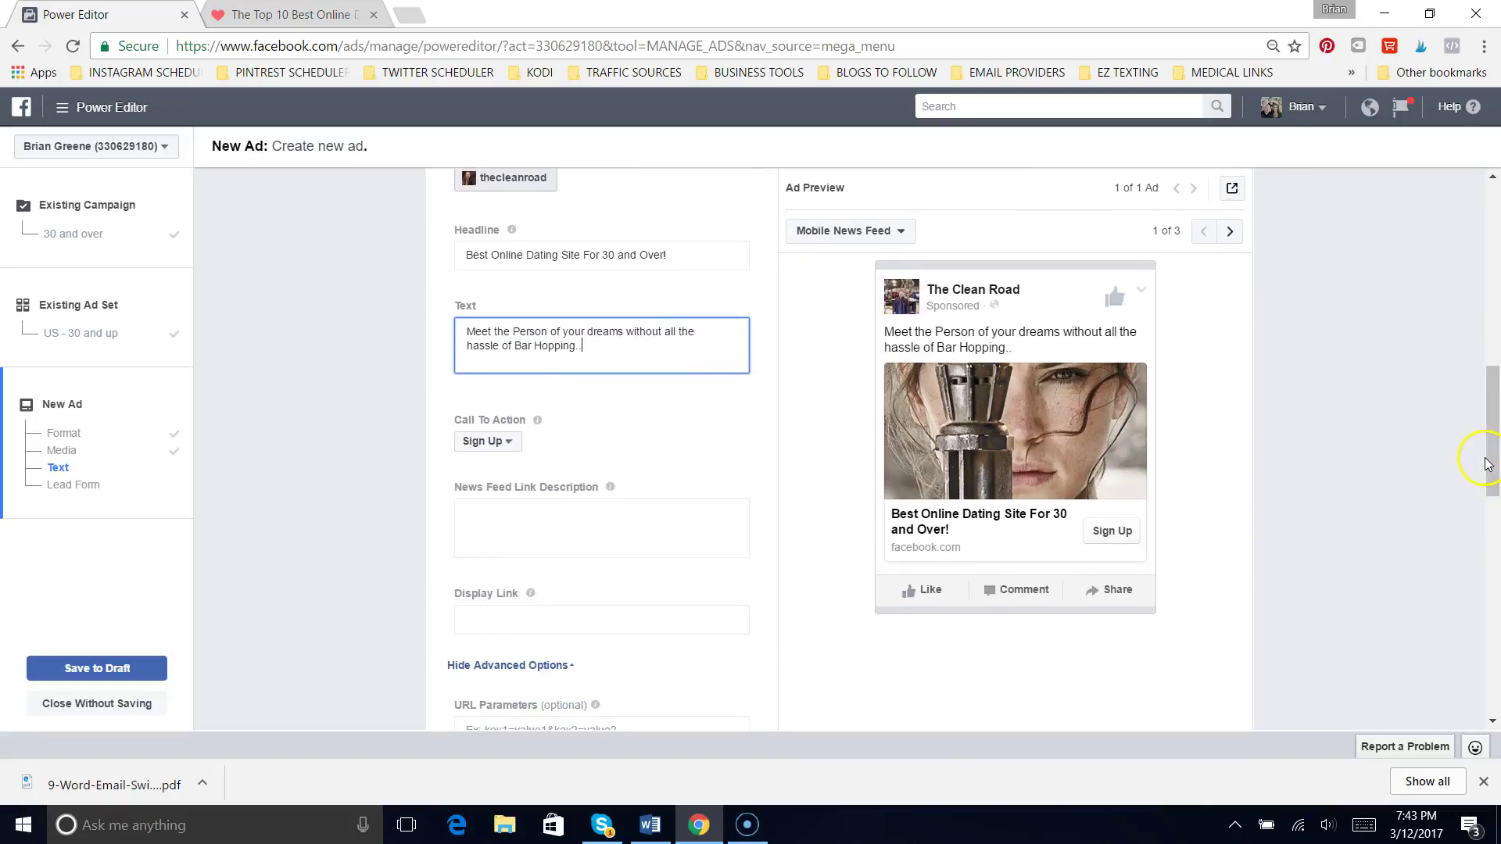
{"action": "left_click", "coordinate": [508, 443]}
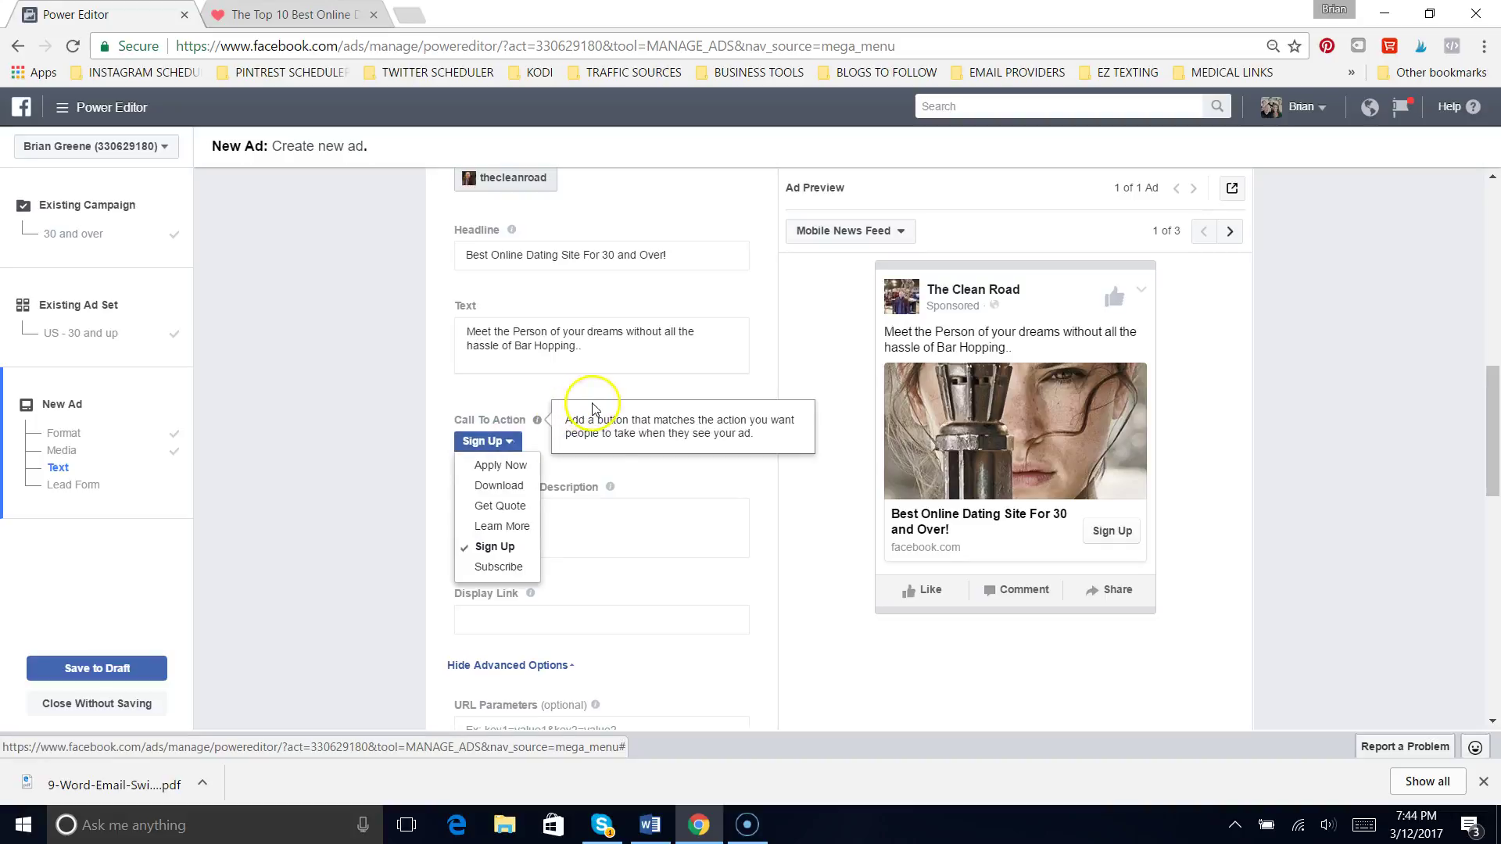
{"action": "left_click", "coordinate": [628, 478]}
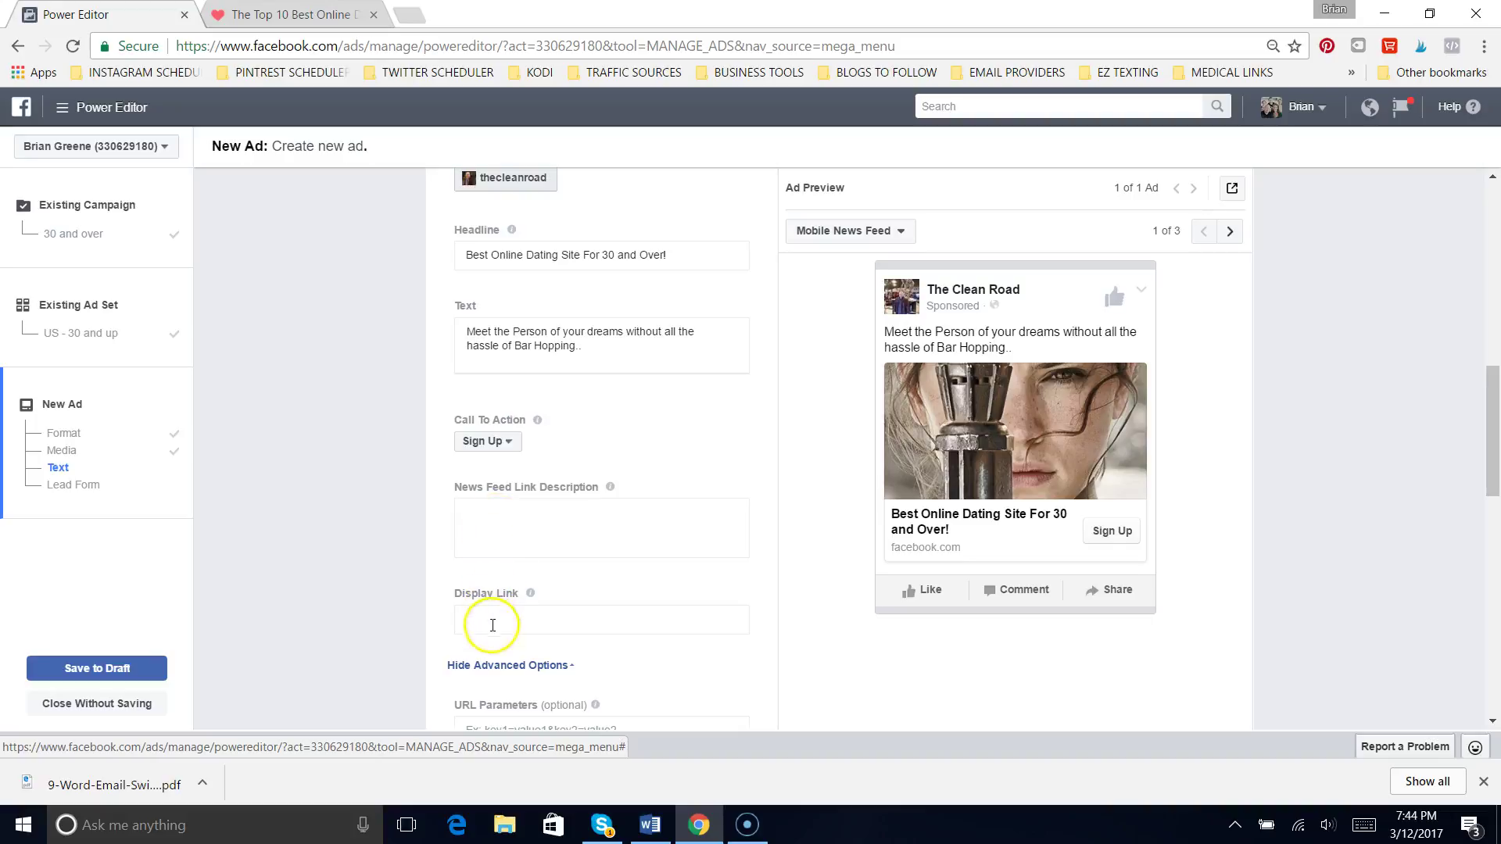
- Try to use "Best Dating Site" as the ad's display link
{"action": "left_click", "coordinate": [545, 626]}
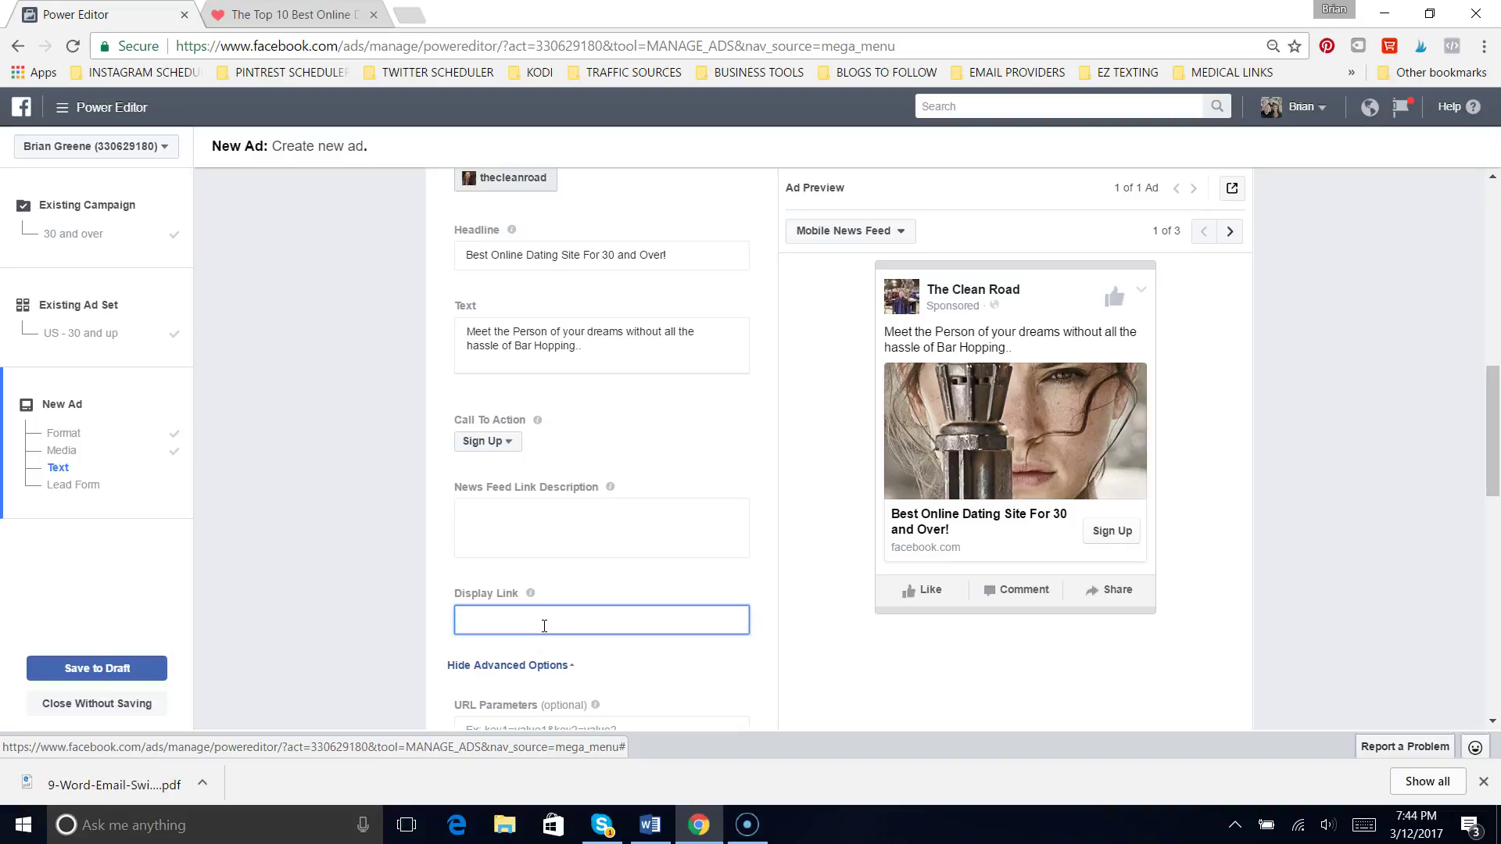
{"action": "type", "text": "Best Datin"}
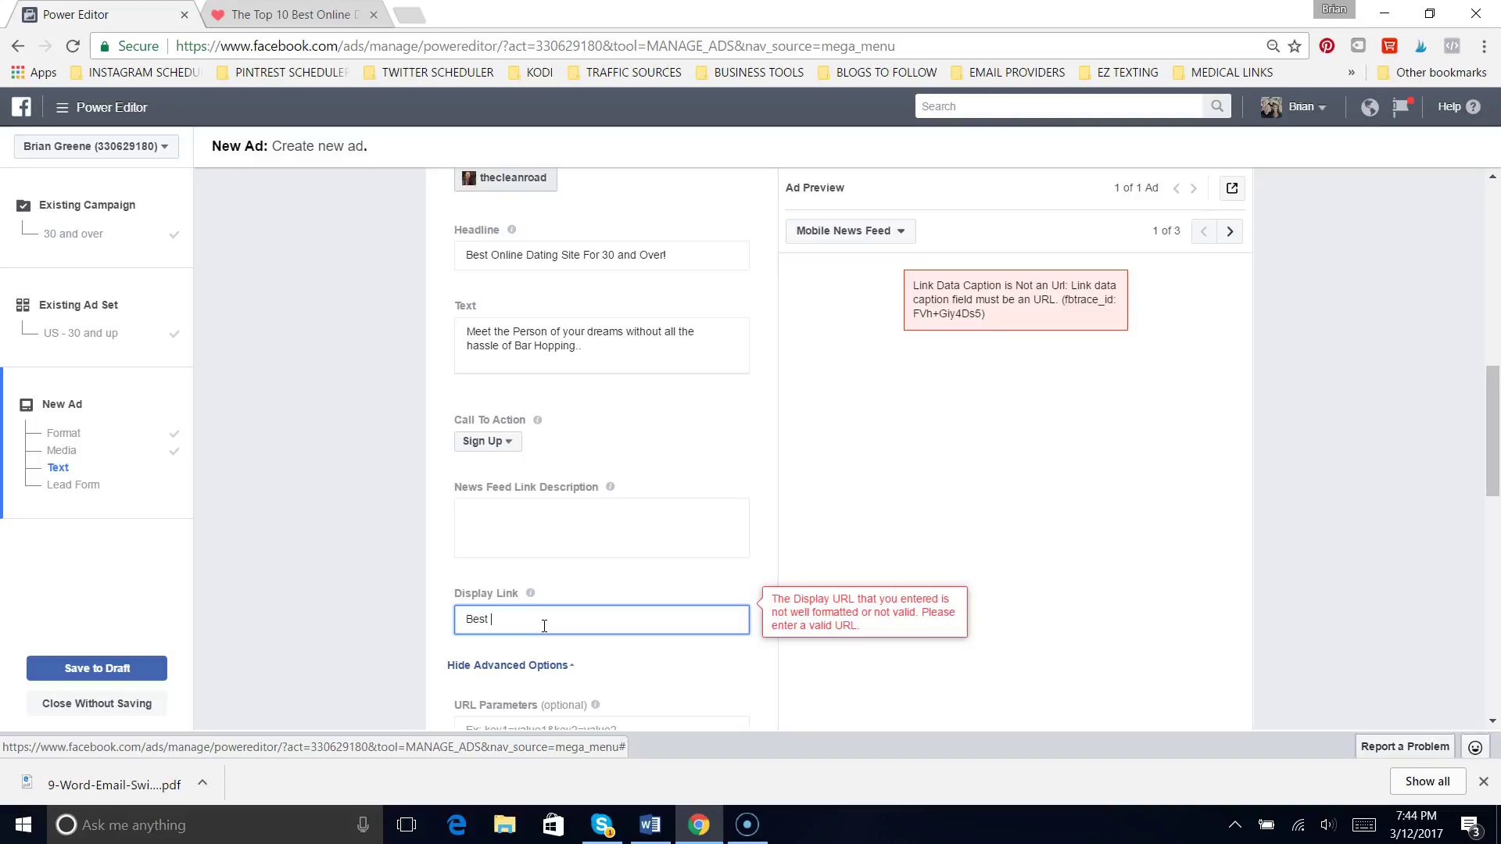
{"action": "type", "text": "g Site"}
{"action": "left_click_drag", "start_coordinate": [1478, 446], "coordinate": [1478, 523]}
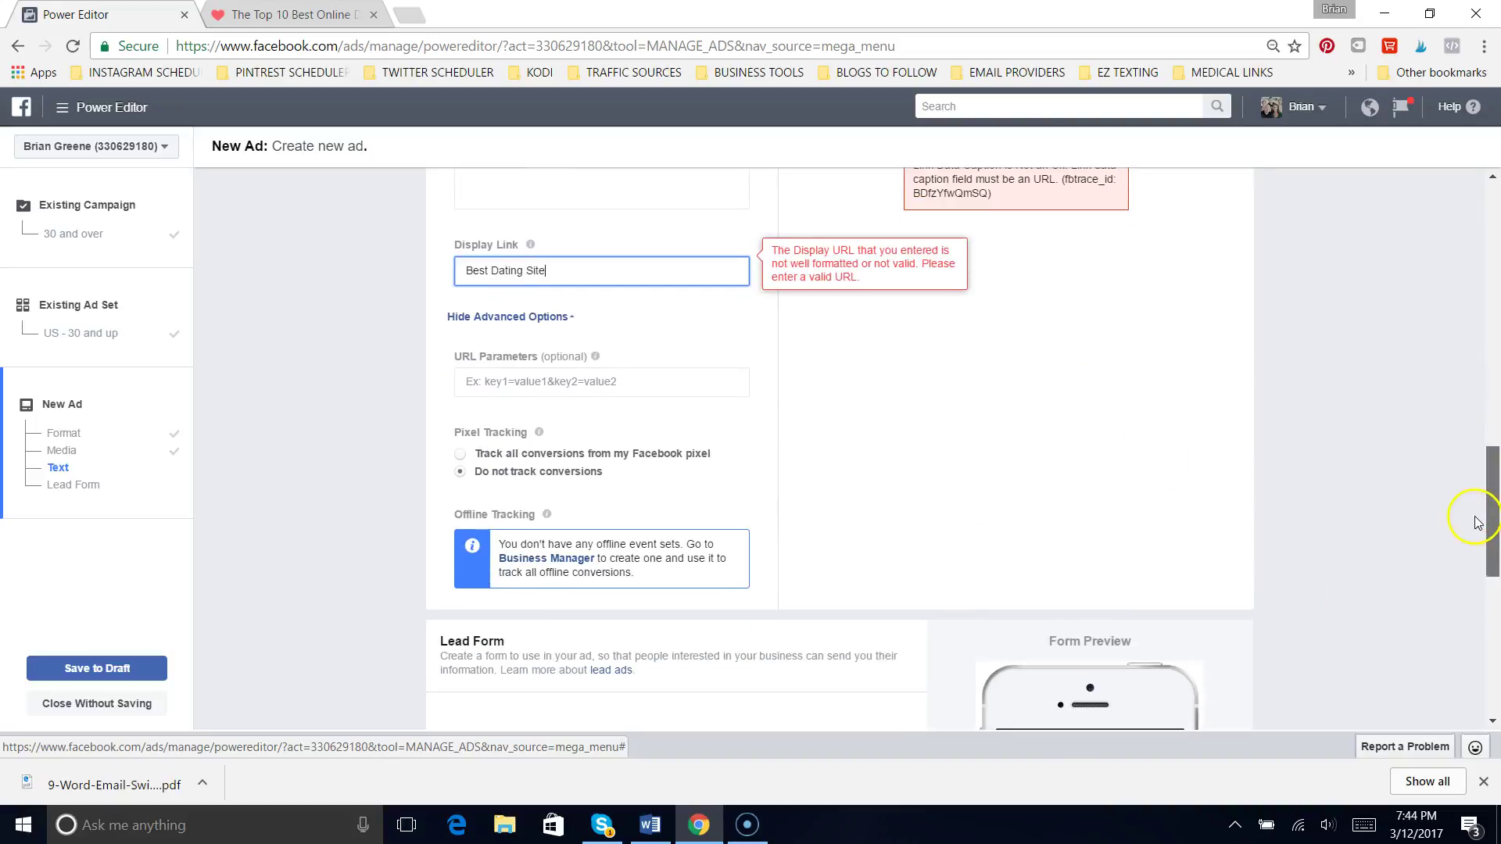
{"action": "left_click", "coordinate": [661, 377]}
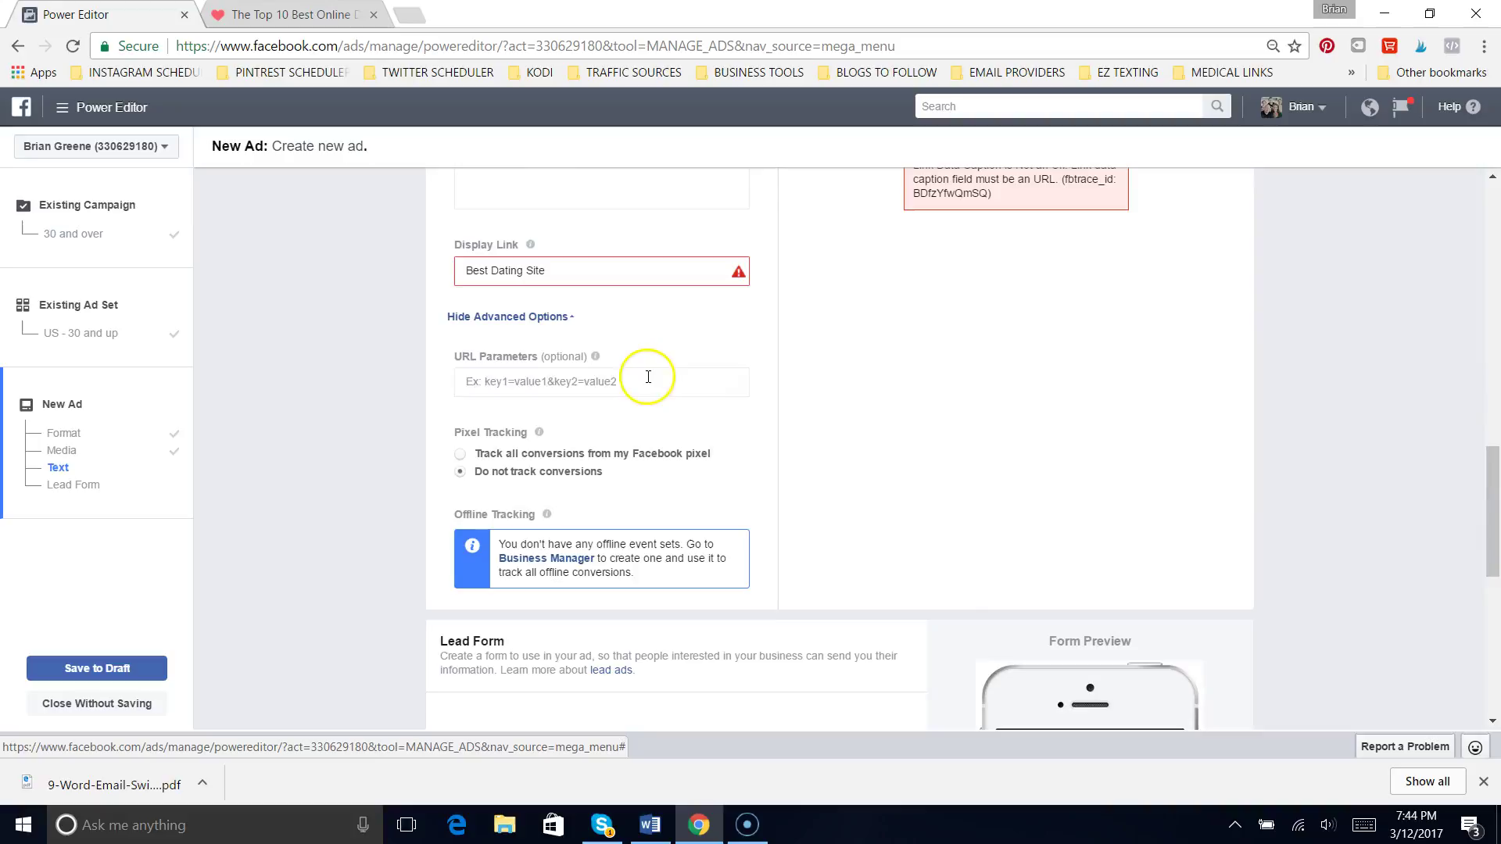
- Clear the text entered as the ad's display link
{"action": "left_click", "coordinate": [579, 274]}
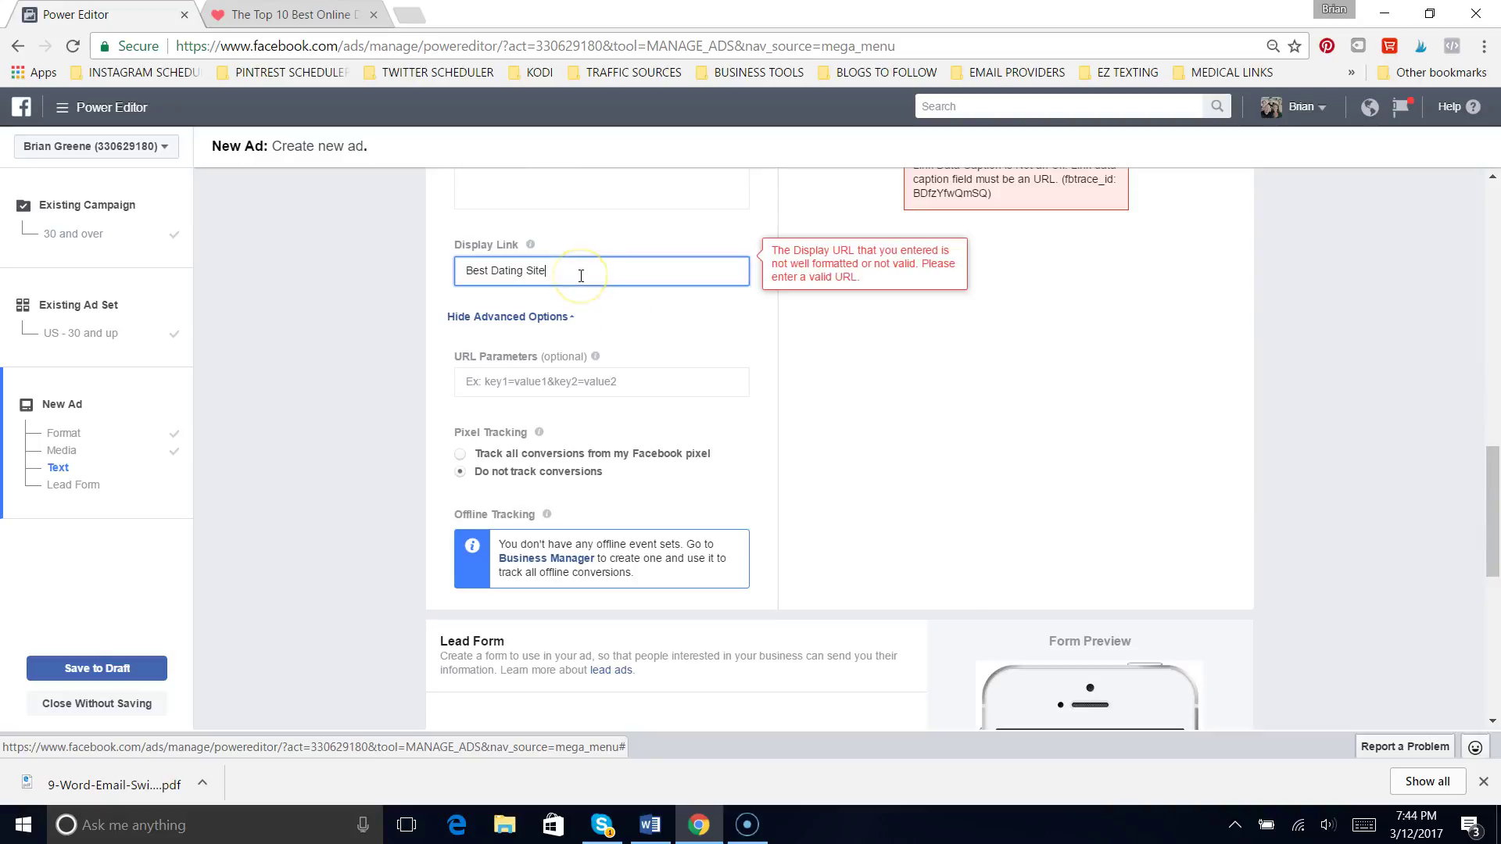
{"action": "key", "text": "BackSpace"}
{"action": "key", "text": "BackSpace"}
{"action": "key", "text": "BackSpace"}
{"action": "key", "text": "BackSpace"}
{"action": "key", "text": "BackSpace"}
{"action": "key", "text": "BackSpace"}
{"action": "key", "text": "BackSpace"}
{"action": "key", "text": "BackSpace"}
{"action": "key", "text": "BackSpace"}
{"action": "key", "text": "BackSpace"}
{"action": "key", "text": "BackSpace"}
{"action": "key", "text": "BackSpace"}
{"action": "key", "text": "BackSpace"}
{"action": "key", "text": "BackSpace"}
{"action": "key", "text": "BackSpace"}
{"action": "left_click", "coordinate": [554, 381]}
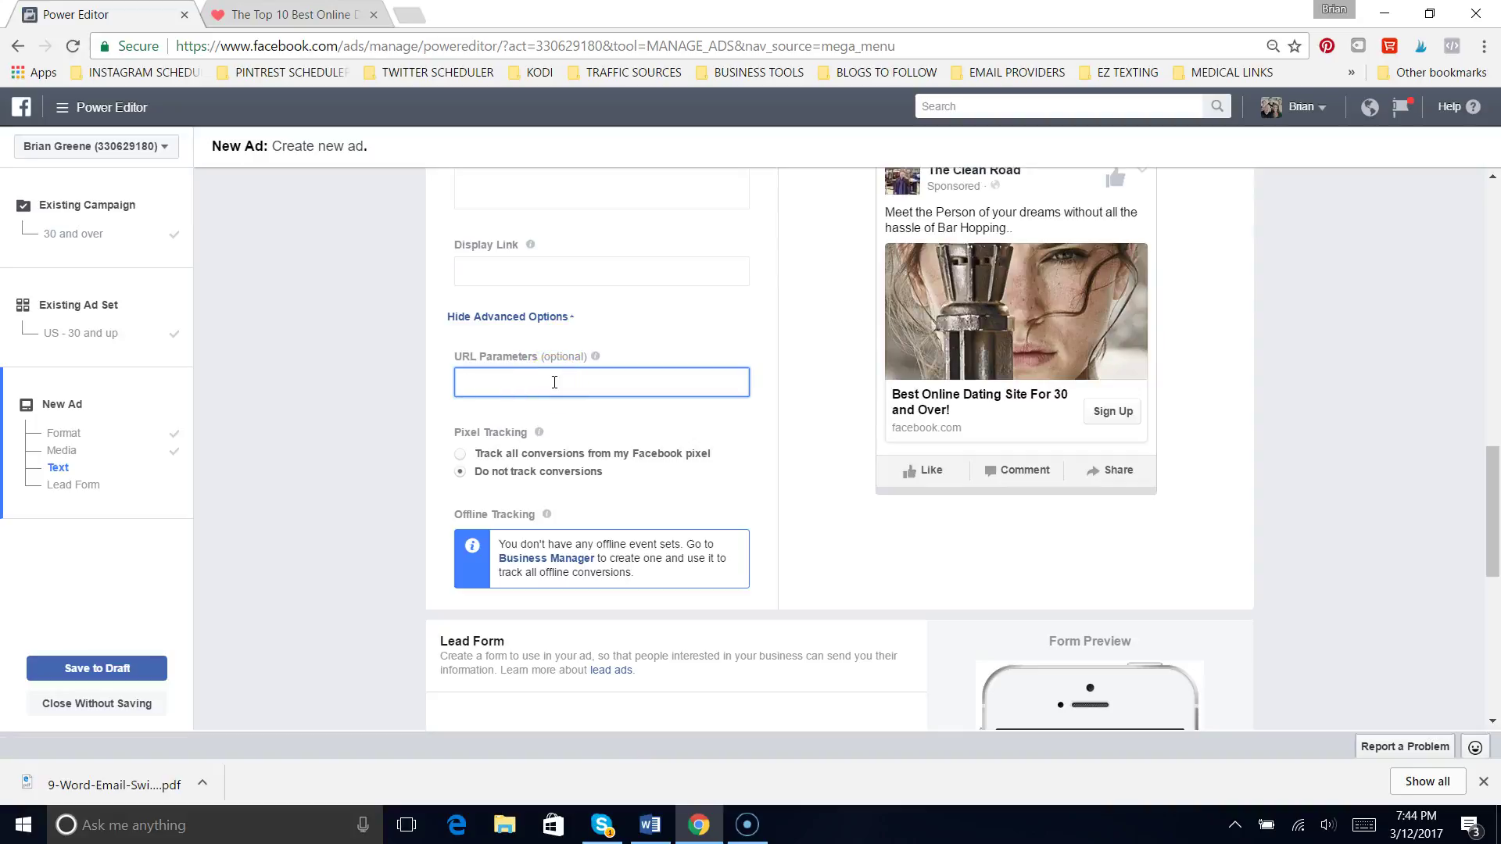
{"action": "type", "text": "http:/"}
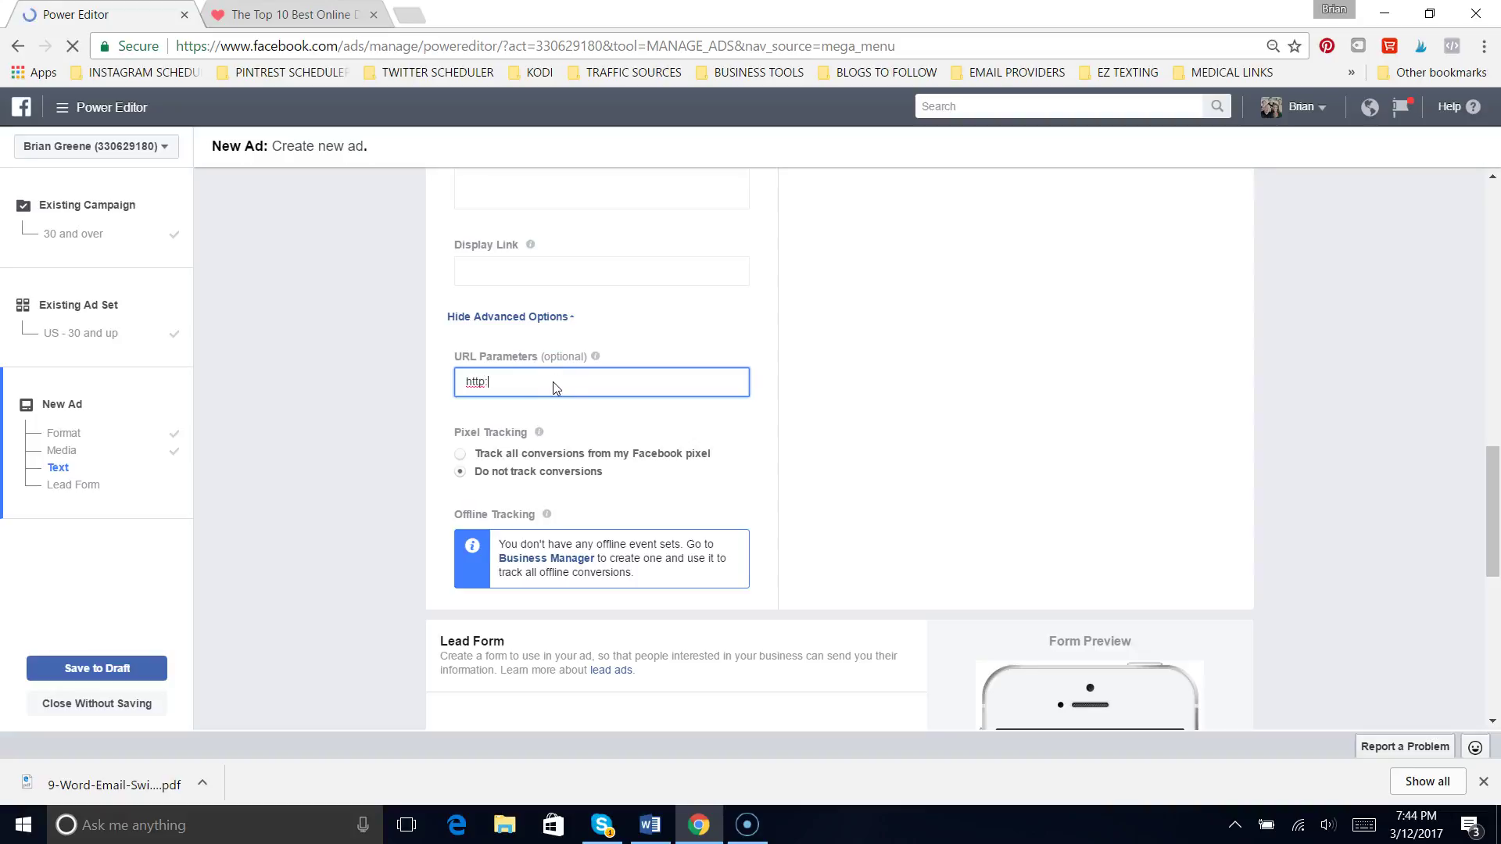
{"action": "type", "text": "/"}
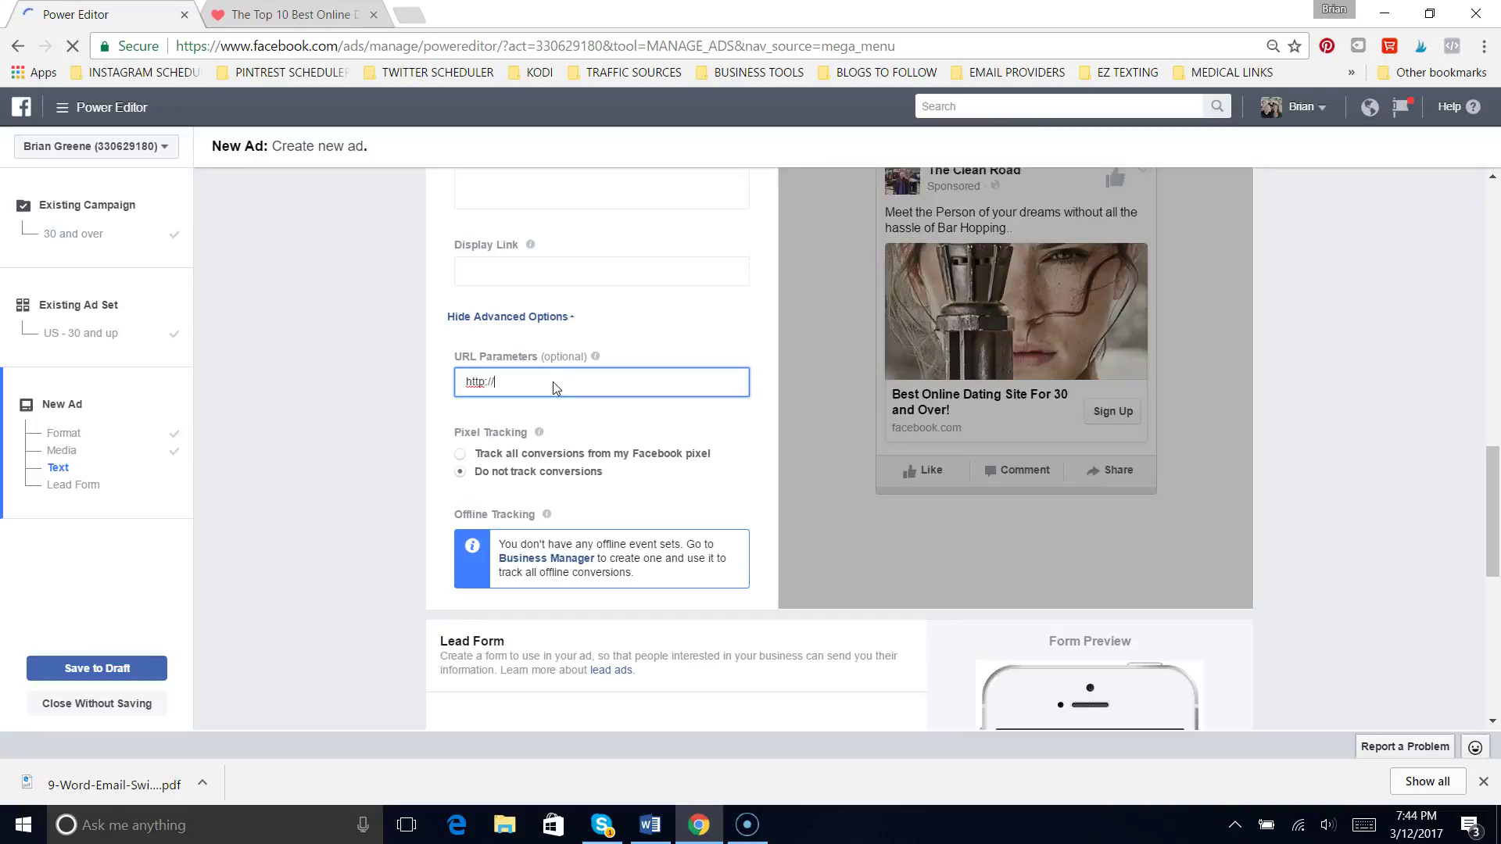
{"action": "type", "text": "4"}
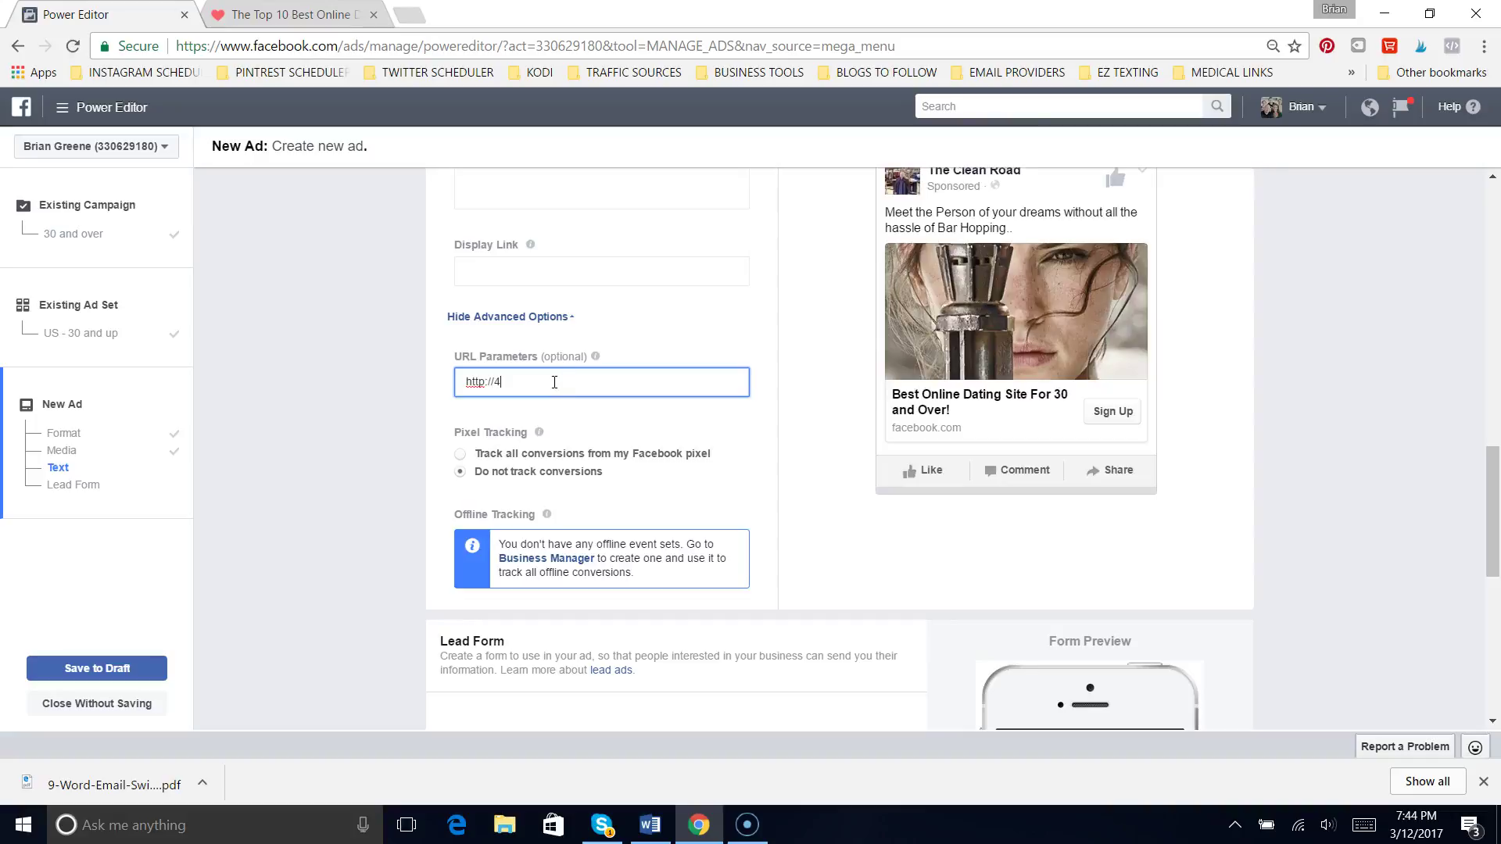
{"action": "type", "text": "percen"}
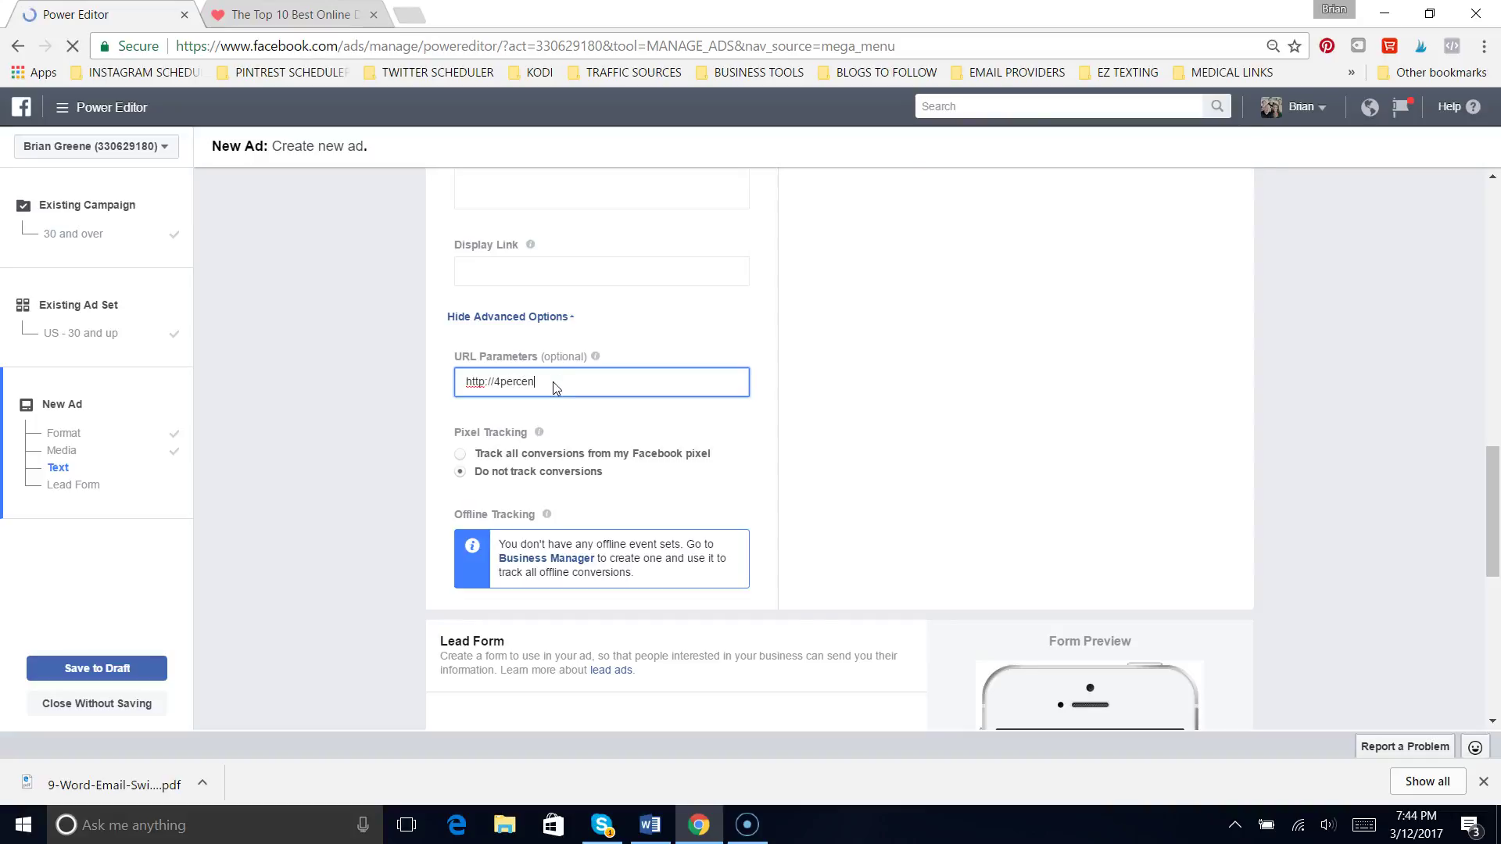
{"action": "type", "text": "tzone.com"}
{"action": "left_click", "coordinate": [697, 413]}
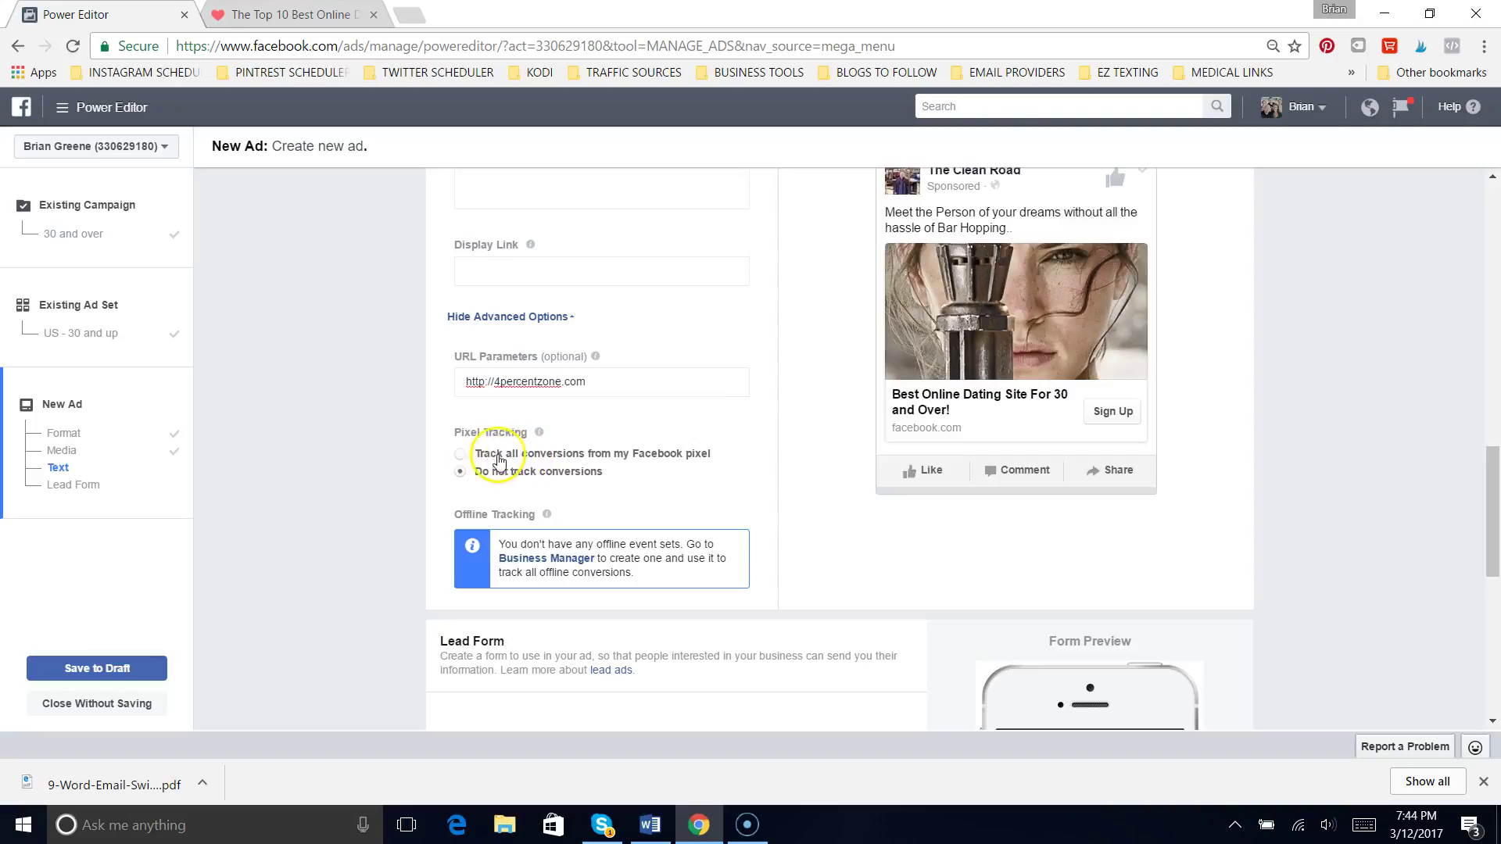
{"action": "left_click", "coordinate": [462, 456]}
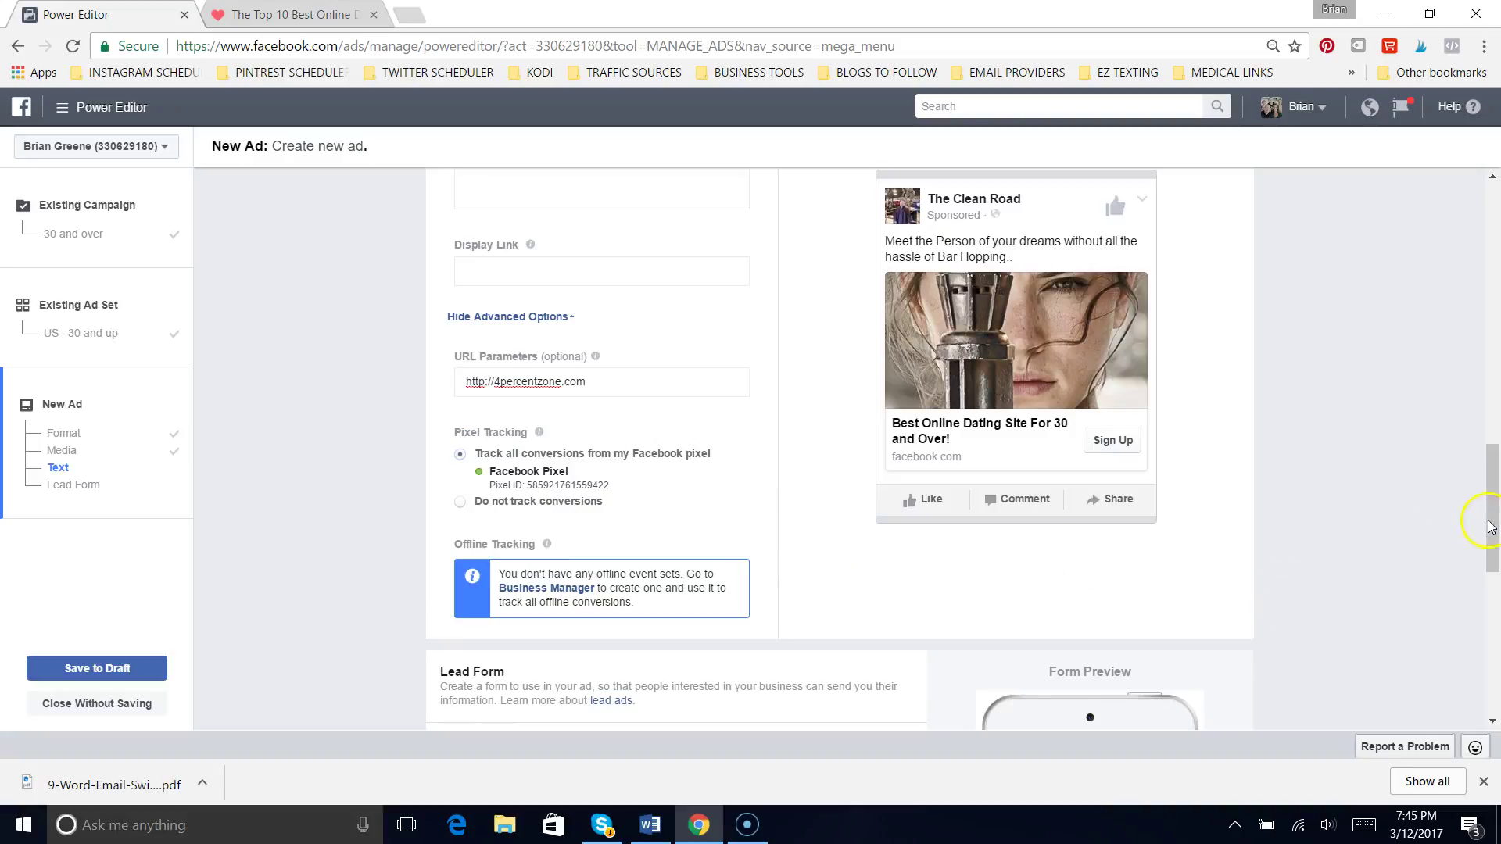
{"action": "left_click_drag", "start_coordinate": [1493, 527], "coordinate": [1444, 703]}
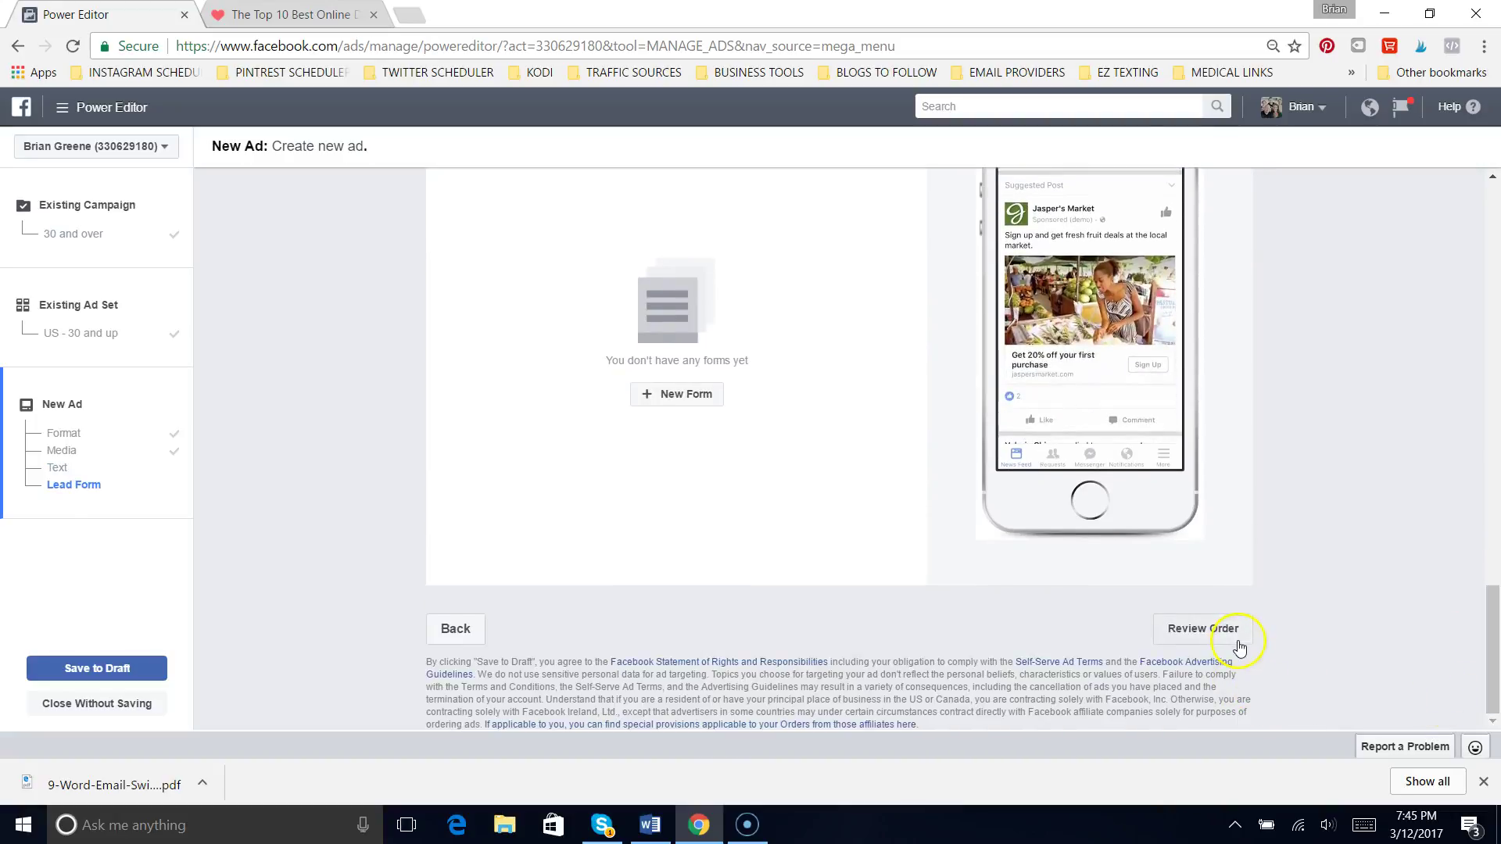
- Check the ad preview's device notification option and how the ad looks in the Mobile News Feed, Feature Phone and Instagram Feed placements
{"action": "left_click_drag", "start_coordinate": [1494, 649], "coordinate": [1490, 249]}
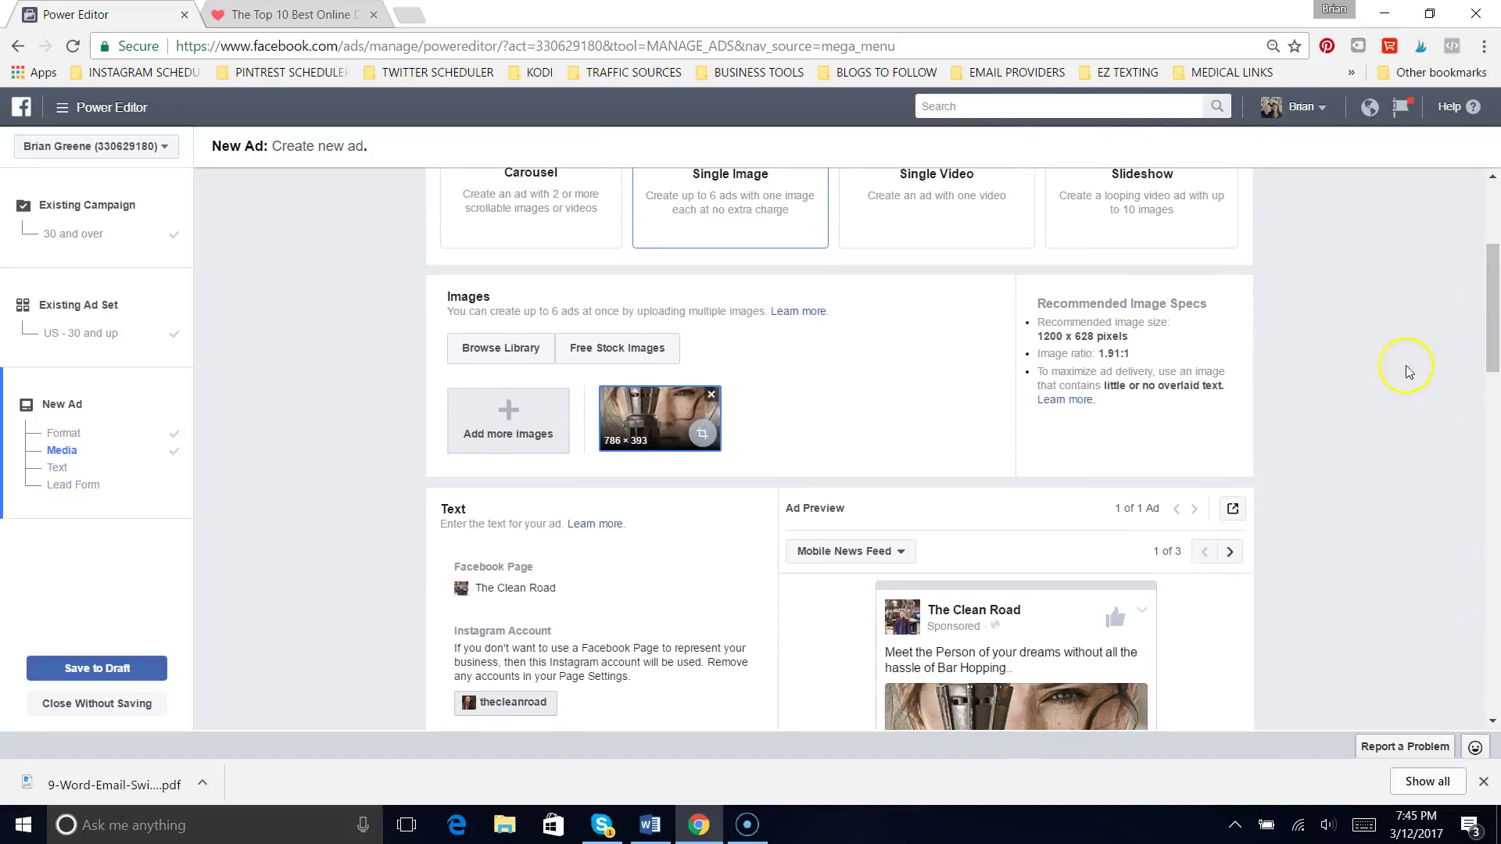
{"action": "left_click", "coordinate": [1230, 512]}
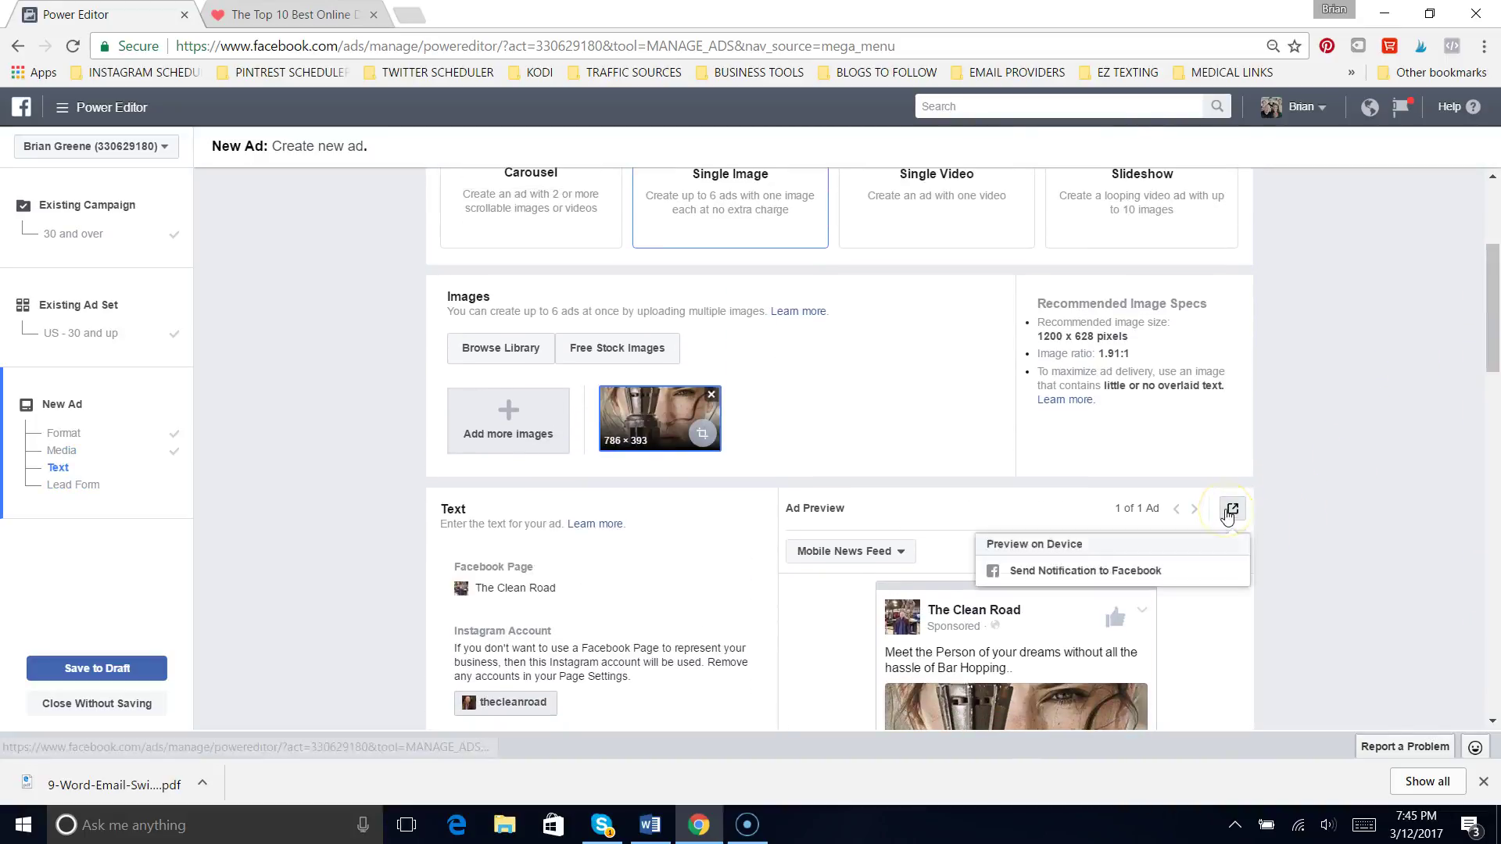
{"action": "left_click", "coordinate": [1233, 511]}
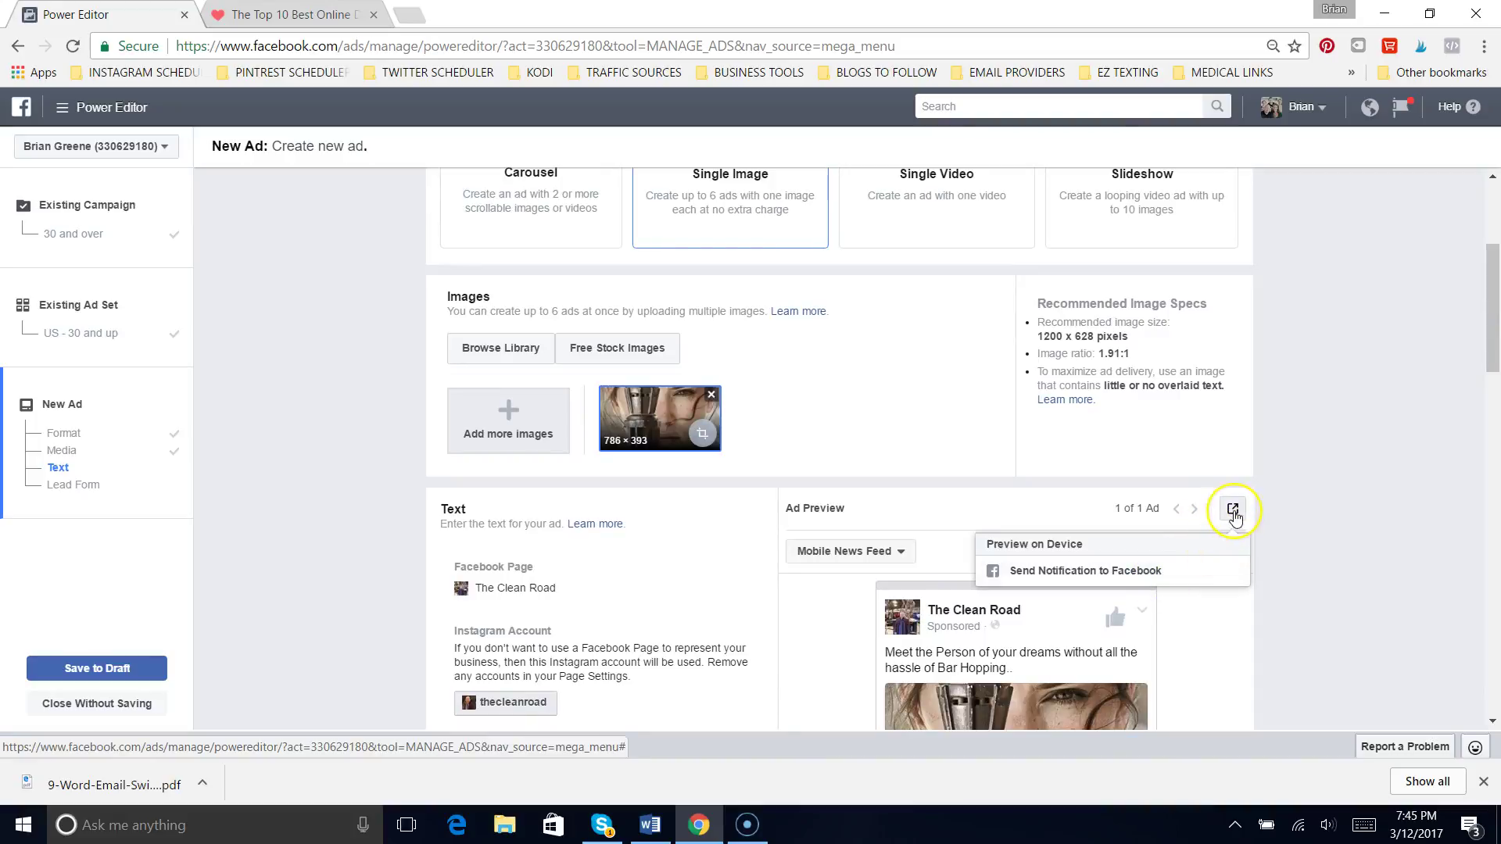
{"action": "left_click", "coordinate": [1233, 512]}
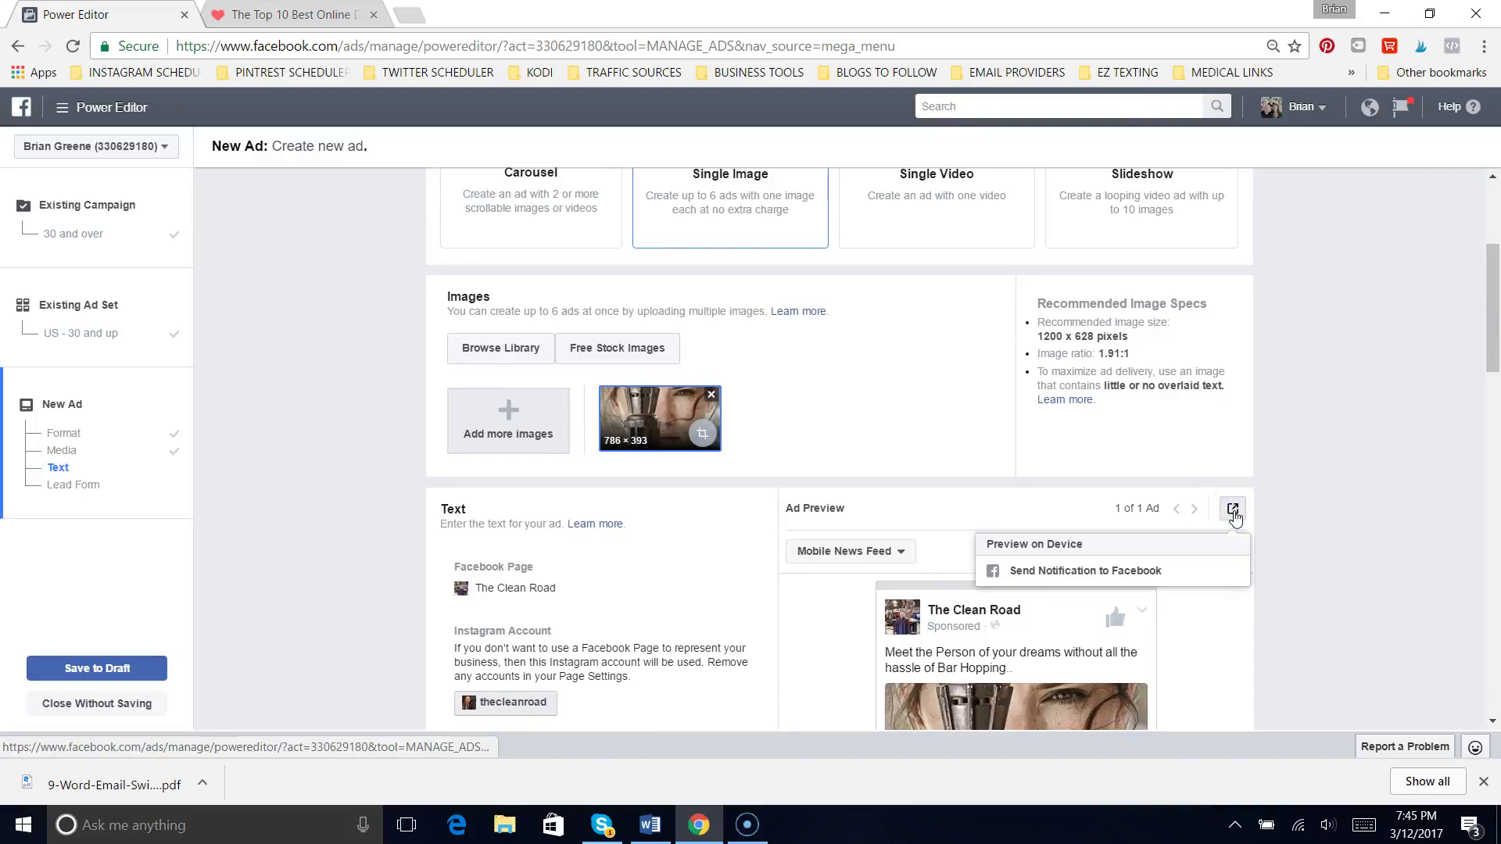
{"action": "left_click", "coordinate": [1291, 548]}
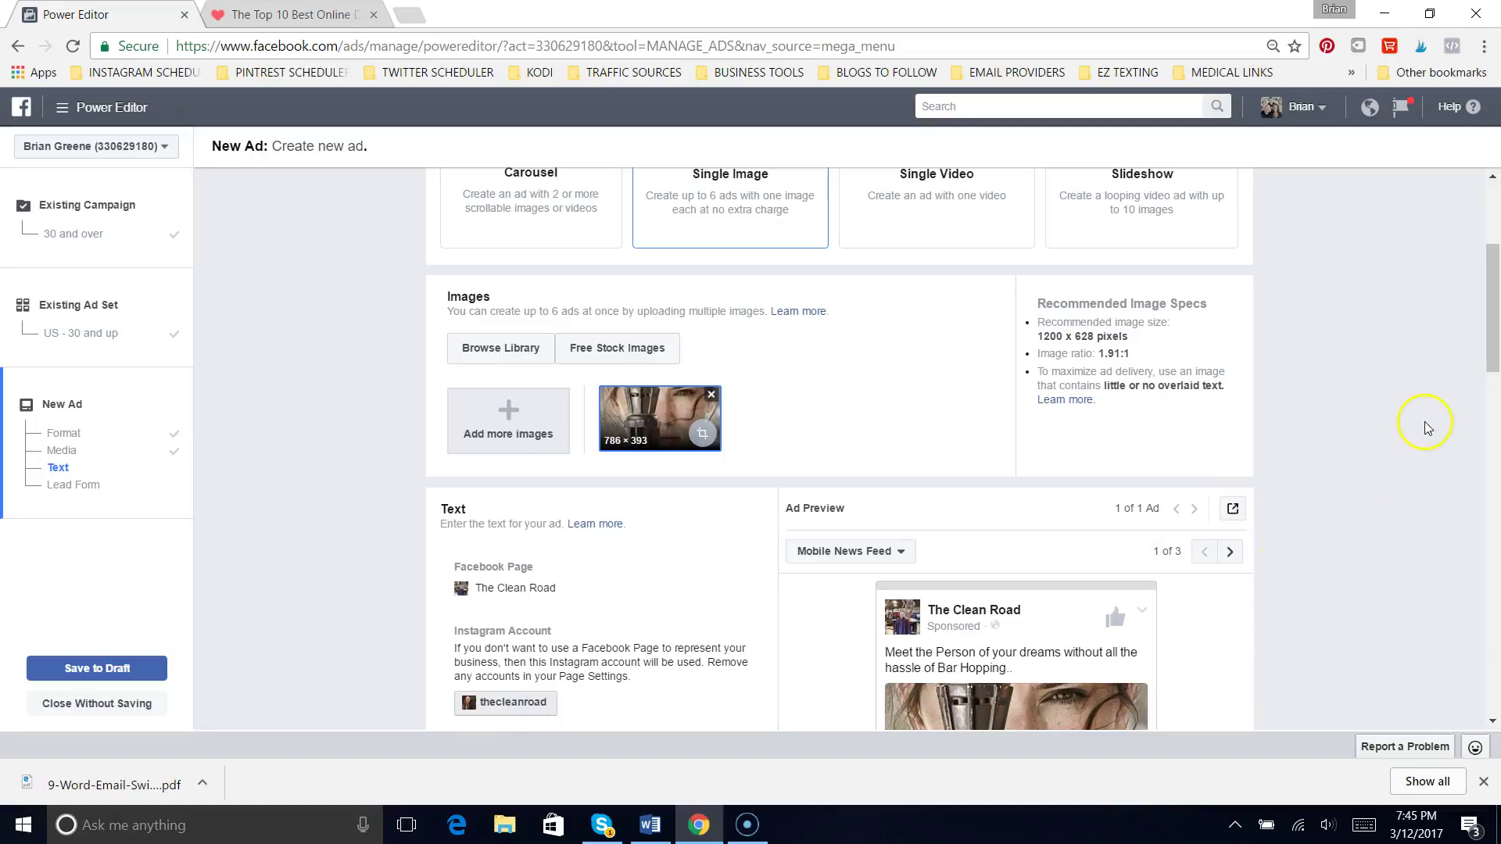
{"action": "left_click_drag", "start_coordinate": [1483, 341], "coordinate": [1484, 419]}
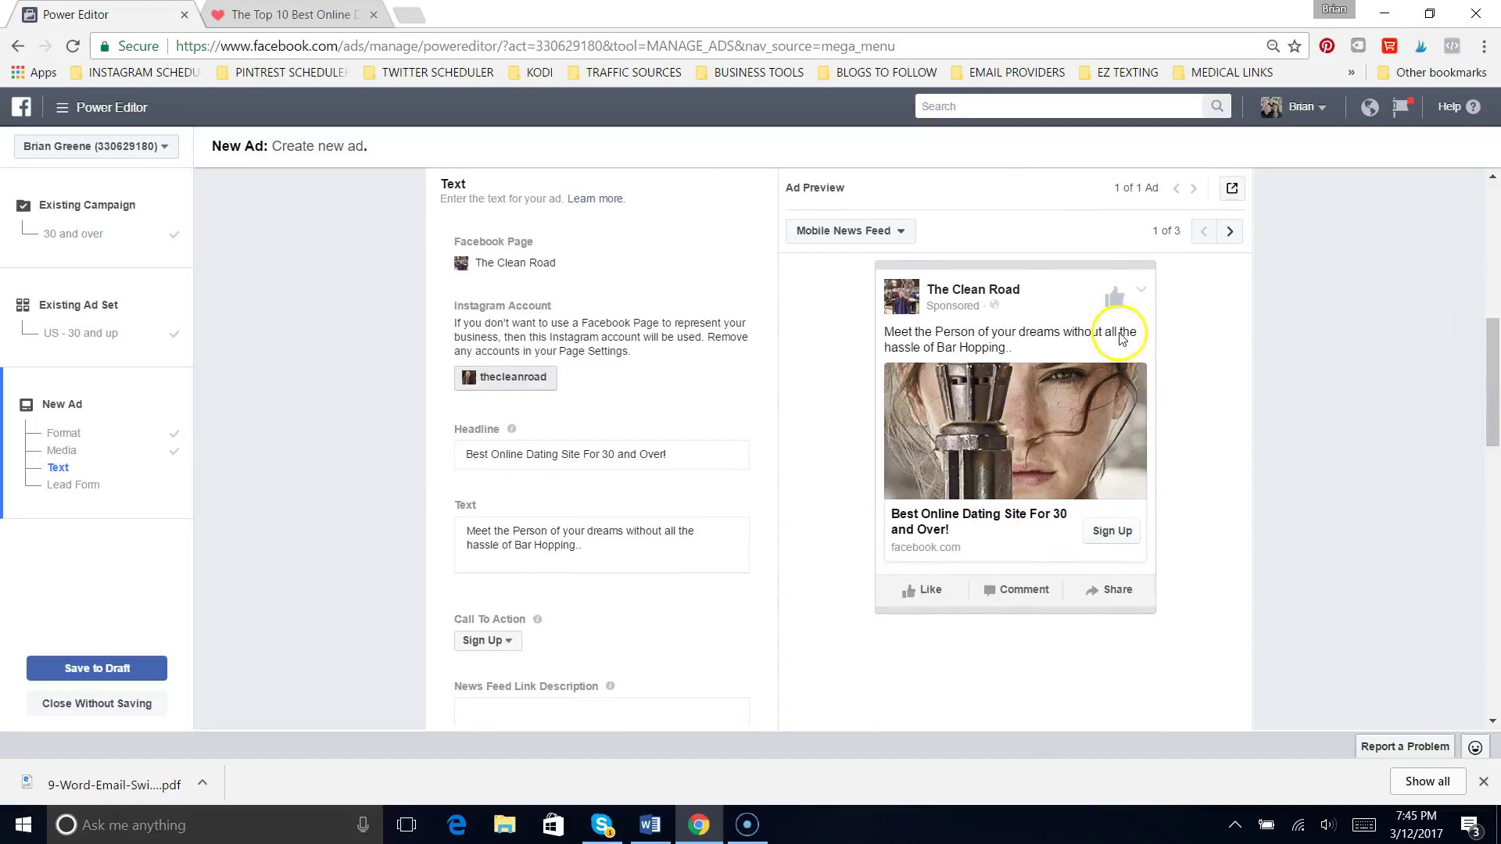
{"action": "left_click", "coordinate": [1229, 232]}
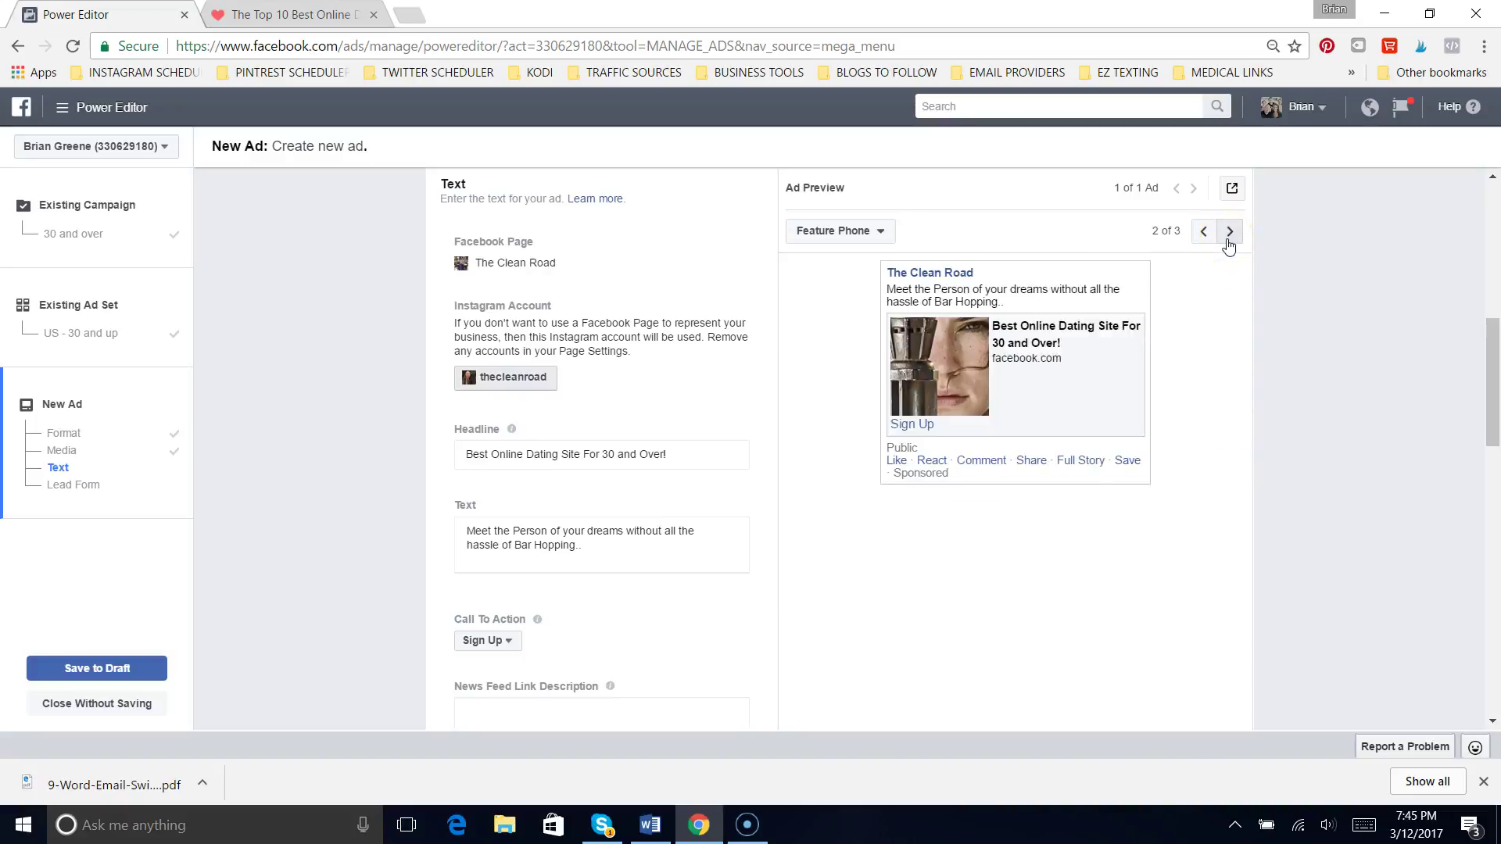
{"action": "left_click", "coordinate": [1229, 232]}
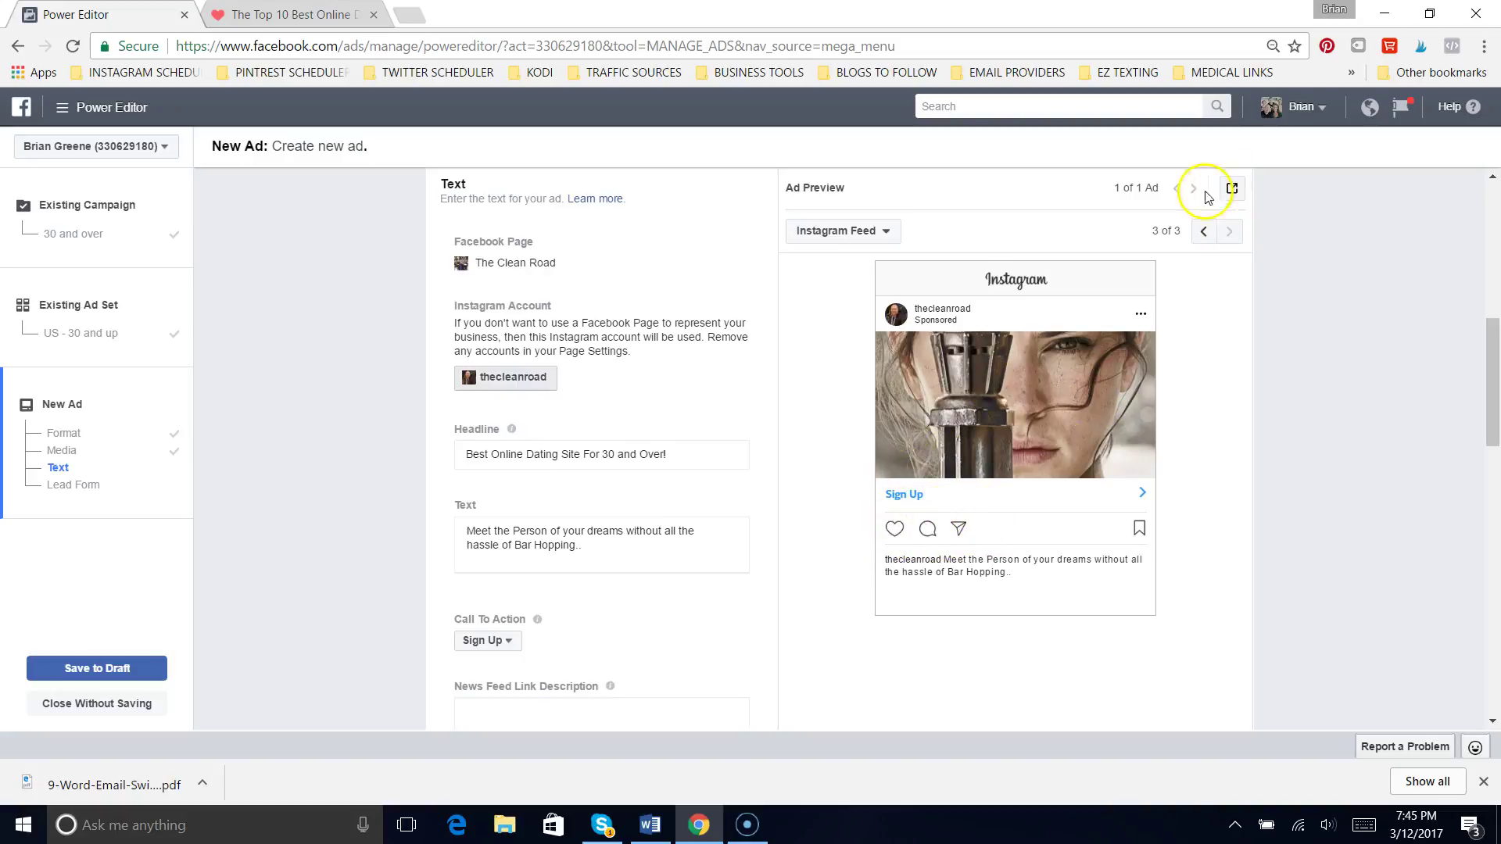
{"action": "left_click", "coordinate": [1204, 244]}
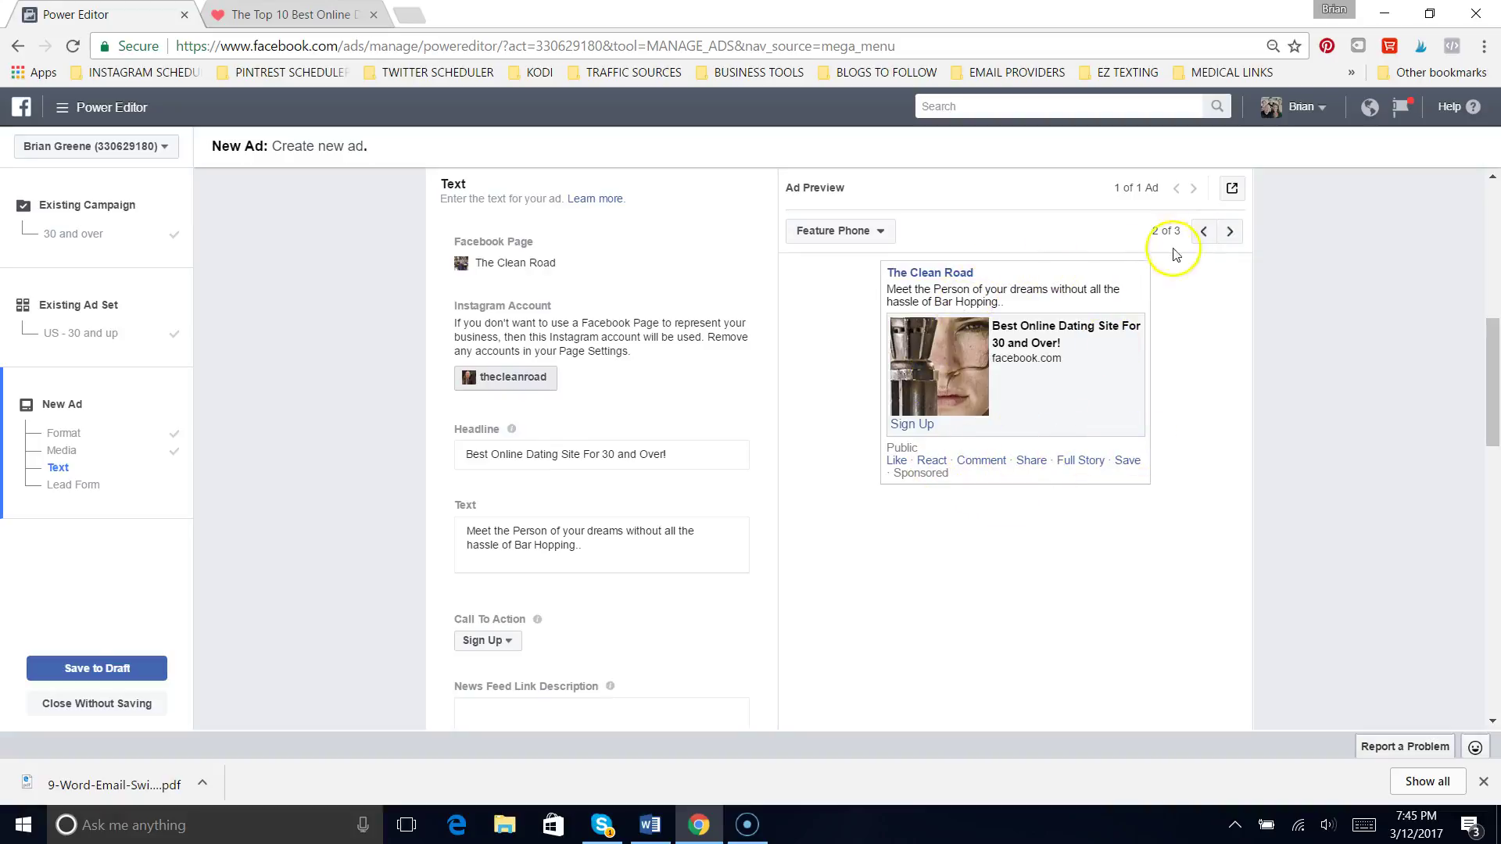
{"action": "left_click", "coordinate": [1205, 231]}
{"action": "left_click", "coordinate": [1231, 304]}
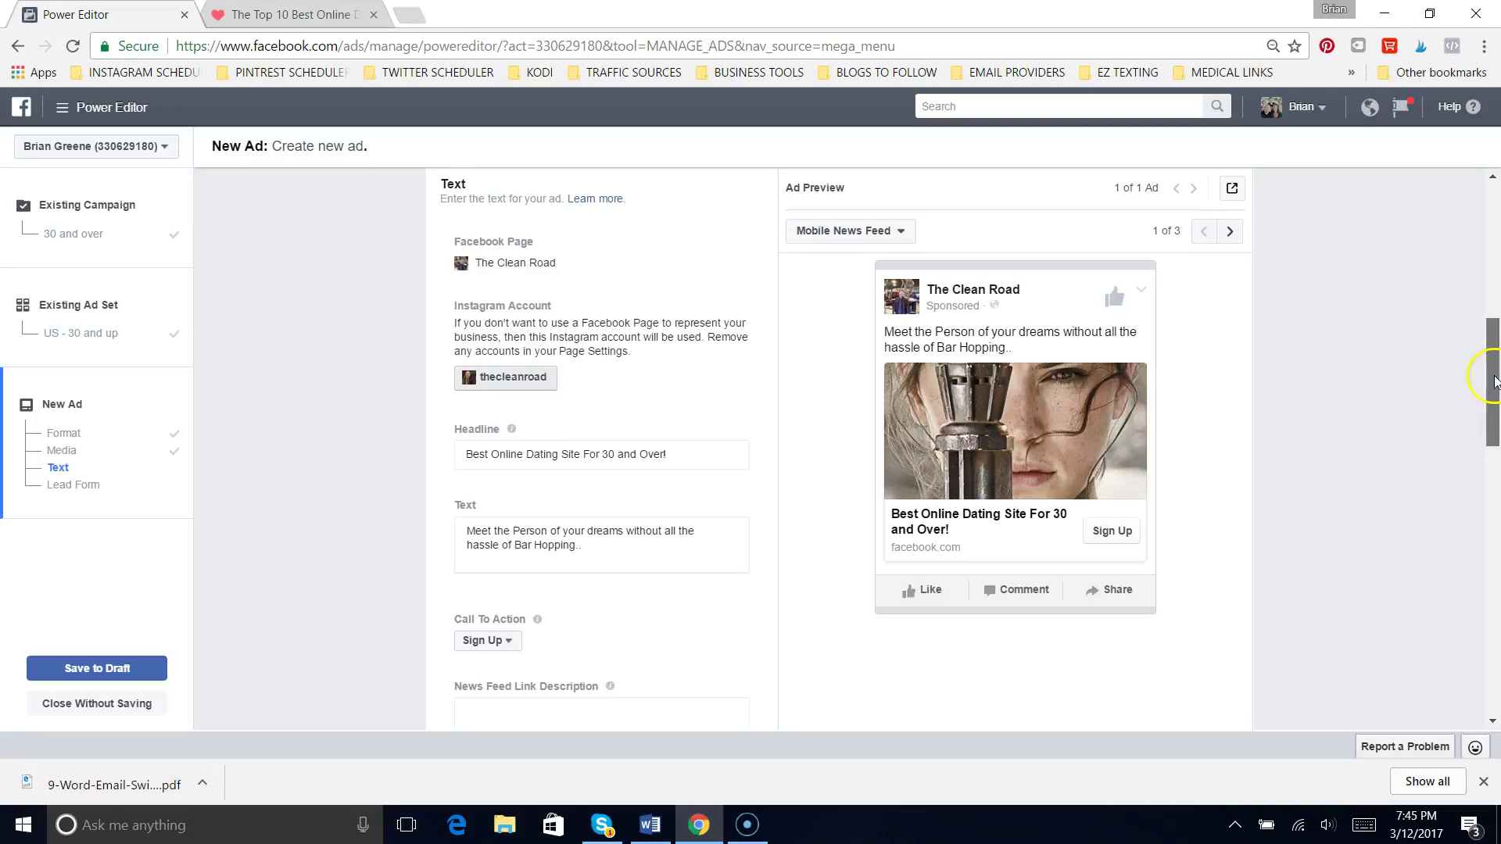
{"action": "scroll", "coordinate": [1454, 391], "scroll_direction": "down", "scroll_amount": 10}
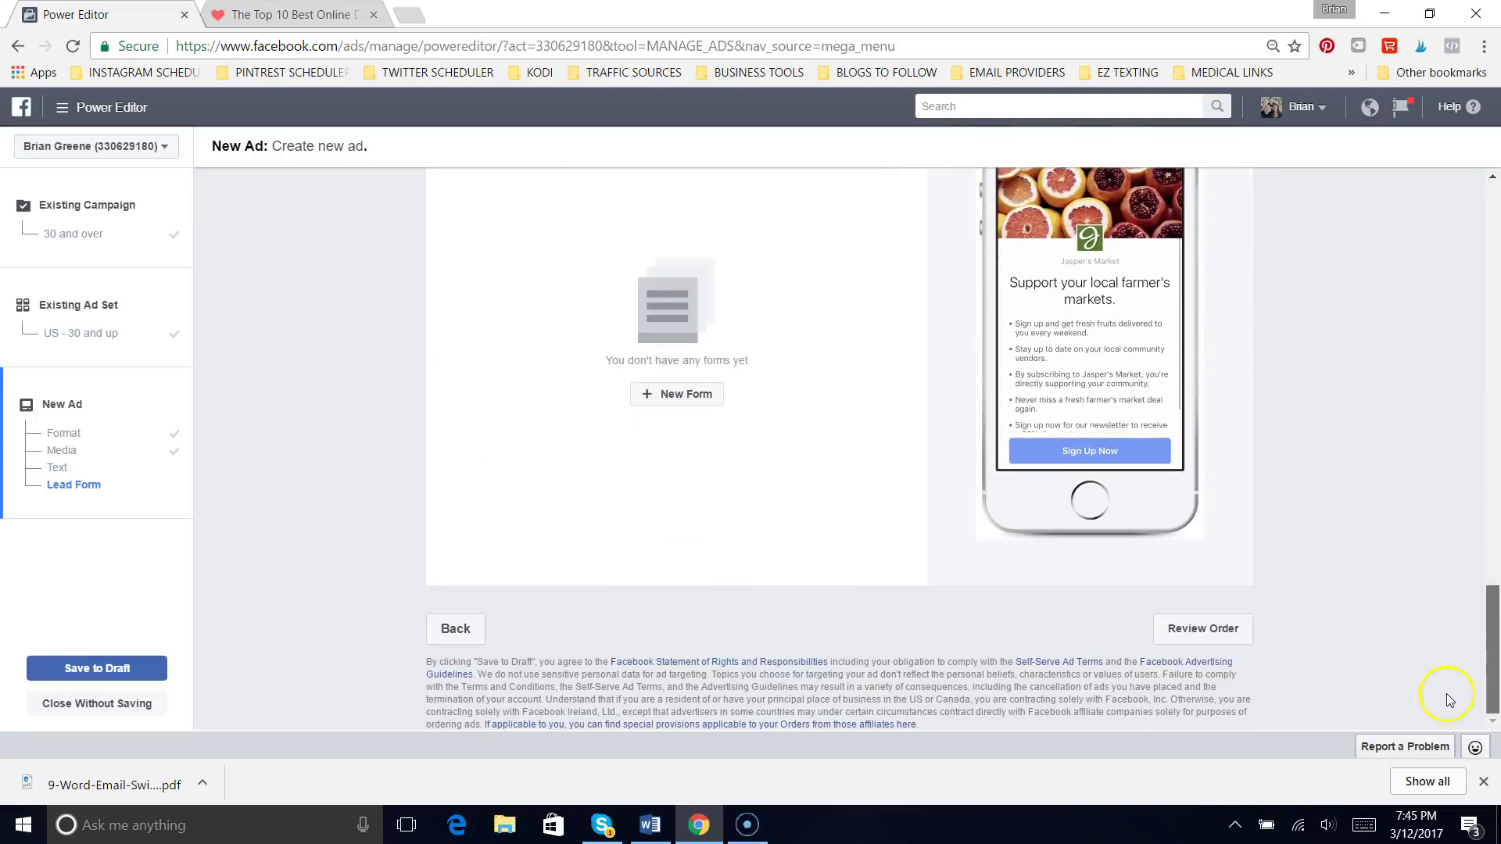
{"action": "left_click_drag", "start_coordinate": [1491, 649], "coordinate": [1488, 228]}
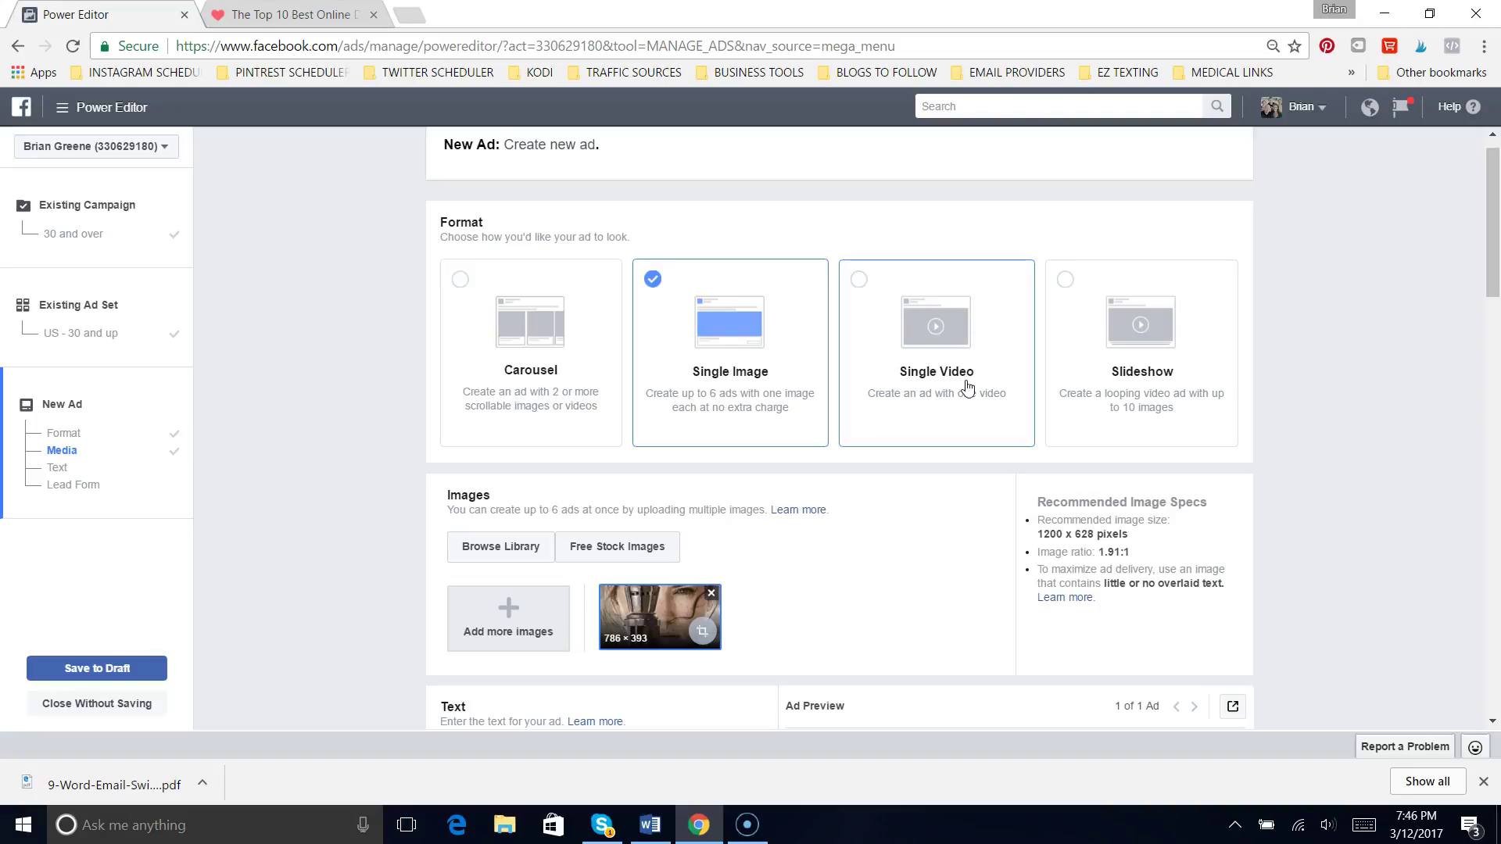
{"action": "left_click", "coordinate": [1493, 258]}
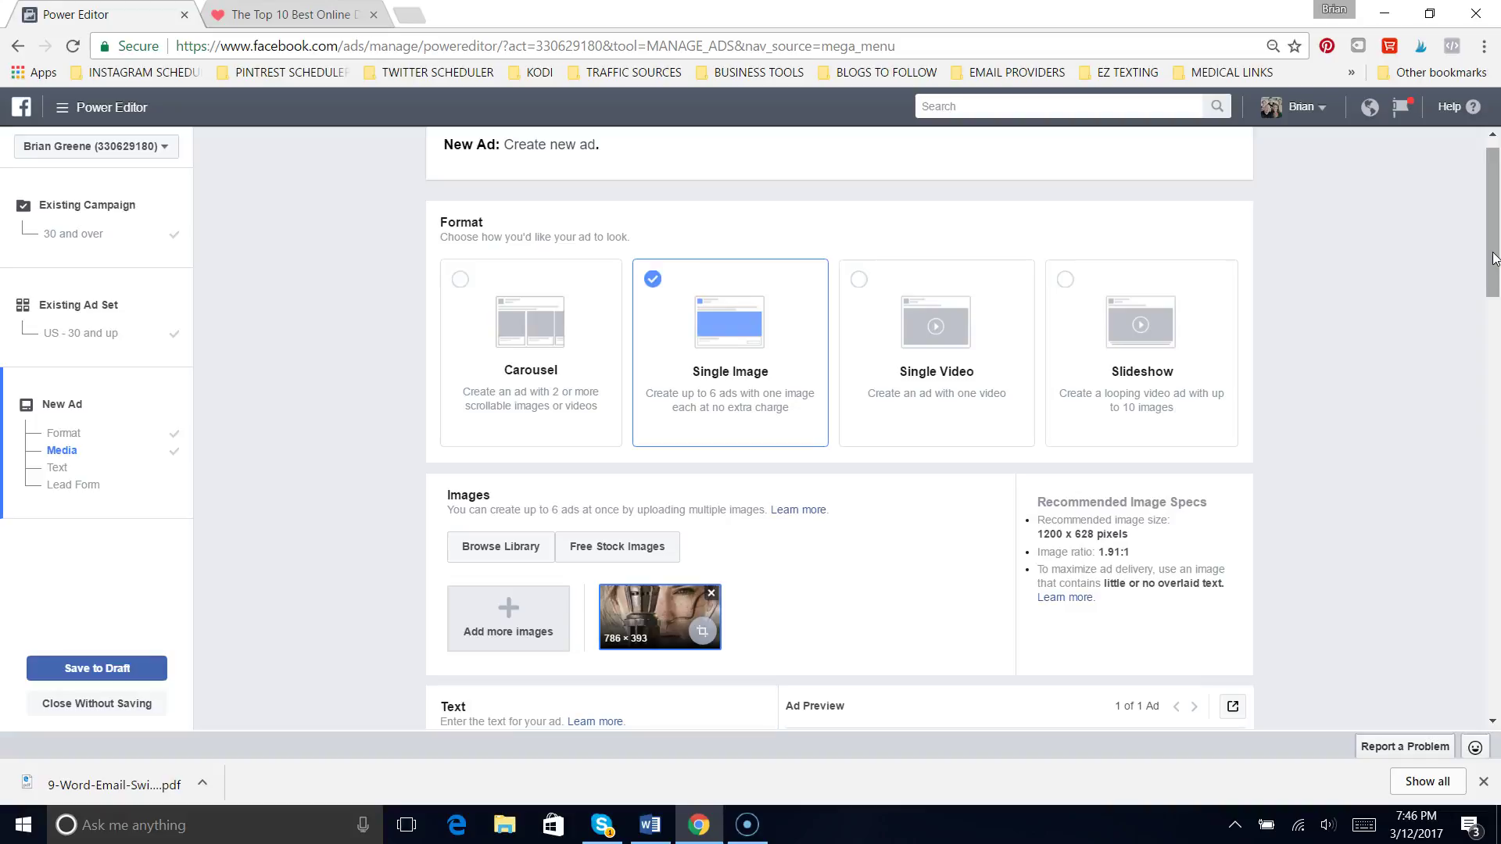
{"action": "mouse_move", "coordinate": [1493, 258]}
{"action": "left_mouse_down"}
{"action": "mouse_move", "coordinate": [1484, 358]}
{"action": "mouse_move", "coordinate": [1496, 233]}
{"action": "left_mouse_up"}
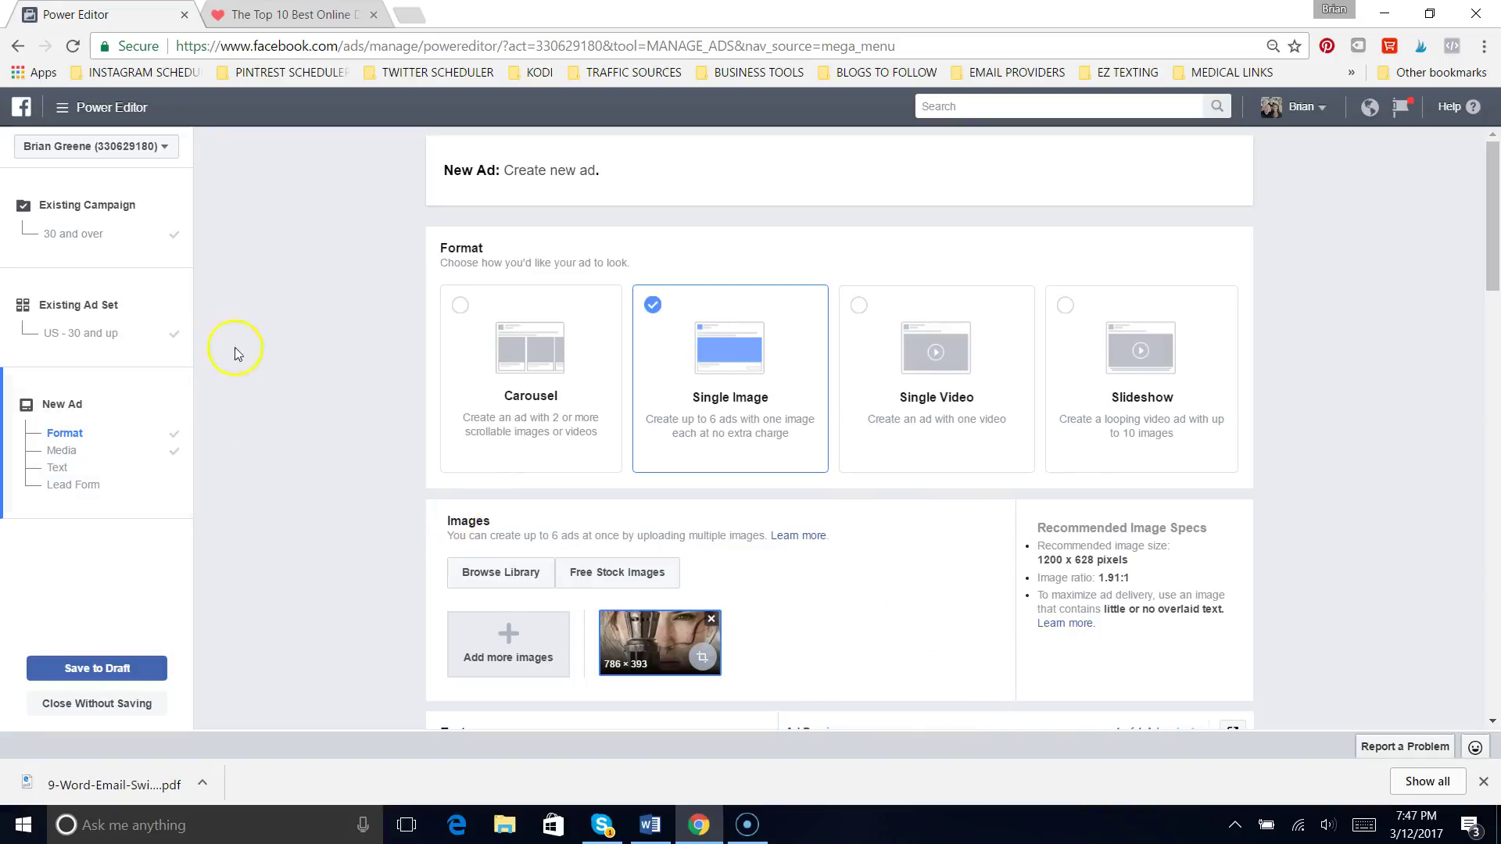
- Open the downloaded 9-Word-Email PDF
{"action": "left_click", "coordinate": [23, 790]}
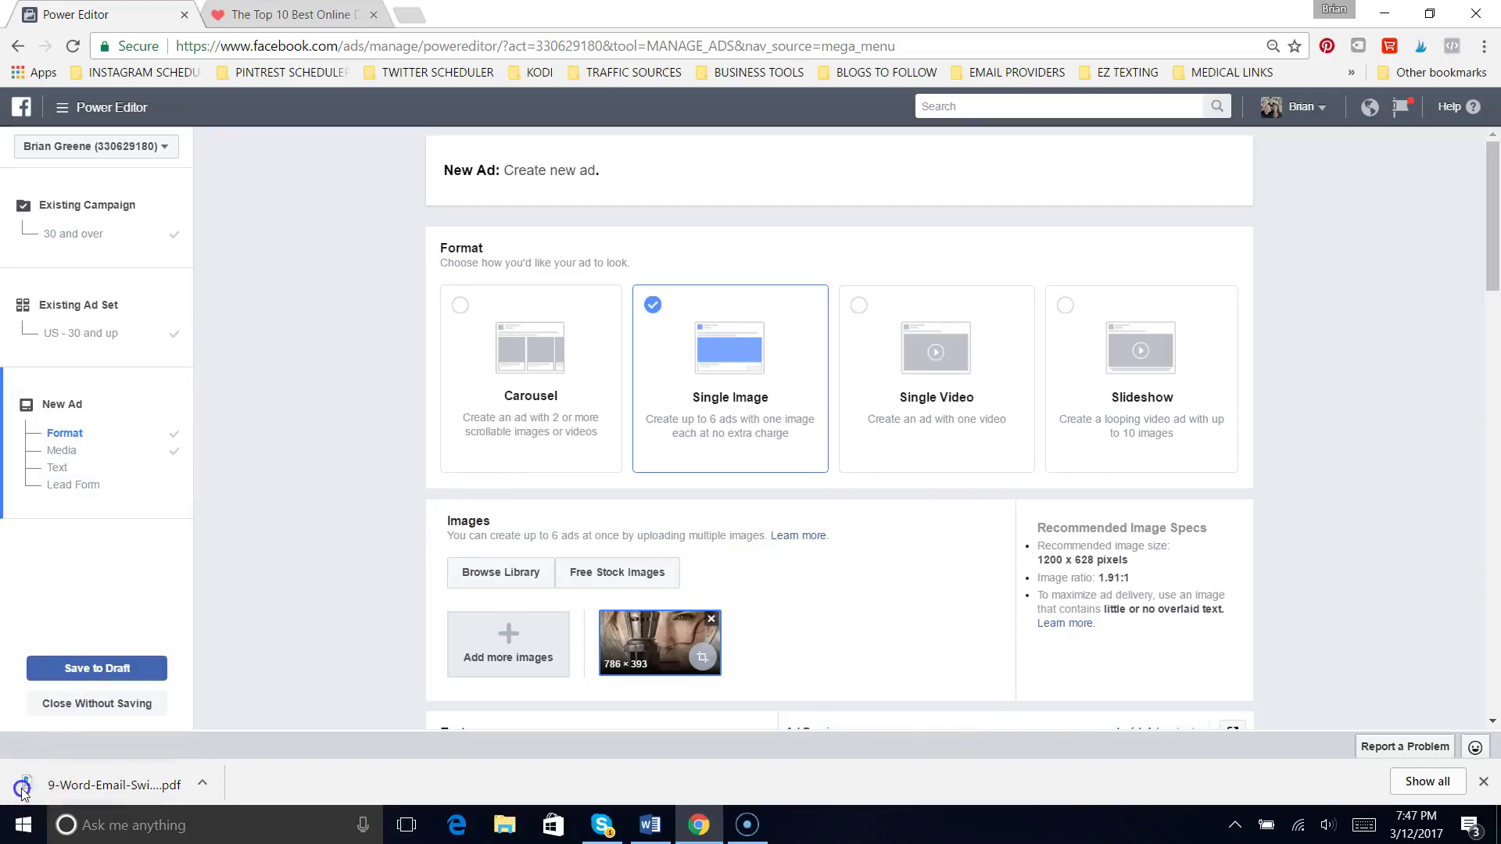